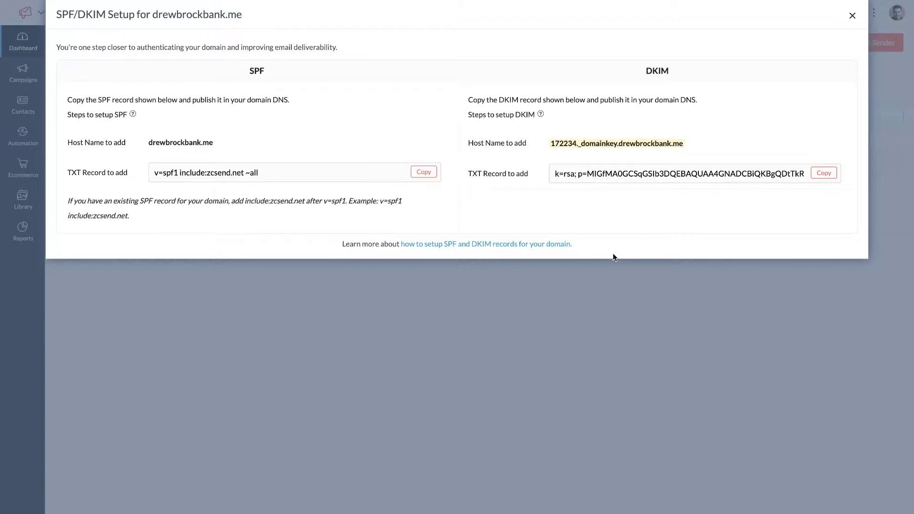
- Close the SPF/DKIM setup and start adding a new contact from the quick-create options
left_click(852, 16)
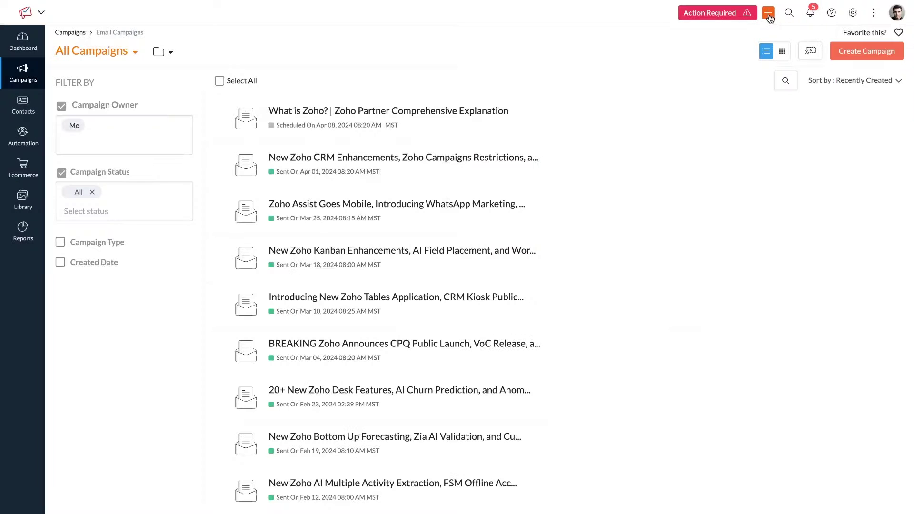
left_click(769, 17)
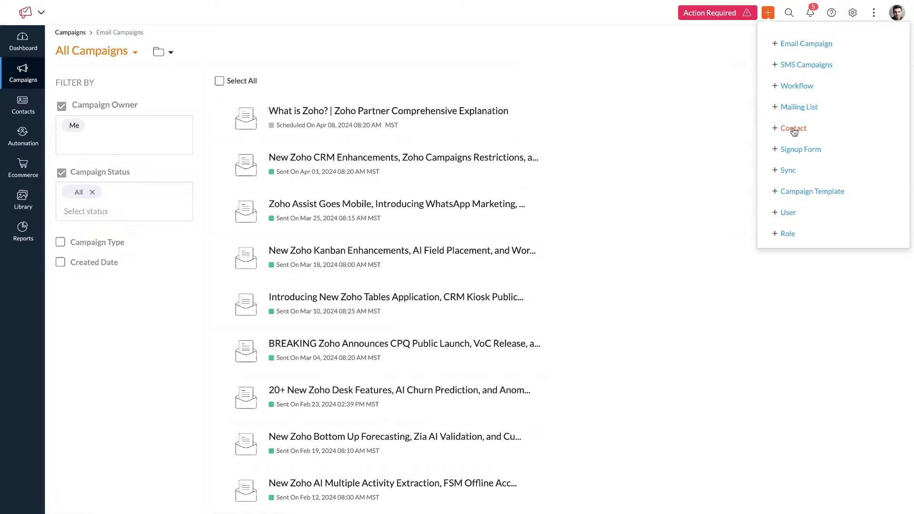
left_click(794, 130)
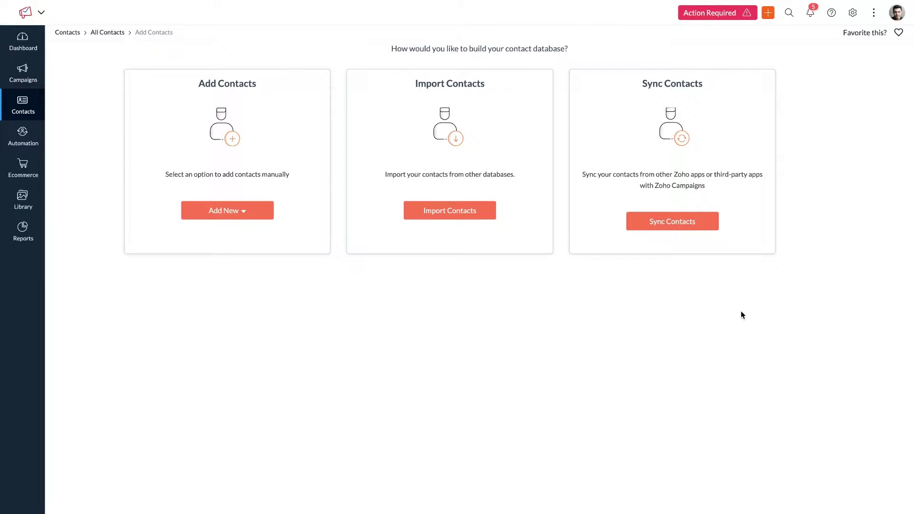
scroll(638, 300, "down", 1)
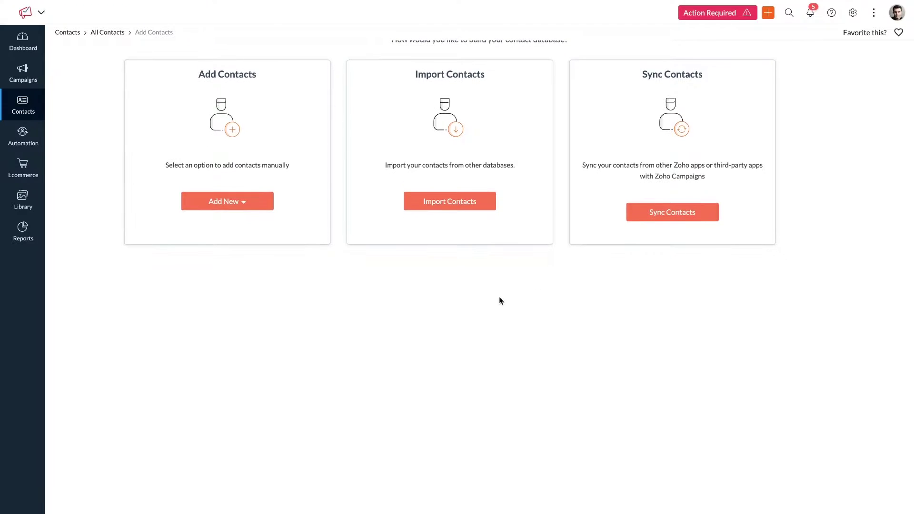
- Look over the Add Contacts option for adding contacts manually and its ways to add new ones
left_click_drag(190, 82, 279, 84)
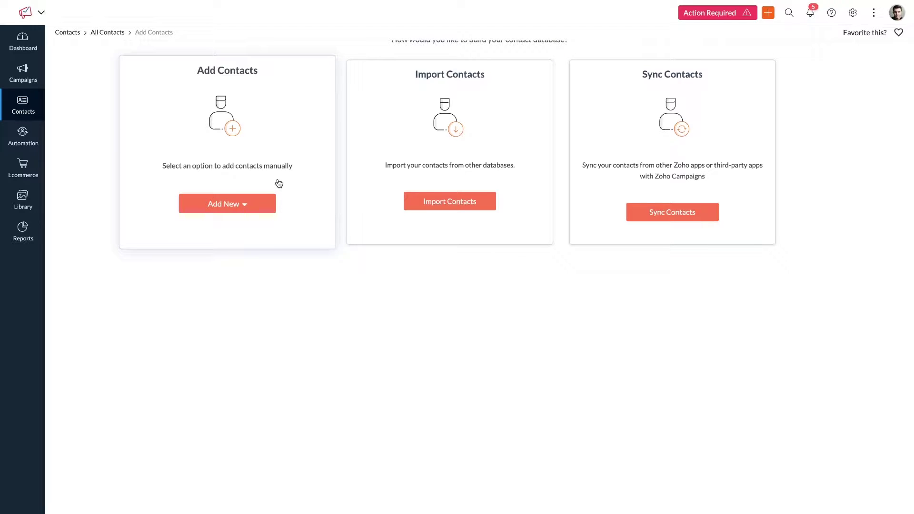
mouse_move(176, 86)
left_mouse_down()
mouse_move(267, 86)
mouse_move(117, 64)
mouse_move(130, 230)
mouse_move(289, 55)
left_mouse_up()
left_click_drag(187, 151, 188, 152)
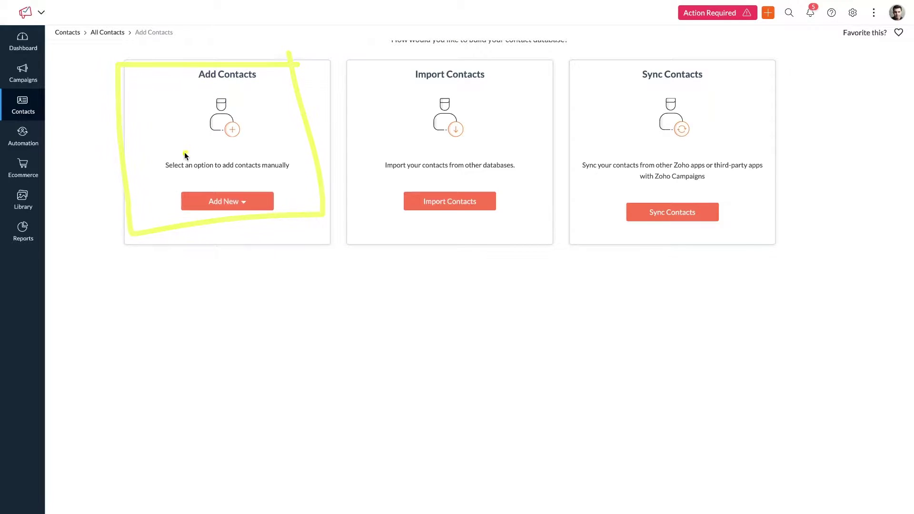
left_click_drag(252, 174, 333, 175)
left_click(260, 199)
left_click(165, 221)
left_click(224, 202)
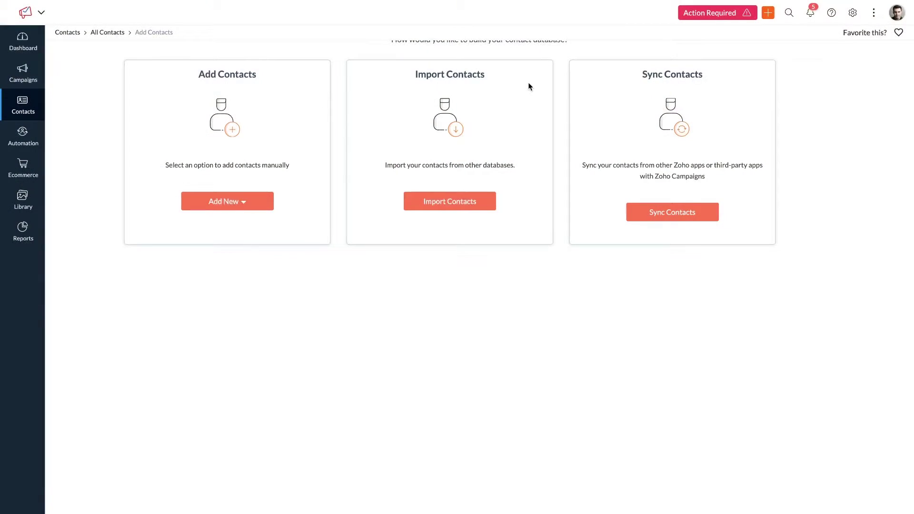
- Review the Import Contacts option for other databases and open its import form
left_click_drag(392, 81, 507, 82)
left_click_drag(410, 85, 531, 86)
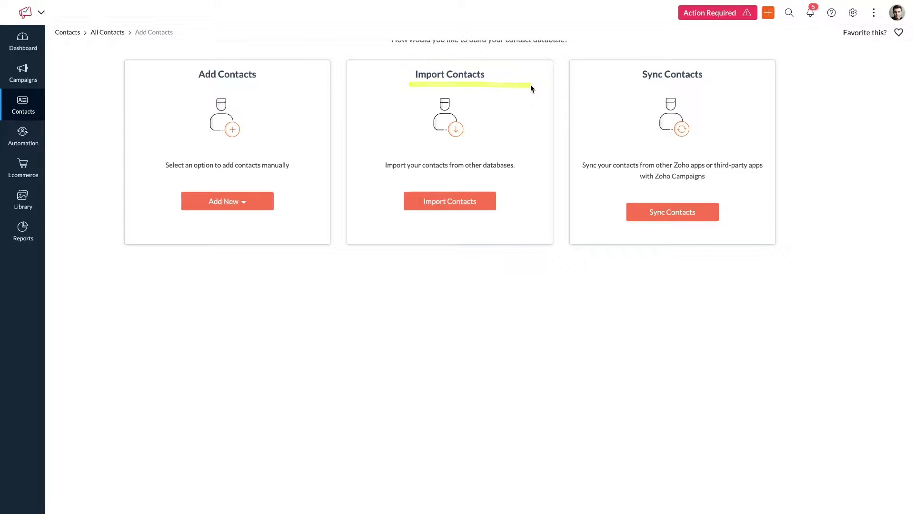
left_click_drag(388, 175, 547, 176)
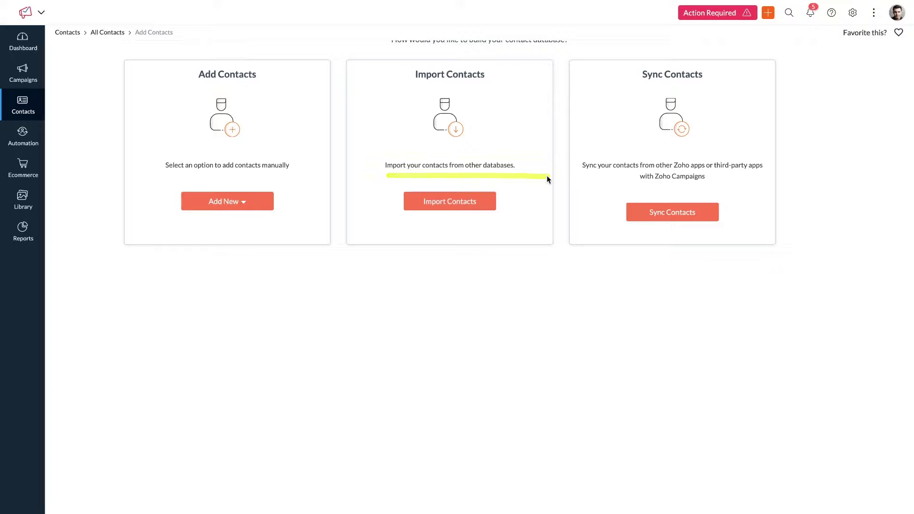
left_click(469, 202)
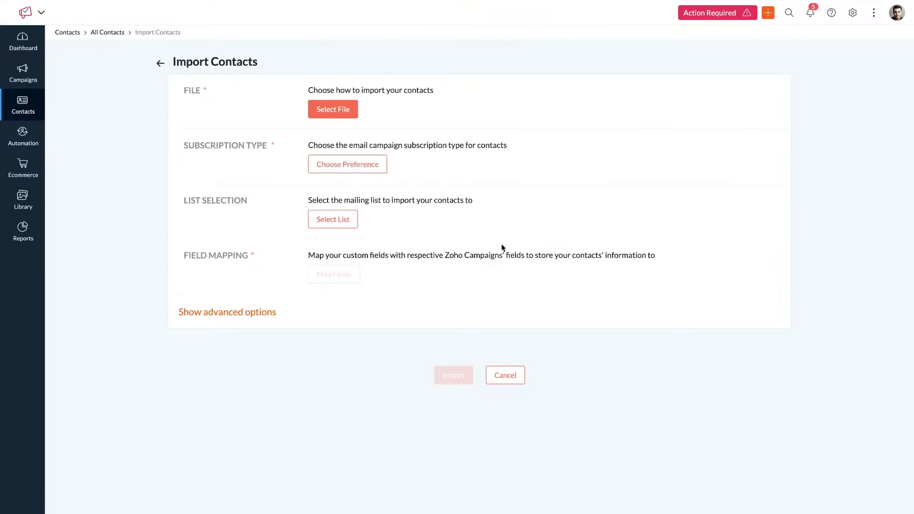
- Examine the file sources available for a contact import, from the computer and other services, and close the selection
left_click_drag(297, 119, 396, 118)
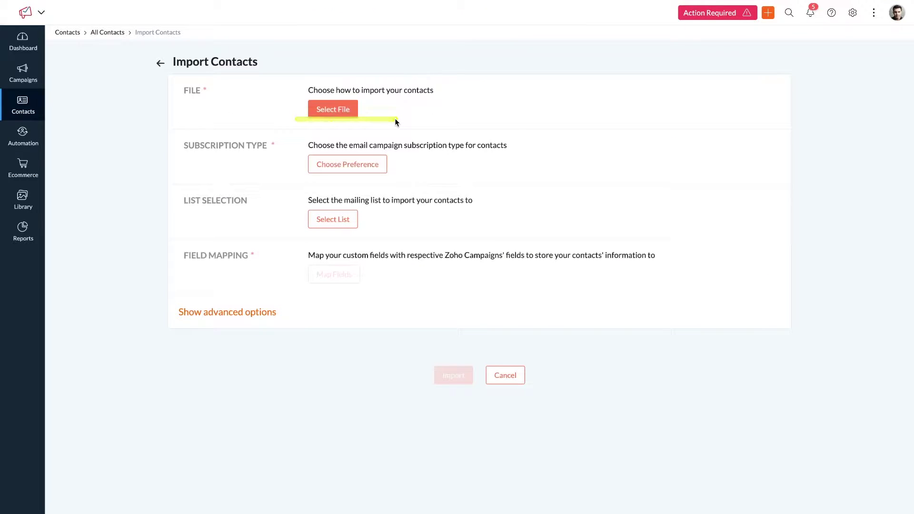
left_click(343, 112)
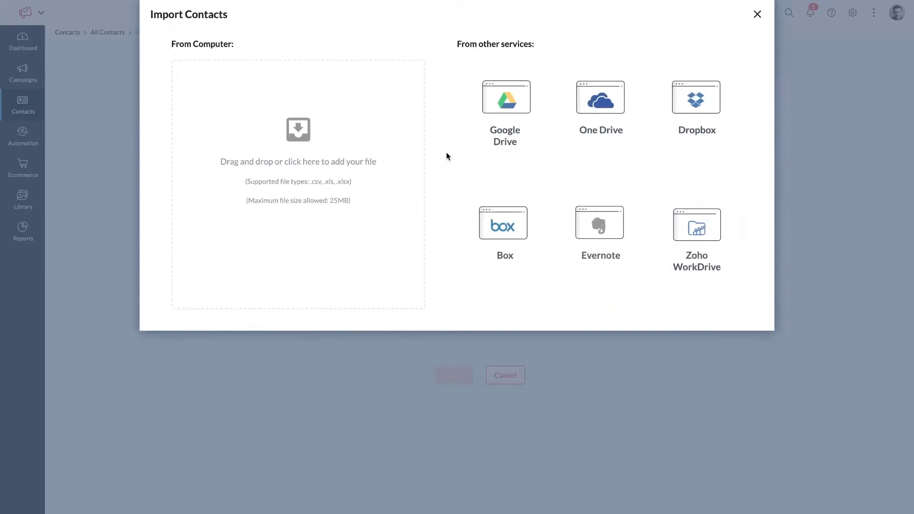
left_click_drag(470, 146, 729, 144)
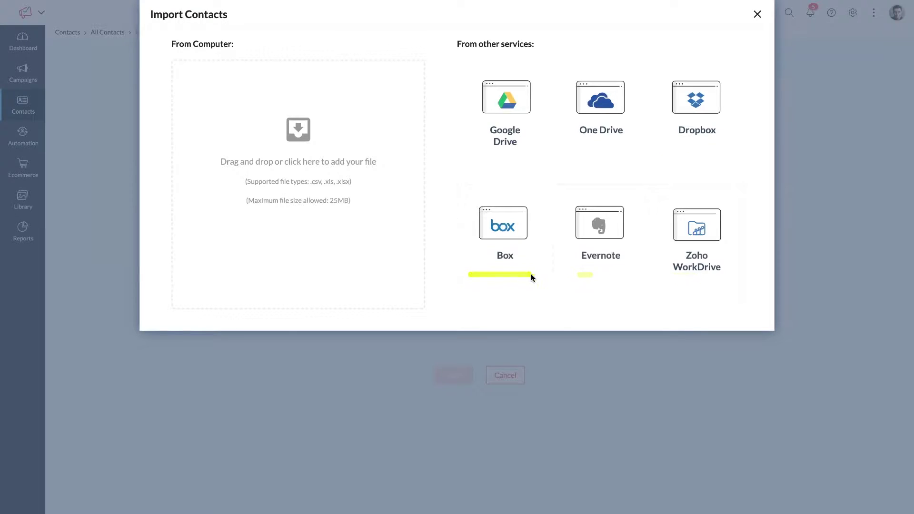
left_click(294, 179)
left_click_drag(324, 190, 339, 191)
left_click_drag(319, 190, 354, 190)
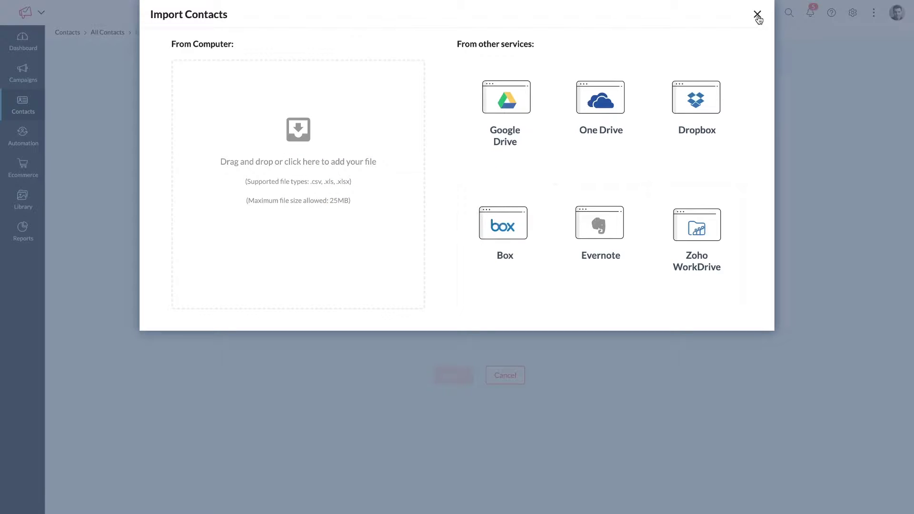
left_click(757, 15)
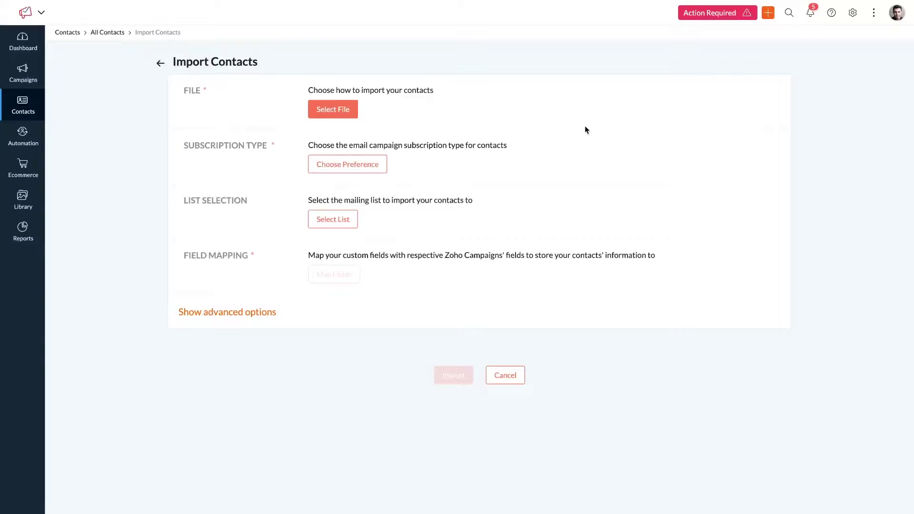
- Examine the import form's file, subscription type, list selection and field mapping sections
left_click_drag(184, 155, 269, 156)
left_click_drag(184, 214, 235, 214)
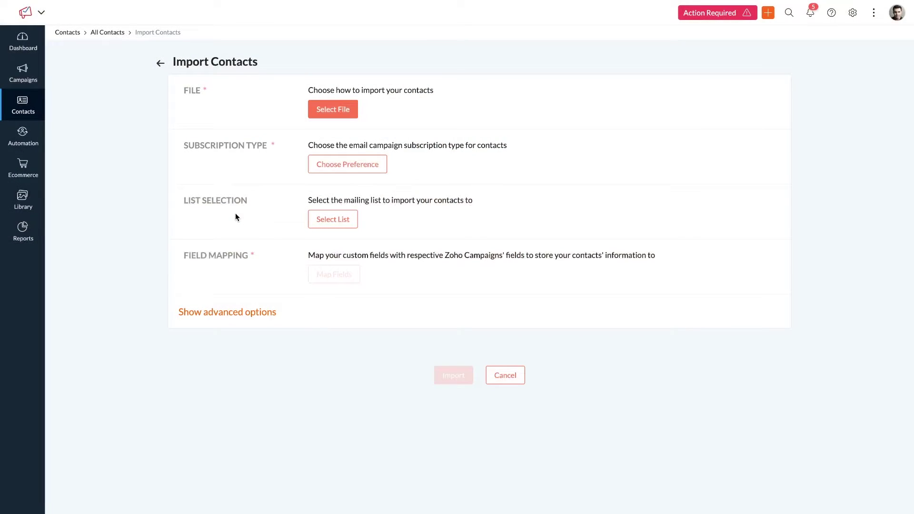
left_click_drag(186, 211, 273, 212)
left_click_drag(177, 269, 267, 270)
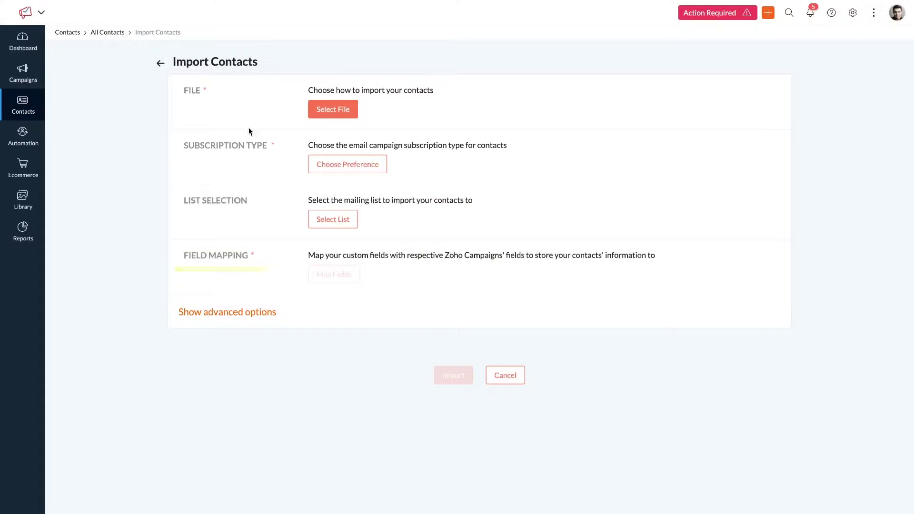
left_click_drag(178, 103, 282, 102)
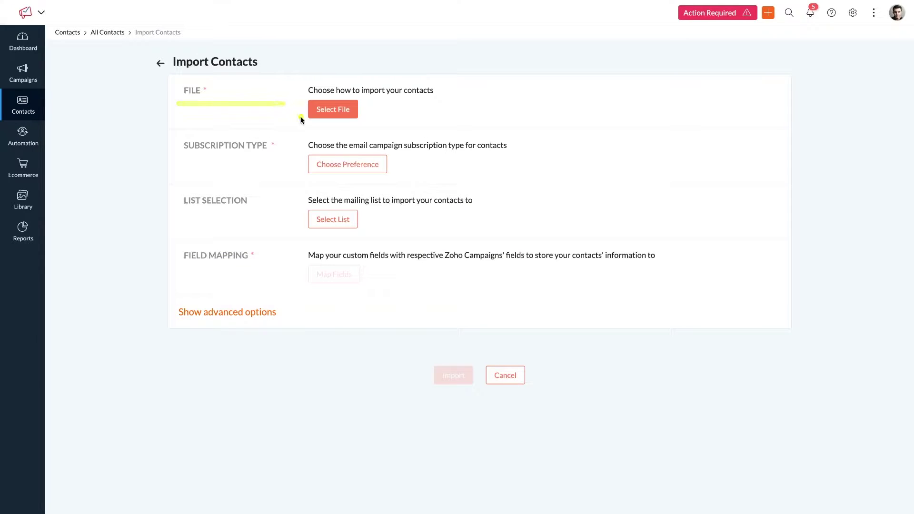
left_click_drag(286, 63, 287, 98)
left_click_drag(343, 79, 343, 94)
left_click_drag(438, 70, 438, 109)
left_click_drag(519, 84, 521, 119)
mouse_move(261, 108)
left_mouse_down()
mouse_move(339, 246)
mouse_move(362, 246)
mouse_move(352, 185)
left_mouse_up()
mouse_move(459, 70)
left_mouse_down()
mouse_move(393, 220)
mouse_move(498, 229)
left_mouse_up()
mouse_move(576, 62)
left_mouse_down()
mouse_move(639, 248)
mouse_move(626, 209)
left_mouse_up()
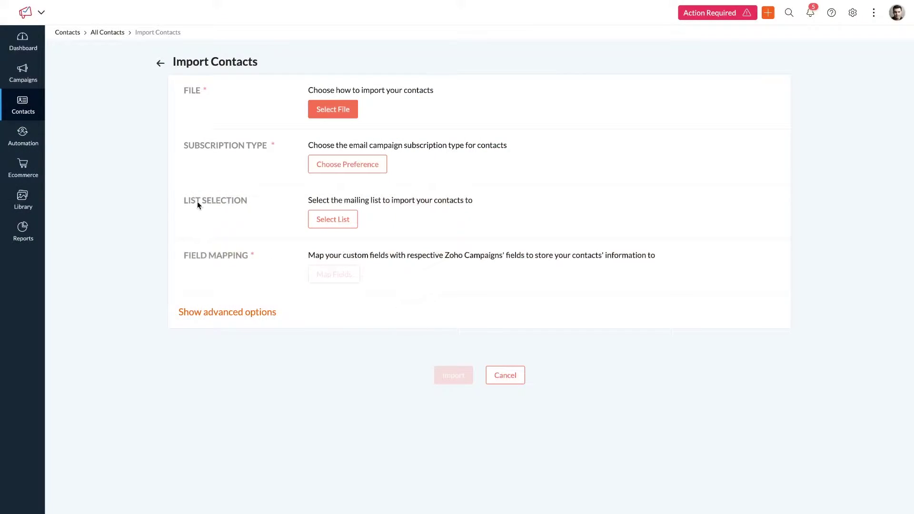
- Return from the import form to the contact options and open Sync Contacts
left_click(350, 168)
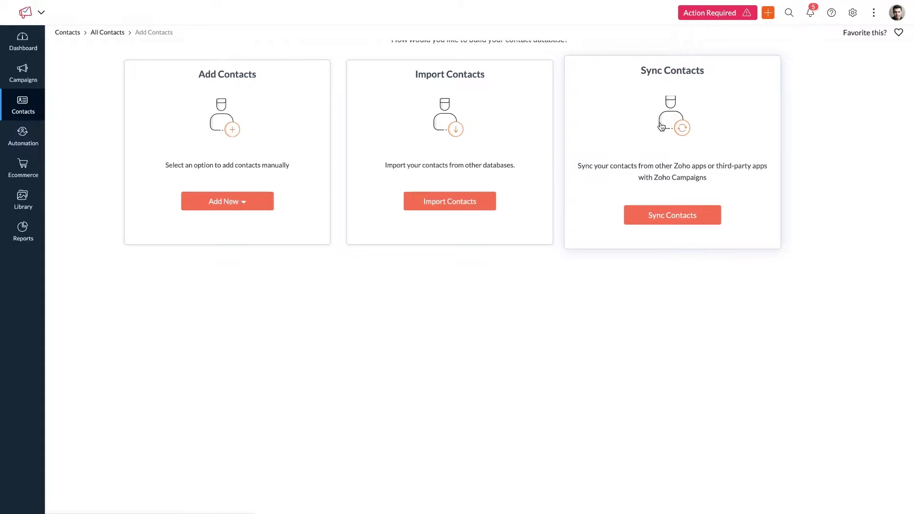
left_click_drag(638, 84, 736, 84)
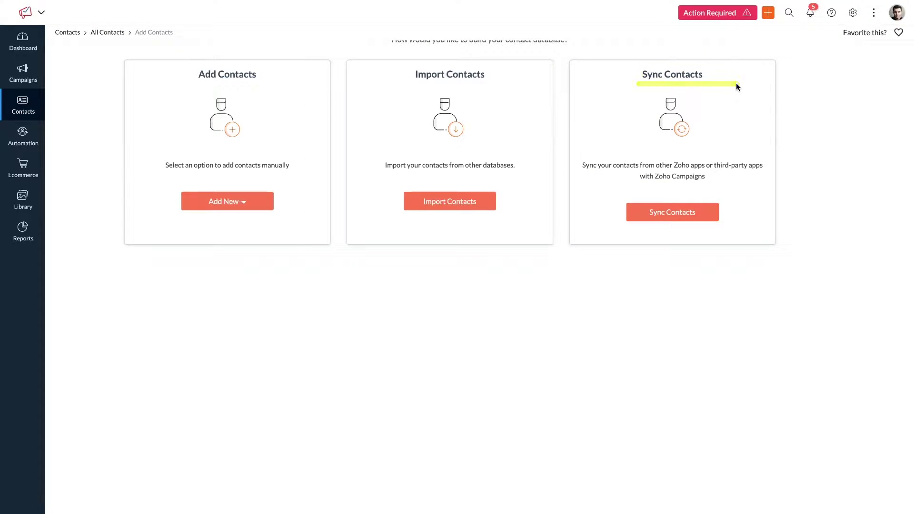
left_click_drag(633, 82, 711, 81)
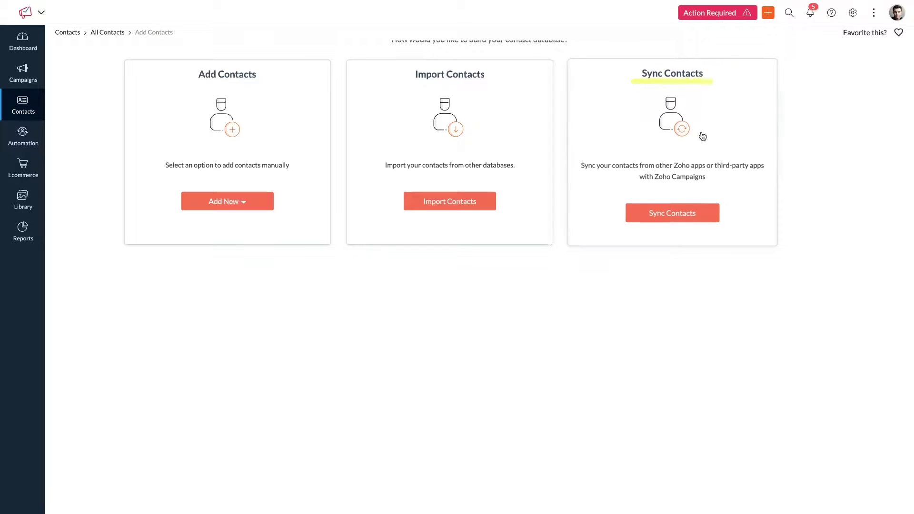
left_click(672, 218)
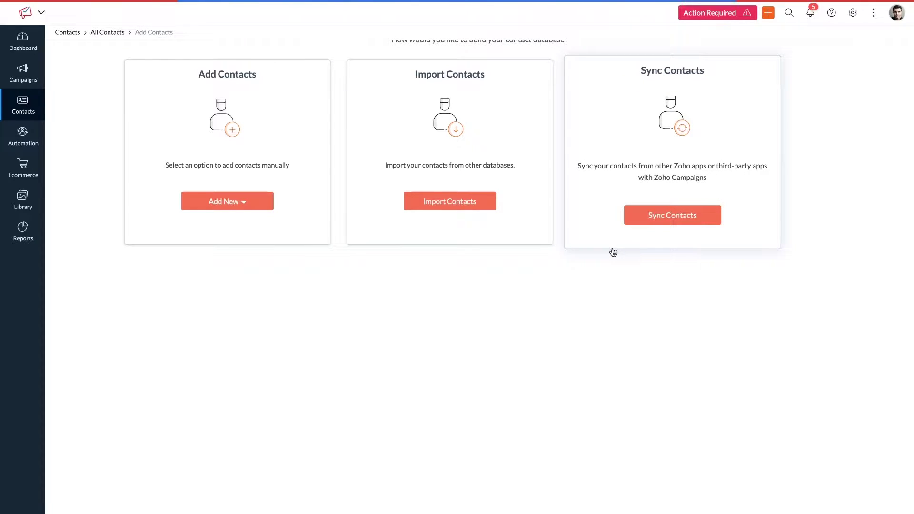
- Browse the Zoho and third-party services offered for syncing contacts
scroll(613, 247, "down", 3)
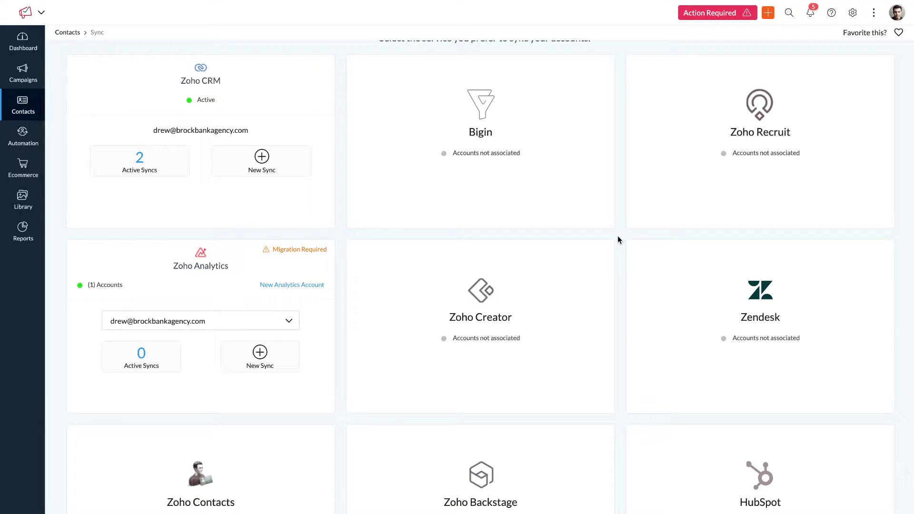
scroll(617, 236, "down", 5)
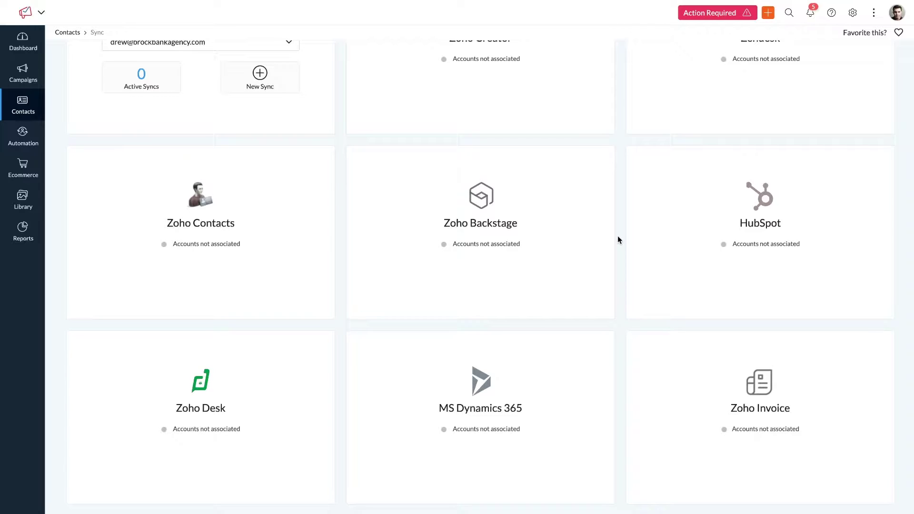
scroll(618, 237, "down", 14)
scroll(618, 236, "up", 19)
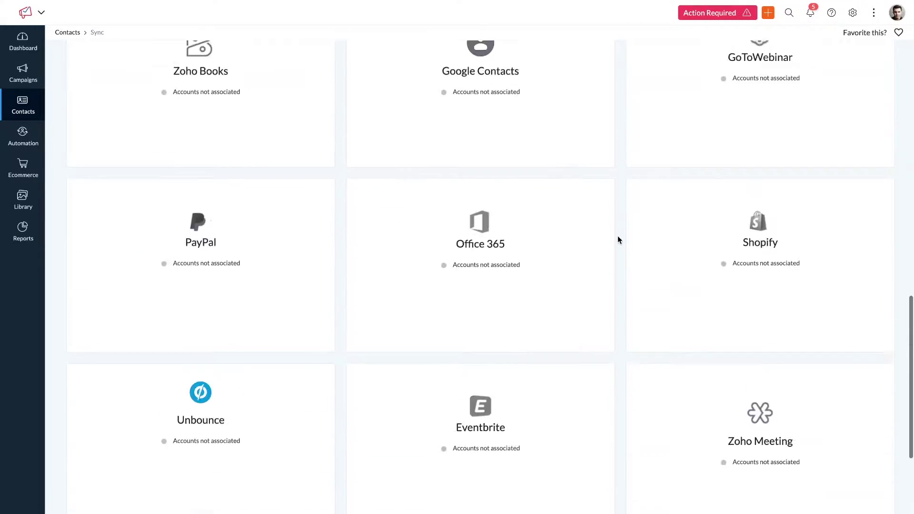
scroll(618, 240, "up", 1)
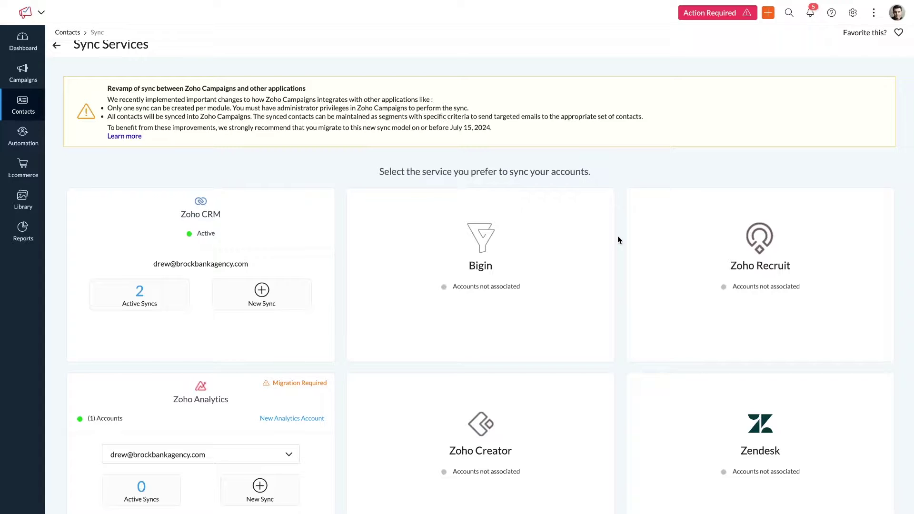
- Open a new Zoho CRM sync, look through the modules available for syncing, and cancel it
scroll(618, 236, "down", 2)
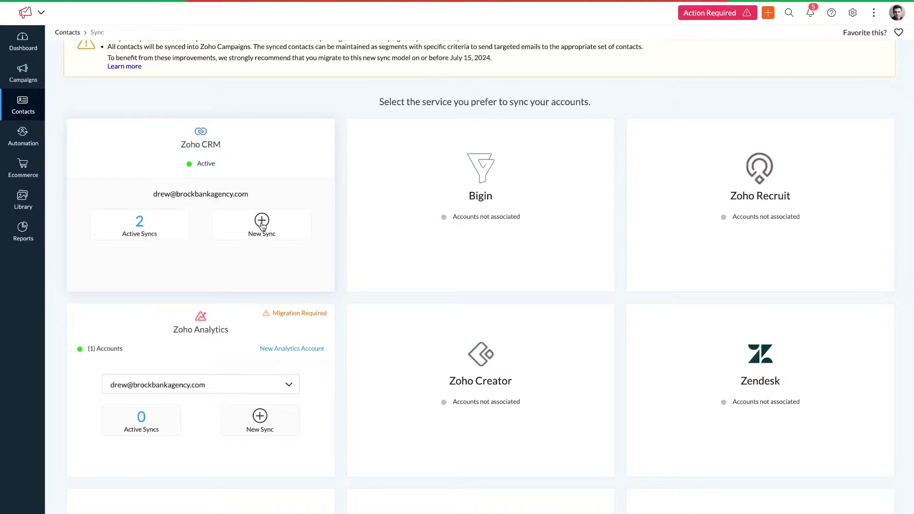
left_click(262, 222)
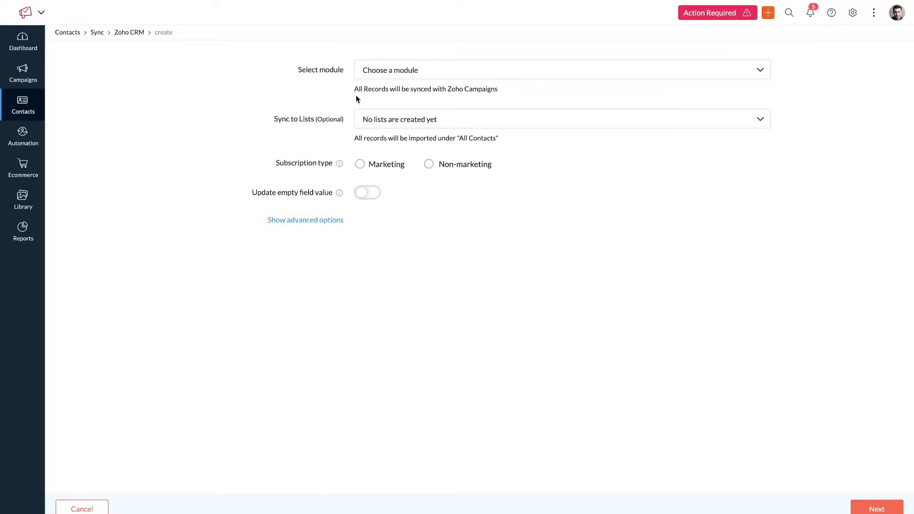
left_click(375, 72)
scroll(366, 149, "down", 5)
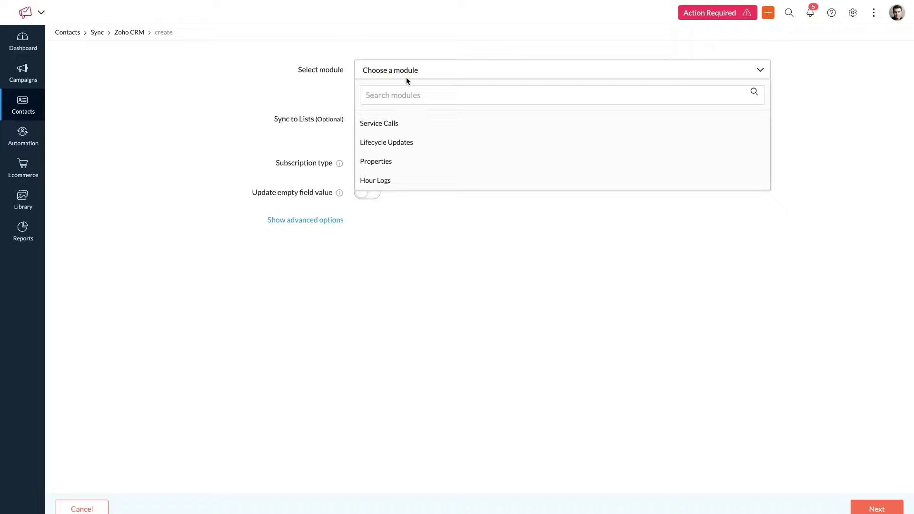
scroll(395, 143, "up", 5)
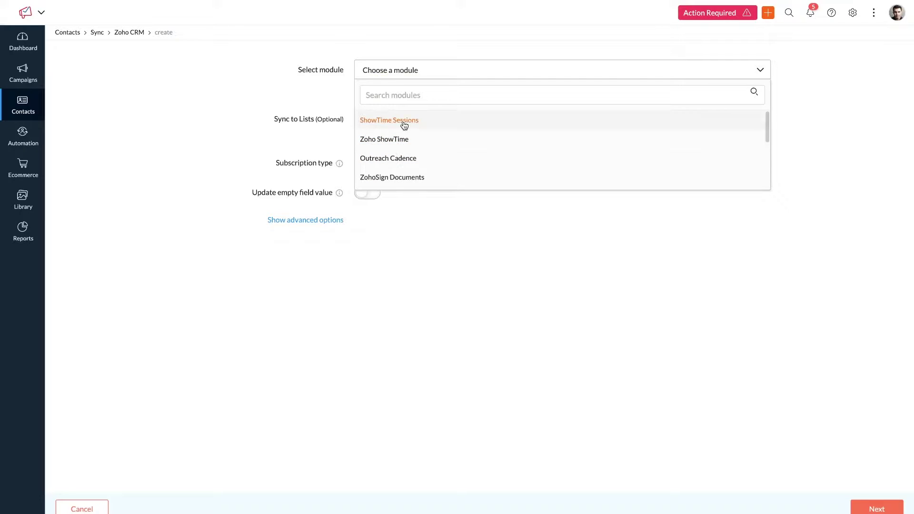
scroll(410, 151, "down", 5)
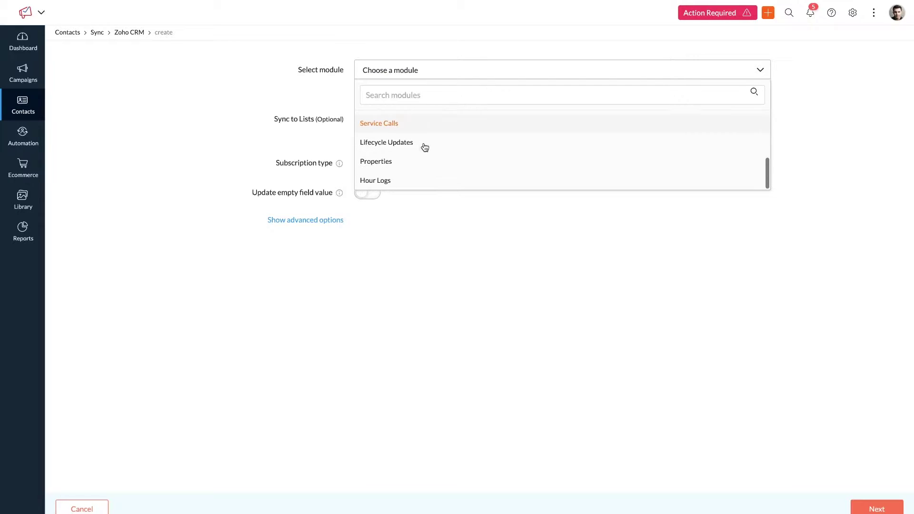
scroll(433, 165, "up", 5)
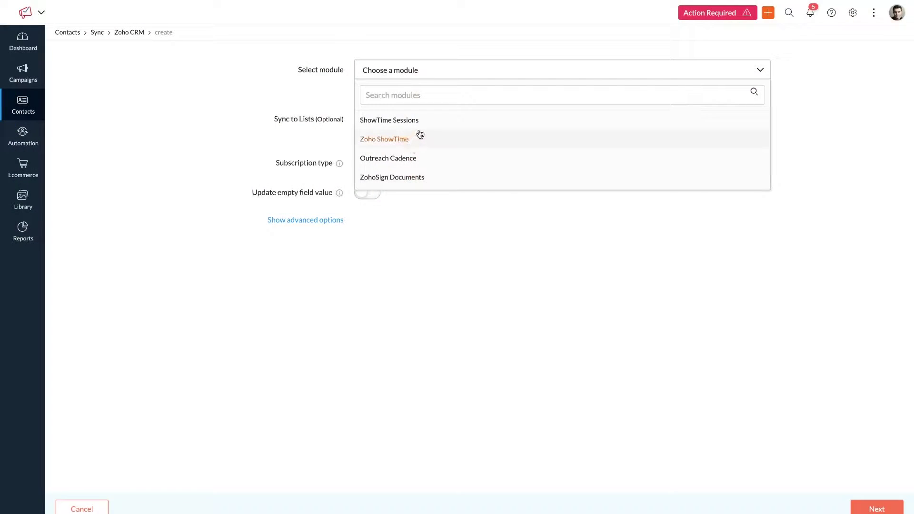
scroll(419, 143, "down", 4)
scroll(417, 150, "down", 1)
left_click(439, 228)
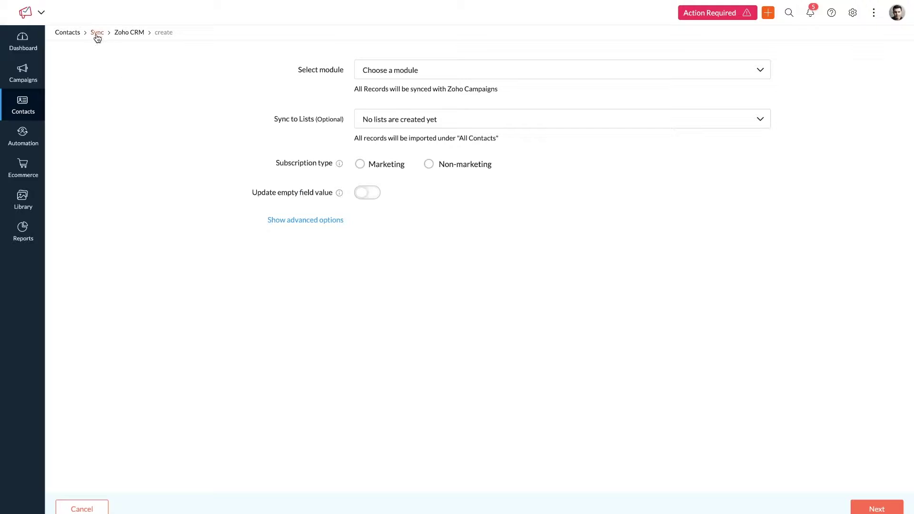
left_click(87, 508)
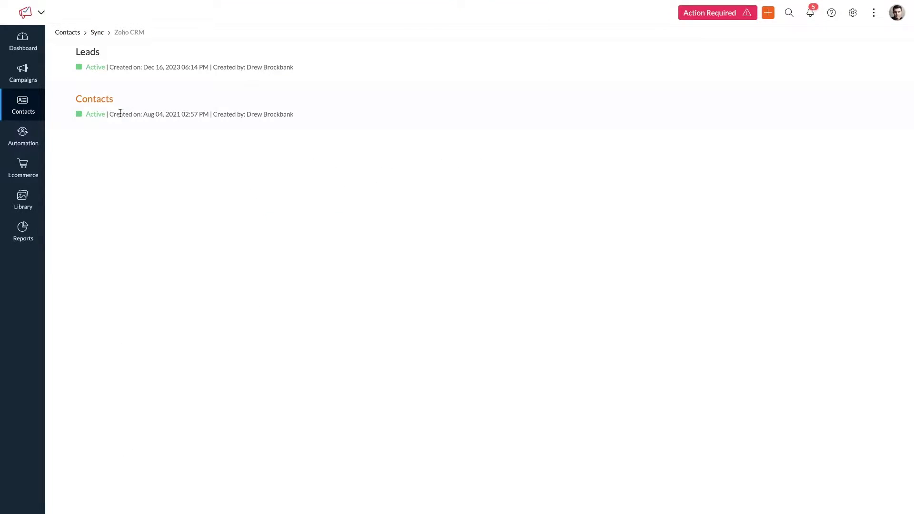
- Open the existing Contacts sync for editing and expand its advanced options to review the empty-field and opt-out settings
left_click(115, 98)
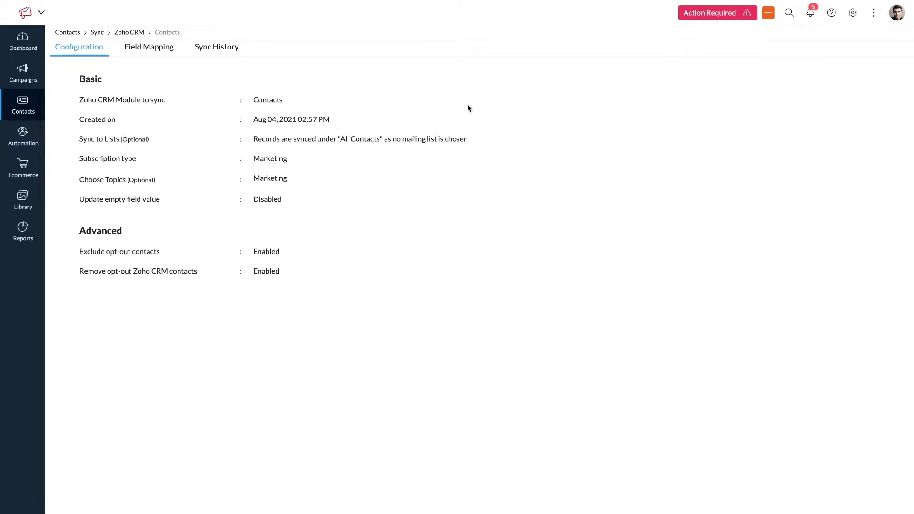
scroll(372, 91, "down", 1)
left_click(831, 56)
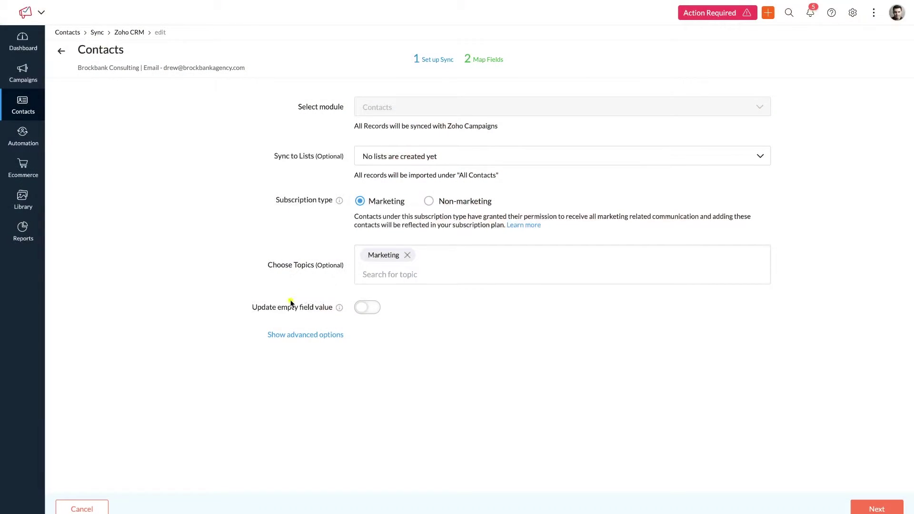
left_click_drag(253, 319, 417, 318)
left_click(323, 336)
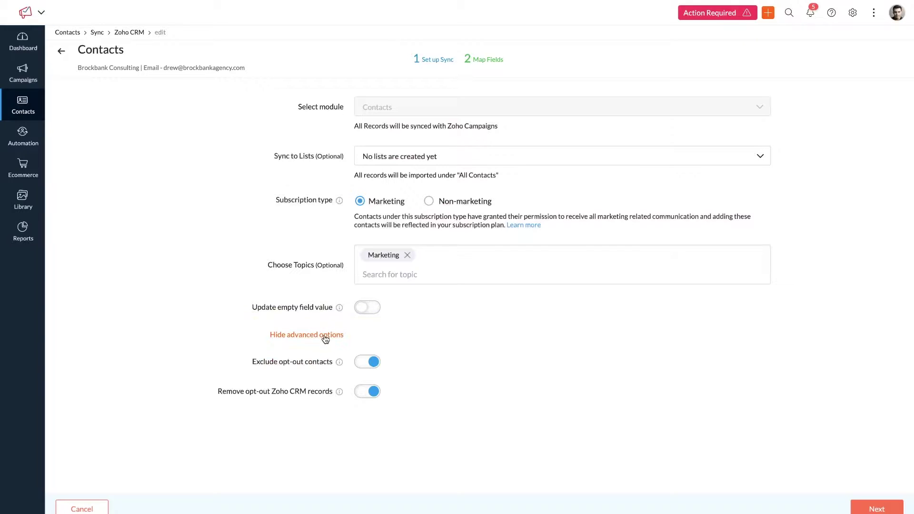
left_click_drag(253, 370, 342, 370)
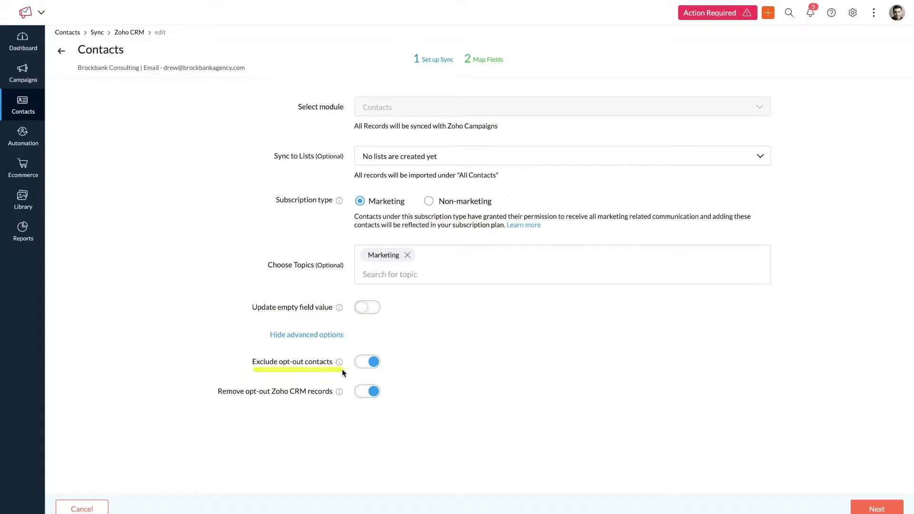
left_click_drag(215, 401, 345, 401)
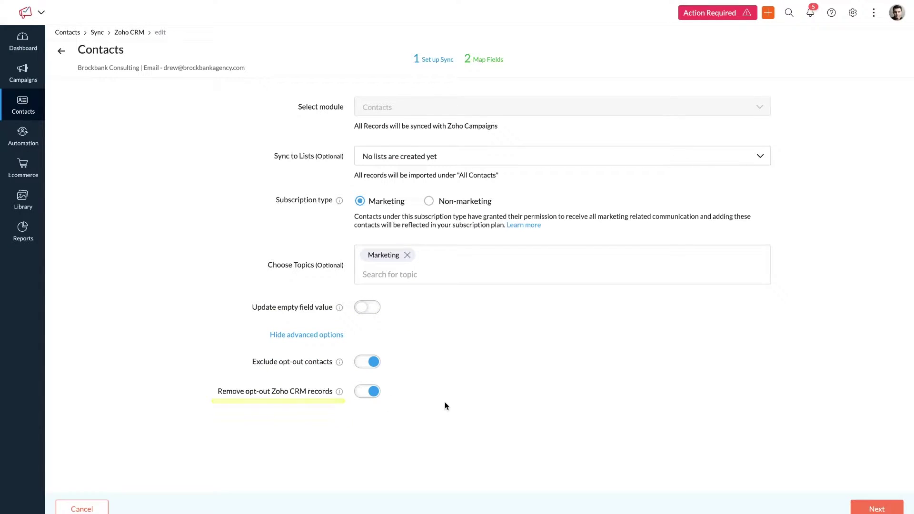
- Proceed to the sync's field mapping and compare the mapped fields for Contacts and Accounts
left_click(879, 510)
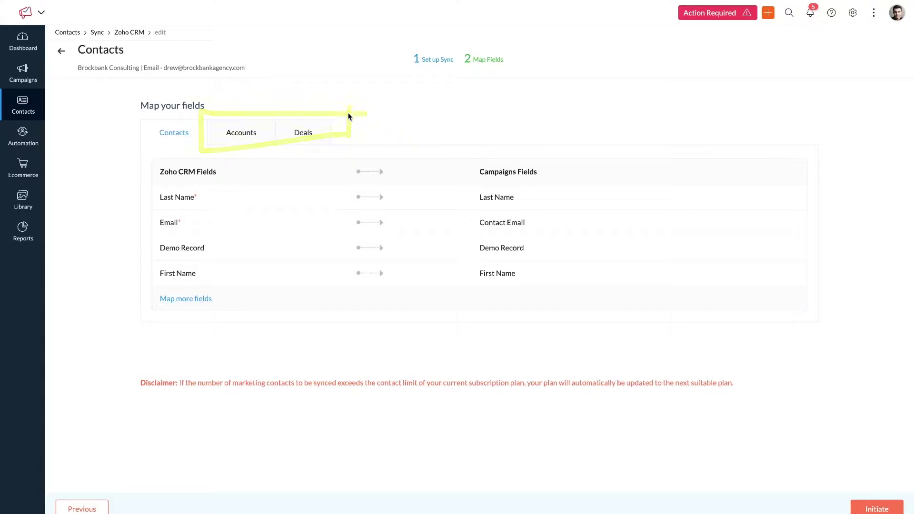
left_click(244, 137)
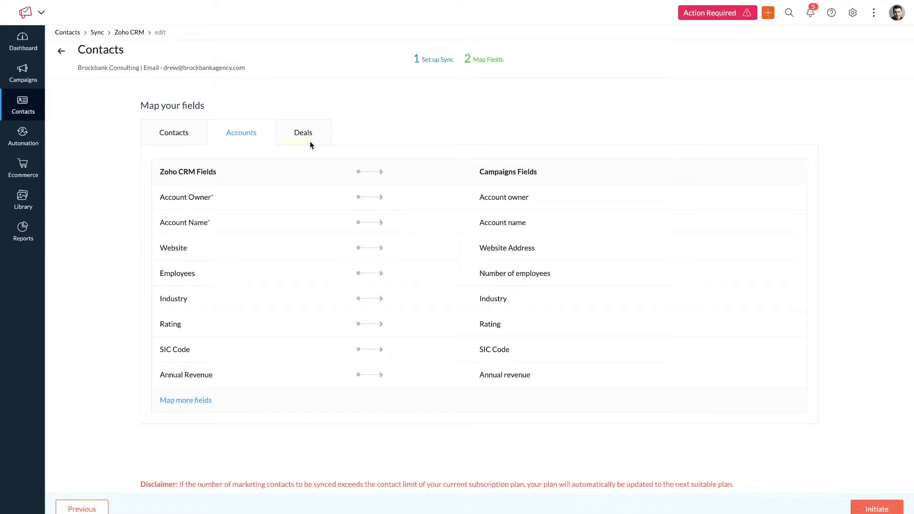
left_click(193, 138)
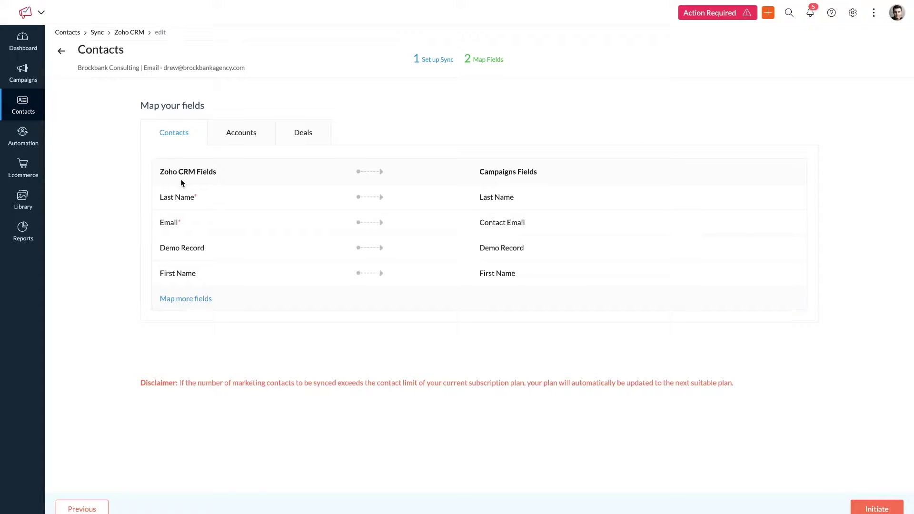
left_click_drag(160, 135, 215, 141)
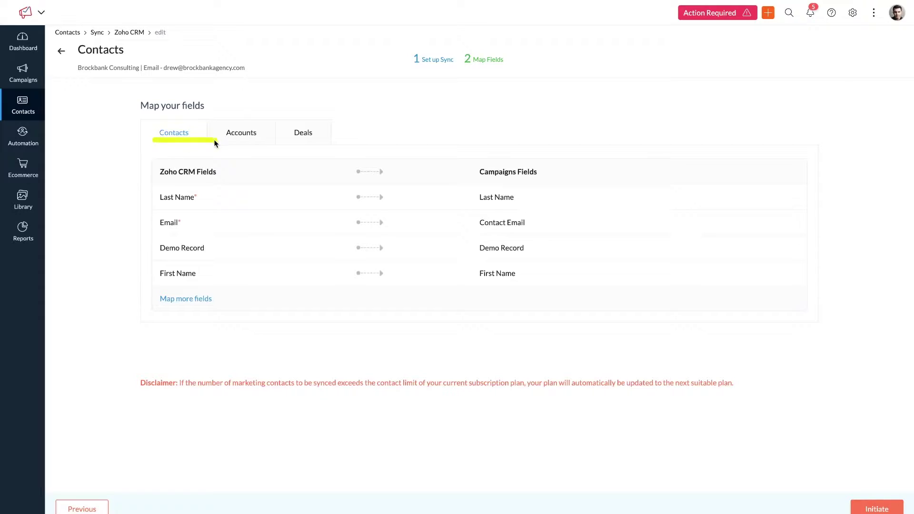
- Start a new field mapping for Contacts and browse the Zoho CRM fields available to map
left_click(193, 300)
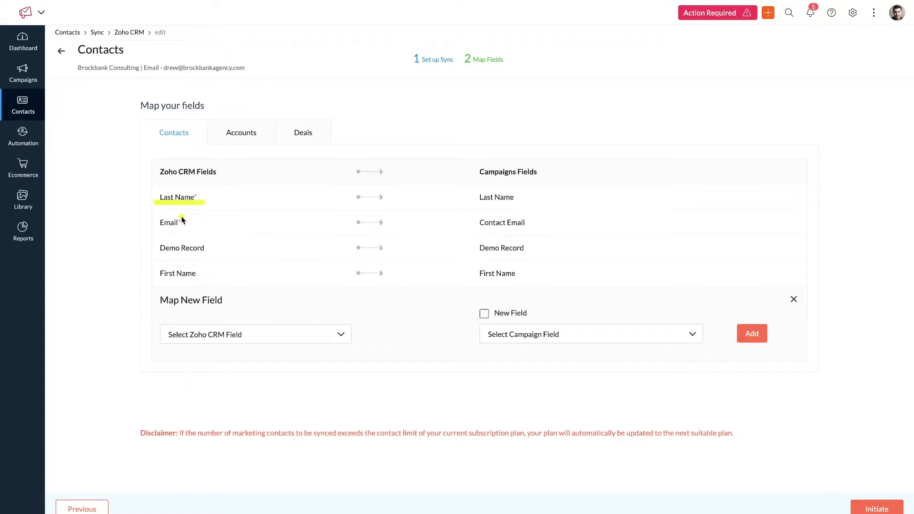
left_click_drag(152, 258, 219, 260)
left_click_drag(152, 281, 222, 280)
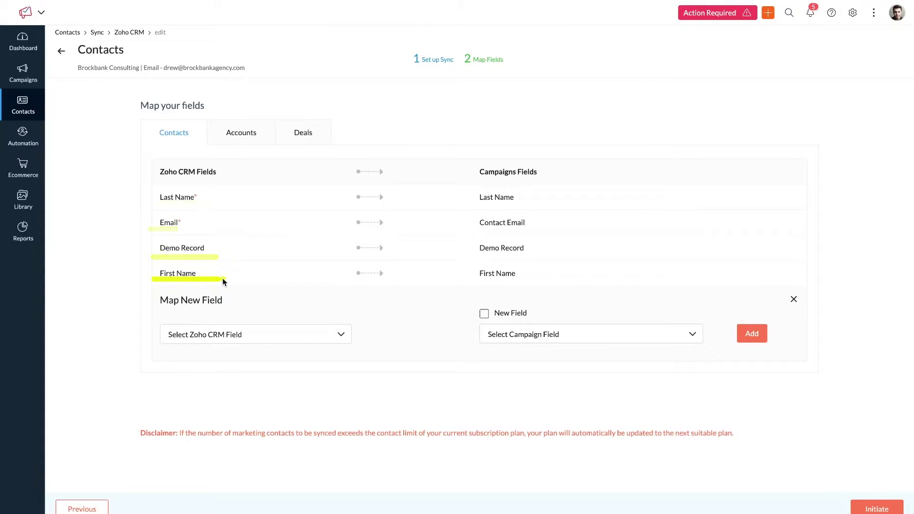
left_click(249, 345)
scroll(251, 387, "down", 10)
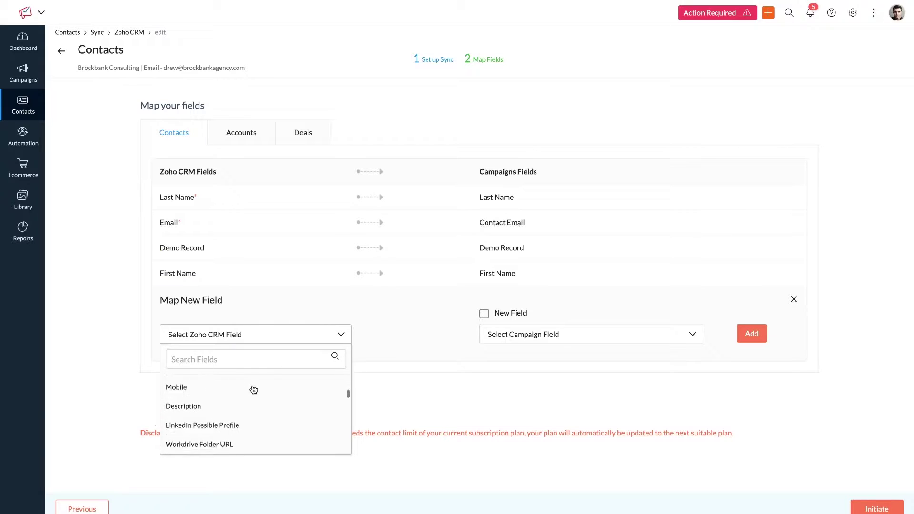
scroll(253, 390, "down", 6)
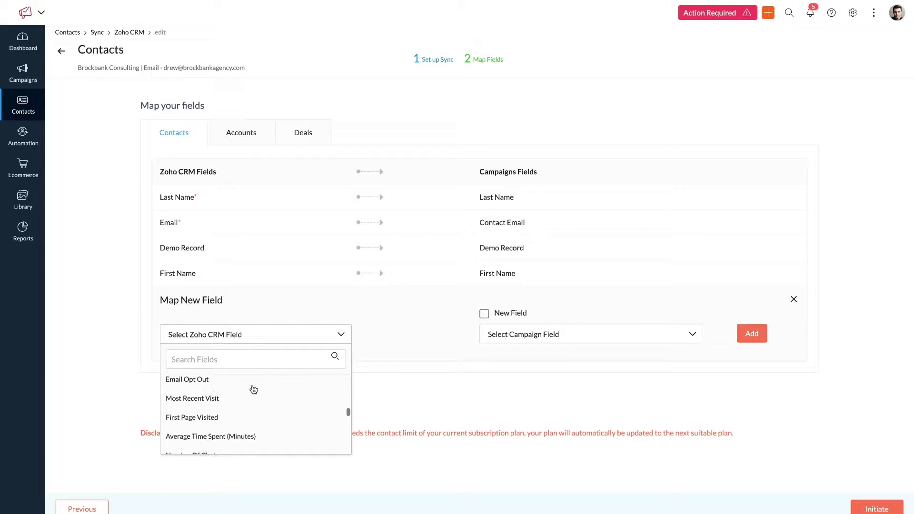
scroll(253, 389, "down", 10)
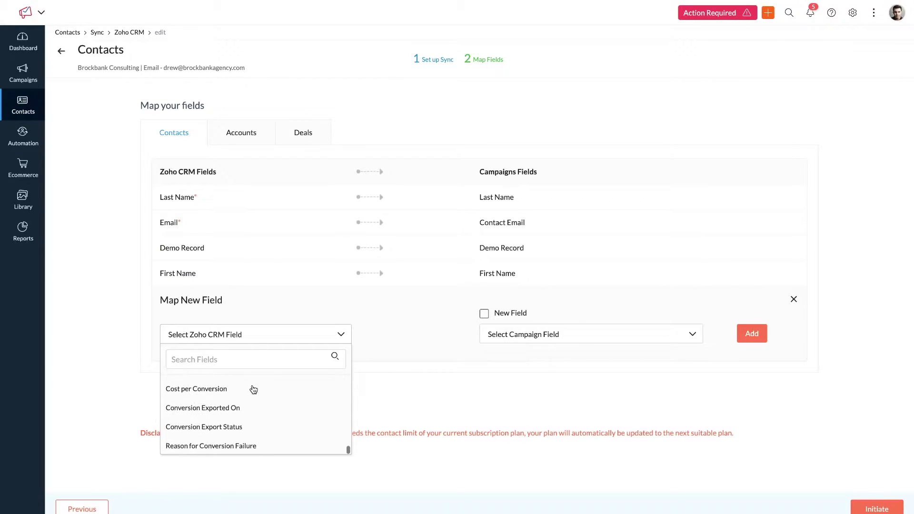
scroll(254, 389, "down", 2)
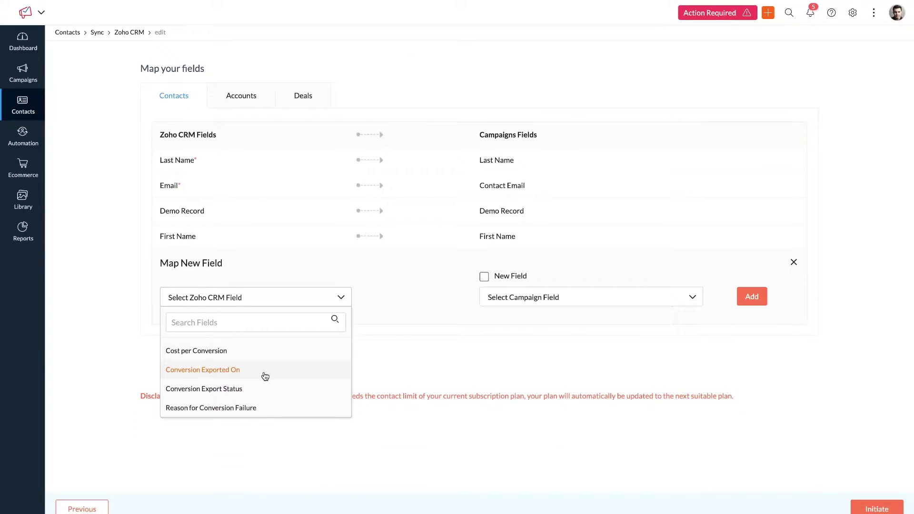
left_click(445, 339)
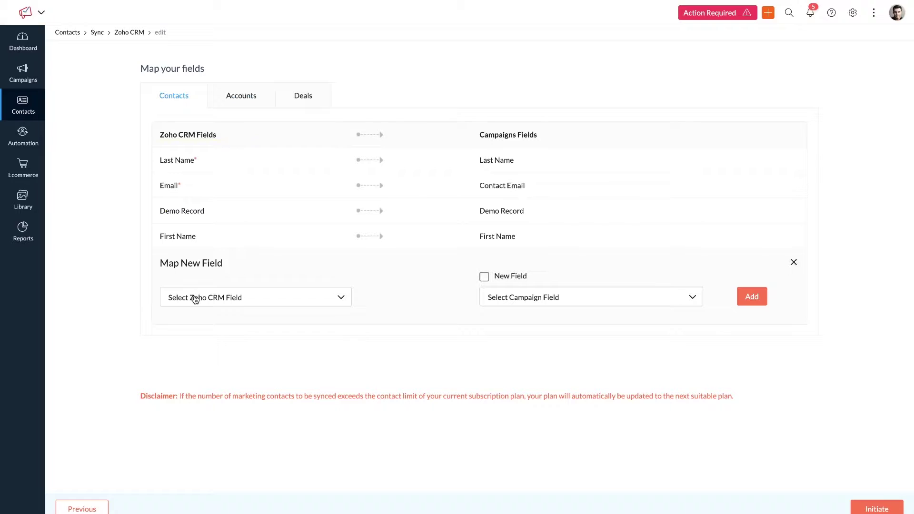
- Choose Conversion Exported On as the Zoho CRM field for a new Contacts mapping and discard the mapping
left_click(195, 299)
left_click(214, 371)
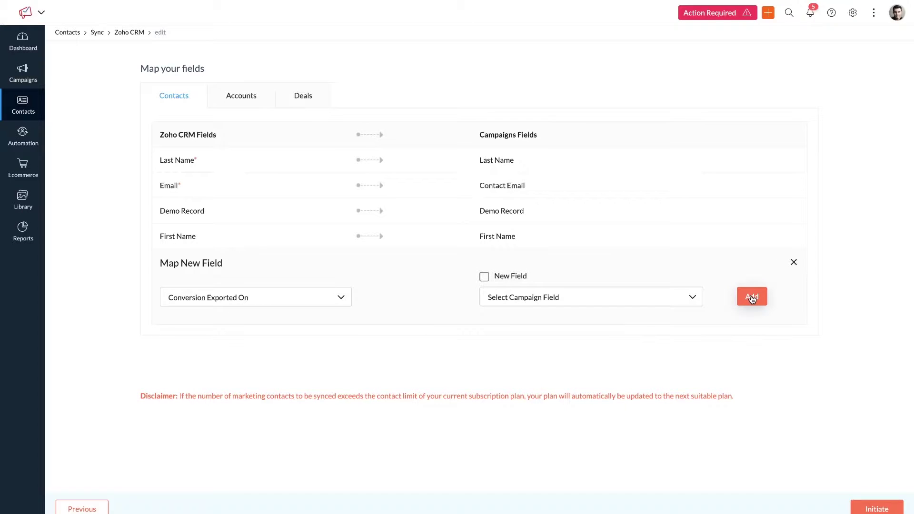
left_click(795, 263)
left_click_drag(201, 248, 599, 248)
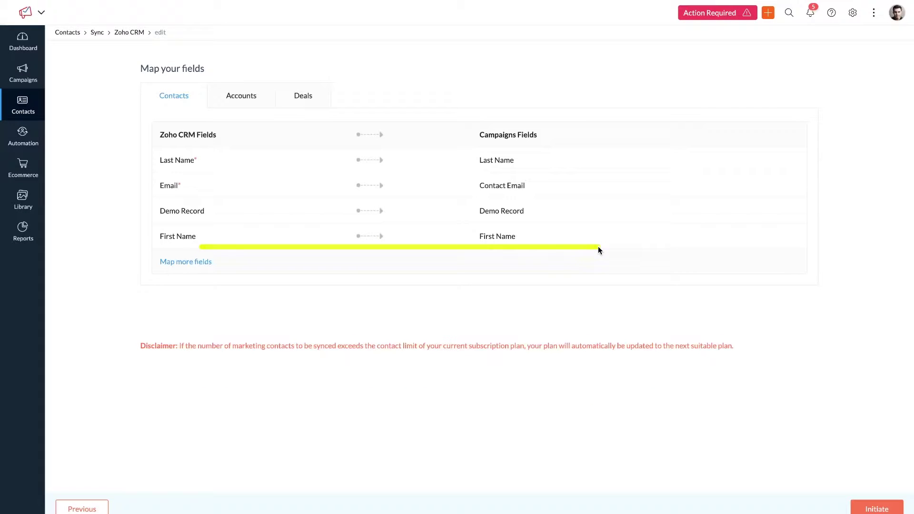
- Review the Zoho CRM to Campaigns field mappings for Accounts and Deals
left_click(244, 109)
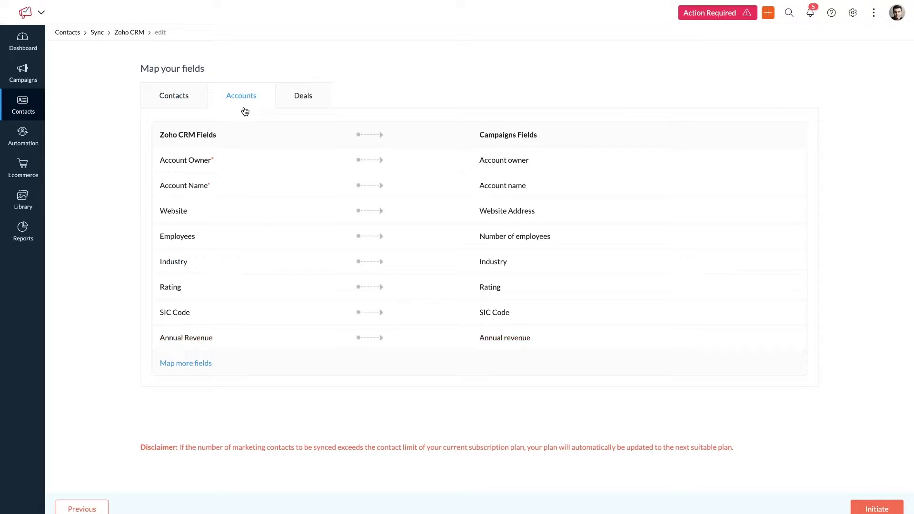
left_click_drag(160, 142, 249, 141)
left_click_drag(167, 104, 255, 105)
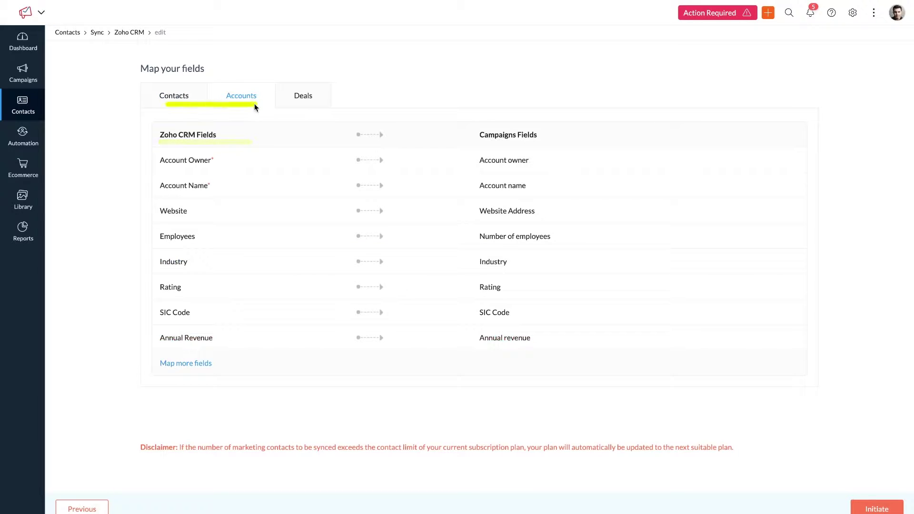
left_click_drag(156, 143, 236, 143)
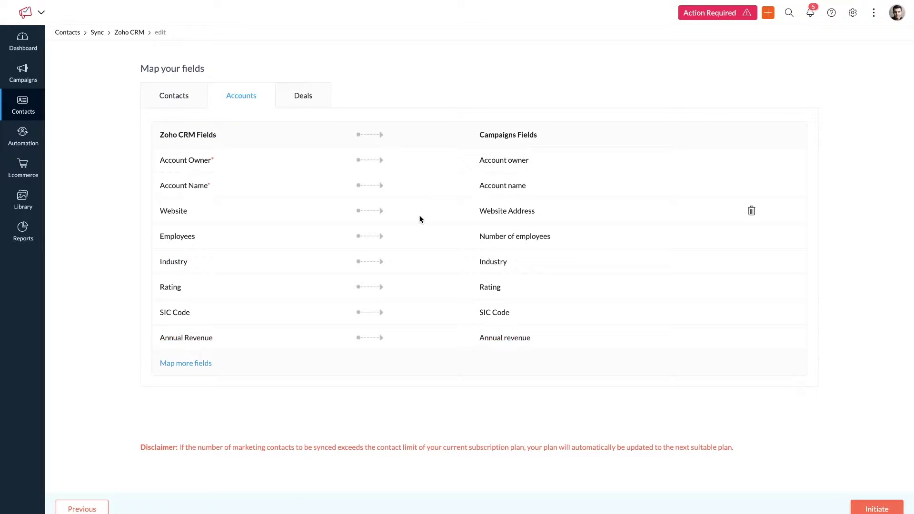
left_click(288, 98)
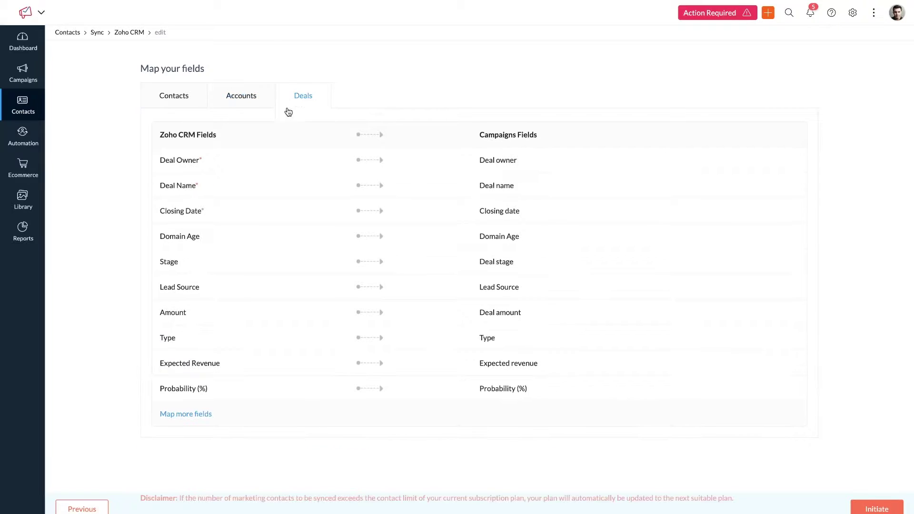
scroll(254, 214, "up", 2)
scroll(206, 398, "down", 1)
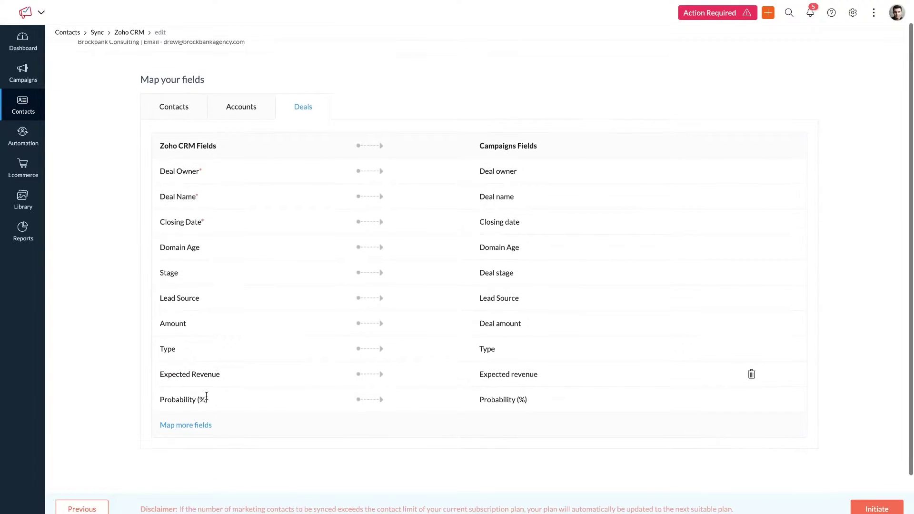
- Open a new field mapping for Deals, look at its CRM and Campaigns field selectors, and cancel it
left_click(185, 425)
scroll(234, 391, "down", 2)
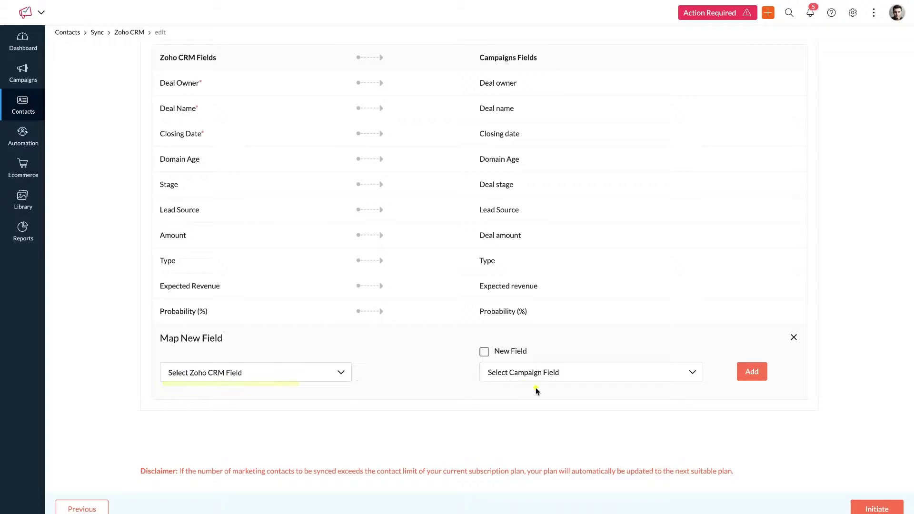
left_click(587, 373)
left_click(453, 384)
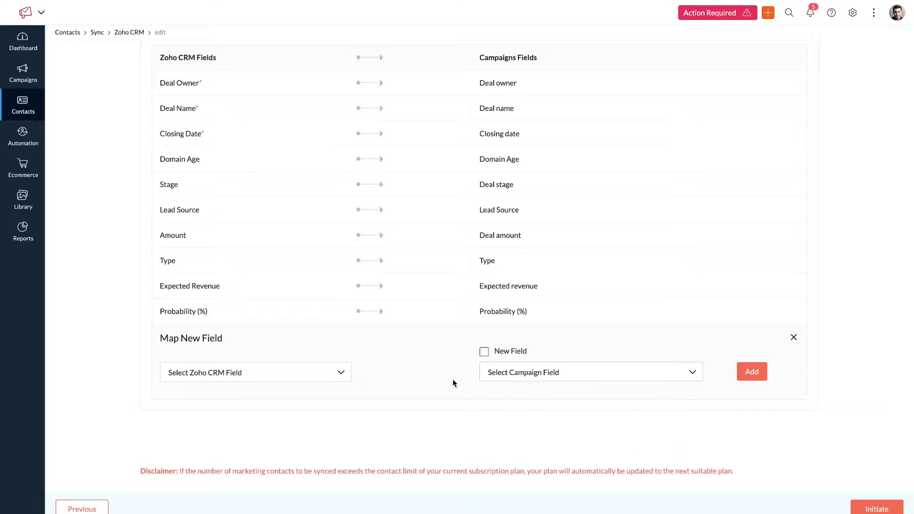
scroll(454, 383, "up", 2)
scroll(453, 384, "down", 1)
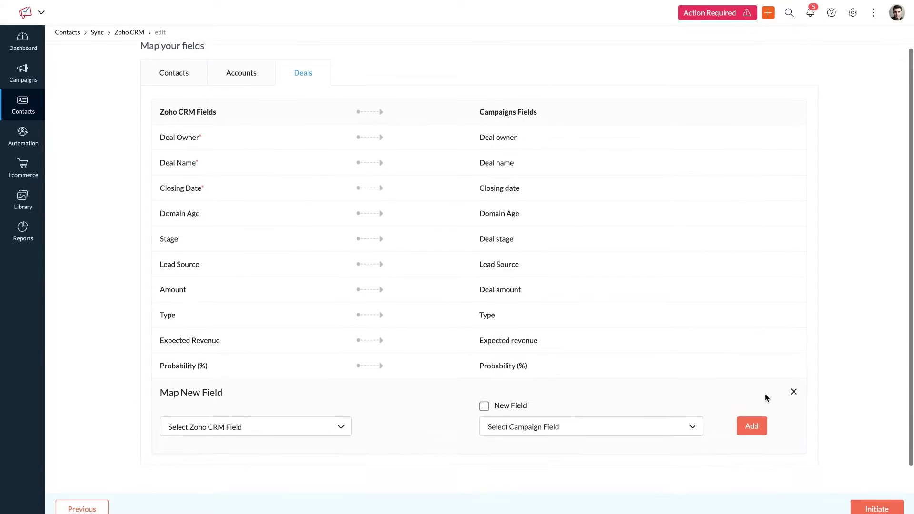
left_click(792, 393)
- Return to the Contacts field mapping and initiate the sync
scroll(281, 210, "up", 2)
left_click(186, 137)
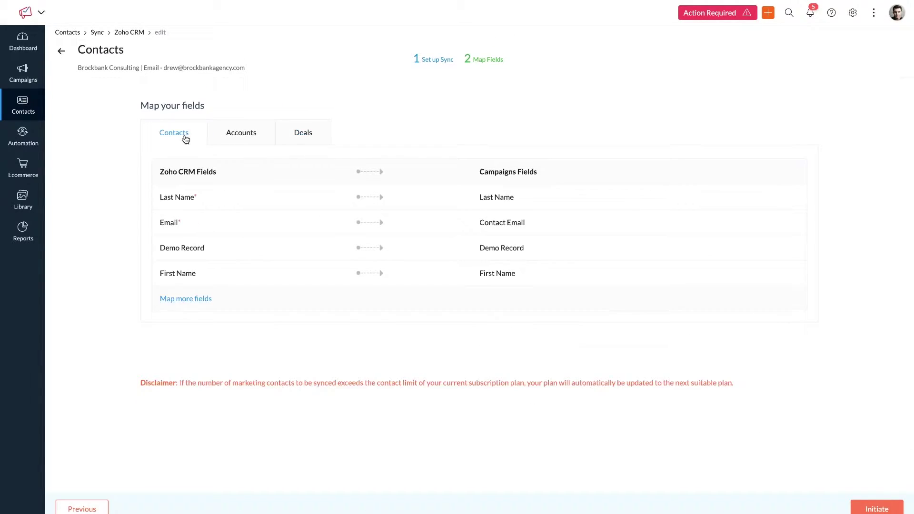
left_click(870, 510)
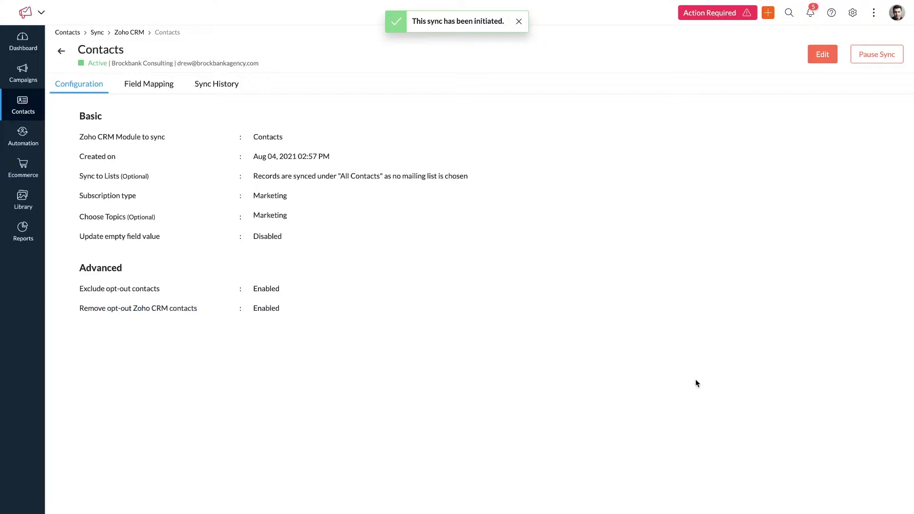
- Review the Contacts sync's configuration, its Contacts, Accounts and Deals field mappings, and its sync history
mouse_move(343, 116)
left_mouse_down()
mouse_move(190, 116)
mouse_move(51, 138)
mouse_move(306, 319)
mouse_move(322, 128)
left_mouse_up()
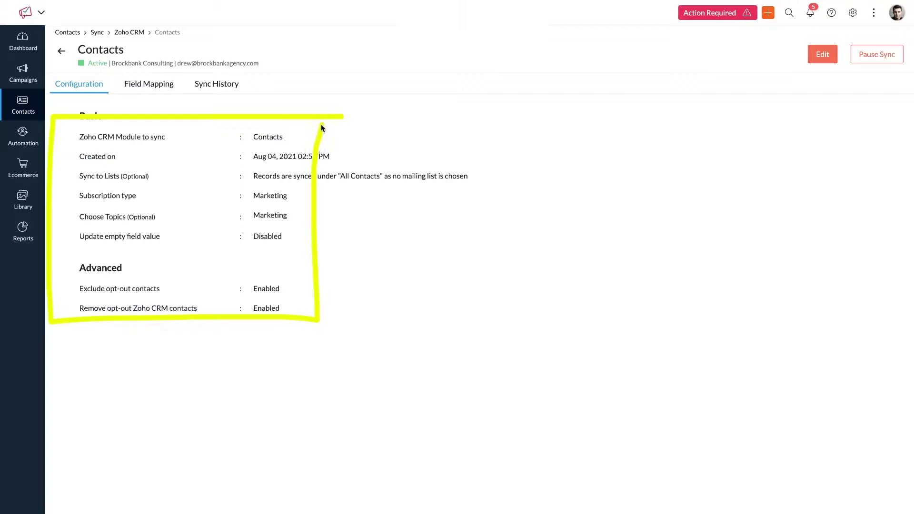
left_click(149, 88)
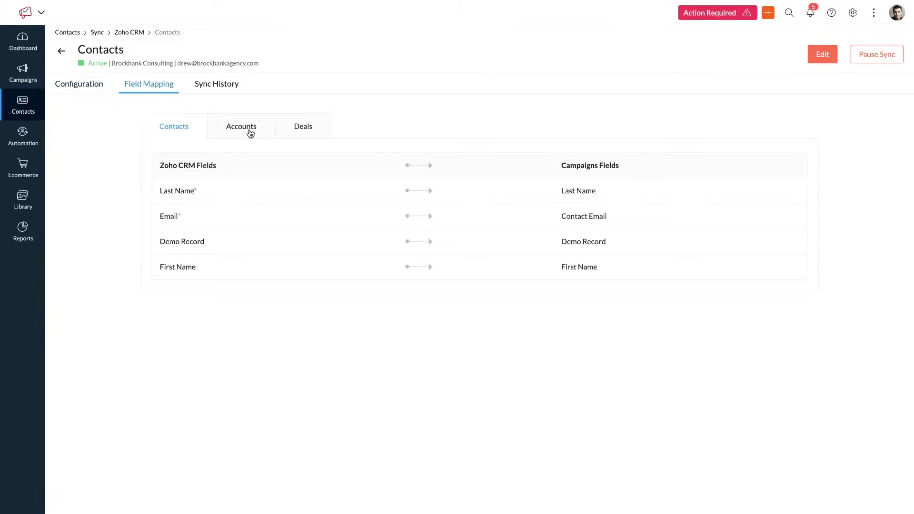
left_click(250, 133)
left_click(301, 128)
left_click(219, 86)
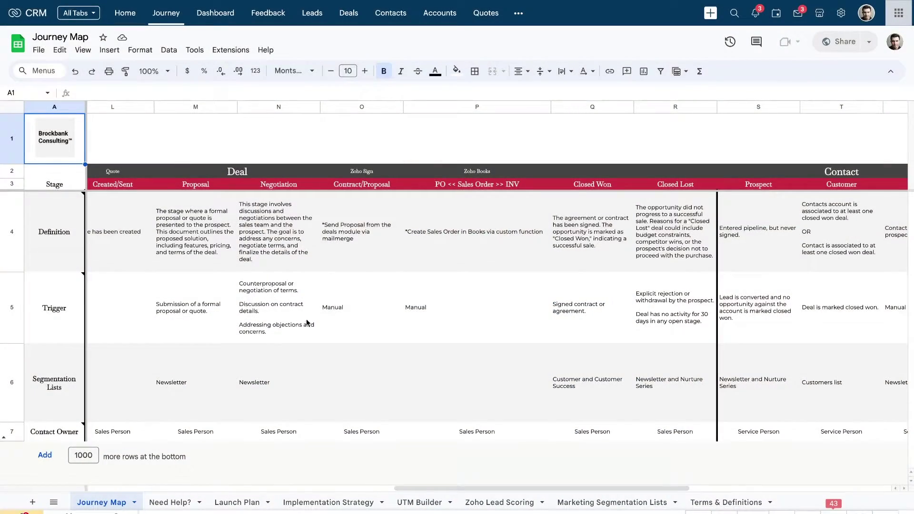
- Switch to the Journey Map sheet in Zoho CRM and examine its Lead, Deal and Contact stages and segmentation lists
scroll(309, 319, "right", 1)
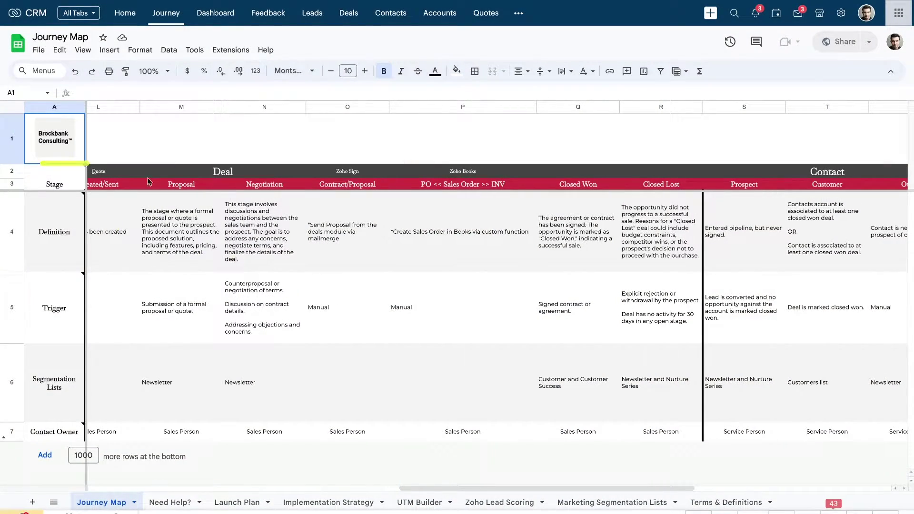
scroll(255, 231, "right", 3)
scroll(257, 233, "left", 15)
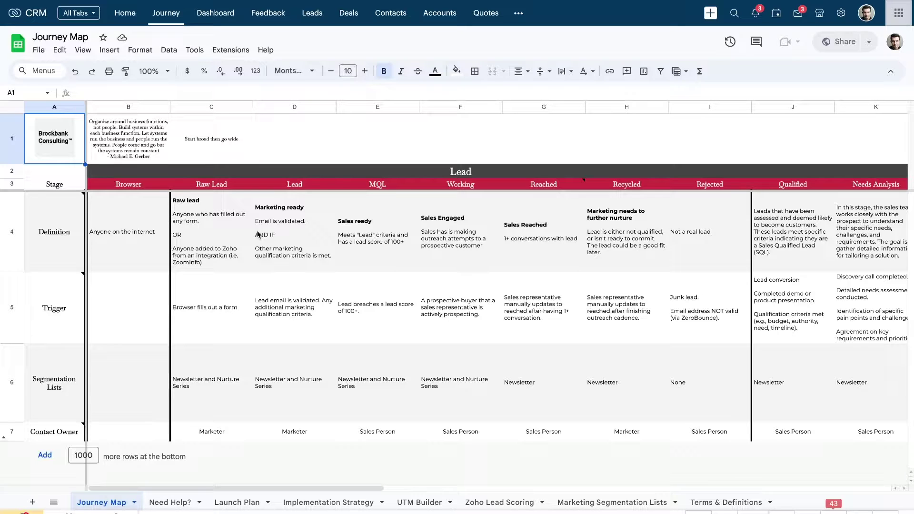
scroll(407, 247, "right", 3)
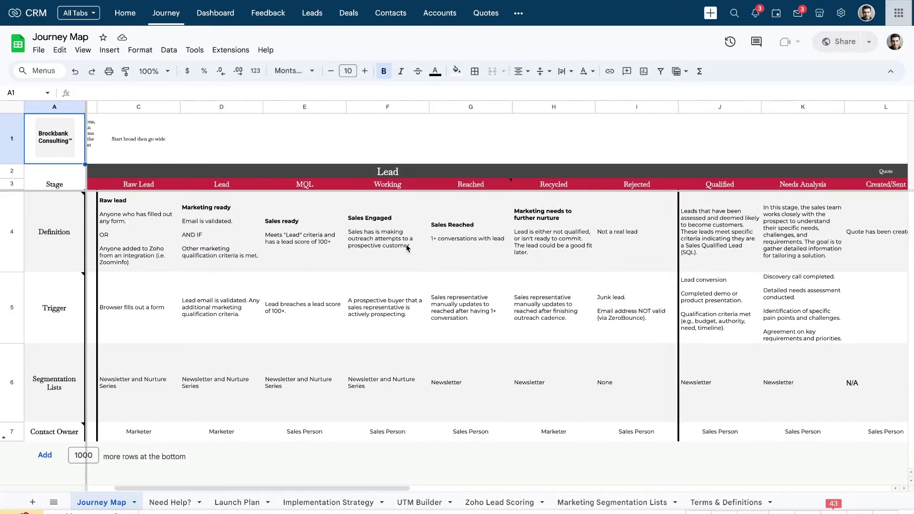
scroll(407, 247, "left", 3)
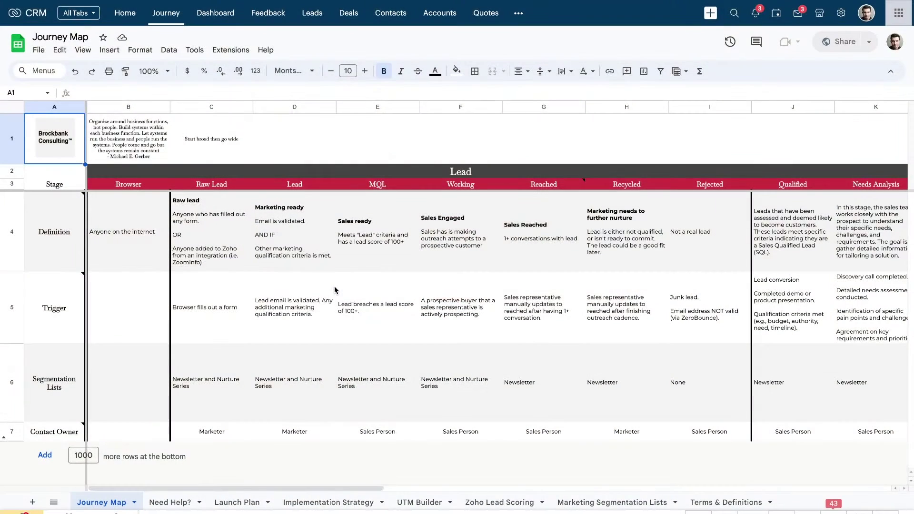
- Examine the Lead and Deal stages in the Journey Map, from Raw Lead through the closed deals
left_click_drag(226, 195, 414, 196)
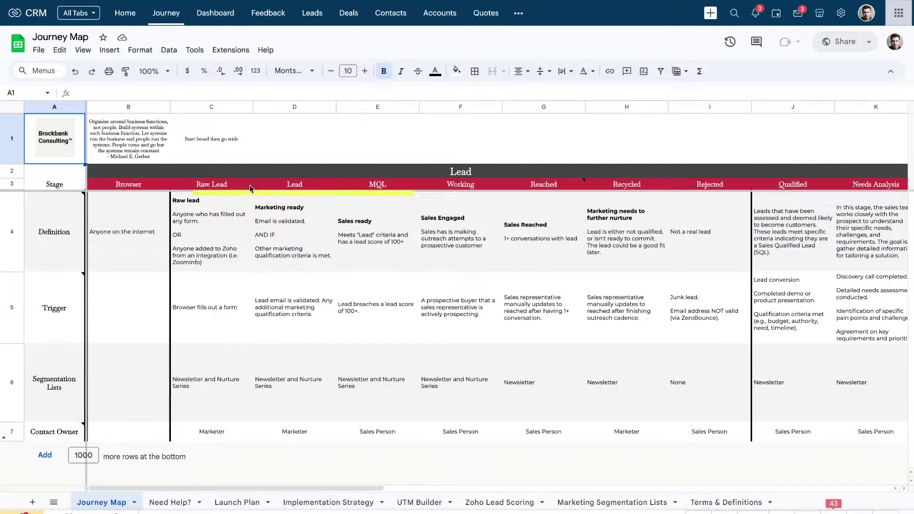
left_click_drag(193, 189, 574, 191)
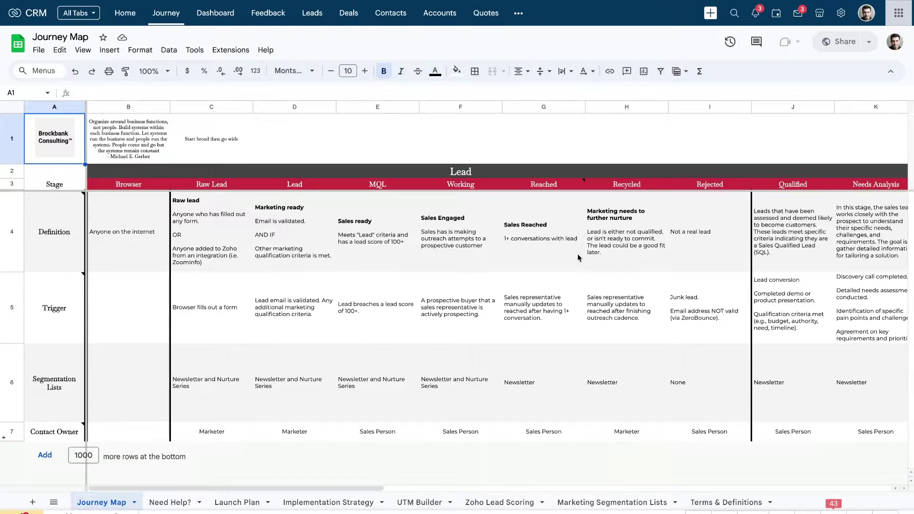
scroll(583, 253, "right", 10)
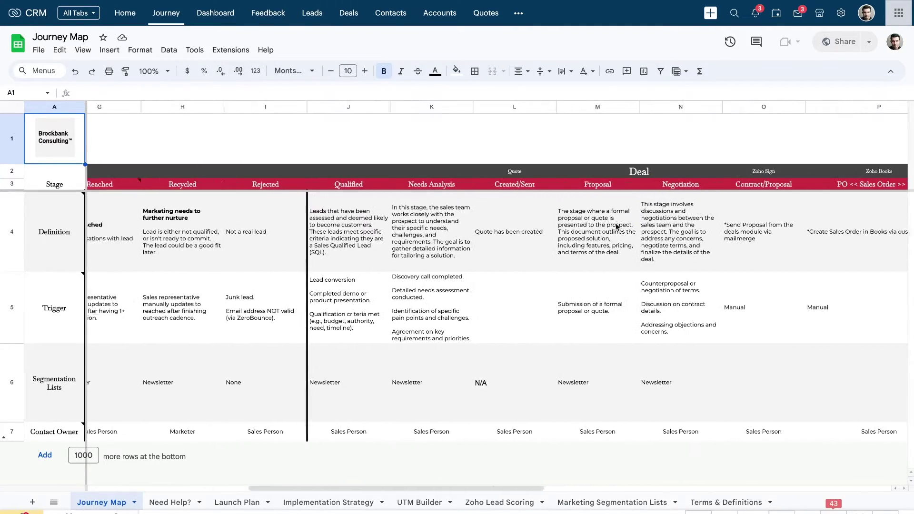
left_click_drag(595, 177, 648, 178)
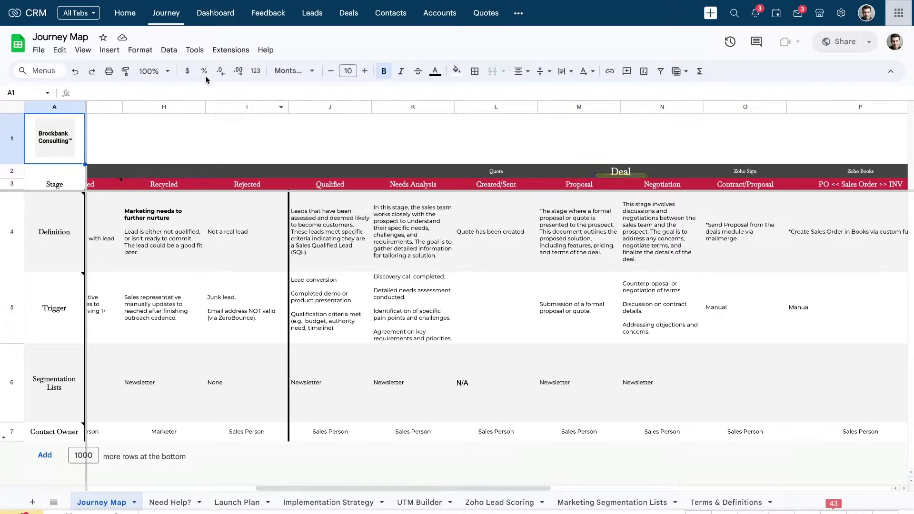
left_click_drag(31, 43, 119, 43)
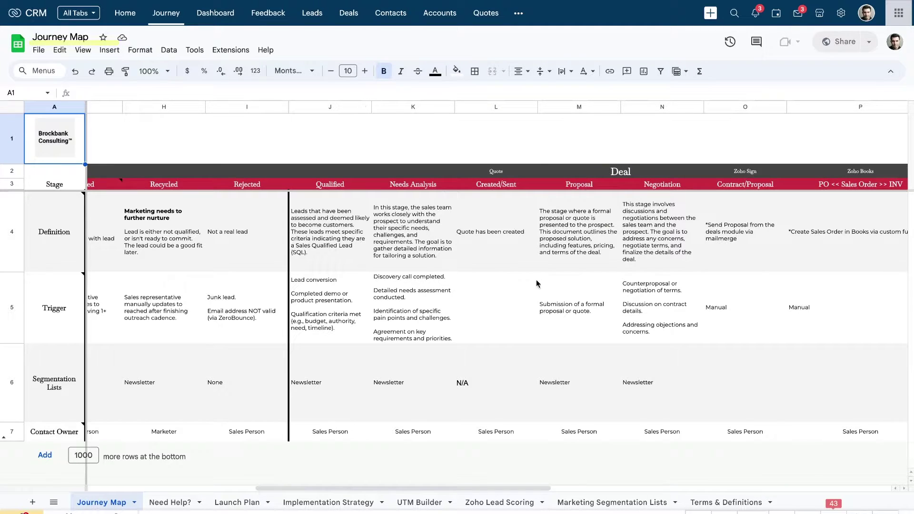
scroll(538, 284, "right", 5)
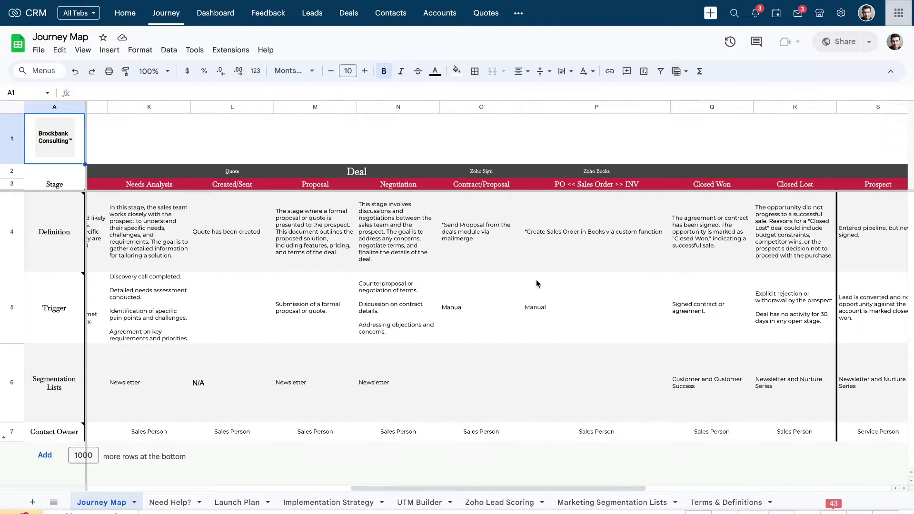
scroll(536, 284, "right", 3)
scroll(536, 283, "left", 10)
scroll(537, 284, "left", 4)
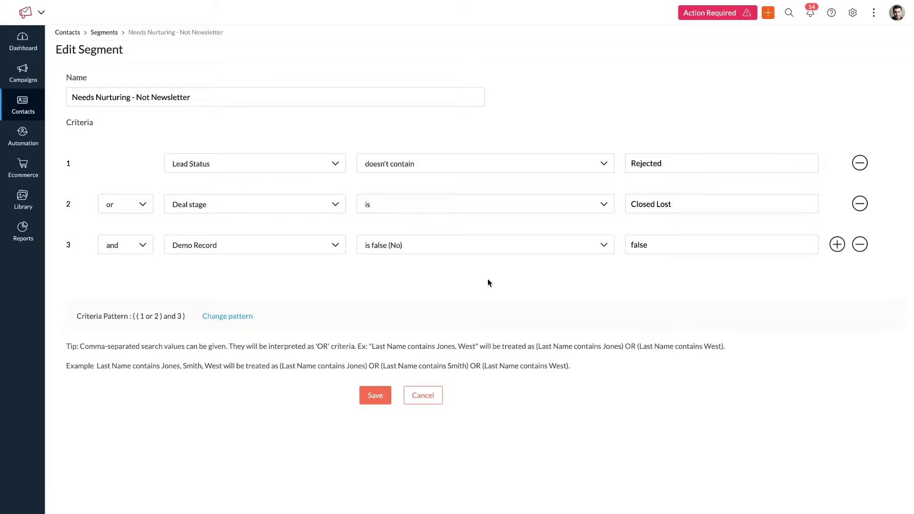
- Cancel the open segment edit in Zoho Campaigns, and examine the Journey Map's Segmentation Lists row across the Lead and Deal stages
left_click(424, 395)
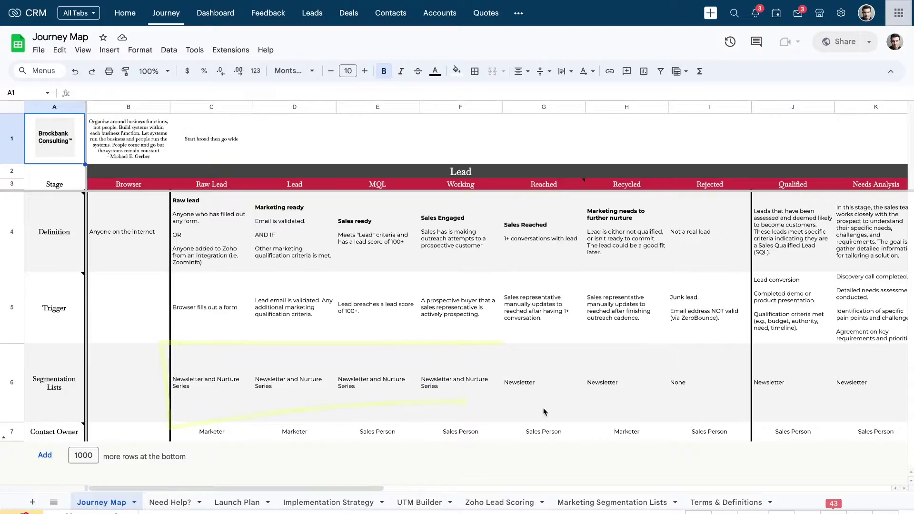
scroll(546, 412, "right", 5)
scroll(545, 412, "right", 3)
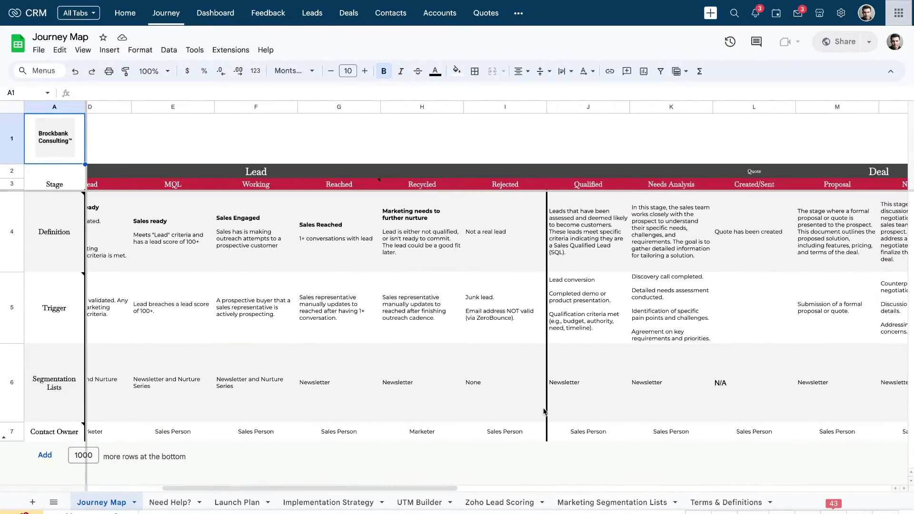
scroll(545, 412, "right", 5)
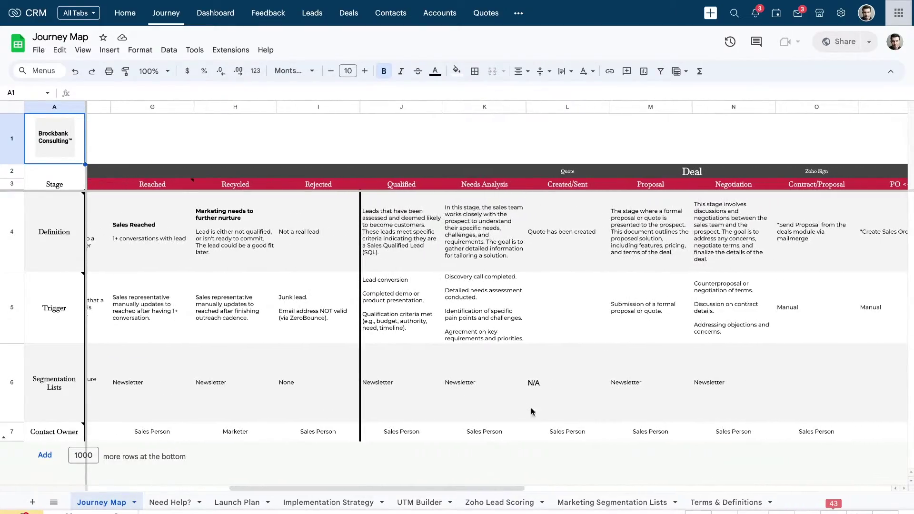
scroll(523, 412, "right", 1)
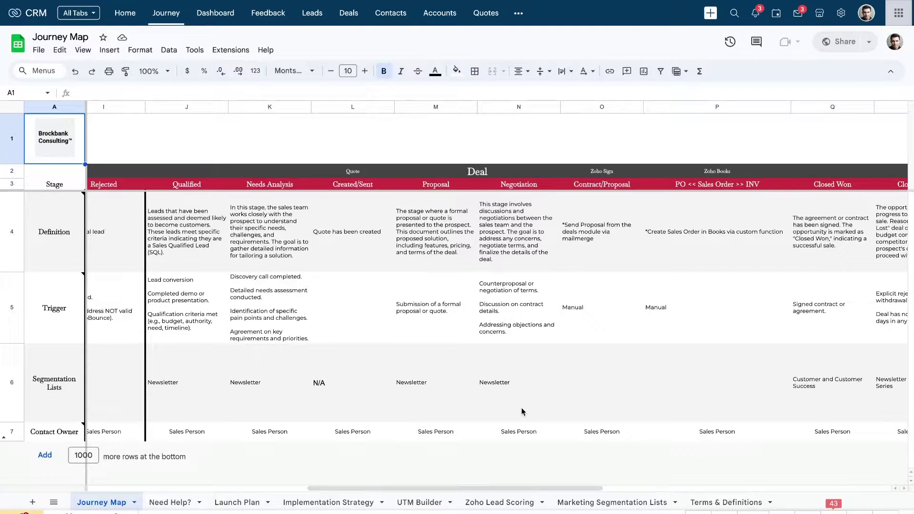
scroll(527, 400, "right", 8)
scroll(527, 400, "left", 20)
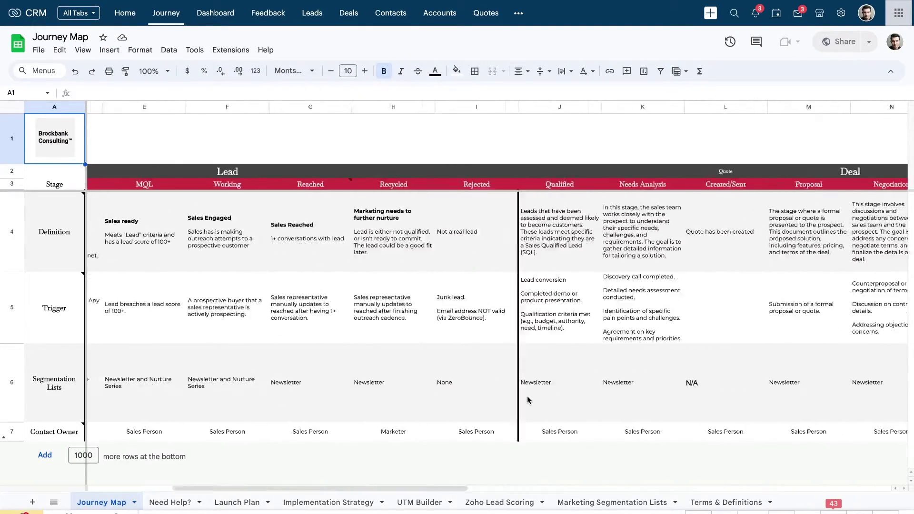
left_click_drag(23, 400, 96, 402)
left_click_drag(159, 393, 319, 393)
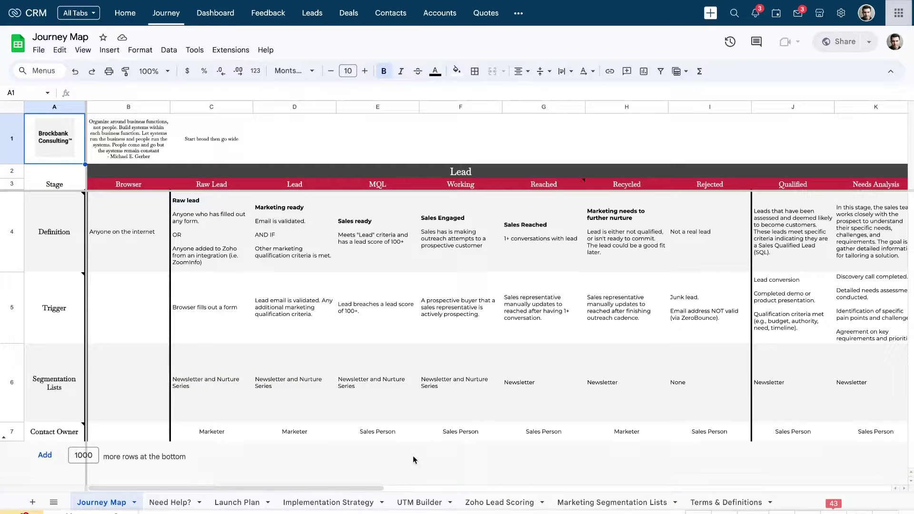
left_click_drag(202, 200, 607, 193)
mouse_move(99, 365)
left_mouse_down()
mouse_move(67, 367)
mouse_move(85, 410)
mouse_move(256, 387)
left_mouse_up()
left_click_drag(180, 403, 251, 402)
left_click_drag(285, 397, 318, 398)
left_click_drag(357, 396, 533, 398)
left_click_drag(587, 388, 701, 394)
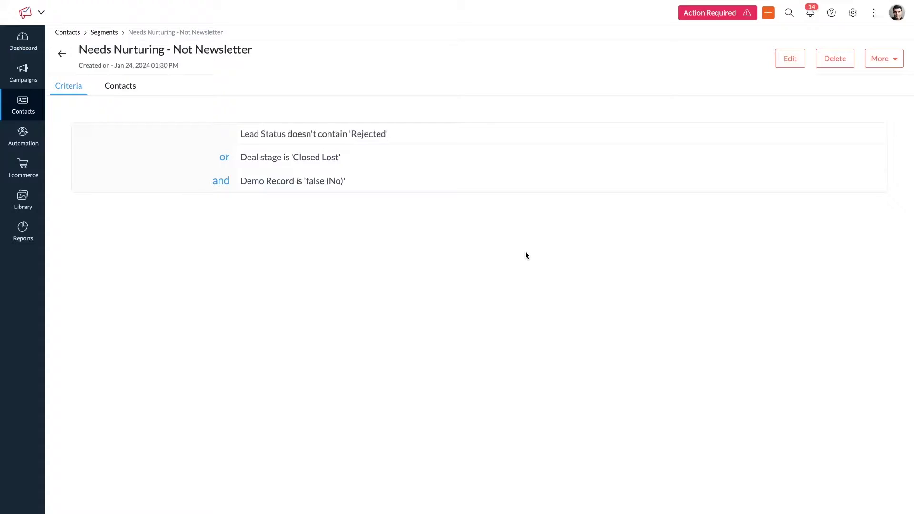
- Show the segments list in Zoho Campaigns, check the segment creation options, and open the Needs Nurturing - Not Newsletter segment for editing
mouse_move(36, 112)
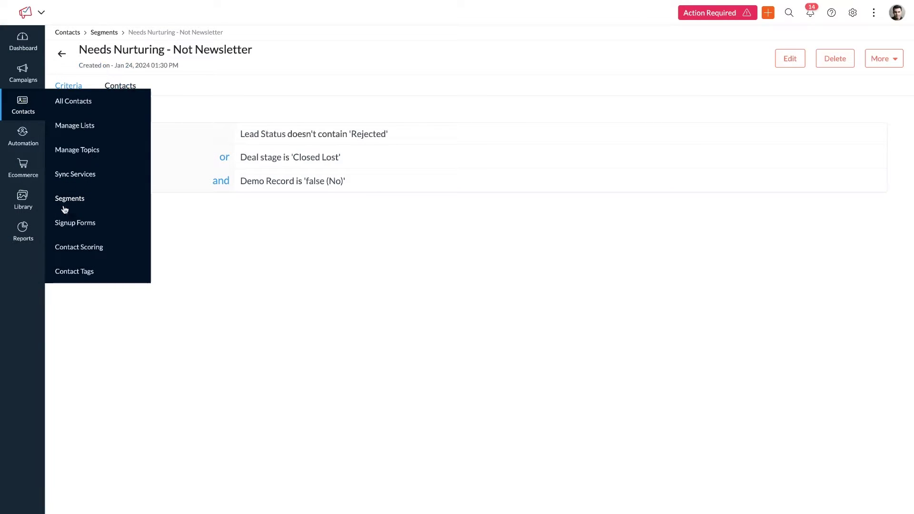
left_click_drag(54, 206, 125, 205)
left_click(100, 202)
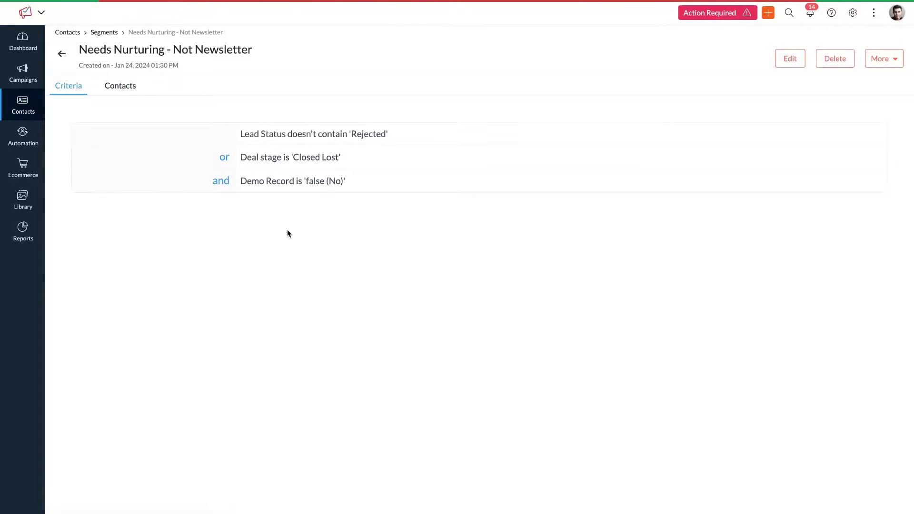
left_click(874, 51)
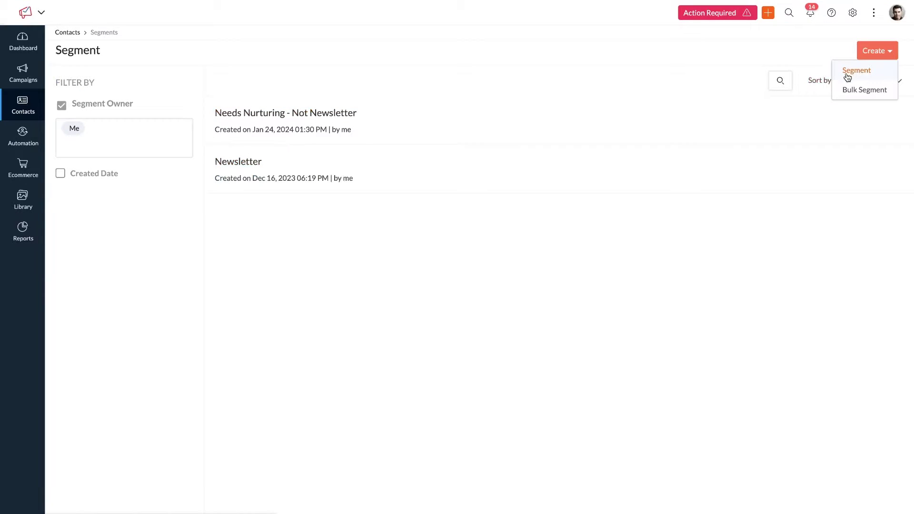
left_click(530, 269)
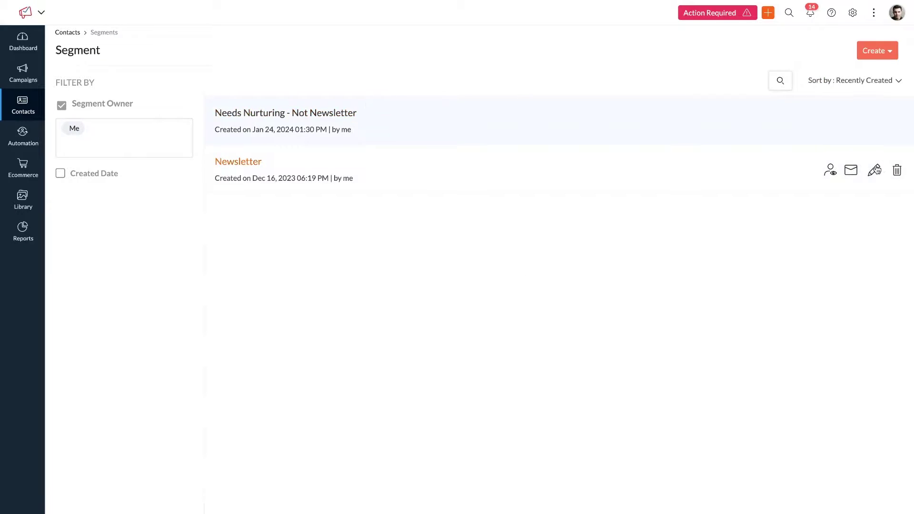
left_click(873, 123)
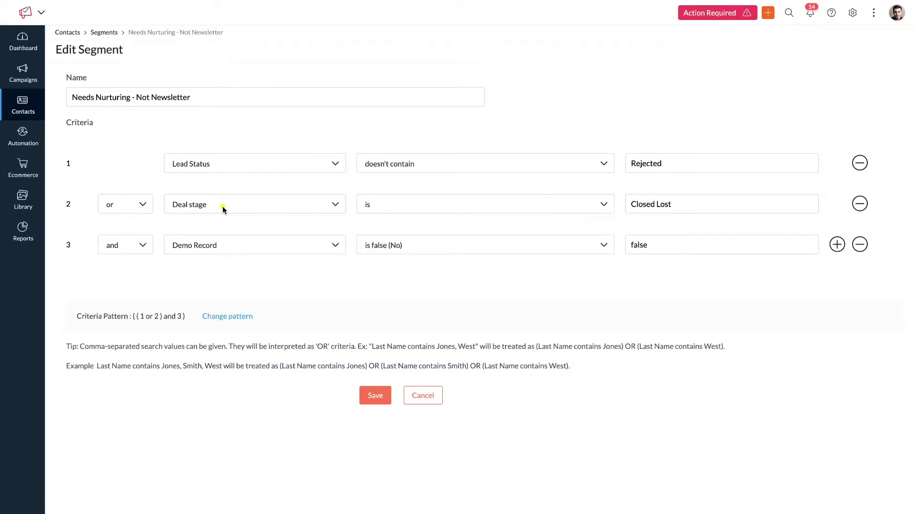
- Examine the segment's name and the field, condition and value of its Lead Status criterion
left_click_drag(156, 175, 402, 176)
left_click_drag(71, 107, 196, 108)
left_click_drag(167, 182, 580, 174)
left_click_drag(200, 180, 533, 180)
left_click_drag(160, 174, 218, 175)
left_click_drag(362, 175, 377, 173)
mouse_move(630, 175)
left_mouse_down()
mouse_move(712, 175)
mouse_move(664, 251)
mouse_move(756, 443)
mouse_move(746, 153)
left_mouse_up()
- Switch to the Journey Map and compare its Lead stages with the segment's Lead Status criterion
key("alt+Tab")
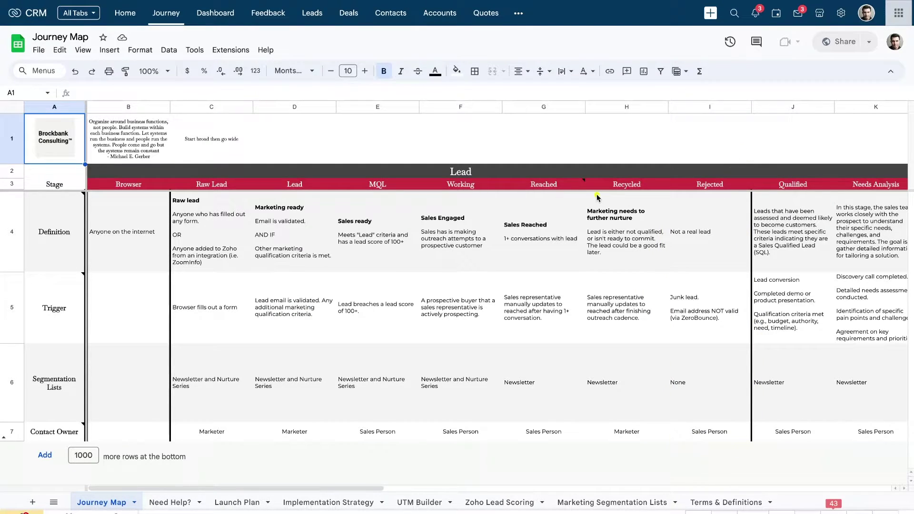
left_click_drag(465, 196, 419, 196)
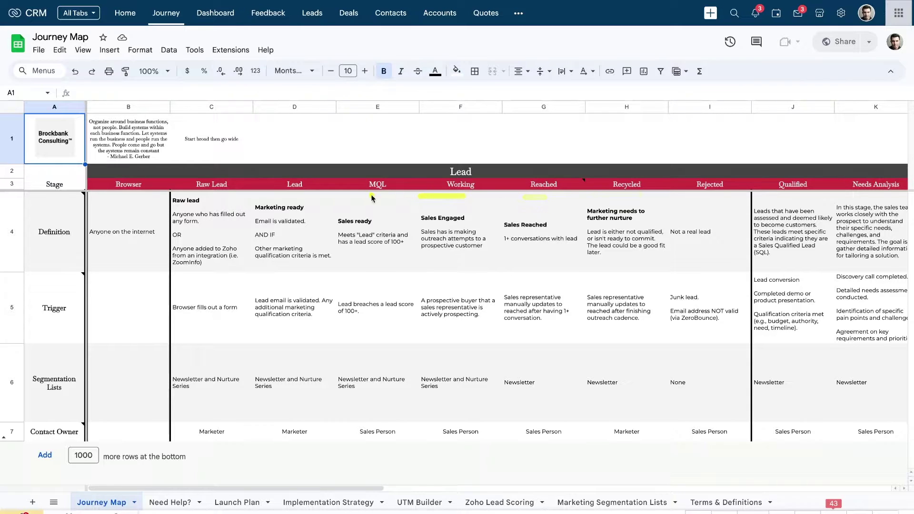
mouse_move(240, 164)
left_mouse_down()
mouse_move(209, 191)
mouse_move(218, 181)
left_mouse_up()
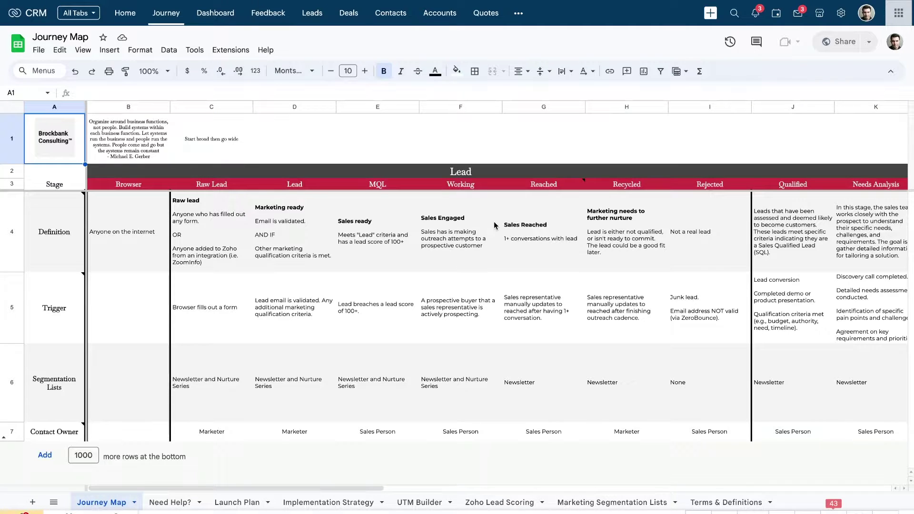
left_click_drag(549, 188, 794, 176)
mouse_move(579, 185)
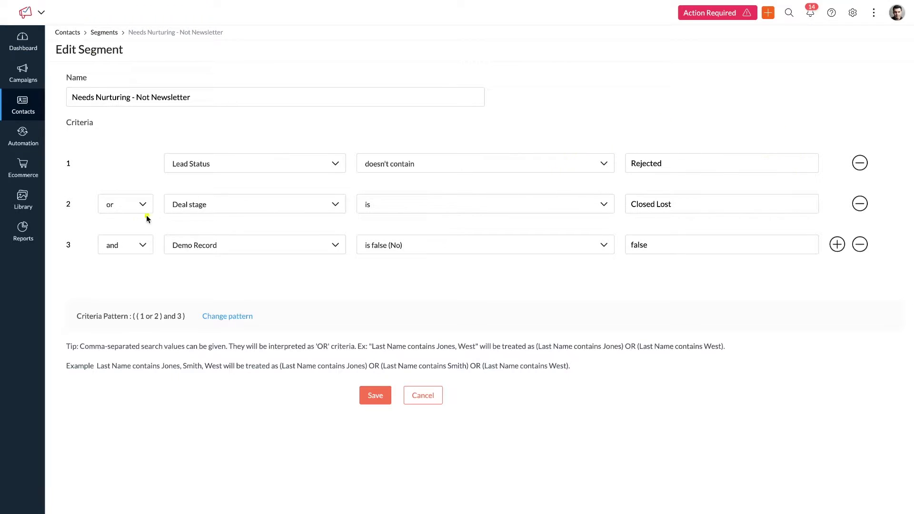
- Return to the segment in Zoho Campaigns and examine the field, condition and value of its Deal stage criterion
left_click_drag(162, 215, 249, 215)
left_click_drag(367, 216, 425, 215)
left_click_drag(616, 215, 683, 216)
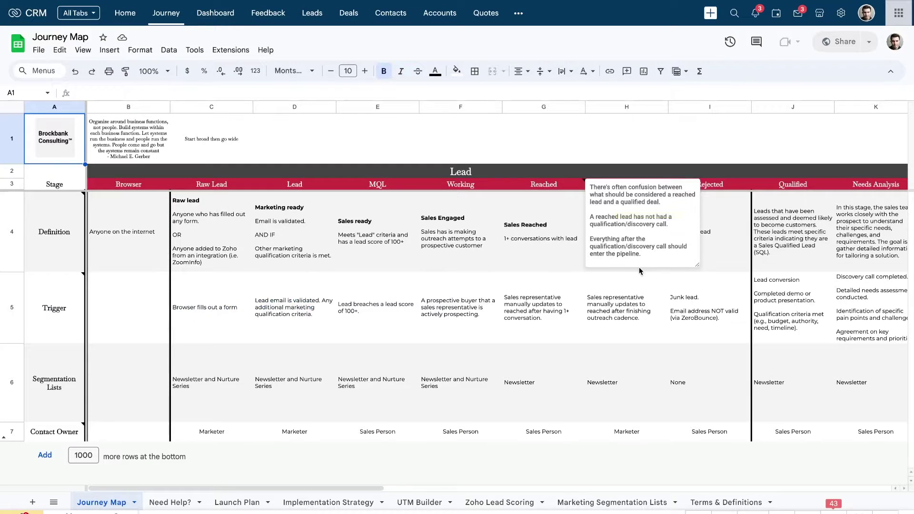
- Examine the Closed Lost deal stage in the Journey Map, including its segmentation lists, and return to the segment
scroll(639, 268, "right", 10)
scroll(639, 269, "right", 4)
mouse_move(833, 167)
left_mouse_down()
mouse_move(801, 180)
mouse_move(754, 258)
mouse_move(838, 437)
mouse_move(856, 185)
mouse_move(787, 165)
left_mouse_up()
left_click_drag(786, 196, 856, 195)
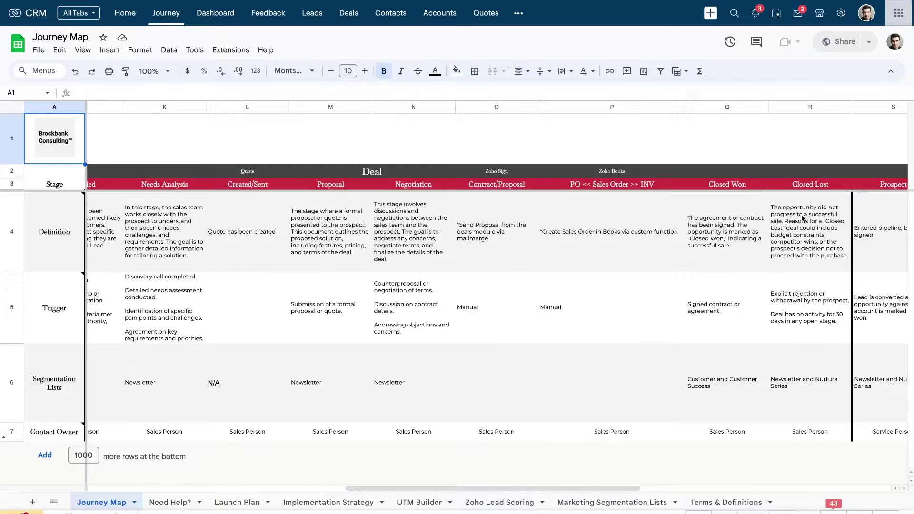
left_click_drag(780, 187, 850, 189)
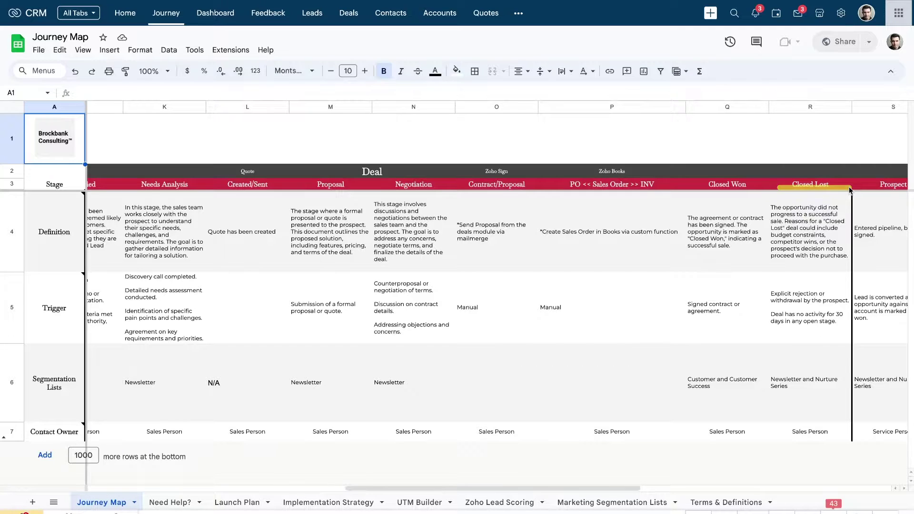
mouse_move(848, 191)
left_mouse_down()
mouse_move(760, 233)
mouse_move(774, 434)
mouse_move(847, 405)
mouse_move(840, 202)
left_mouse_up()
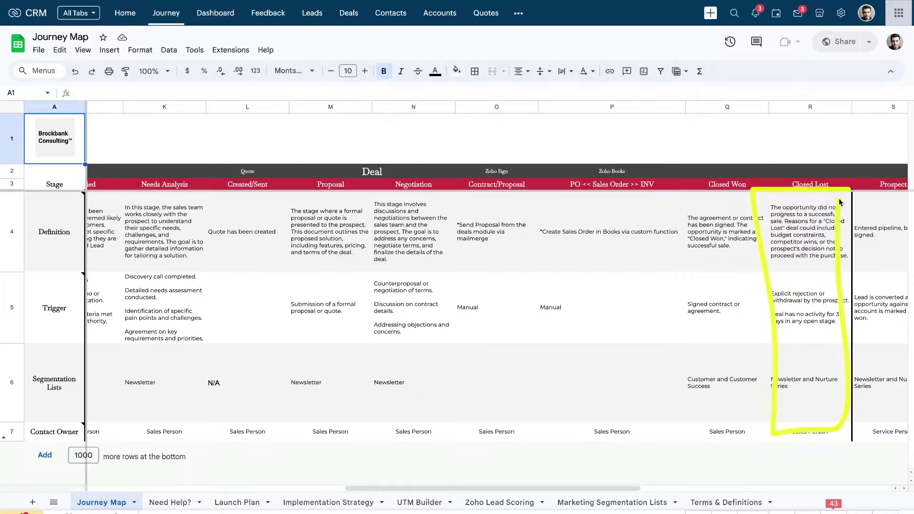
key("ctrl+Tab")
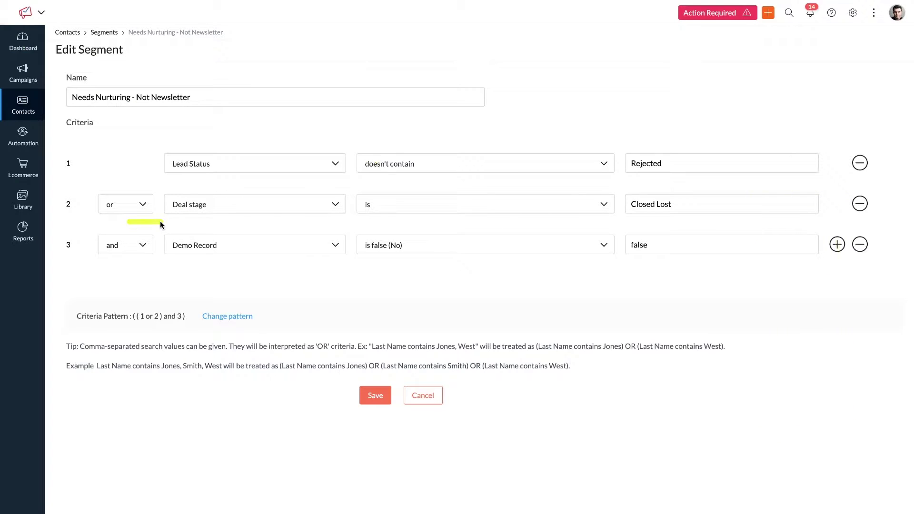
- Examine the Journey Map's Deal stages from Needs Analysis to Closed Won, and relate them to the segment's Deal stage criterion
key("ctrl+shift+Tab")
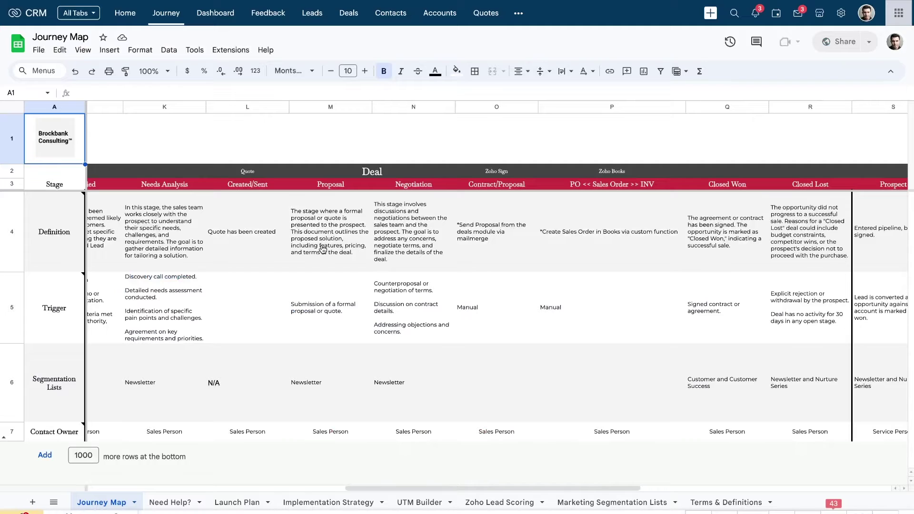
scroll(372, 243, "left", 3)
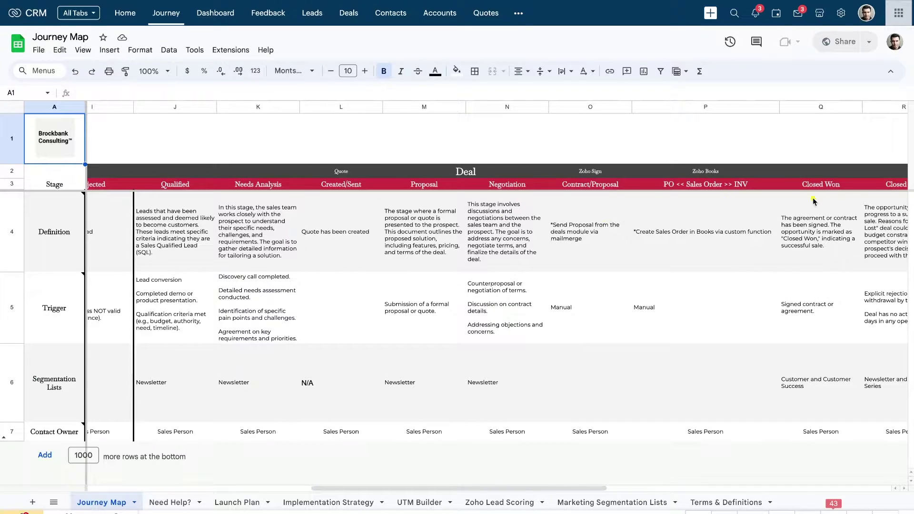
scroll(827, 184, "right", 3)
mouse_move(828, 183)
left_mouse_down()
mouse_move(742, 200)
mouse_move(869, 398)
mouse_move(844, 190)
left_mouse_up()
left_click_drag(119, 194, 644, 195)
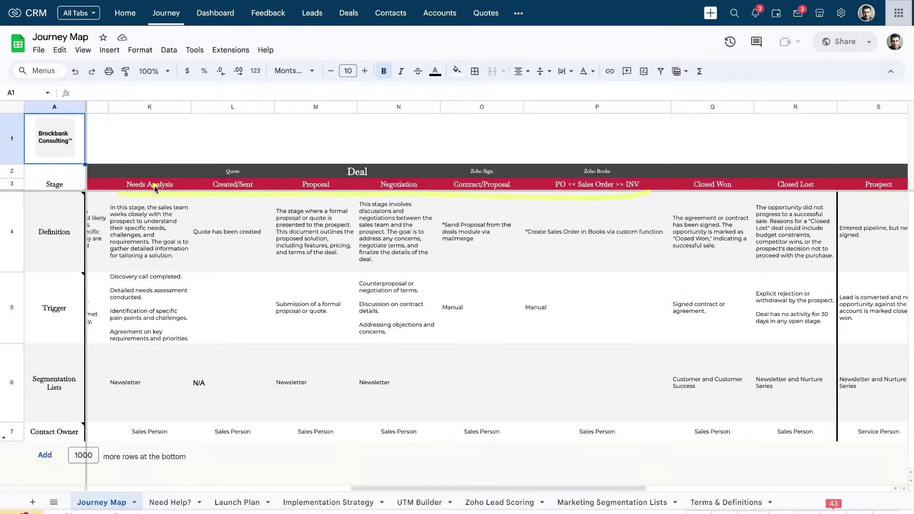
left_click(309, 192)
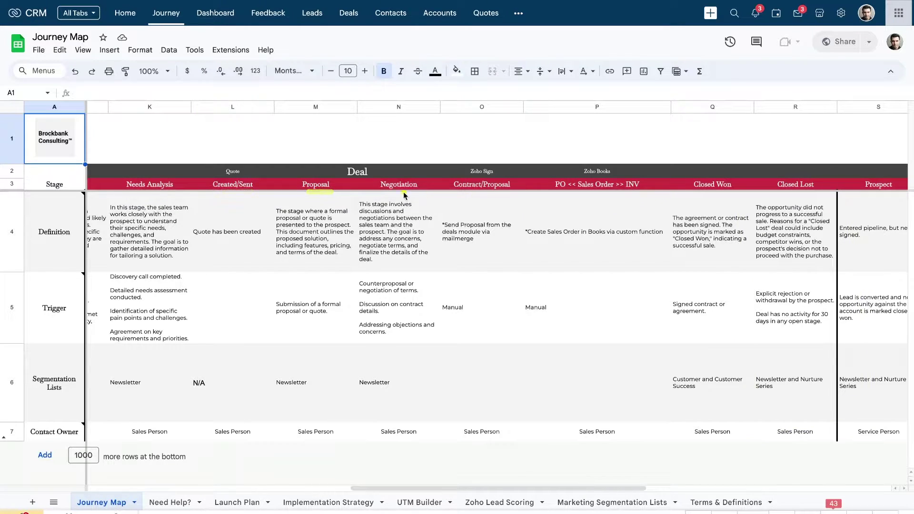
left_click_drag(699, 193, 721, 193)
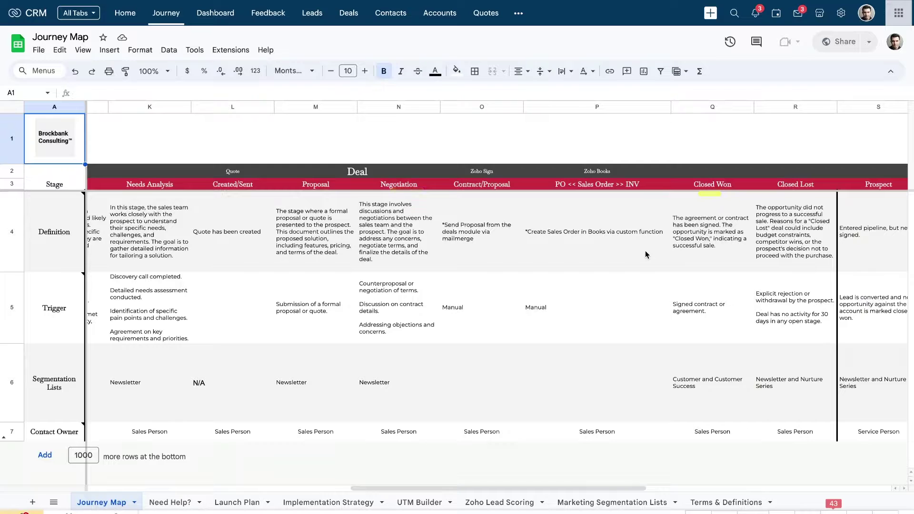
scroll(606, 265, "left", 2)
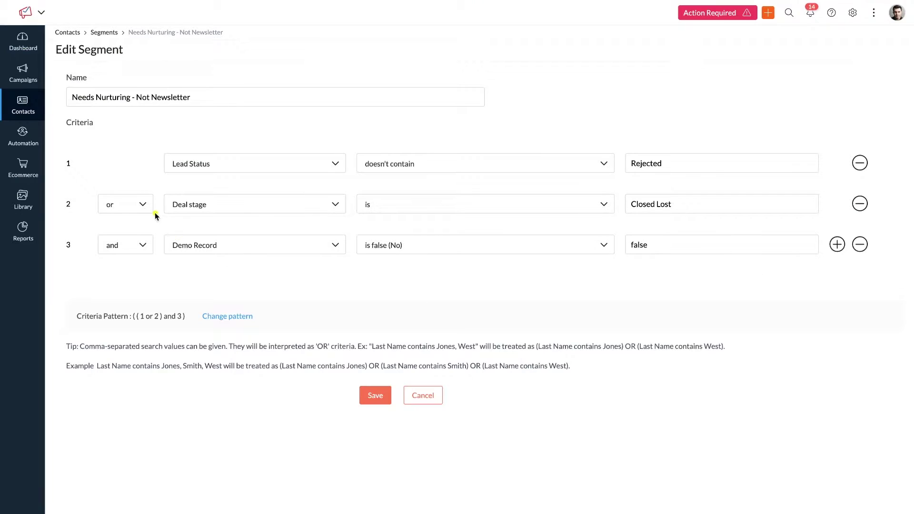
left_click_drag(168, 213, 251, 213)
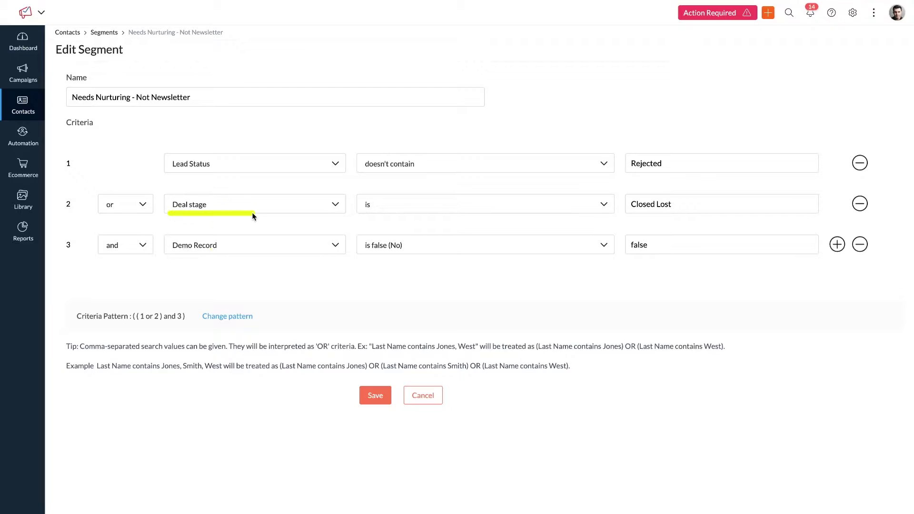
- Examine the segment's Closed Lost value, Demo Record criterion and name, and leave its editor without saving
left_click_drag(616, 211, 702, 211)
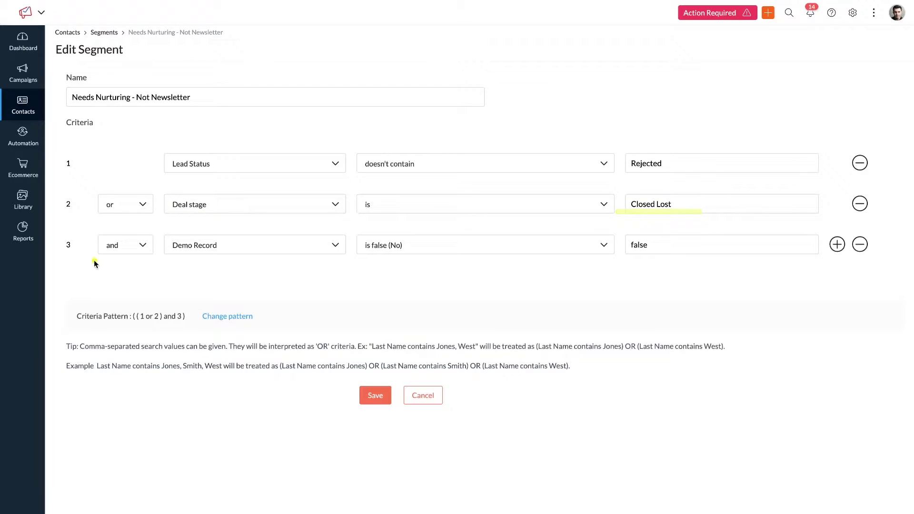
left_click_drag(98, 256, 277, 254)
left_click_drag(375, 256, 464, 256)
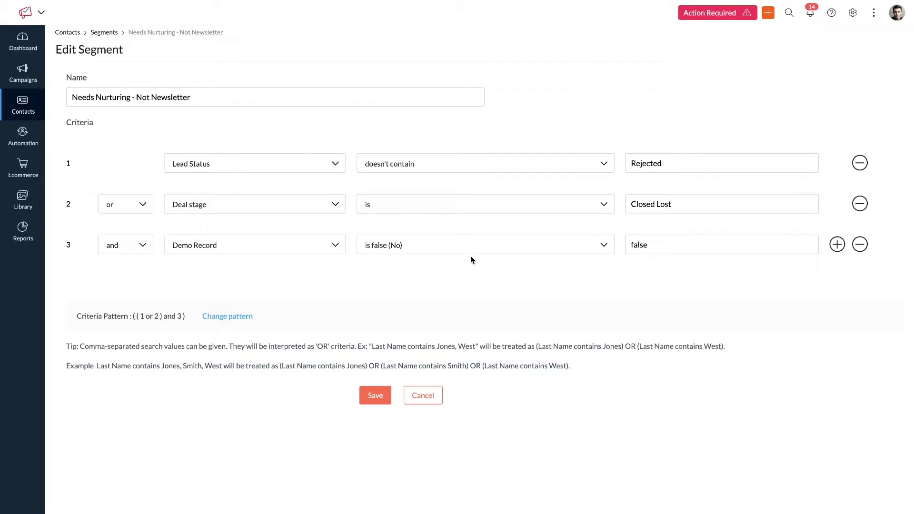
left_click_drag(65, 102, 235, 103)
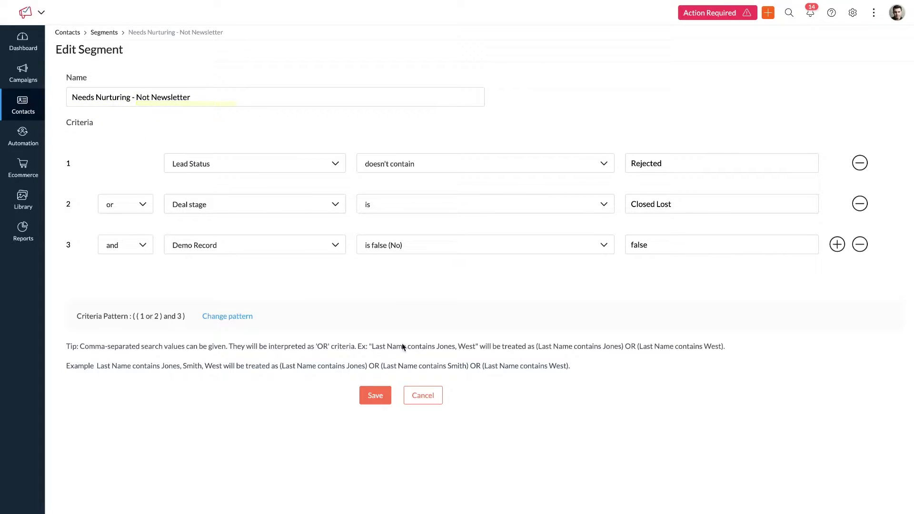
left_click(424, 395)
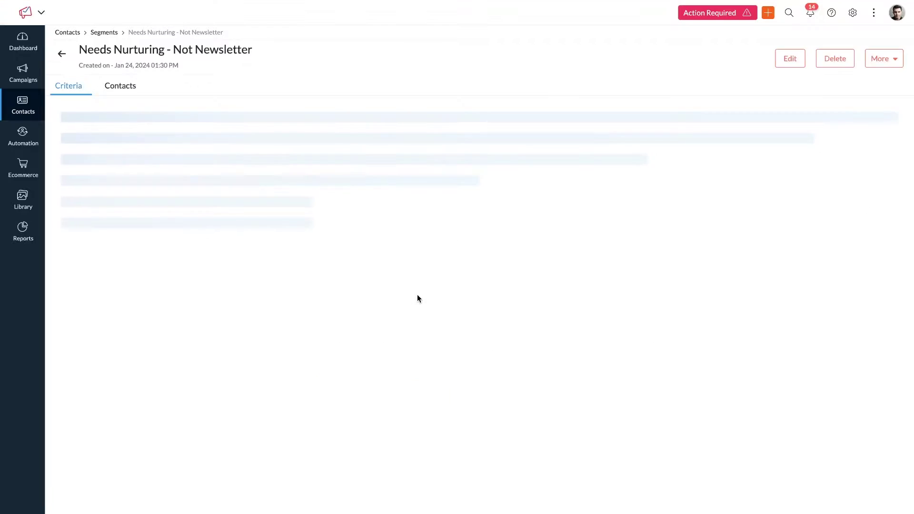
- Open the Newsletter segment for editing and examine its Demo Record and Lead Status criteria
left_click(62, 53)
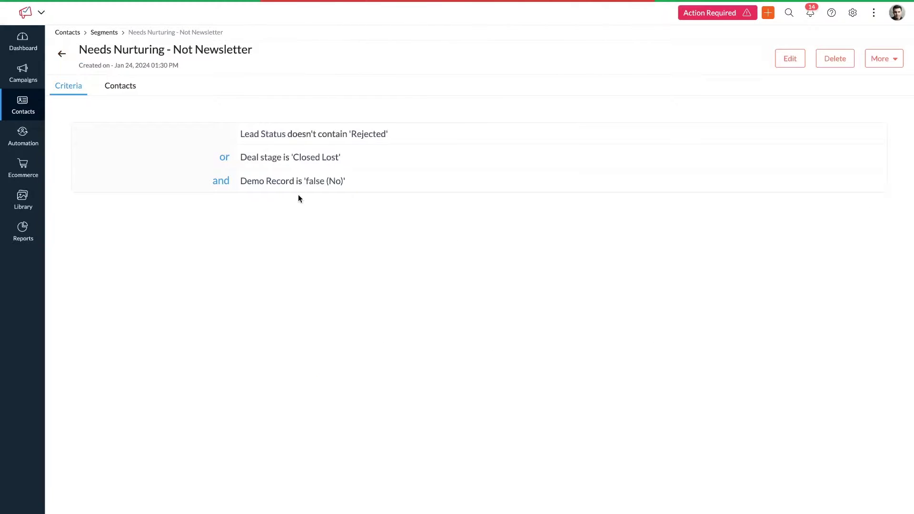
left_click(874, 170)
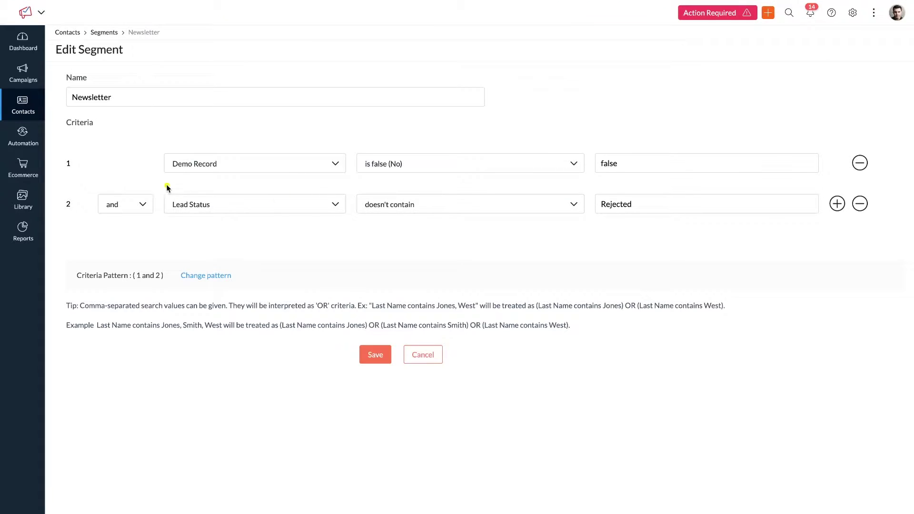
left_click_drag(165, 182, 467, 186)
left_click_drag(179, 216, 448, 221)
left_click_drag(591, 213, 674, 213)
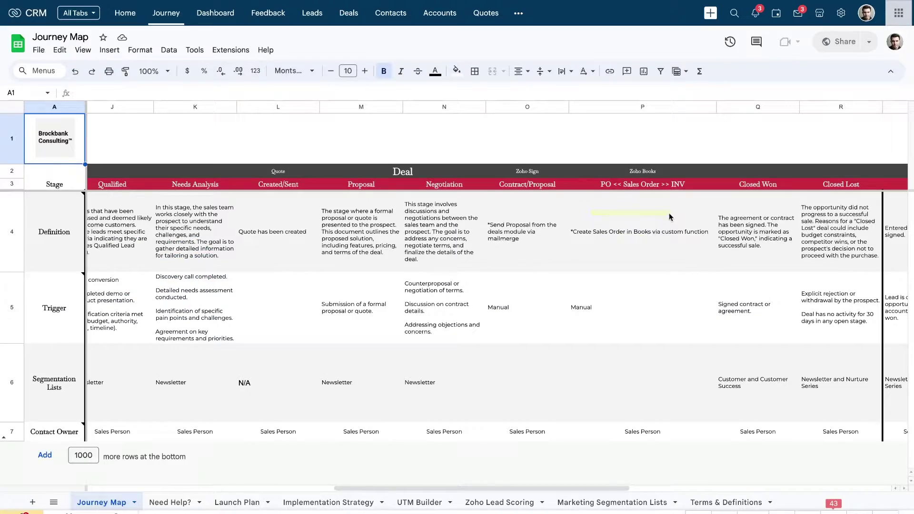
- Switch to the Journey Map, review its Deal stages, and trace how contacts enter at the Raw Lead stage
scroll(667, 205, "right", 3)
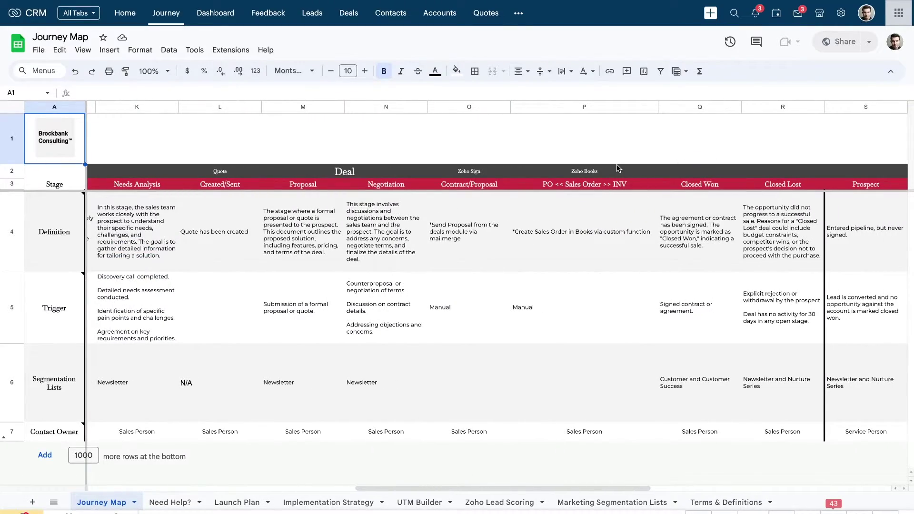
scroll(616, 164, "left", 10)
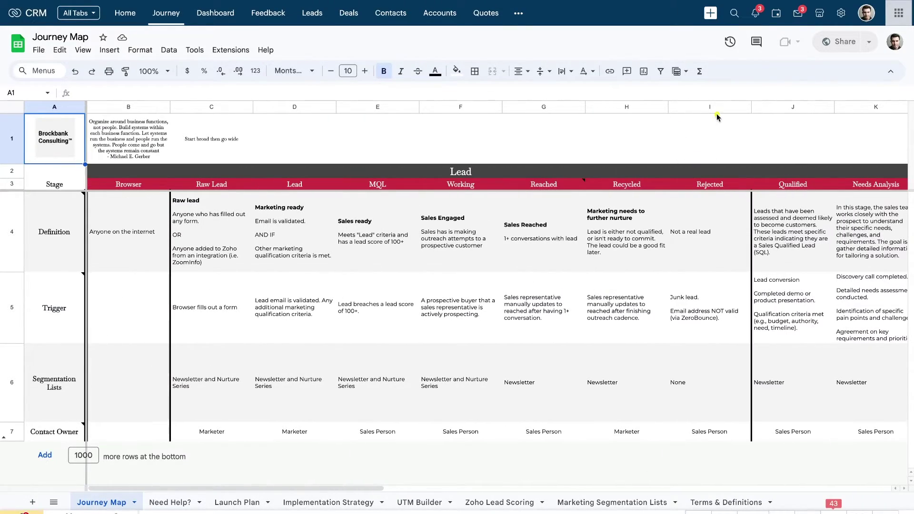
mouse_move(61, 91)
left_mouse_down()
mouse_move(159, 61)
mouse_move(211, 189)
mouse_move(222, 195)
left_mouse_up()
mouse_move(167, 166)
left_mouse_down()
mouse_move(204, 188)
mouse_move(253, 105)
left_mouse_up()
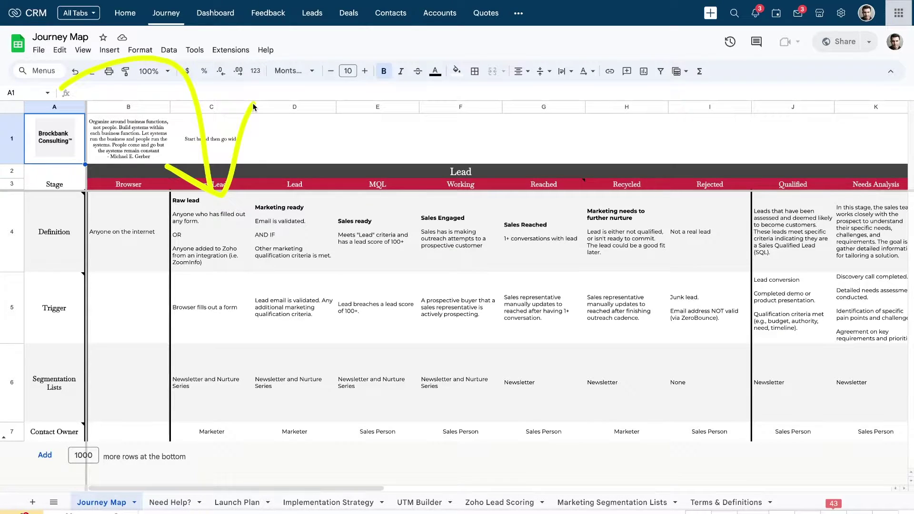
mouse_move(245, 173)
left_mouse_down()
mouse_move(225, 207)
mouse_move(253, 170)
left_mouse_up()
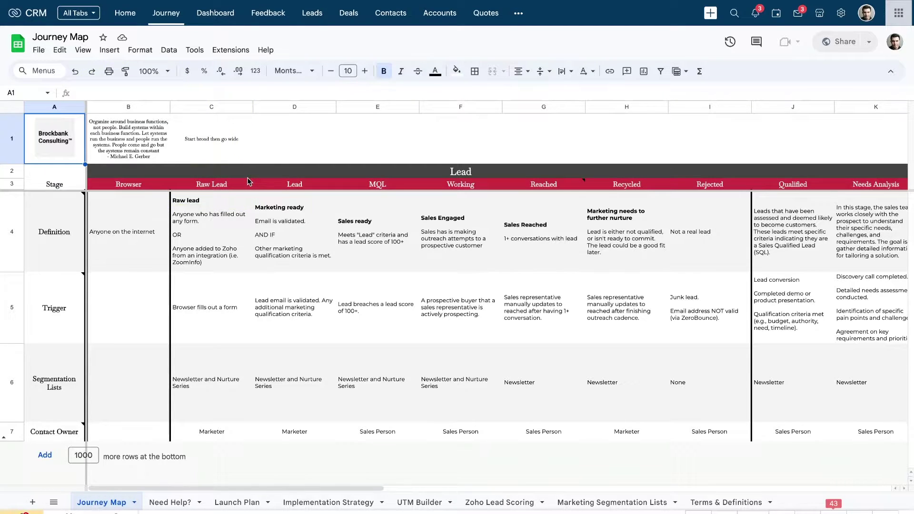
- Trace the Journey Map's Lead stages from Raw Lead to Rejected and examine the Rejected definition
mouse_move(232, 184)
left_mouse_down()
mouse_move(476, 1)
mouse_move(460, 25)
left_mouse_up()
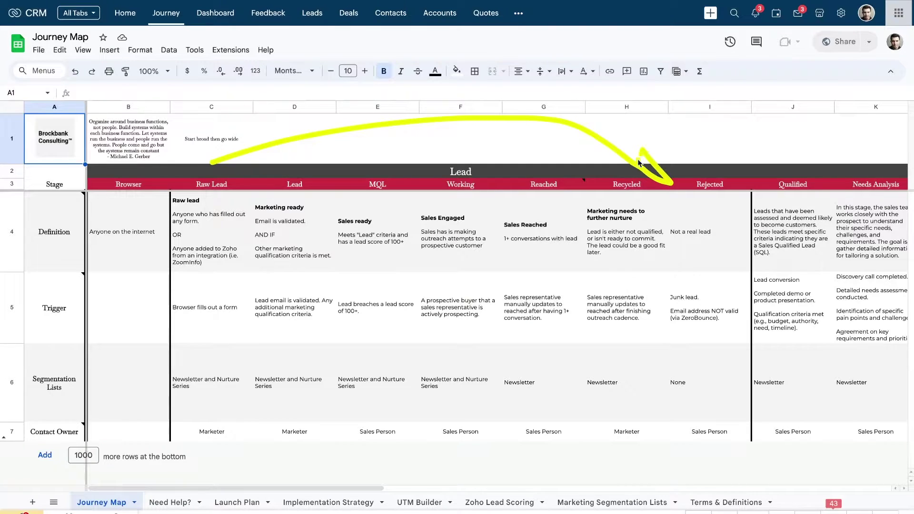
left_click_drag(641, 150, 684, 189)
left_click_drag(673, 240, 718, 238)
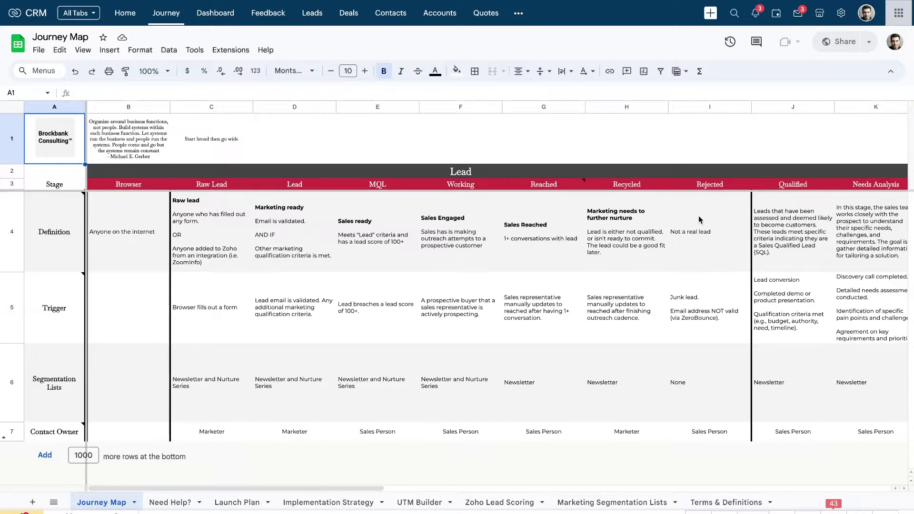
mouse_move(679, 171)
left_mouse_down()
mouse_move(244, 175)
mouse_move(265, 469)
mouse_move(652, 410)
mouse_move(649, 176)
left_mouse_up()
- Compare the Newsletter segment's criteria with the Journey Map's paths from Raw Lead to Qualified and to Rejected
key("ctrl+Tab")
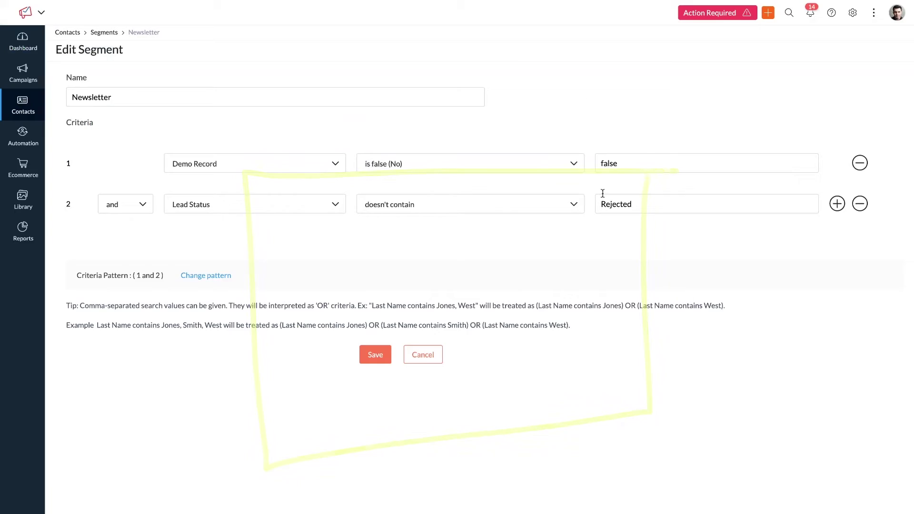
mouse_move(222, 54)
left_mouse_down()
mouse_move(53, 41)
mouse_move(185, 236)
left_mouse_up()
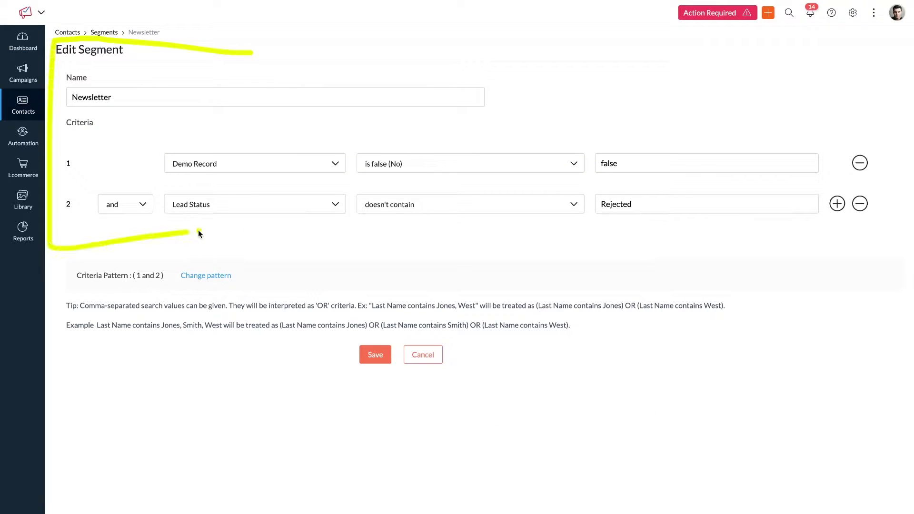
key("ctrl+Tab")
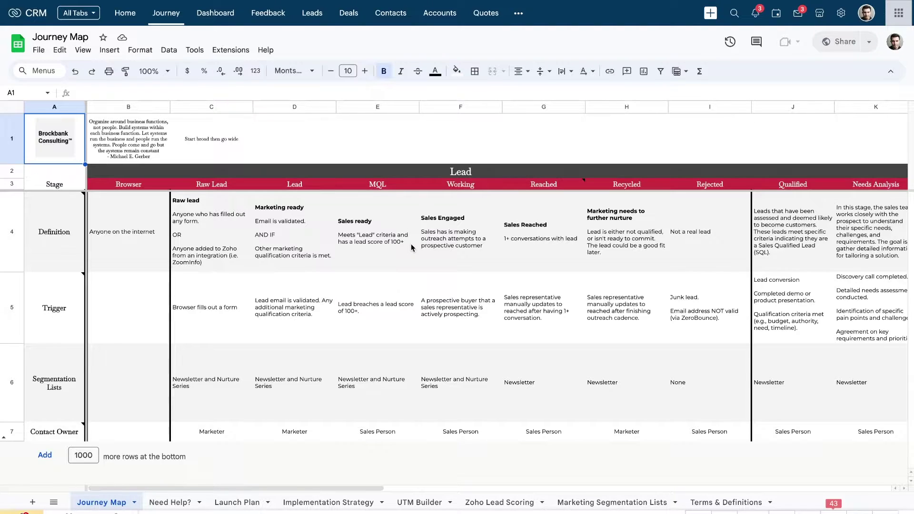
left_click_drag(206, 180, 405, 115)
left_click_drag(744, 190, 717, 168)
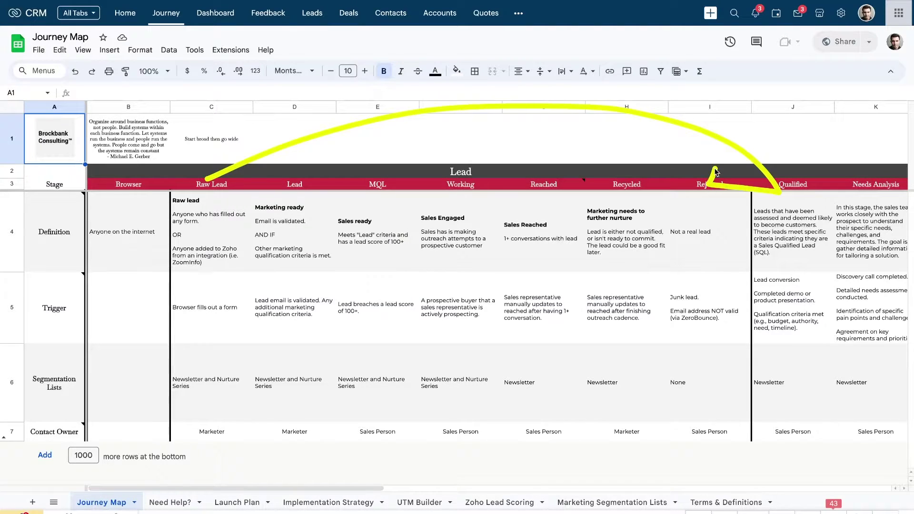
mouse_move(210, 179)
left_mouse_down()
mouse_move(667, 167)
mouse_move(688, 157)
mouse_move(666, 180)
mouse_move(706, 185)
left_mouse_up()
- Return to the Newsletter segment in Zoho Campaigns, examine its Lead Status criterion and value, and leave its editor without saving
key("ctrl+Tab")
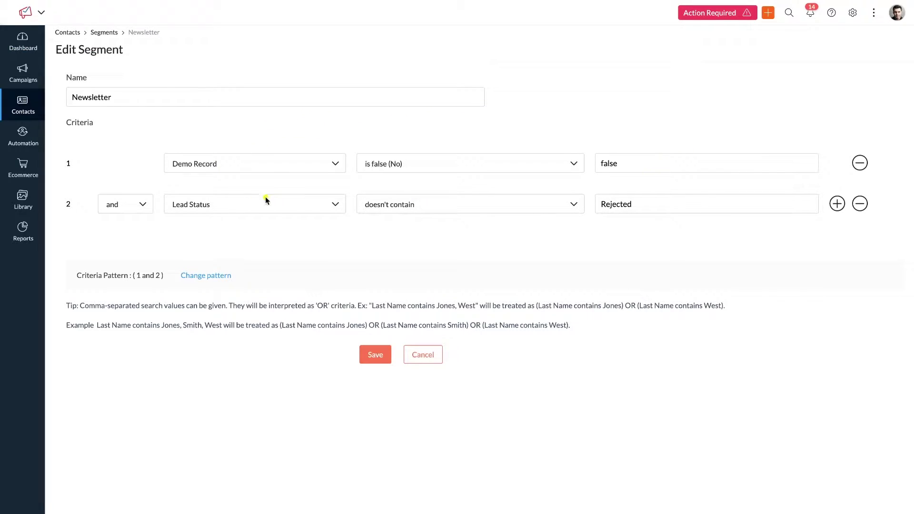
left_click_drag(167, 216, 227, 215)
left_click_drag(590, 212, 673, 212)
triple_click(460, 307)
left_click(515, 326)
left_click(430, 354)
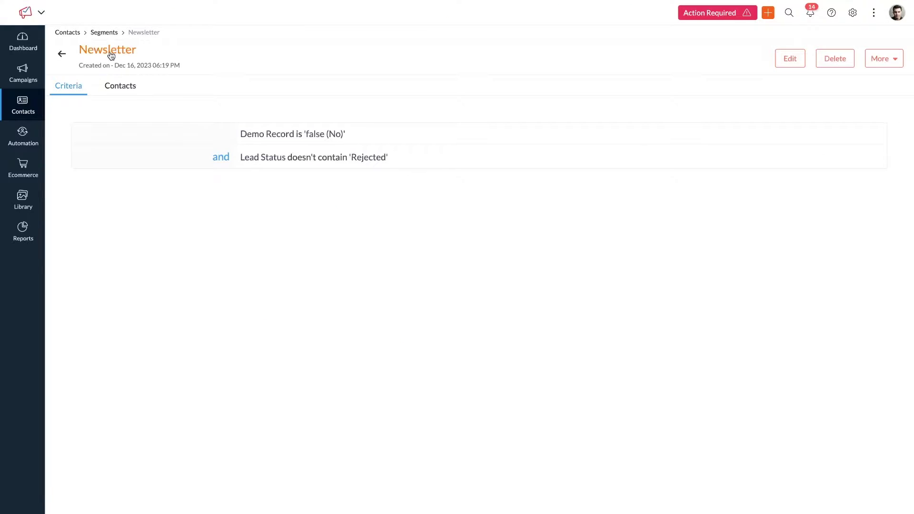
- Go back to the segment list and start a new segment named Customers
left_click(62, 54)
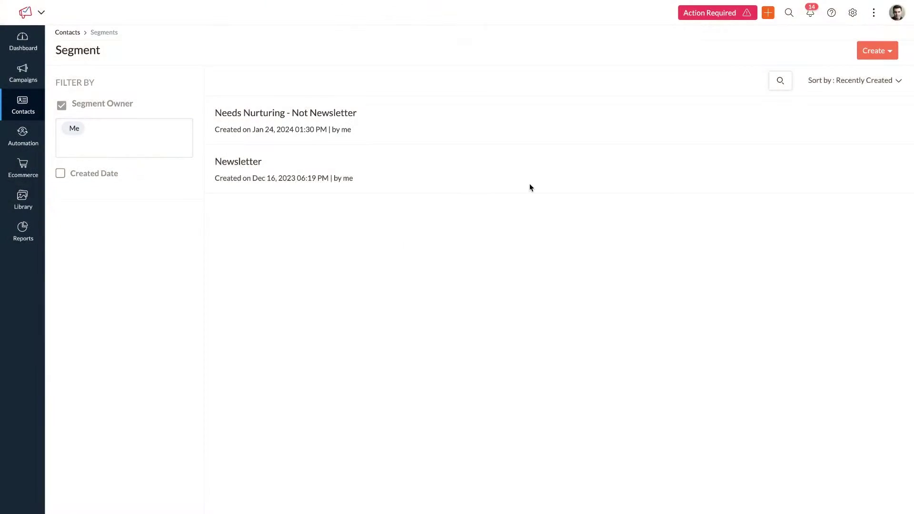
left_click(867, 47)
left_click(865, 67)
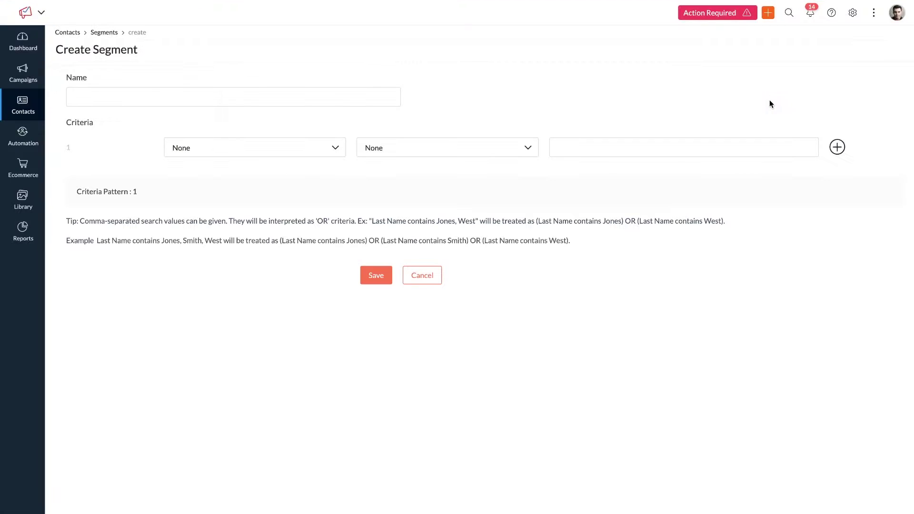
left_click(315, 100)
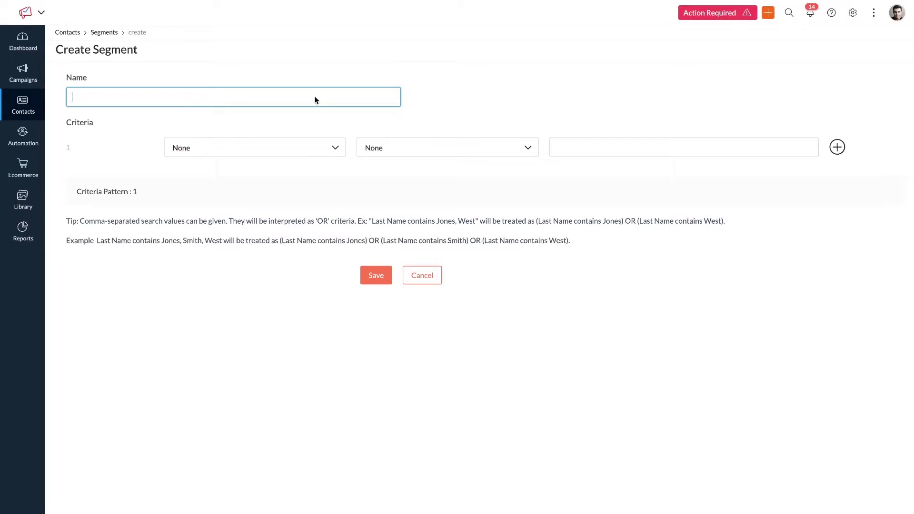
key("ctrl+a")
key("BackSpace")
left_click(304, 152)
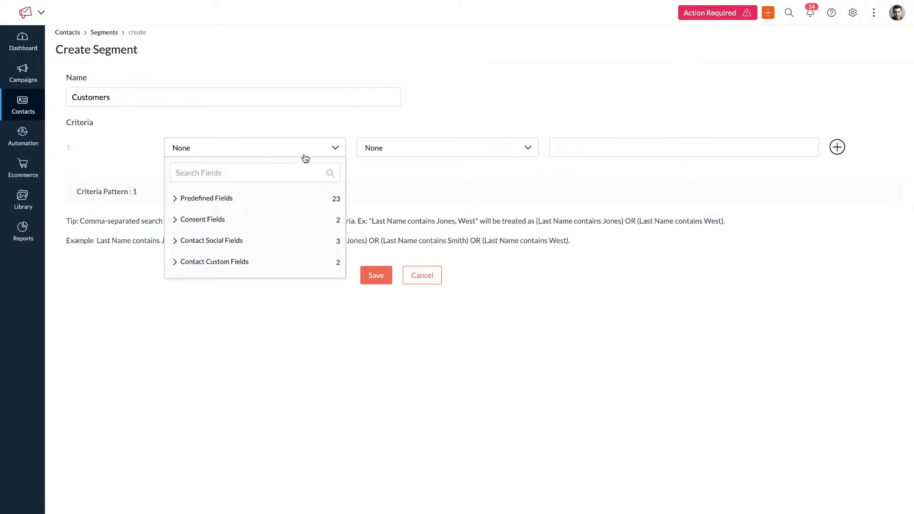
type("deal")
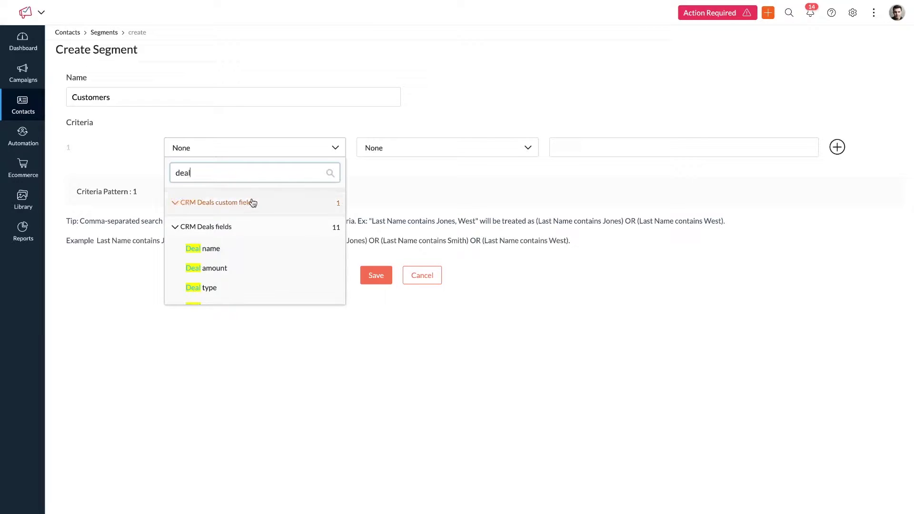
scroll(248, 237, "down", 3)
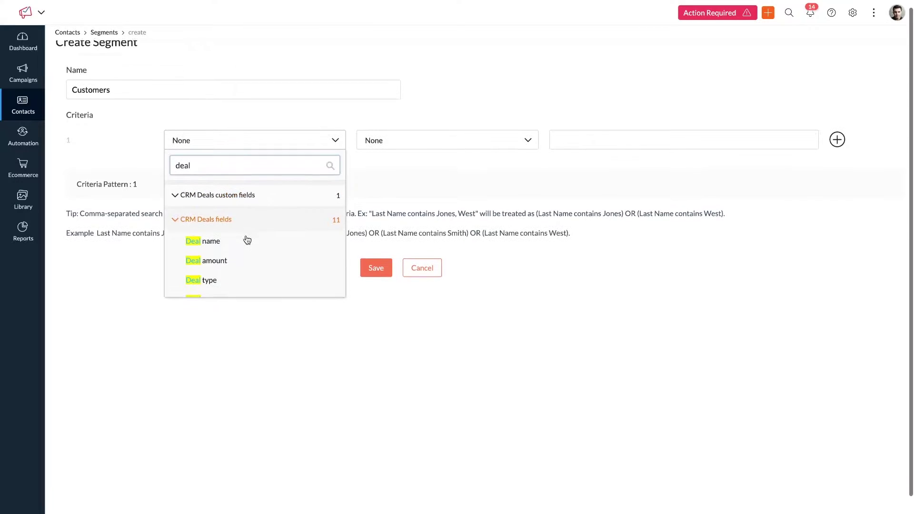
scroll(244, 248, "down", 1)
scroll(241, 246, "up", 4)
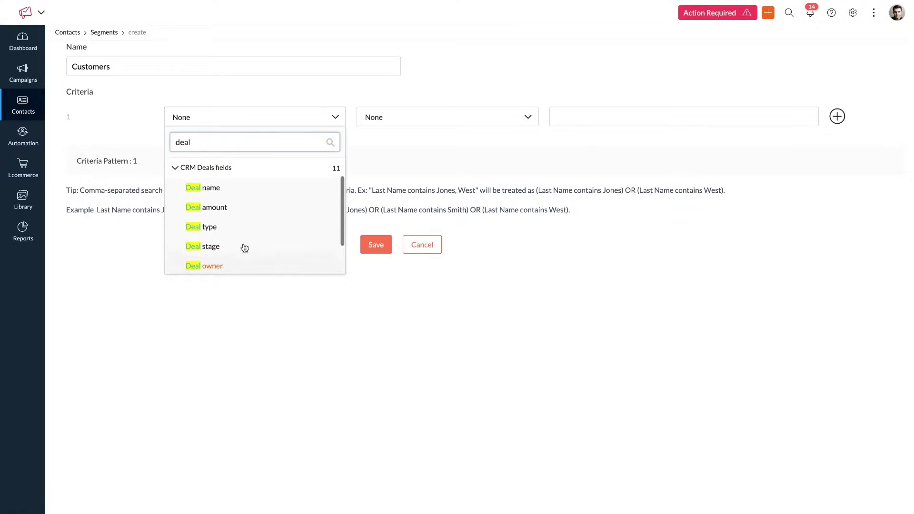
left_click(253, 212)
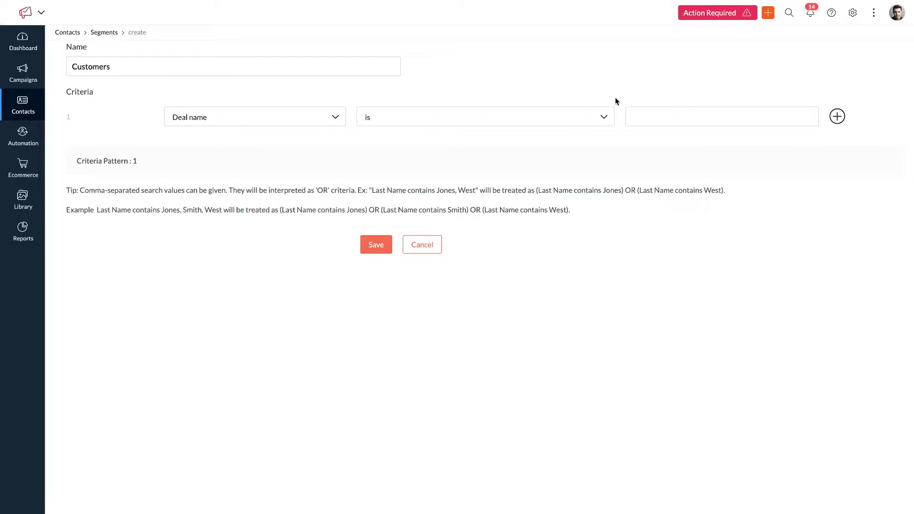
left_click(581, 118)
left_click(441, 261)
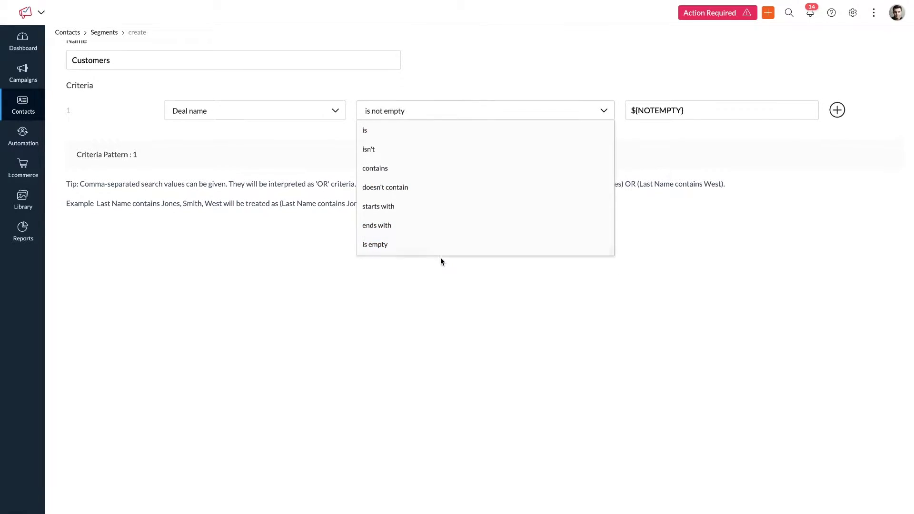
scroll(328, 196, "up", 1)
scroll(320, 178, "down", 1)
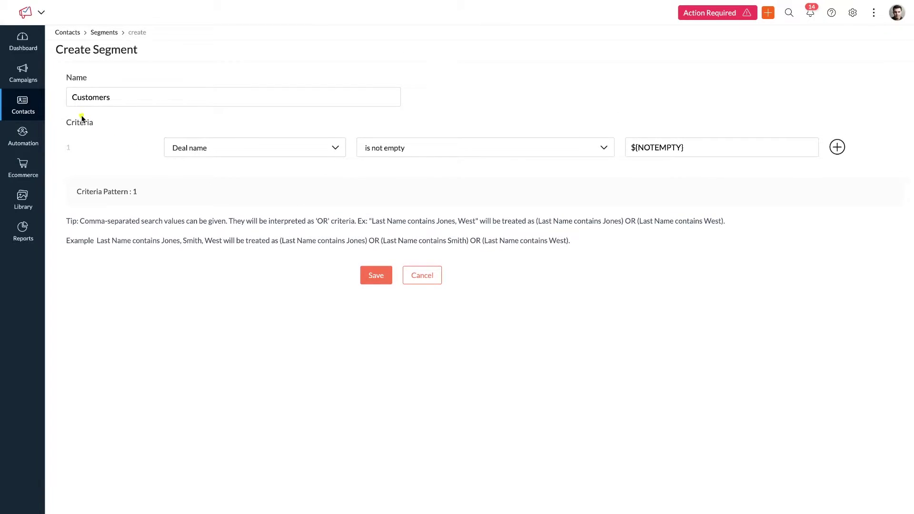
- Set the field of the Customers segment's first criterion to Deal stage
left_click(325, 148)
left_click(370, 148)
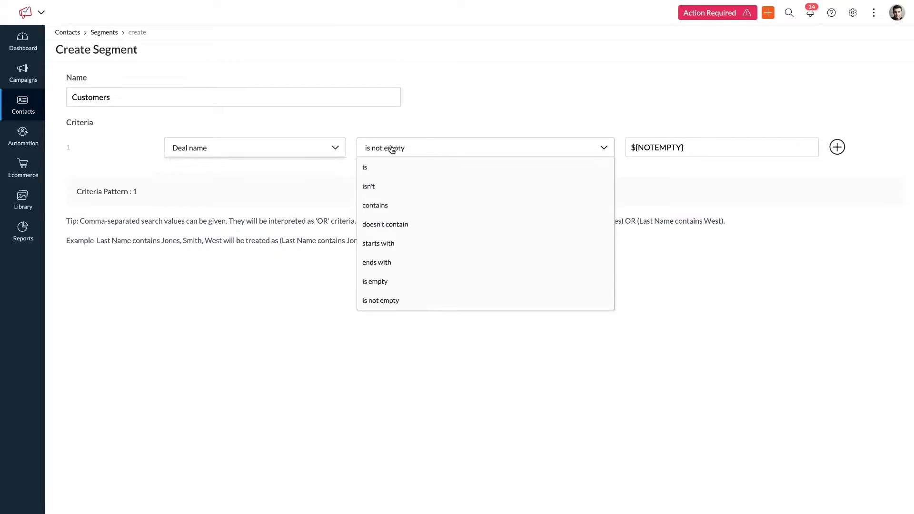
left_click(306, 155)
type("stage")
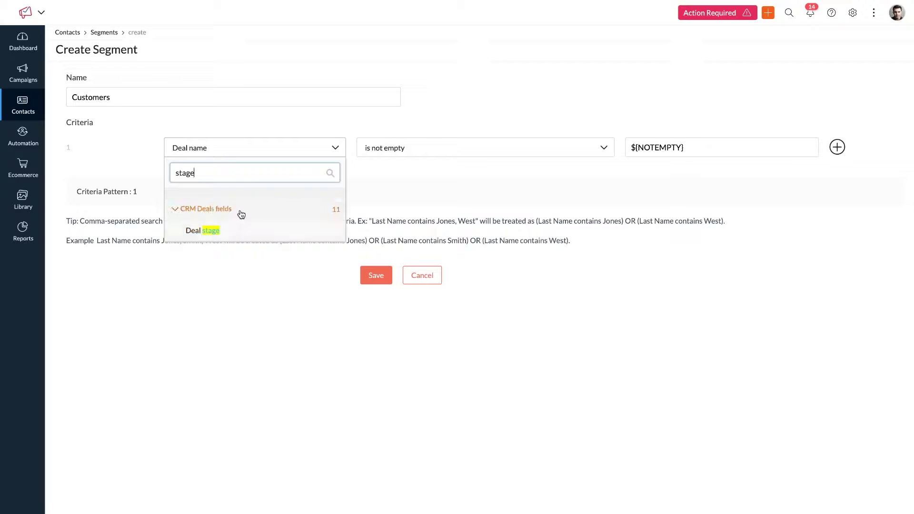
left_click(237, 229)
- Set the Deal stage criterion's condition to contains and its value to Won
left_click(437, 154)
left_click(429, 170)
left_click(665, 149)
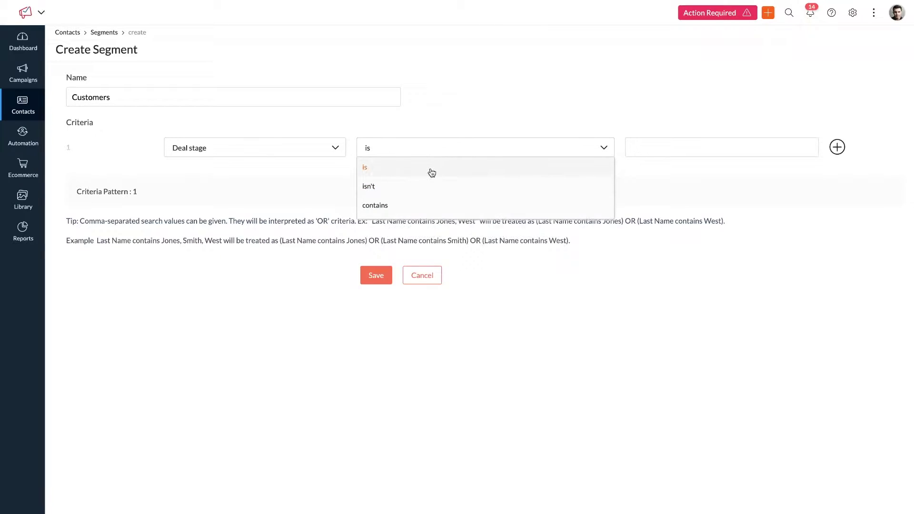
left_click(609, 151)
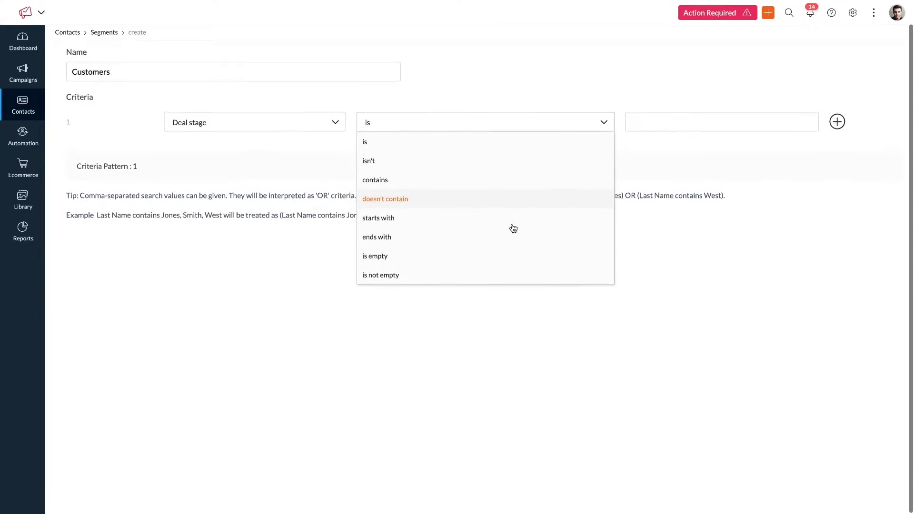
scroll(510, 227, "down", 1)
scroll(685, 150, "up", 1)
left_click(659, 152)
left_click(603, 150)
left_click(524, 208)
left_click(662, 153)
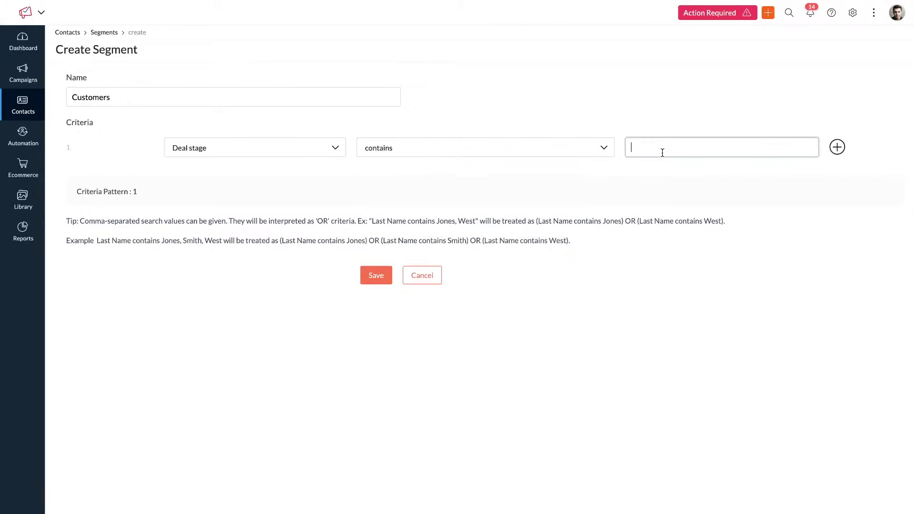
left_click(659, 172)
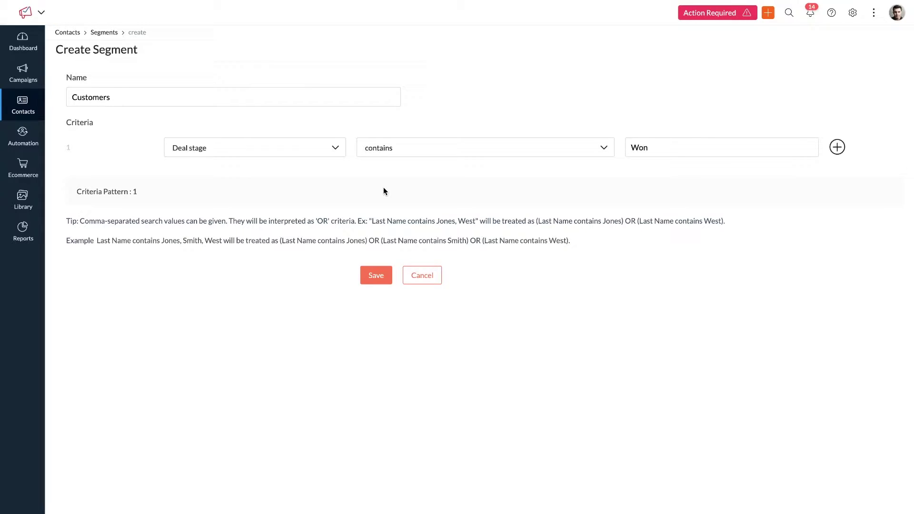
- Compare the Customers segment's name and Deal stage criterion with the Journey Map's Closed Won and Customer stages
left_click_drag(68, 106, 126, 105)
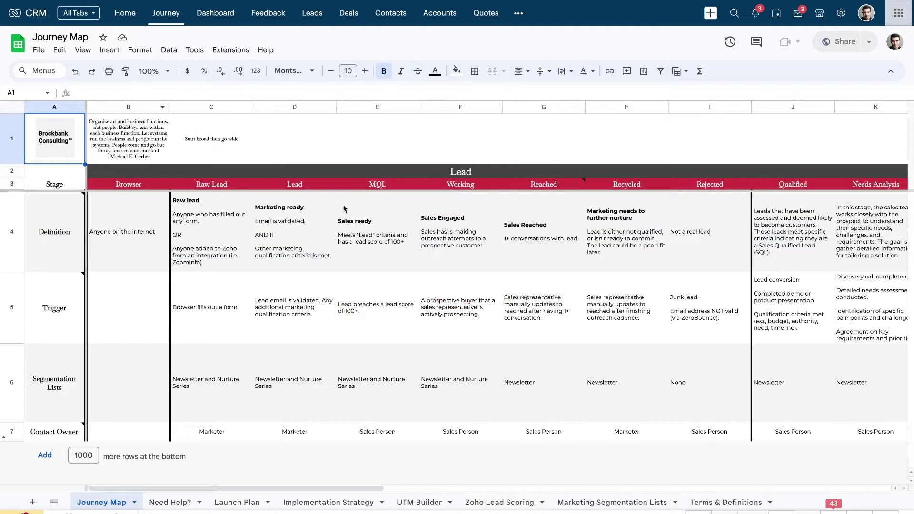
scroll(344, 209, "right", 10)
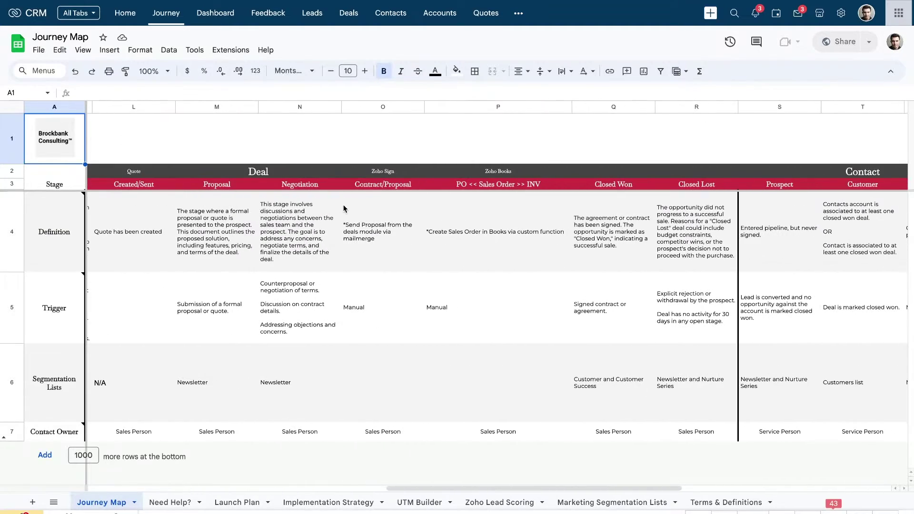
mouse_move(648, 174)
left_mouse_down()
mouse_move(535, 175)
mouse_move(548, 462)
mouse_move(678, 164)
left_mouse_up()
mouse_move(656, 179)
left_mouse_down()
mouse_move(571, 177)
mouse_move(575, 410)
mouse_move(660, 434)
mouse_move(653, 172)
left_mouse_up()
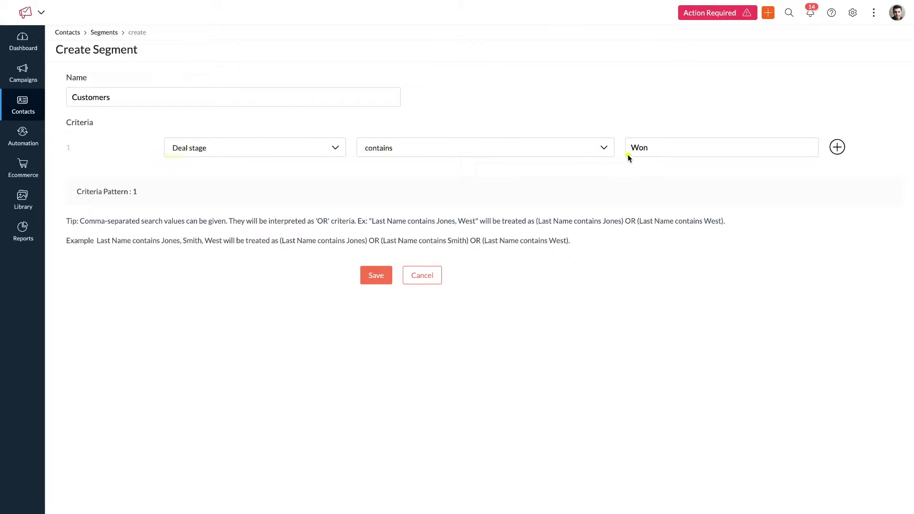
left_click_drag(627, 156, 681, 156)
left_click_drag(70, 105, 114, 105)
left_click_drag(76, 103, 142, 102)
left_click_drag(163, 161, 264, 162)
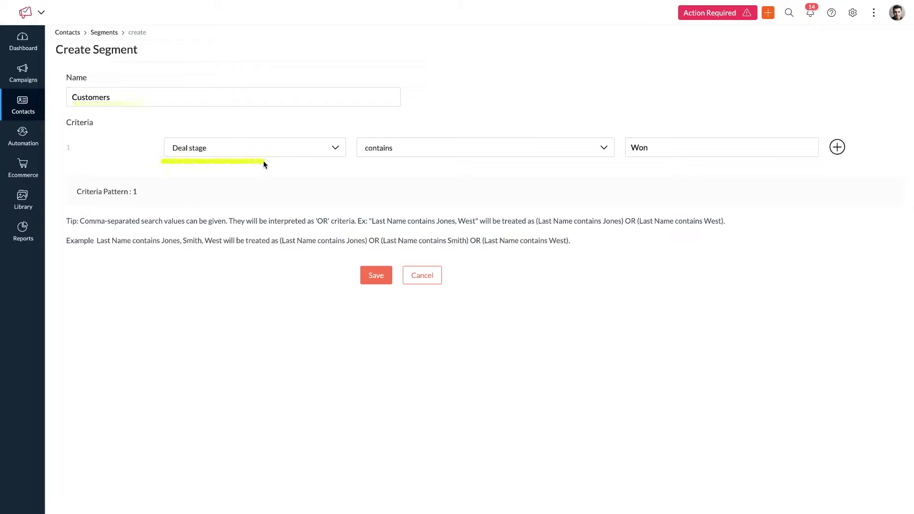
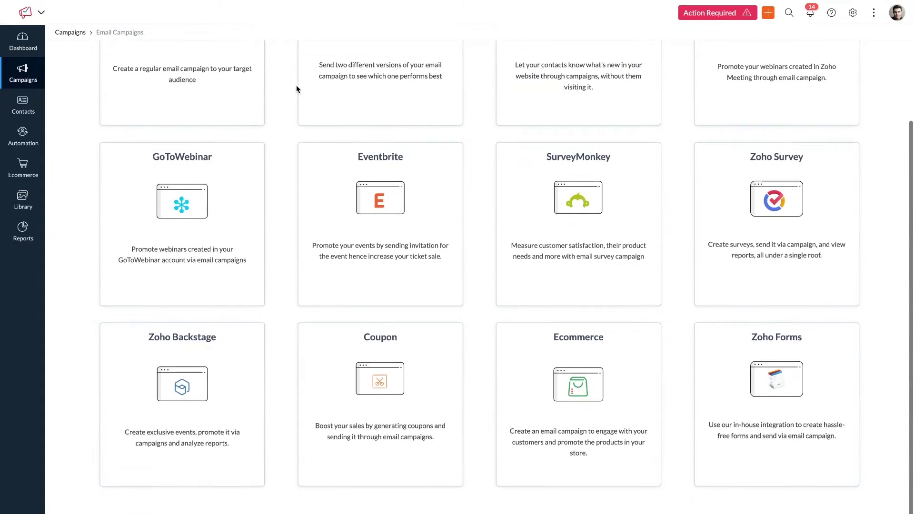
- Start a new campaign of the Regular email type
scroll(297, 89, "up", 5)
mouse_move(178, 151)
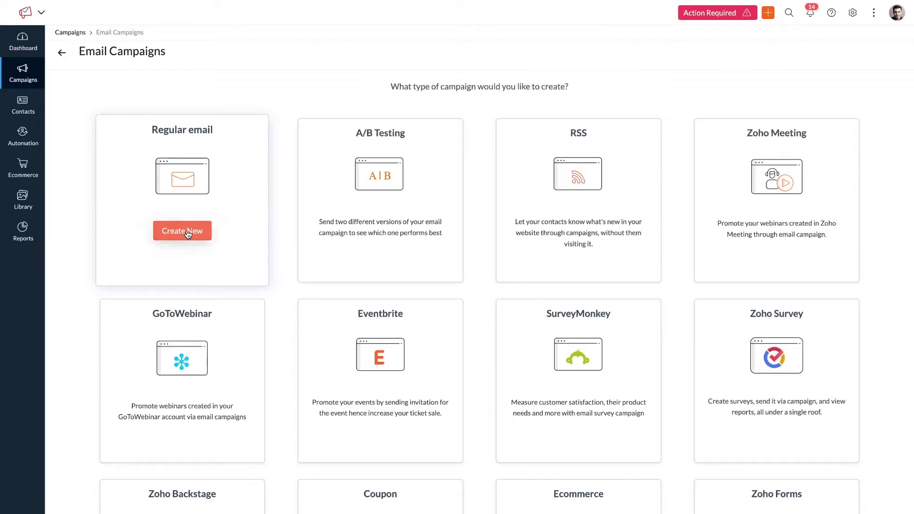
left_click(187, 233)
- Name the campaign "What is Zoho? | Zoho Partner Comprehensive Explanation"
left_click(380, 67)
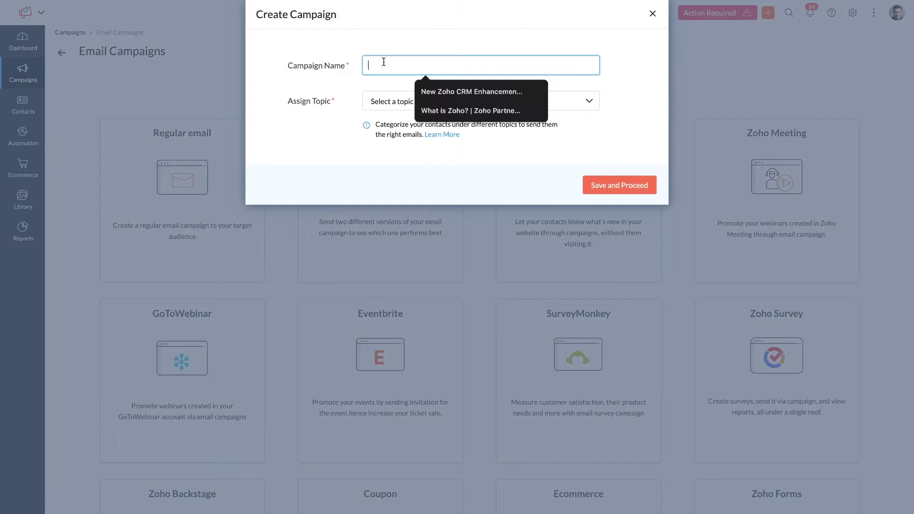
type("New Z")
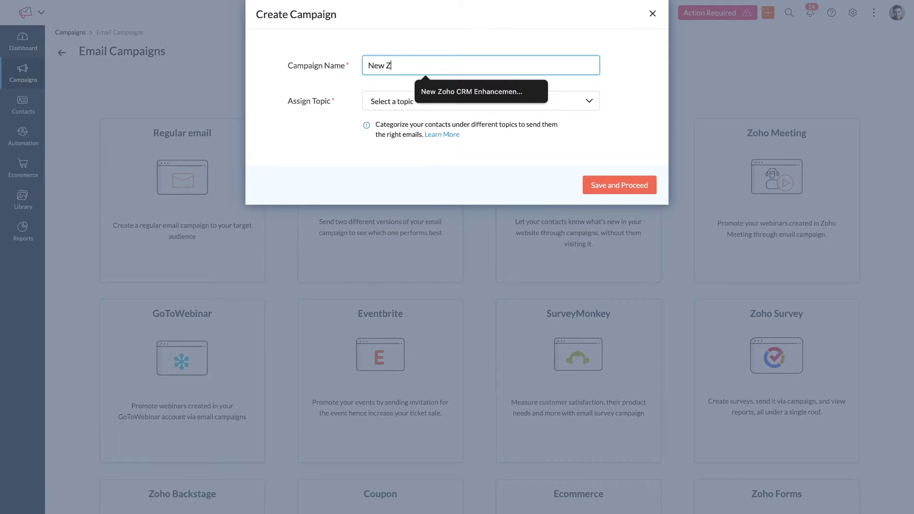
type("w")
key("BackSpace")
key("BackSpace")
key("BackSpace")
type("What is ")
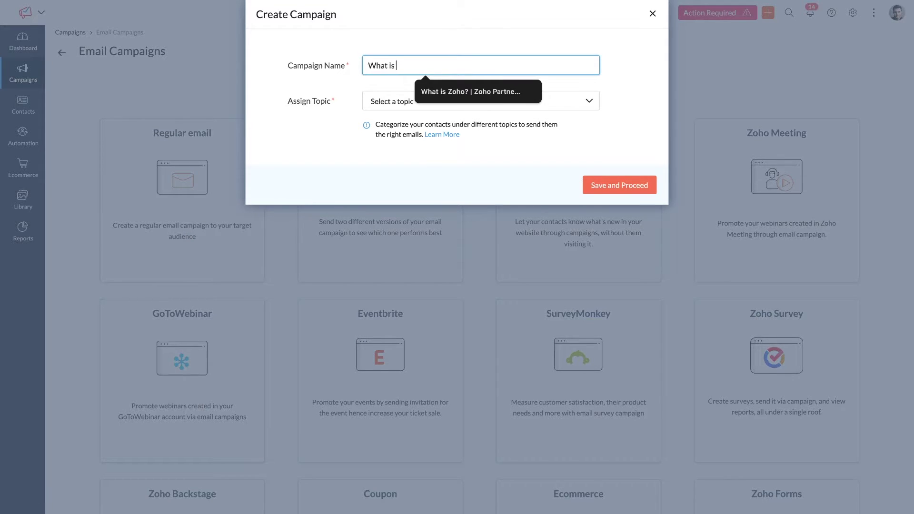
type("Zoho?")
key("Down")
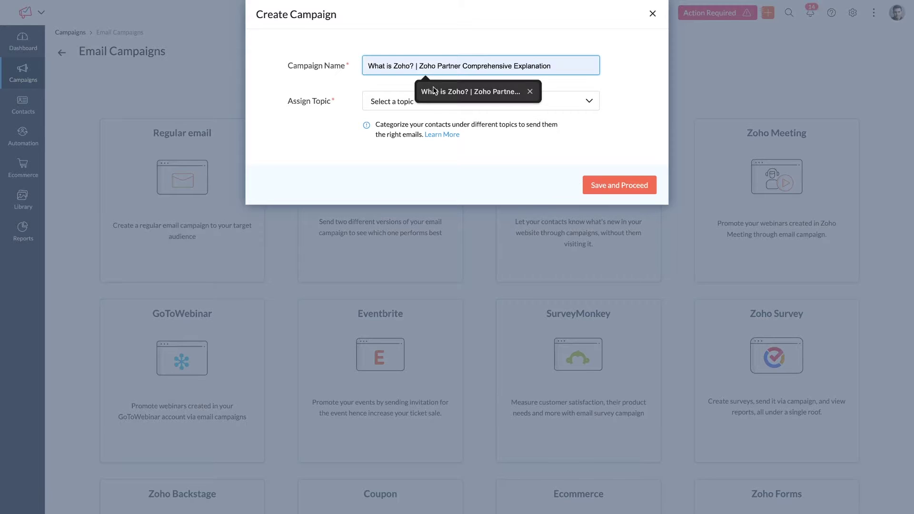
key("Return")
- Reword the campaign name to "What is Zoho? | A Zoho Partners Explanation"
left_click(421, 66)
type("A")
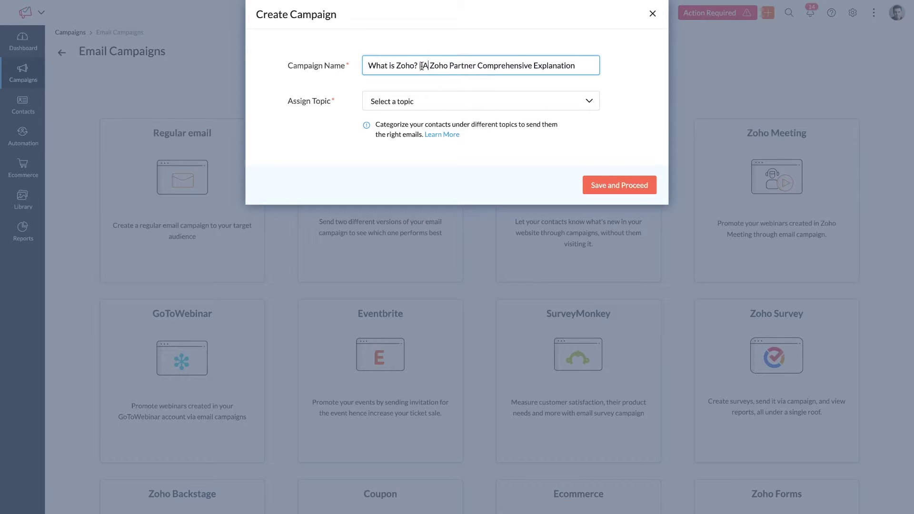
double_click(493, 66)
key("BackSpace")
left_click(448, 110)
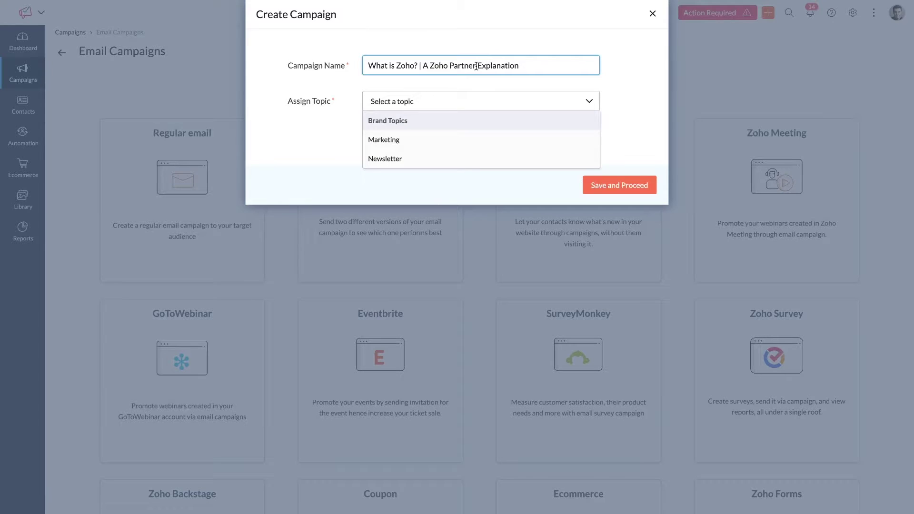
type("s")
- Assign the Marketing topic to the campaign, save it and proceed to its setup page
left_click(415, 101)
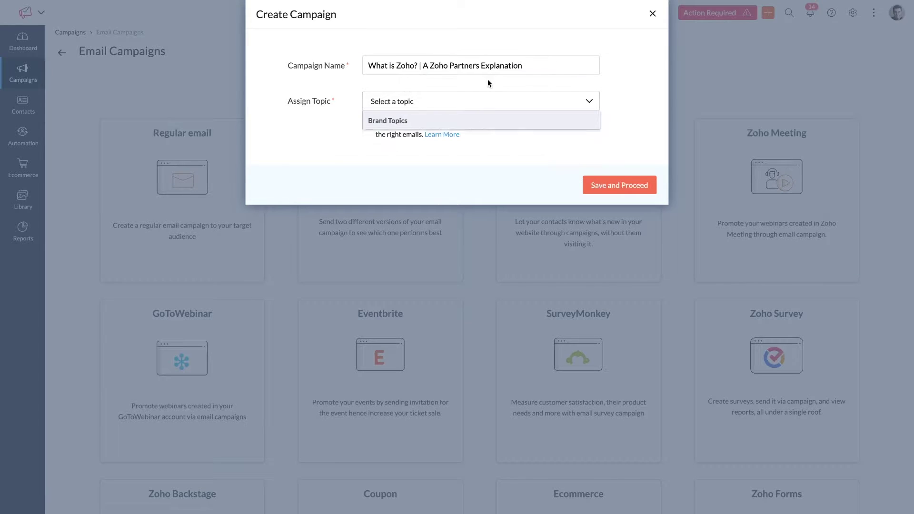
left_click(415, 102)
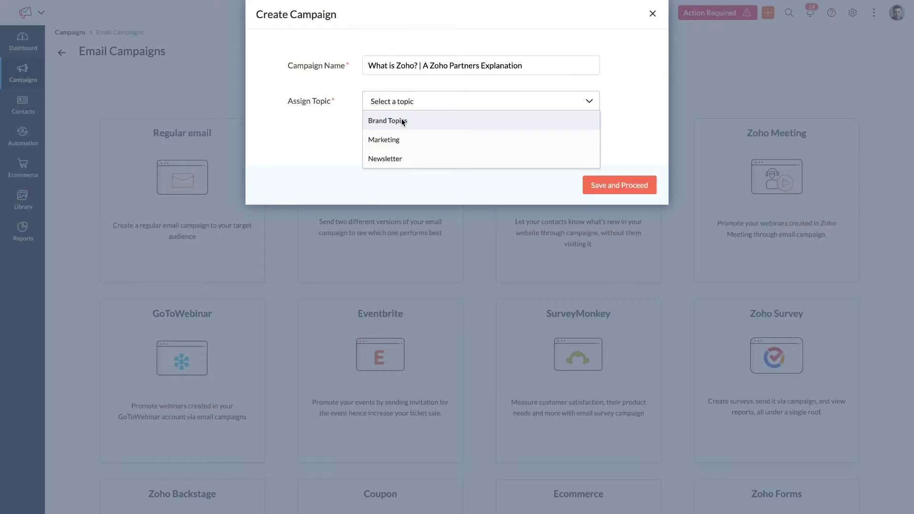
left_click(435, 144)
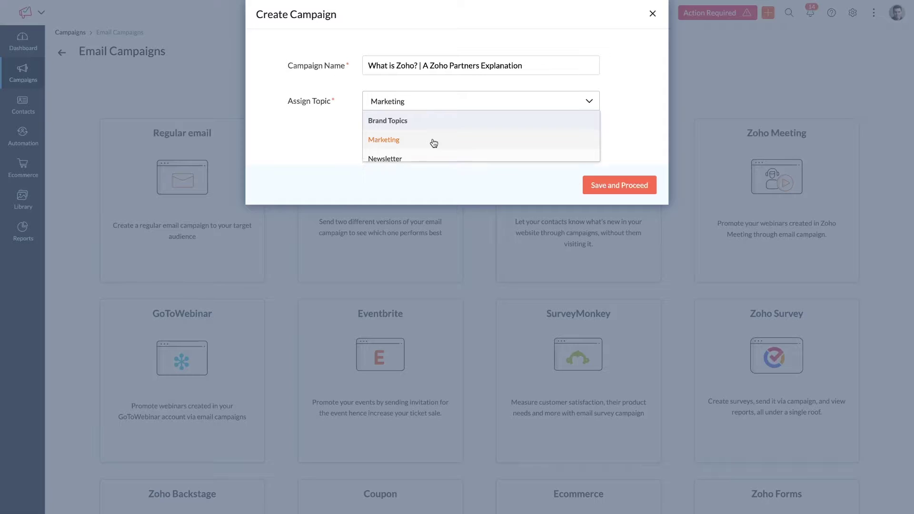
left_click(641, 190)
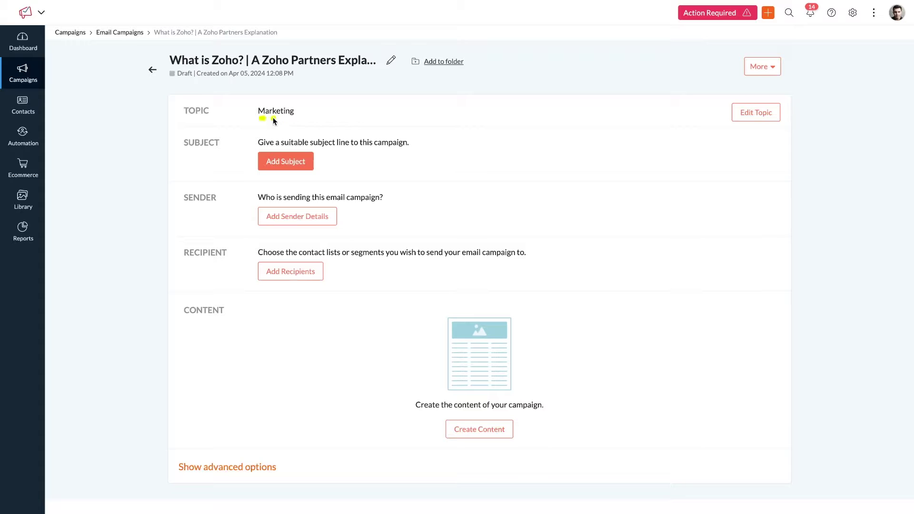
- Copy the campaign name and use it as the email's subject line, "What is Zoho? | A Zoho Partners Explanation"
left_click(271, 164)
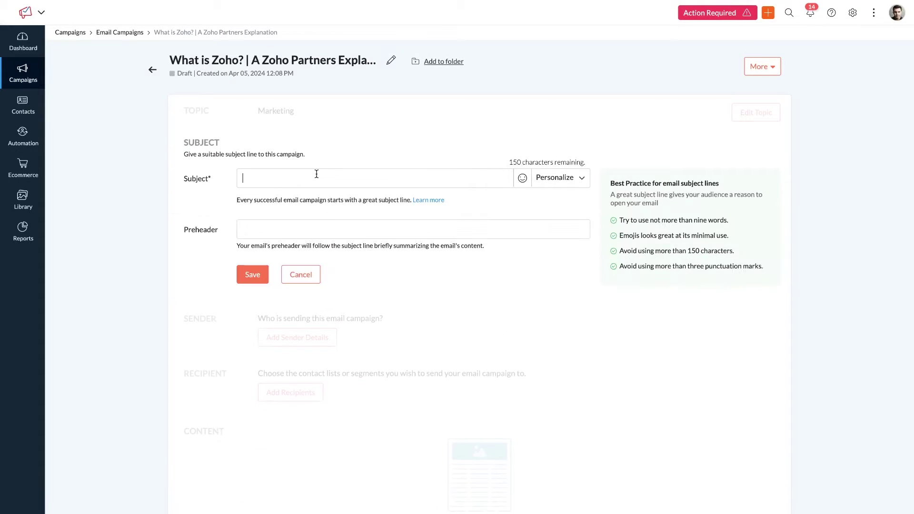
left_click(391, 60)
triple_click(389, 58)
key("ctrl+c")
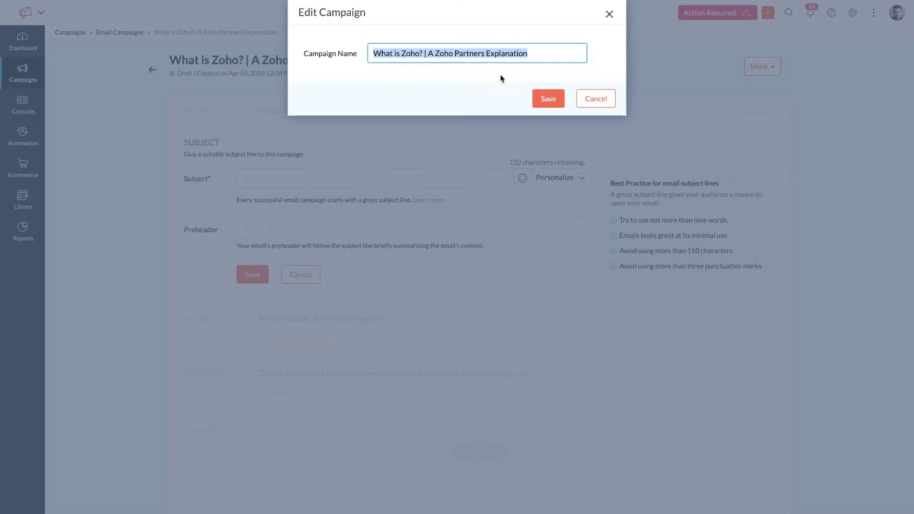
left_click(558, 99)
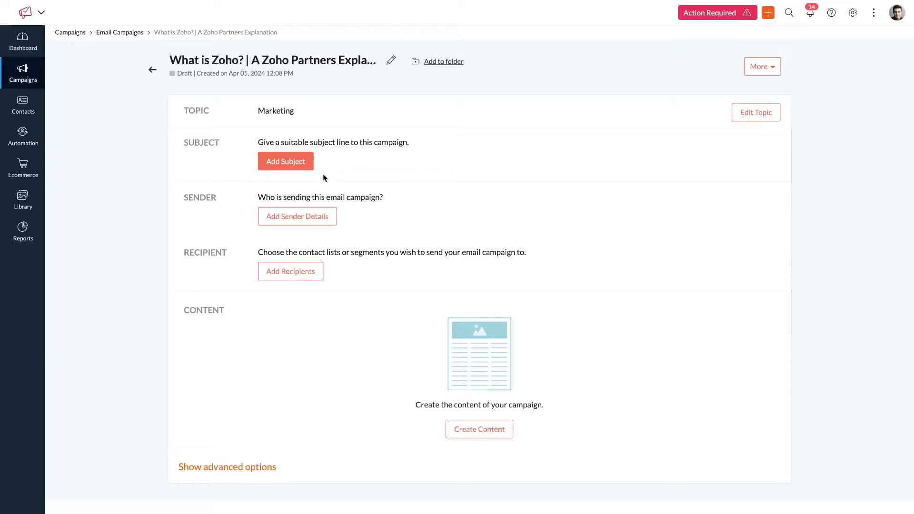
left_click(285, 161)
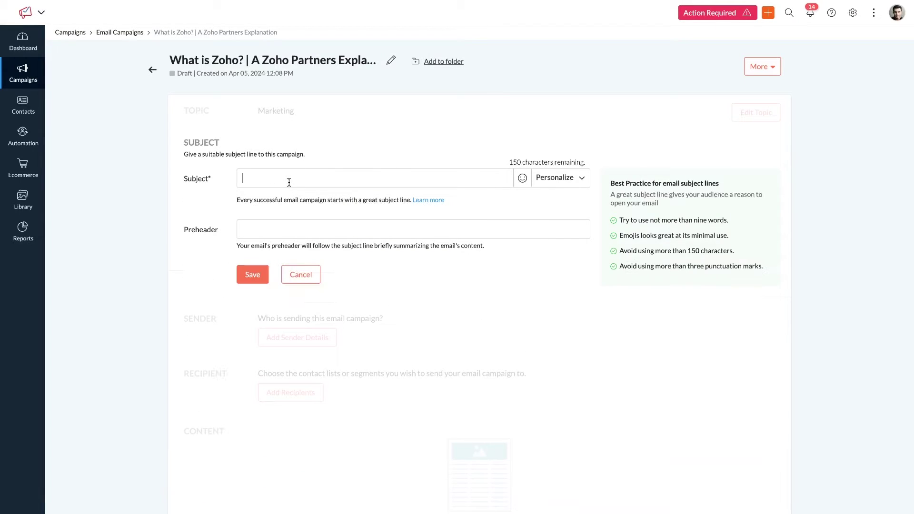
key("ctrl+v")
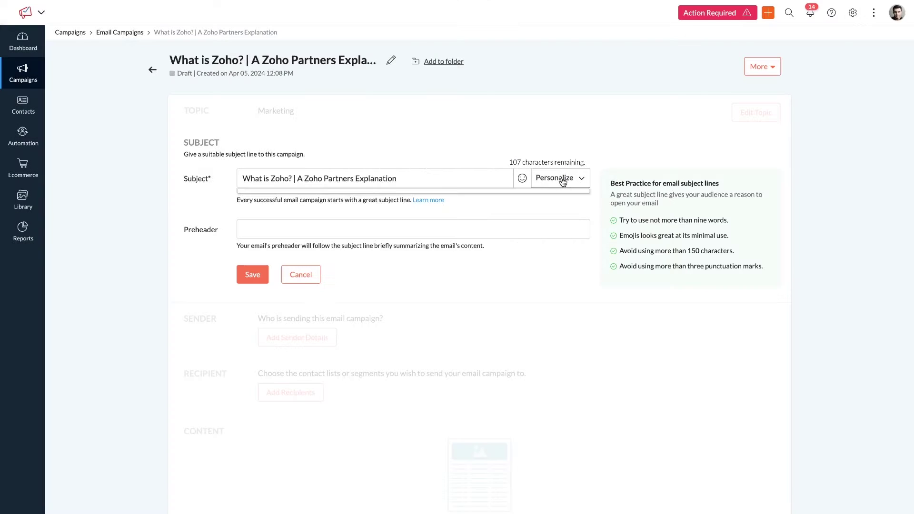
- Insert the Contact's first name merge tag followed by a comma at the start of the subject line and save the subject
left_click(560, 177)
scroll(264, 250, "down", 2)
scroll(265, 249, "up", 2)
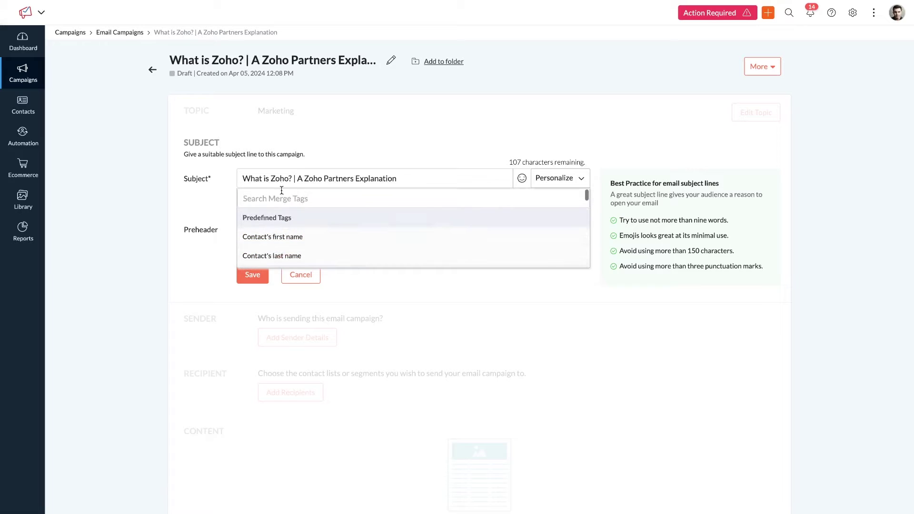
left_click(242, 178)
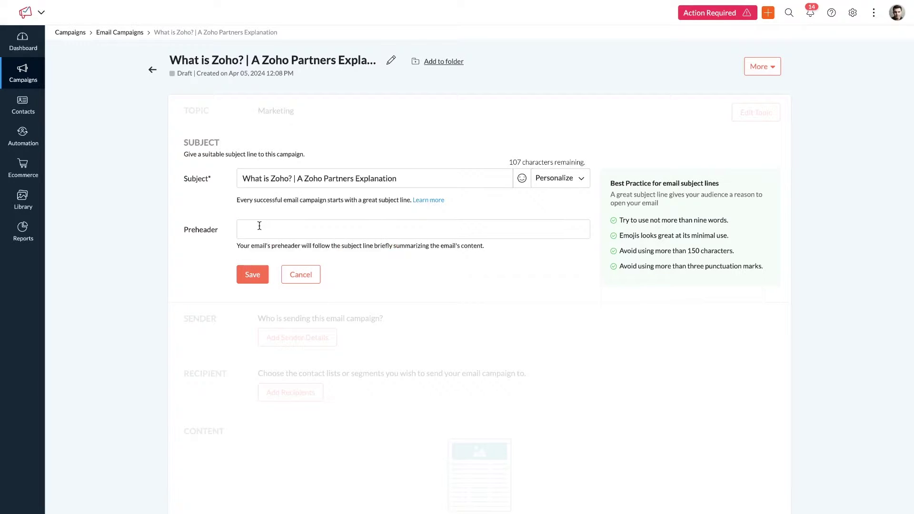
left_click(582, 177)
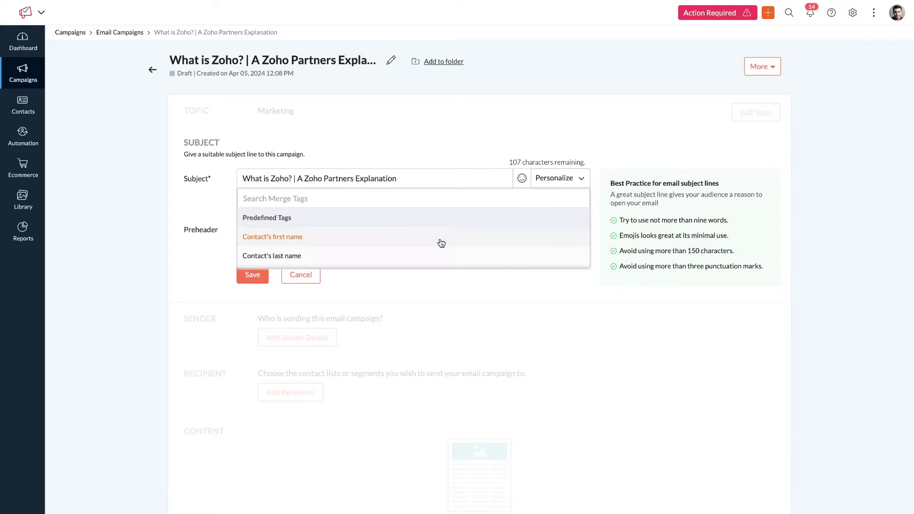
left_click(403, 239)
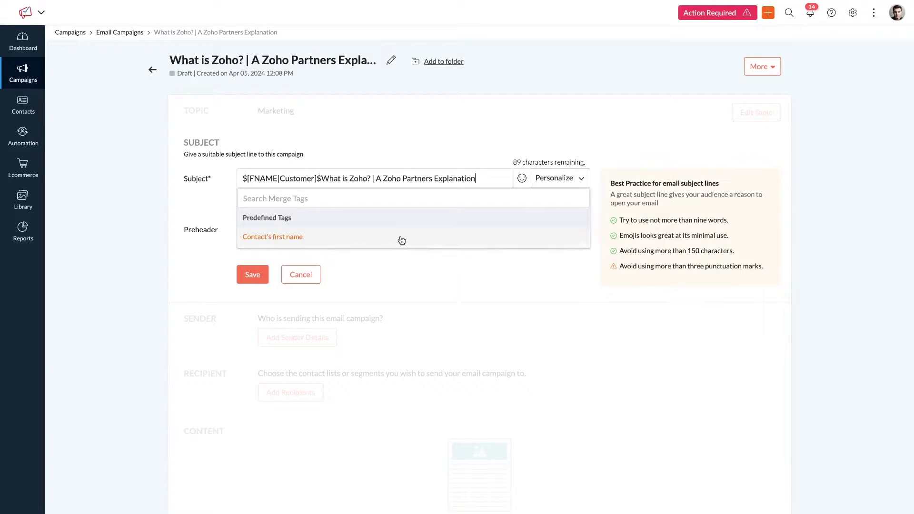
left_click(323, 181)
type(",")
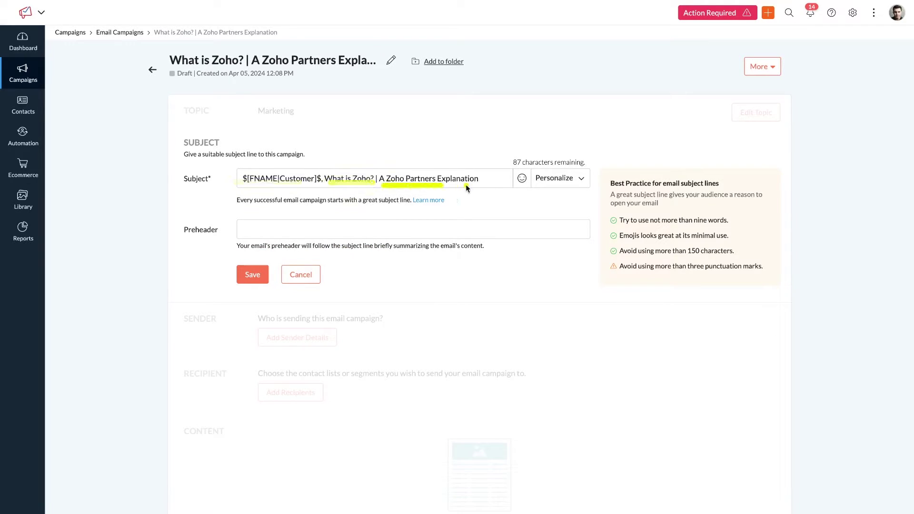
left_click(252, 275)
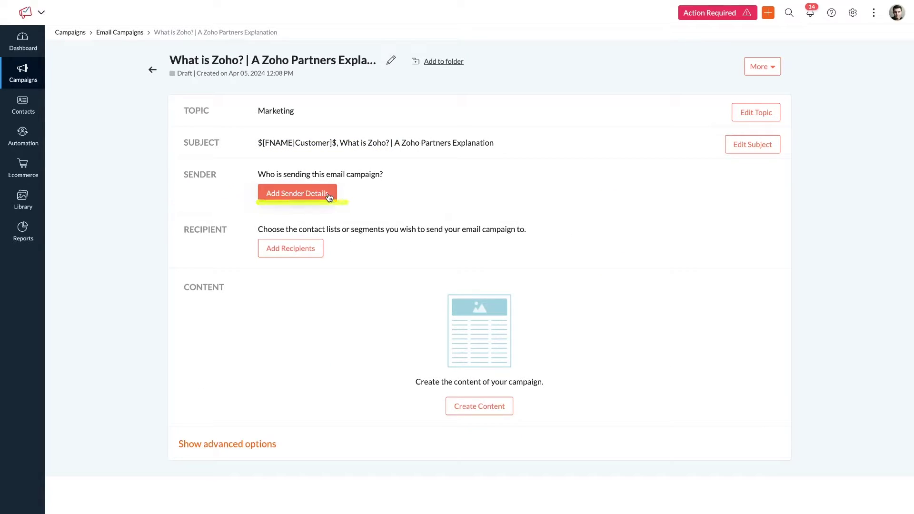
- Enter the sender's name in the campaign's sender details and save them, keeping Same sender for all and a single reply-to address
left_click(268, 199)
left_click(368, 247)
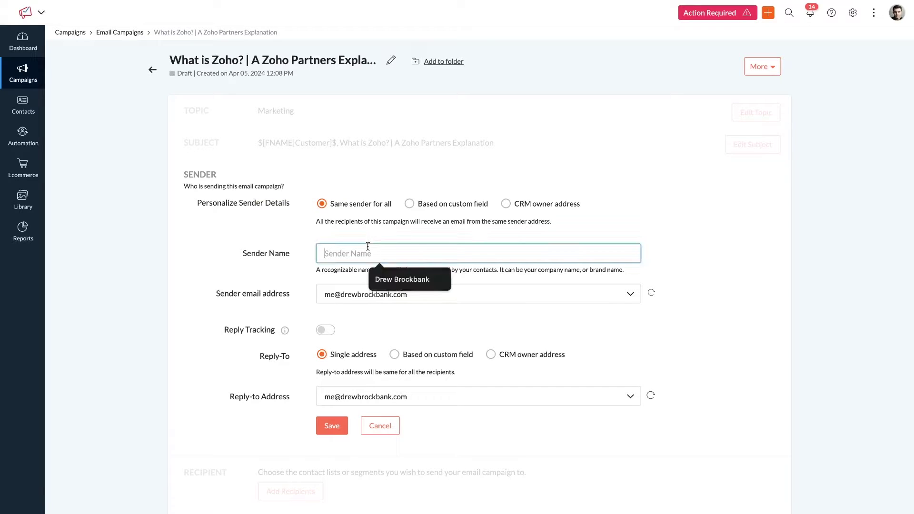
key("Down")
key("Return")
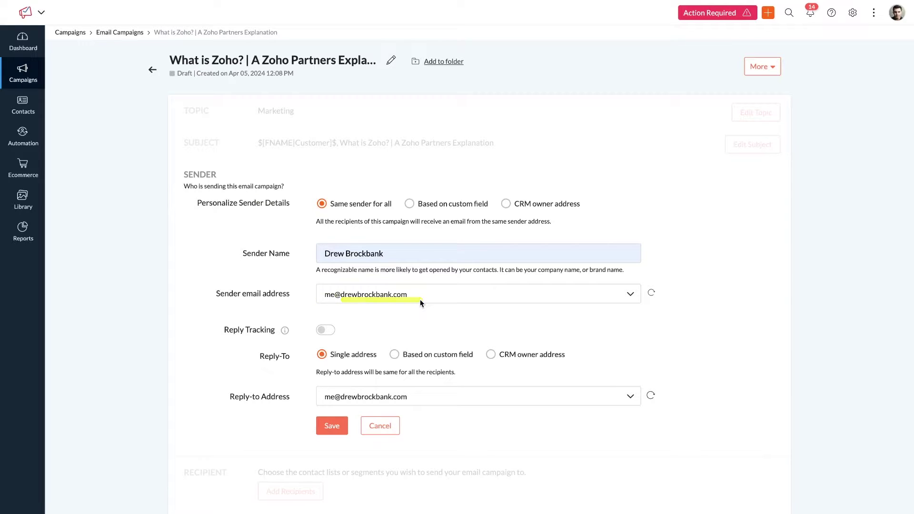
scroll(420, 302, "down", 2)
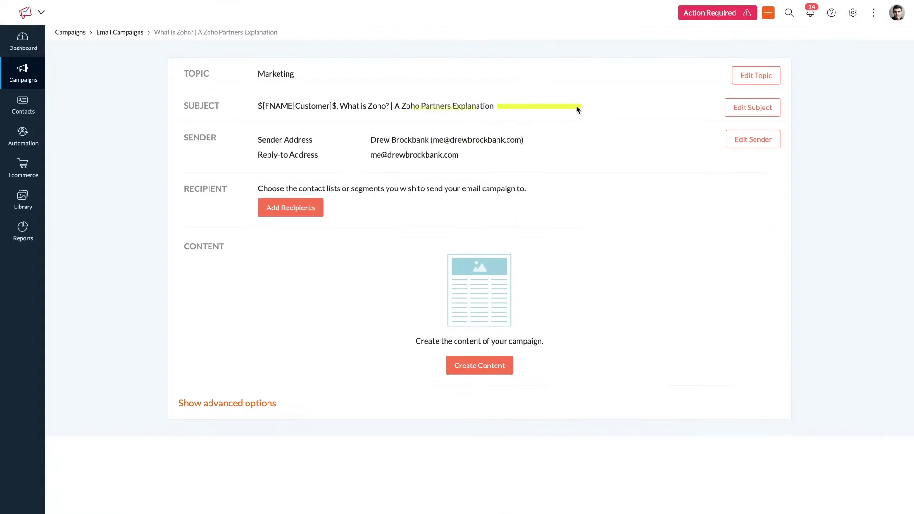
left_click(753, 139)
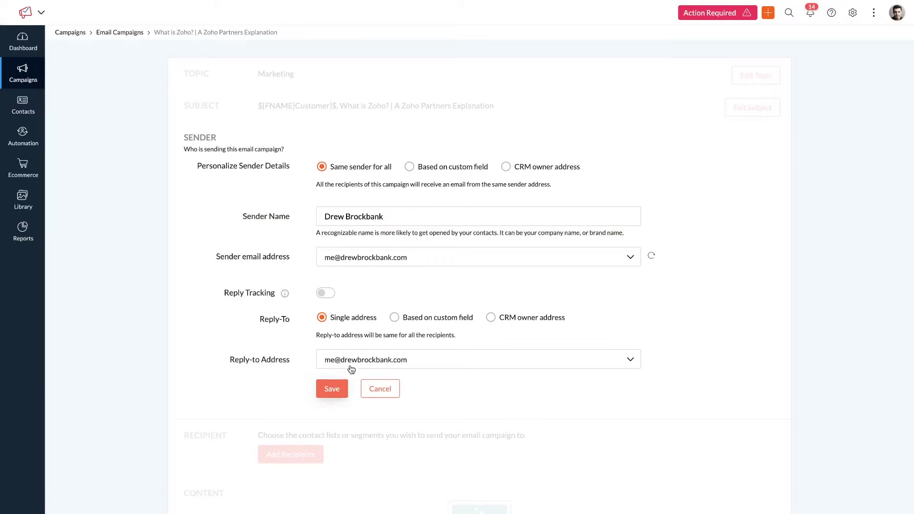
left_click(335, 393)
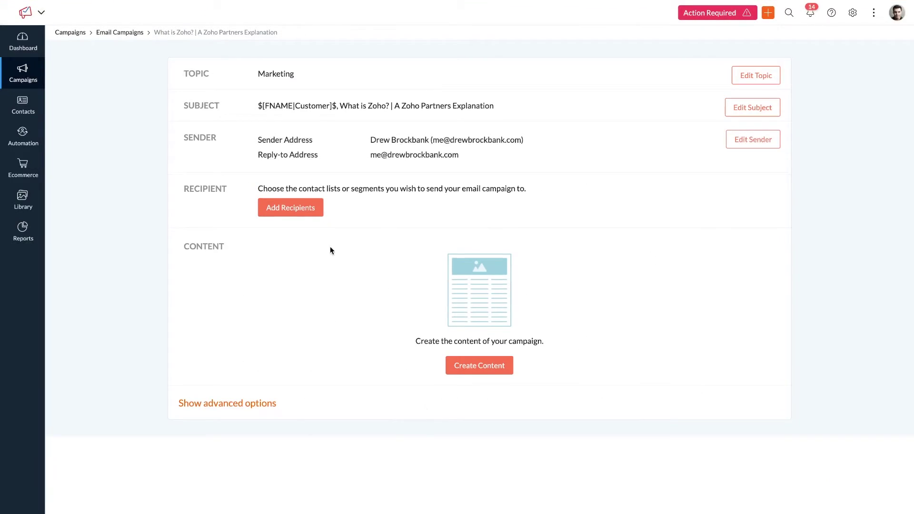
- Add the segments Needs Nurturing - Not Newsletter and Newsletter as the campaign's recipients and save the selection
left_click(283, 210)
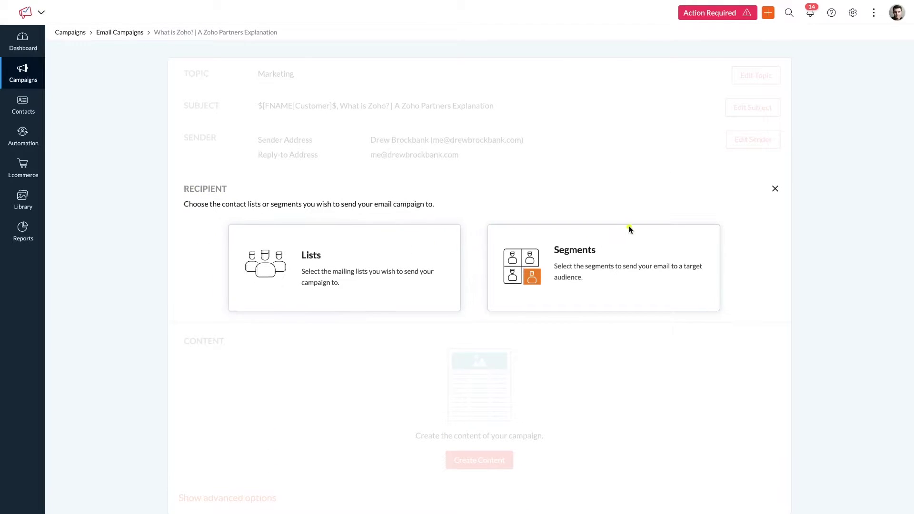
mouse_move(631, 226)
left_mouse_down()
mouse_move(503, 322)
mouse_move(655, 306)
left_mouse_up()
left_click(628, 289)
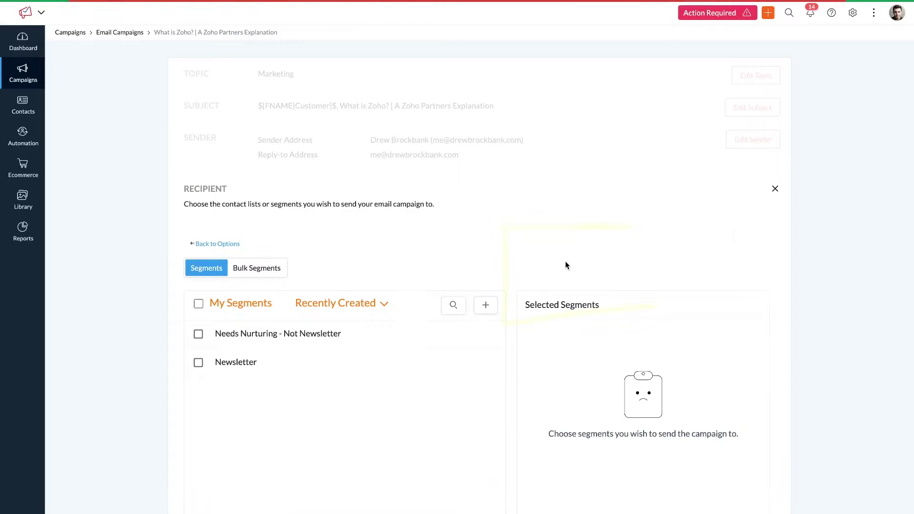
scroll(428, 310, "down", 2)
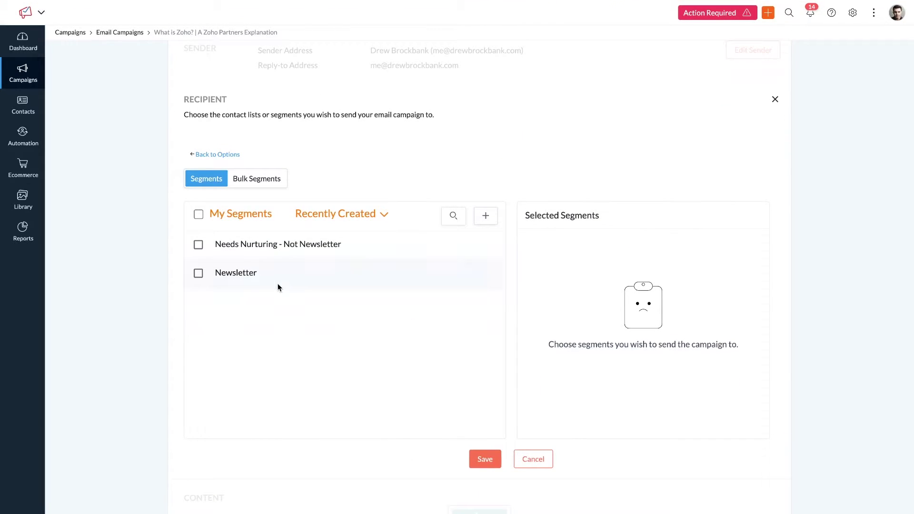
left_click(198, 245)
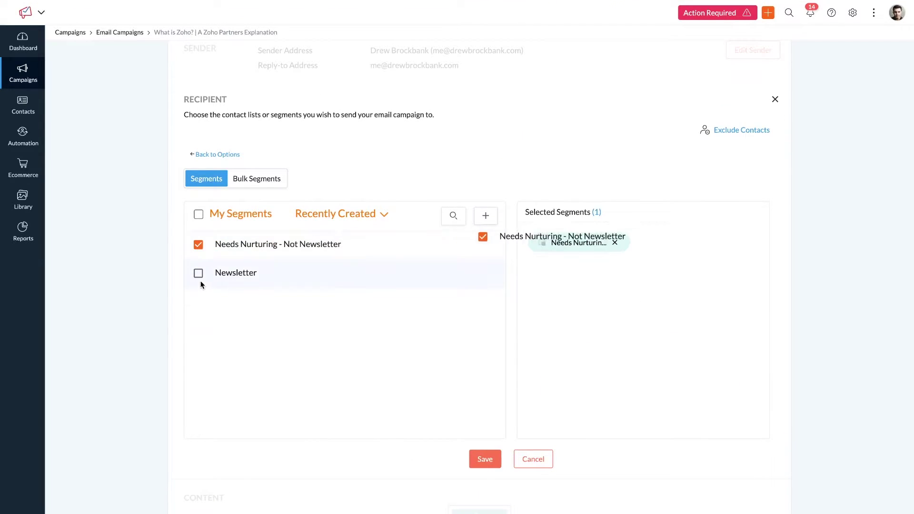
left_click(198, 273)
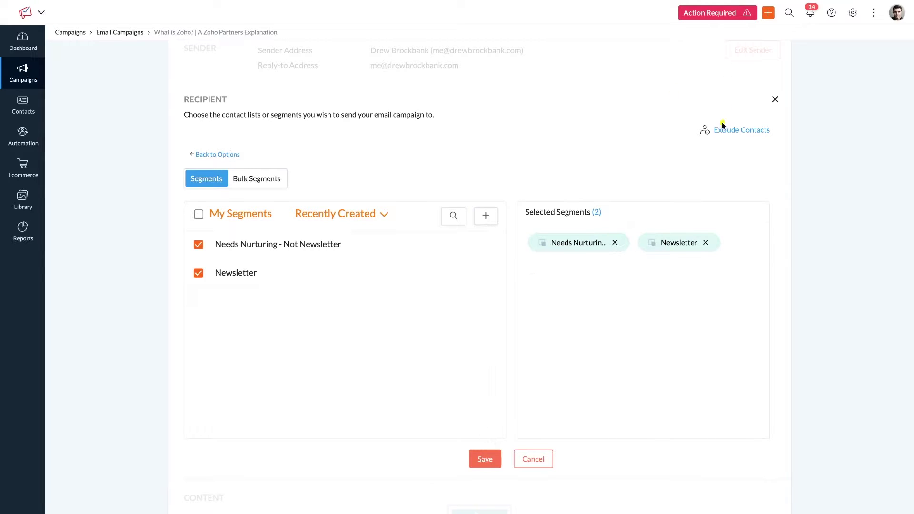
left_click_drag(702, 147, 787, 147)
scroll(513, 339, "down", 1)
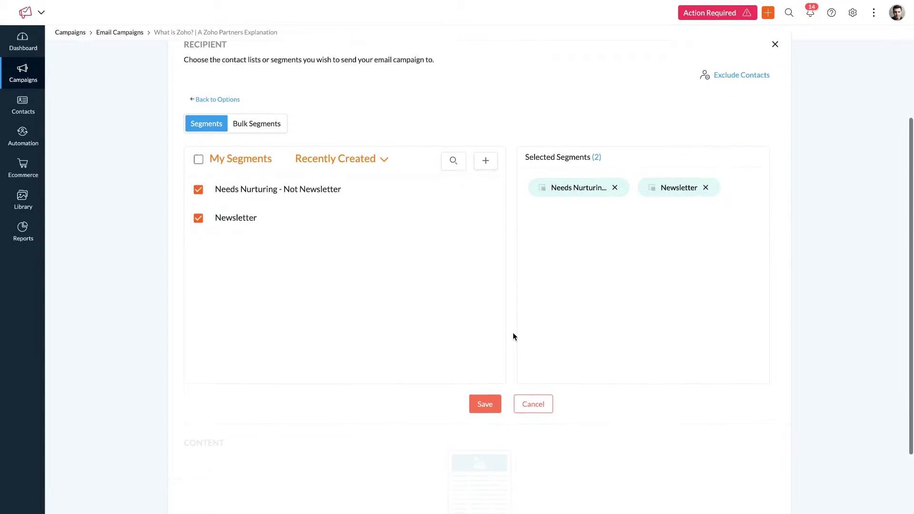
left_click(485, 401)
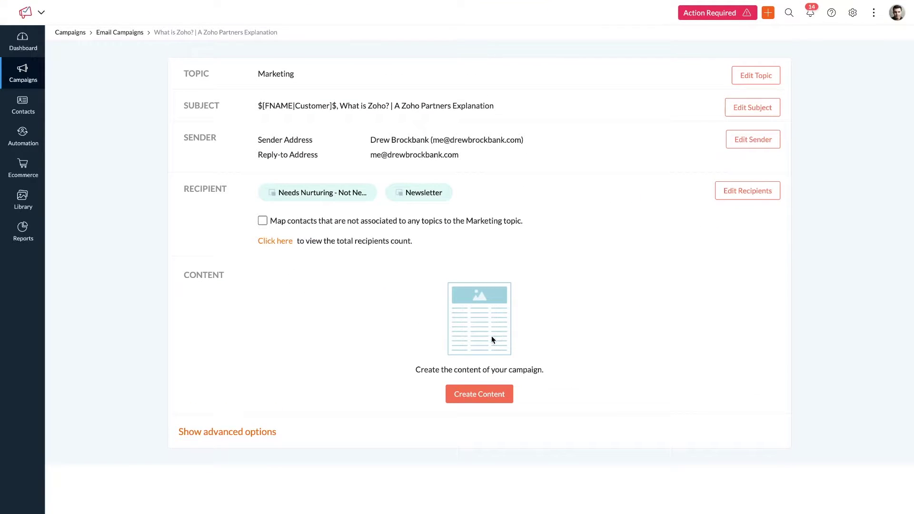
- Review the campaign's topic, its recipient segments and the option to map contacts without a topic to the Marketing topic
left_click_drag(253, 197, 550, 197)
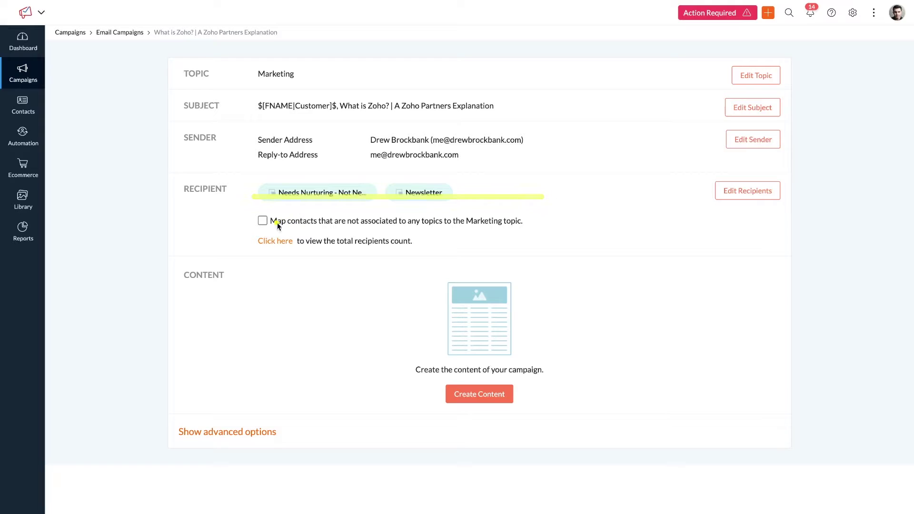
left_click_drag(294, 227, 573, 230)
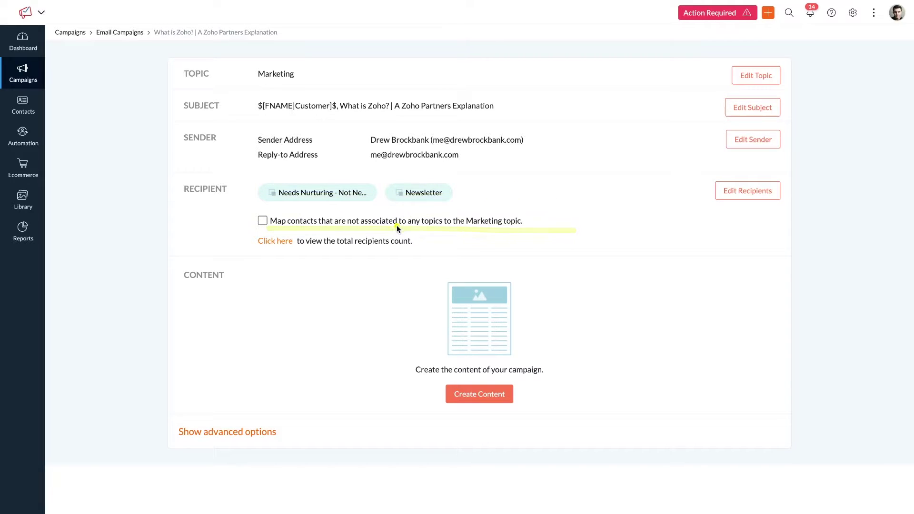
left_click_drag(397, 227, 476, 227)
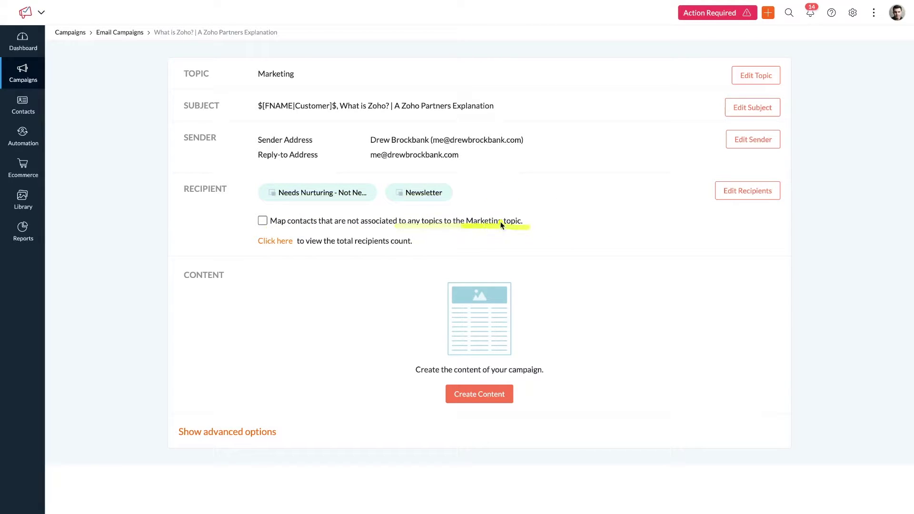
left_click_drag(256, 85, 336, 84)
mouse_move(436, 170)
left_mouse_down()
mouse_move(224, 171)
mouse_move(479, 195)
left_mouse_up()
left_click_drag(240, 92, 322, 63)
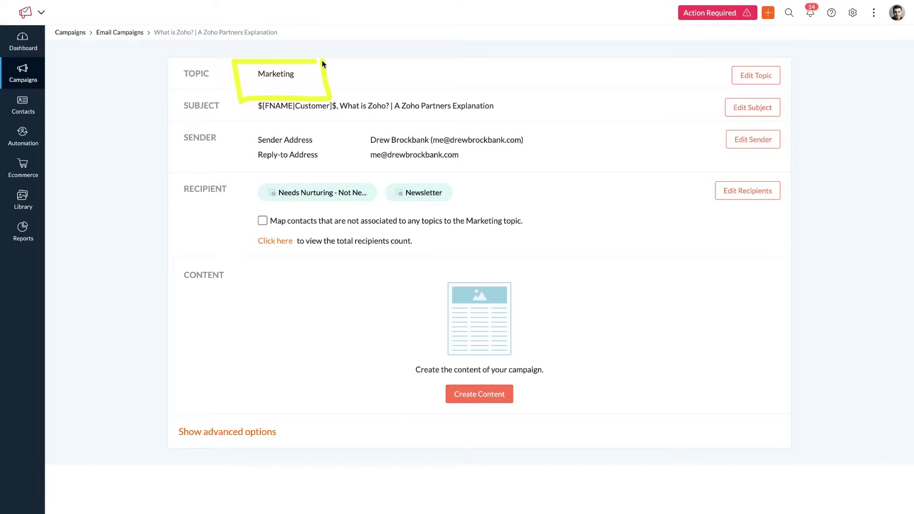
mouse_move(457, 175)
left_mouse_down()
mouse_move(284, 176)
mouse_move(261, 205)
mouse_move(464, 153)
left_mouse_up()
mouse_move(351, 189)
left_mouse_down()
mouse_move(303, 87)
mouse_move(362, 100)
left_mouse_up()
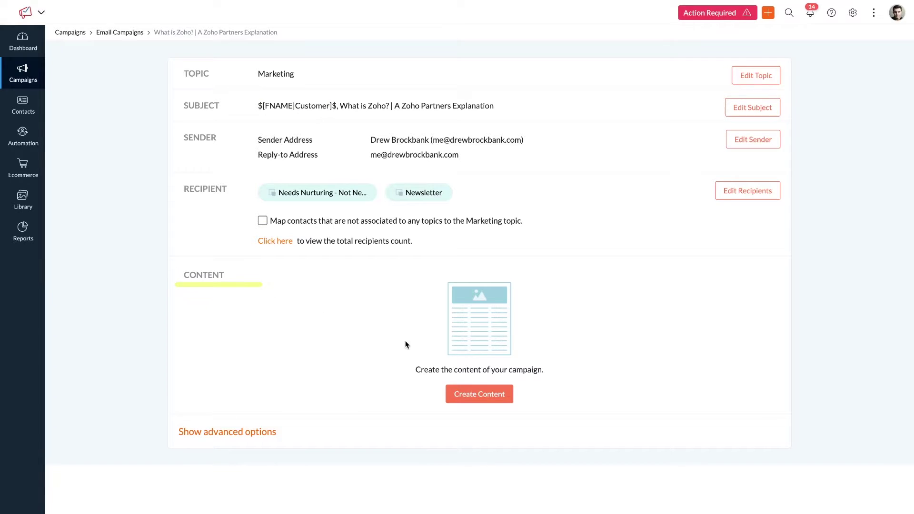
- Start creating the campaign content from the saved templates and open a preview of the saved template
left_click(494, 395)
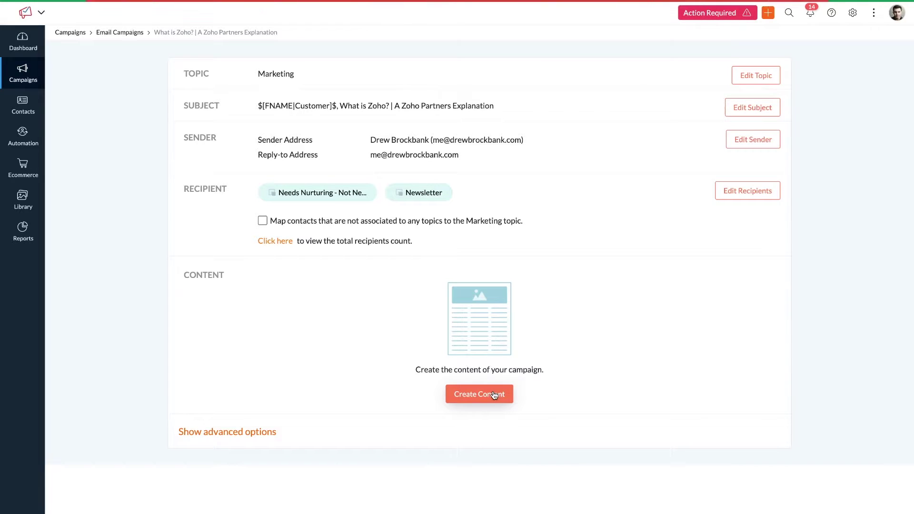
left_click(287, 98)
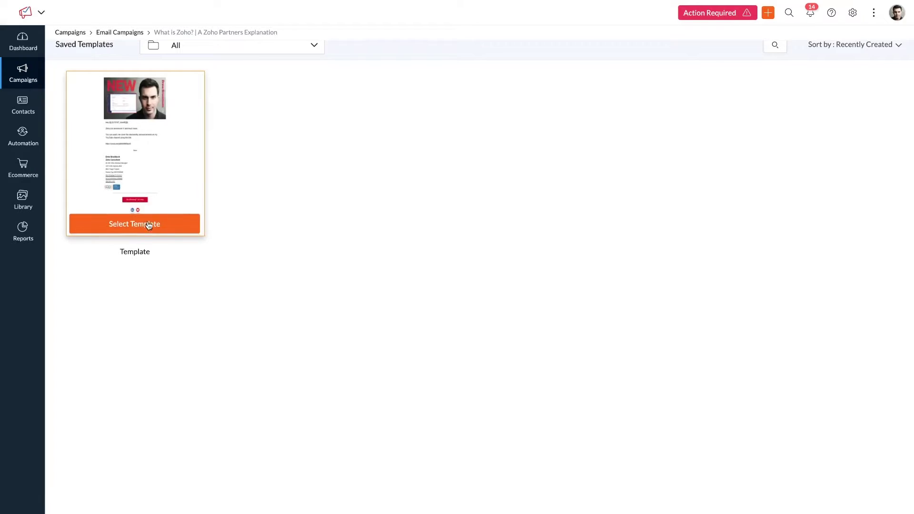
left_click(150, 146)
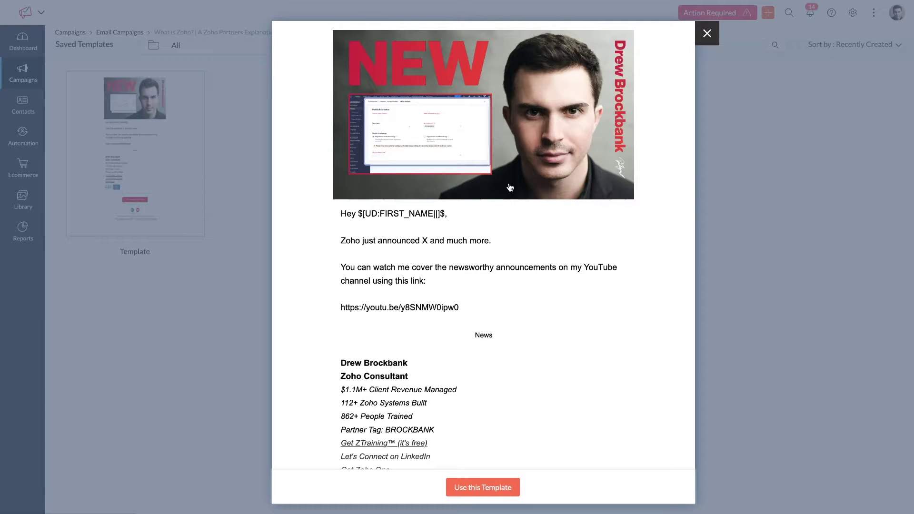
- Examine the saved template's greeting, announcement text, video link, signature and footer, and close the preview
scroll(531, 289, "down", 1)
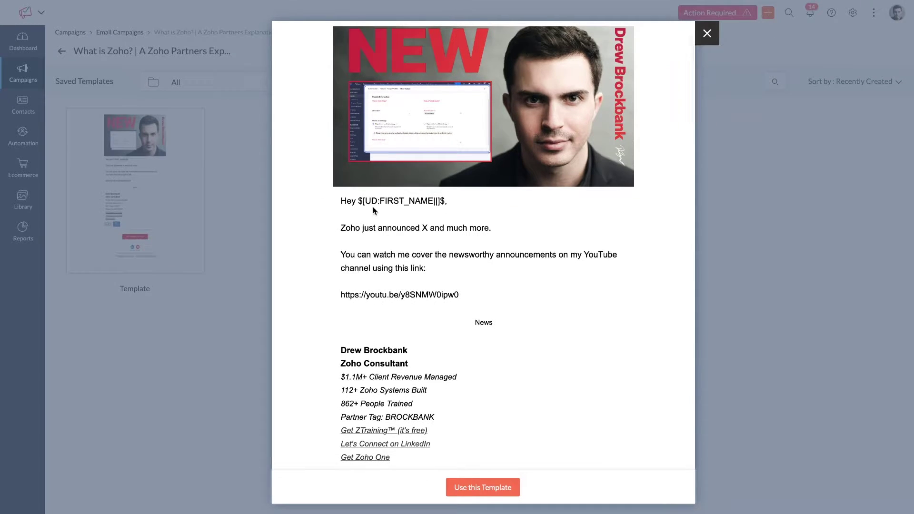
scroll(450, 267, "down", 1)
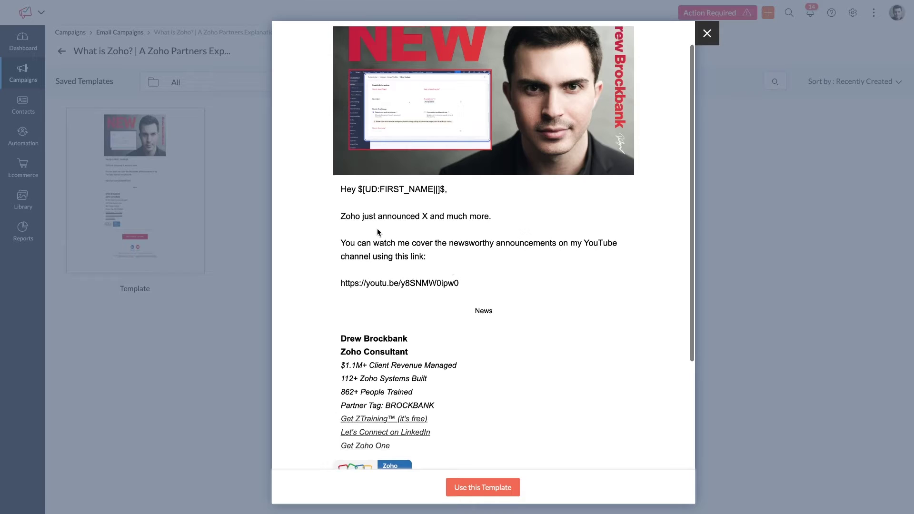
left_click_drag(340, 217, 510, 212)
left_click(507, 218)
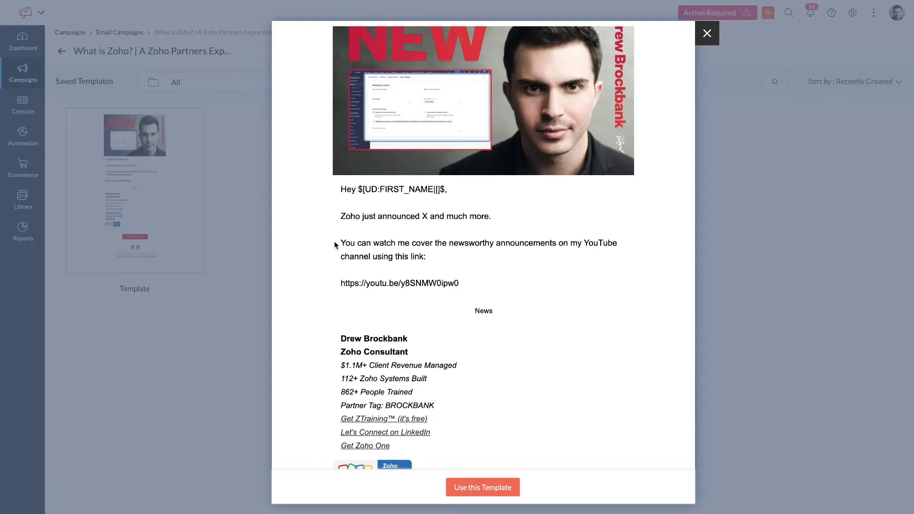
left_click_drag(337, 243, 472, 276)
left_click(474, 280)
scroll(473, 296, "down", 5)
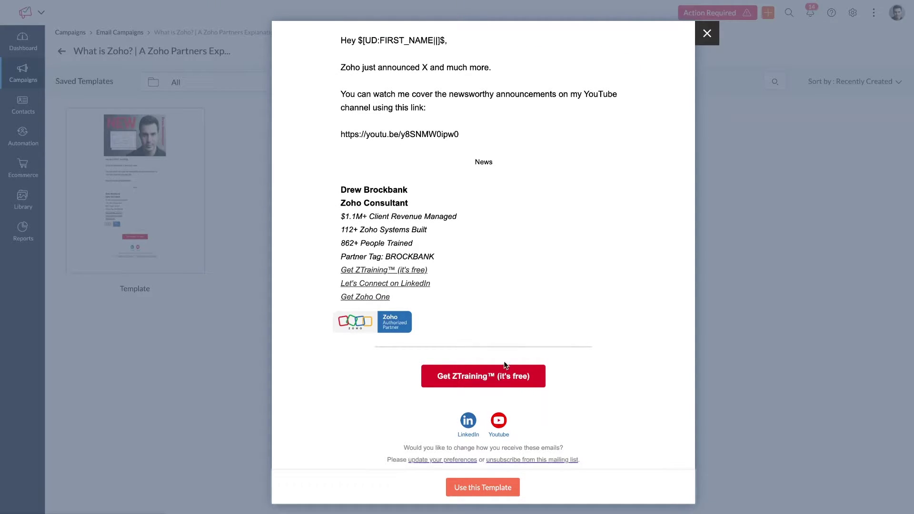
scroll(505, 365, "up", 4)
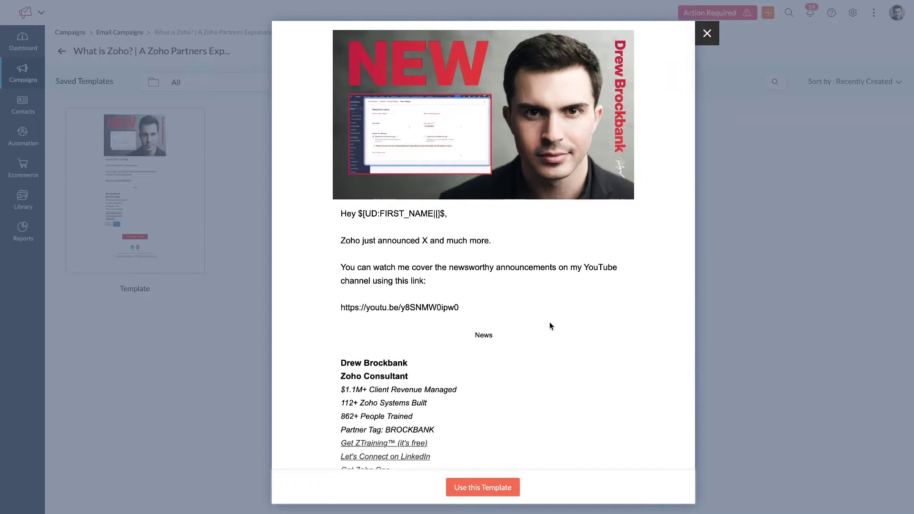
left_click(708, 33)
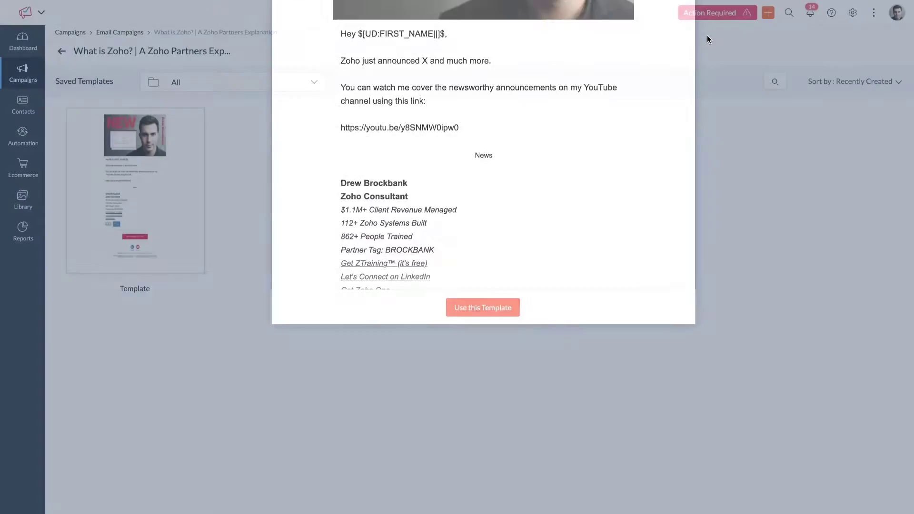
- Use the saved template for the campaign content and go to its News block in the editor
mouse_move(146, 207)
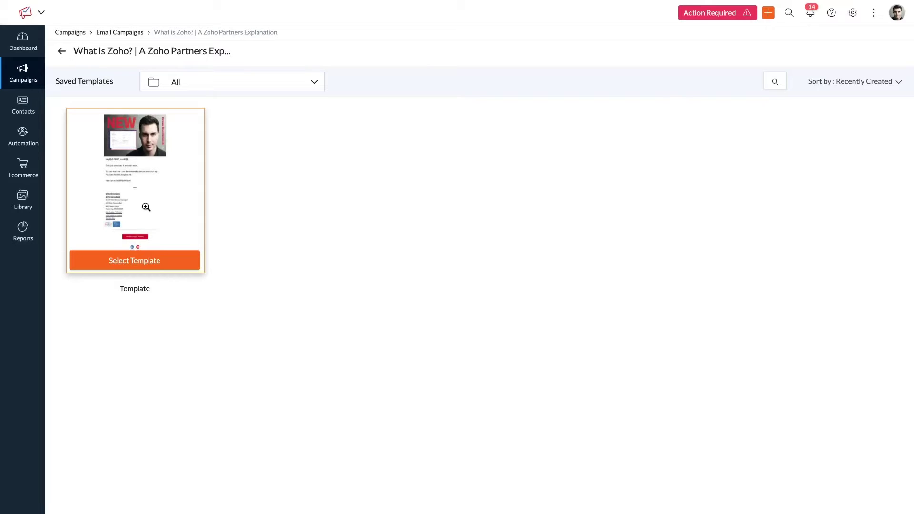
left_click(187, 258)
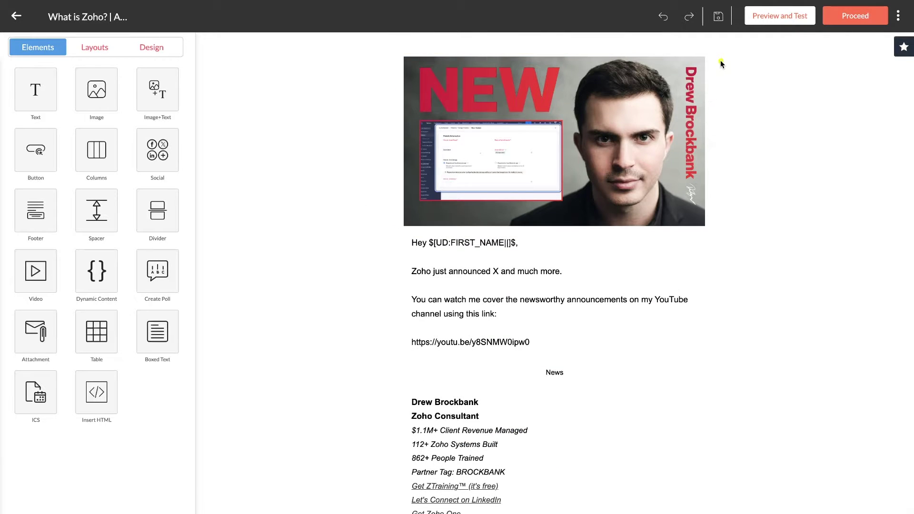
mouse_move(722, 63)
left_mouse_down()
mouse_move(433, 64)
mouse_move(734, 428)
left_mouse_up()
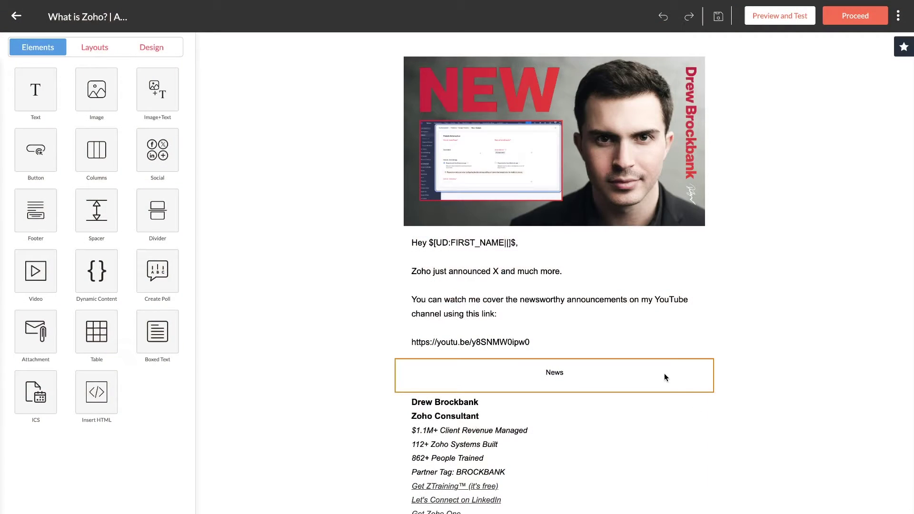
scroll(664, 374, "down", 2)
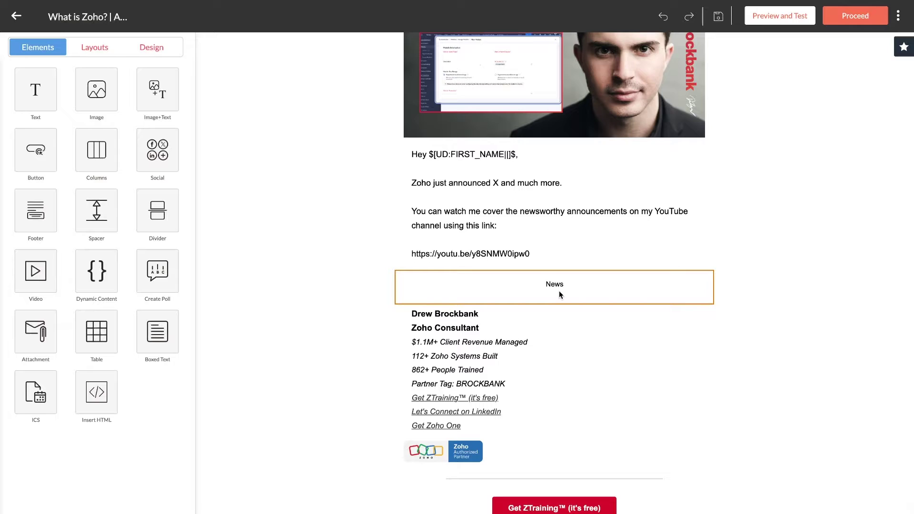
- Open the Zoho News spreadsheet in a new browser tab and copy the week 11 titles and URLs in B3:C12
key("super+t")
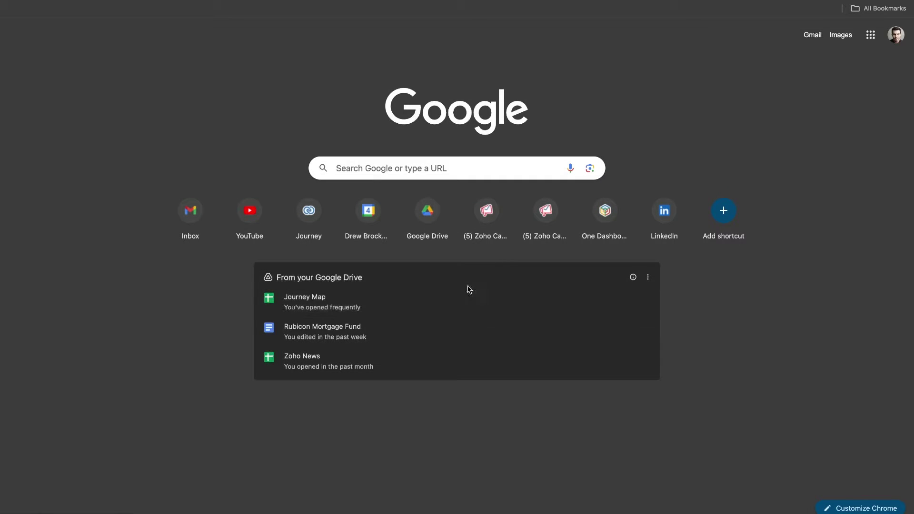
left_click(289, 198)
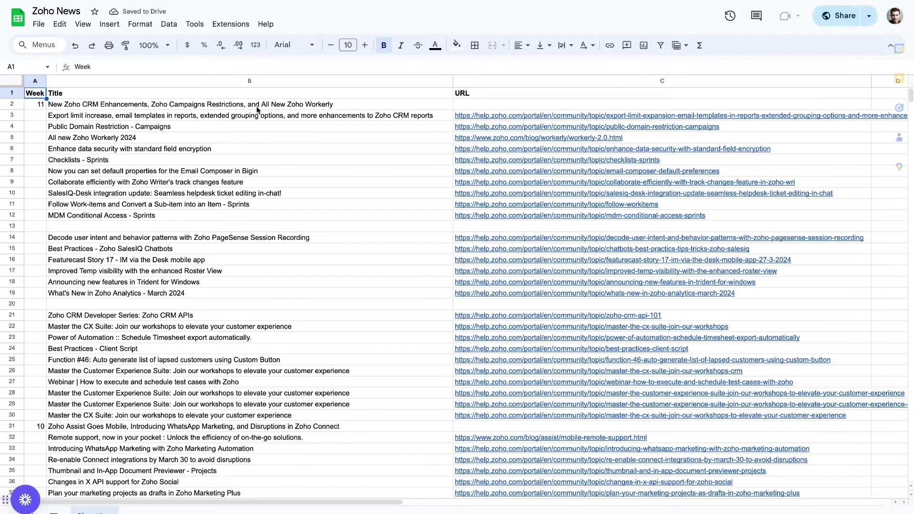
left_click_drag(258, 107, 513, 214)
left_click(509, 214)
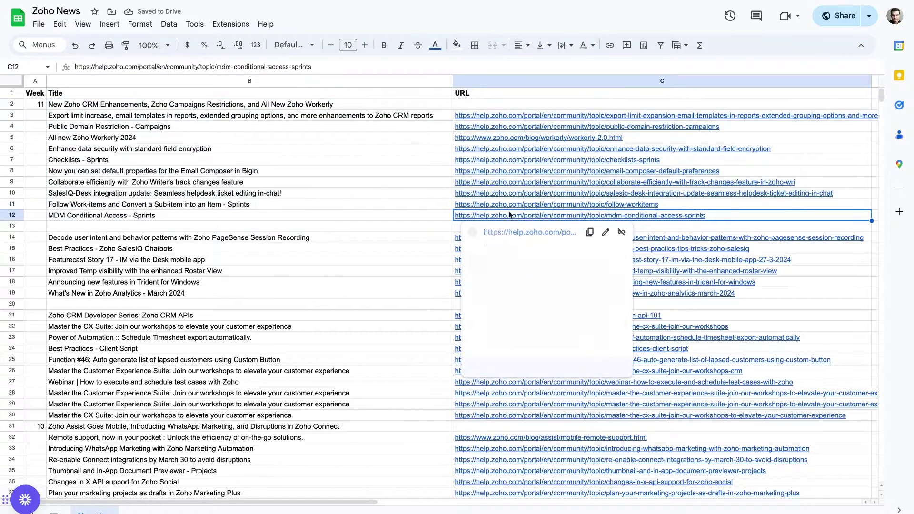
left_click_drag(258, 115, 554, 216)
key("ctrl+c")
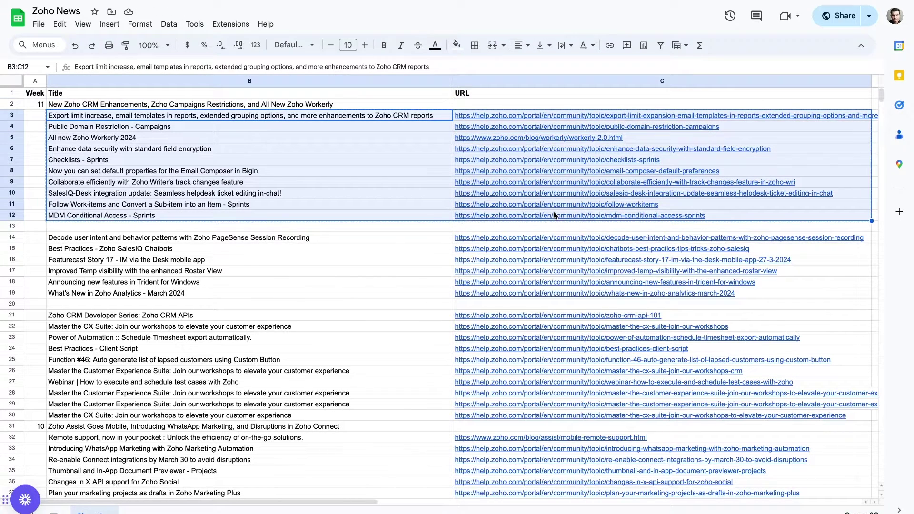
- Return to the campaign editor in Zoho Campaigns and paste the copied news titles and URLs under the News heading
key("ctrl+Tab")
key("ctrl+Tab")
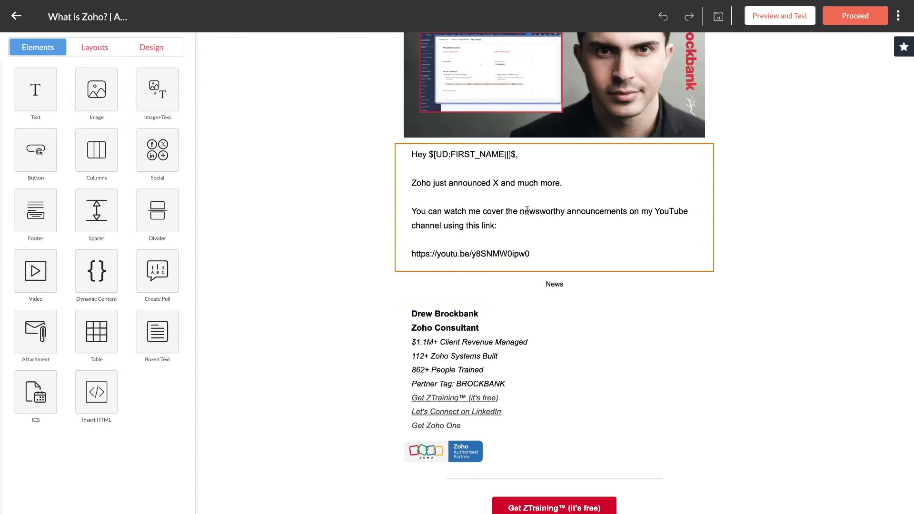
left_click(560, 293)
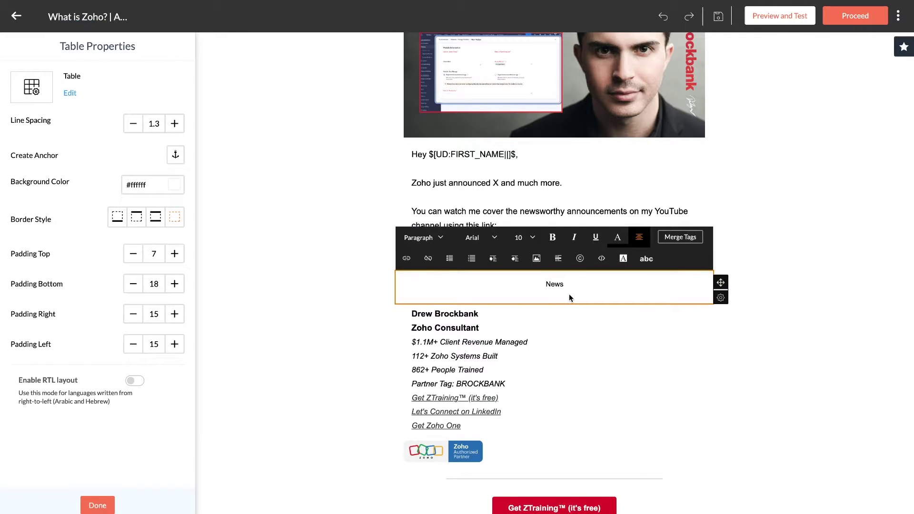
key("ctrl+v")
scroll(550, 321, "down", 10)
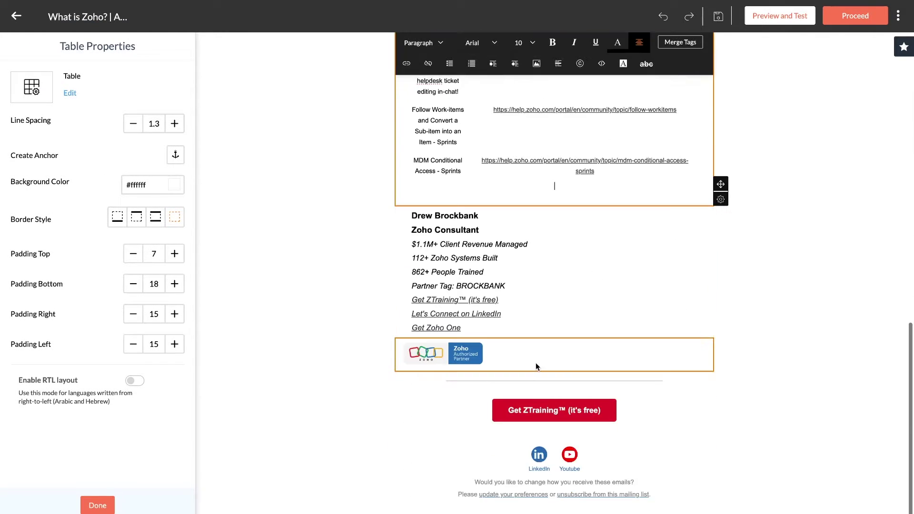
scroll(759, 293, "up", 10)
left_click(758, 291)
scroll(759, 291, "up", 2)
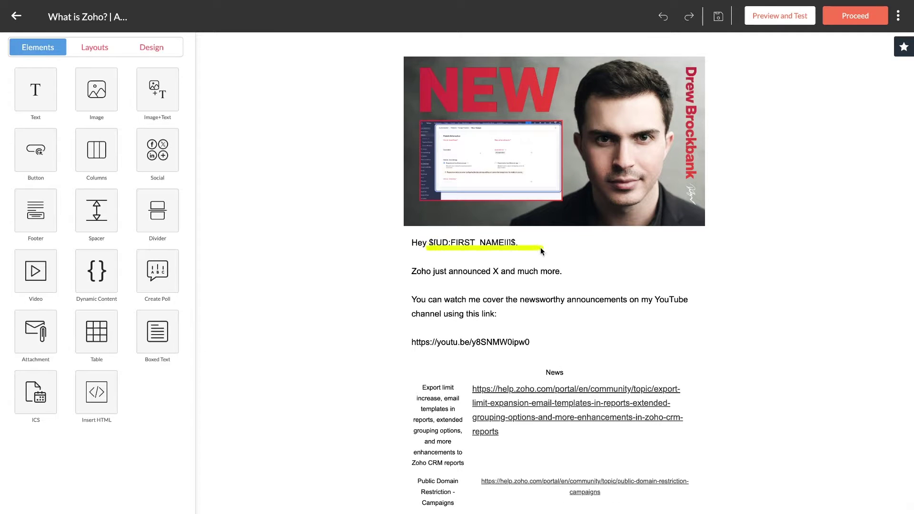
scroll(507, 291, "down", 1)
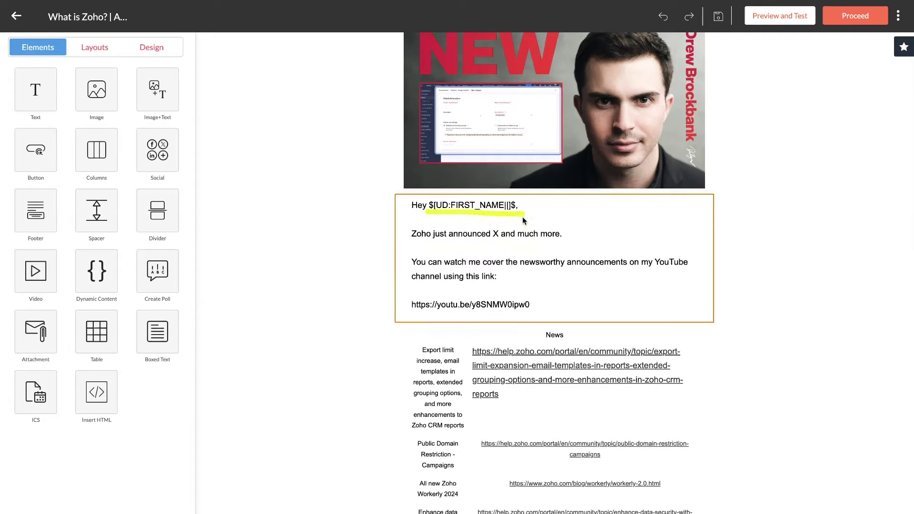
- Check the email content, proceed to the campaign's launch page and look over its settings summary
scroll(524, 214, "down", 12)
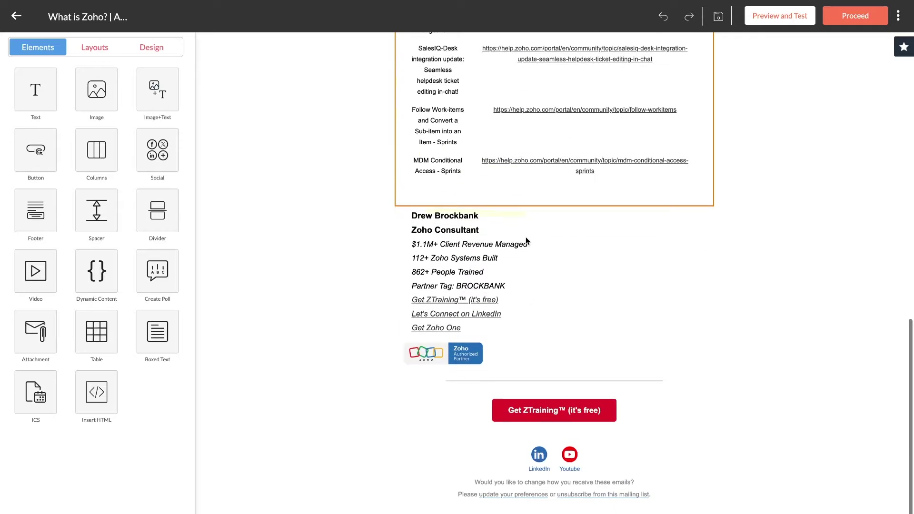
left_click(852, 15)
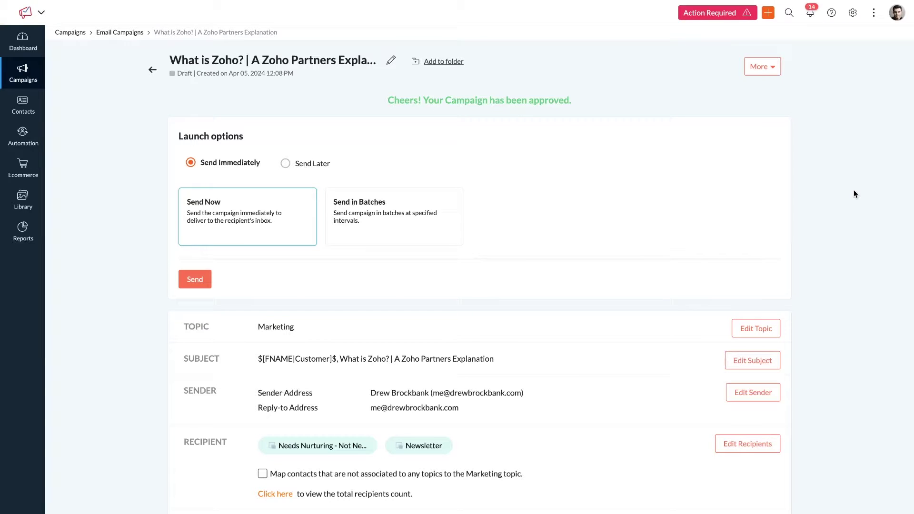
scroll(669, 253, "down", 8)
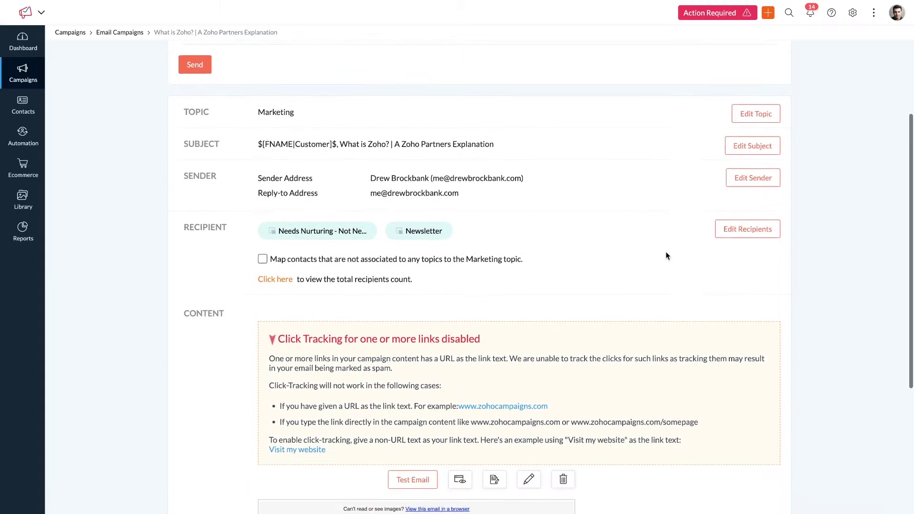
scroll(666, 255, "down", 2)
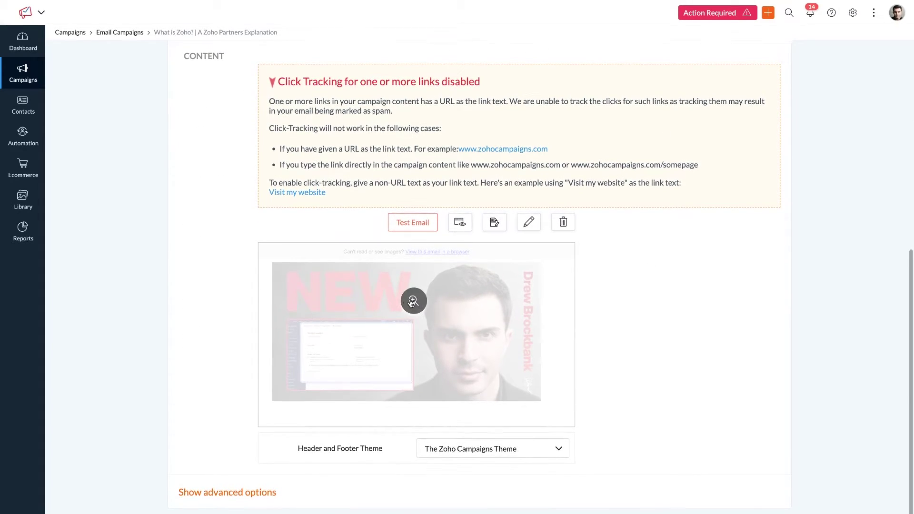
scroll(543, 186, "up", 10)
scroll(543, 186, "down", 3)
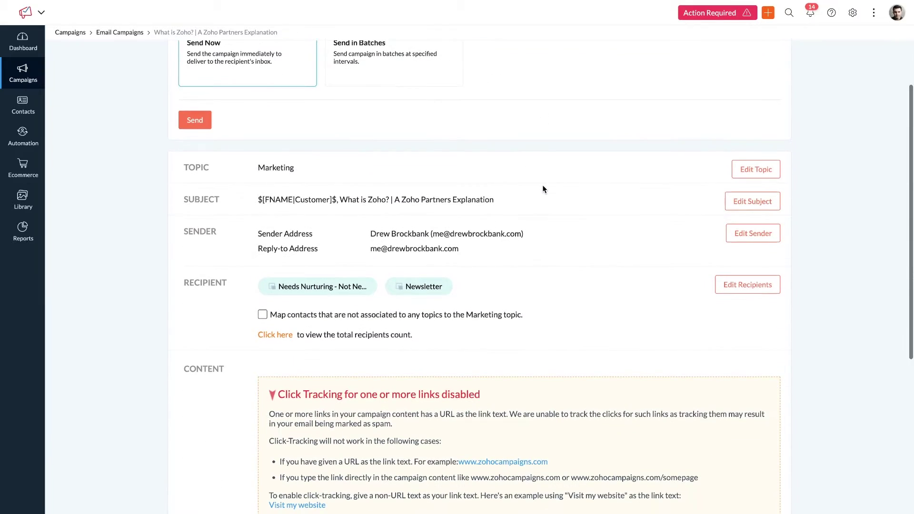
scroll(543, 189, "up", 2)
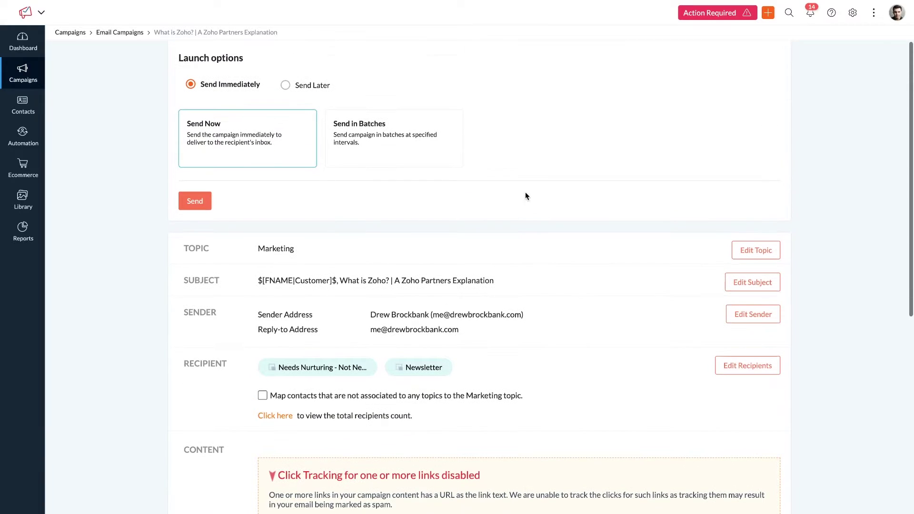
- Review the campaign's topic, subject, sender, recipients and content in the summary before launch
left_click_drag(250, 256, 323, 258)
left_click_drag(259, 298, 391, 297)
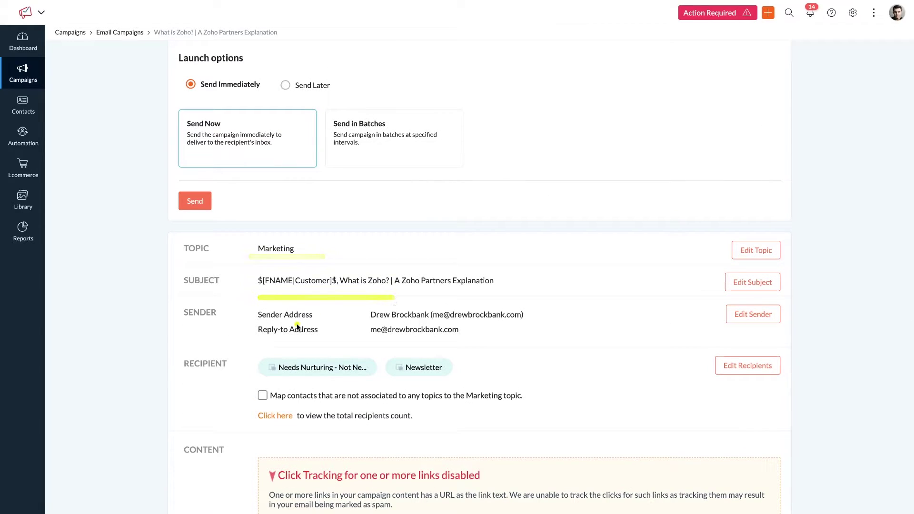
left_click_drag(239, 332, 307, 332)
left_click_drag(234, 388, 456, 387)
scroll(353, 358, "down", 3)
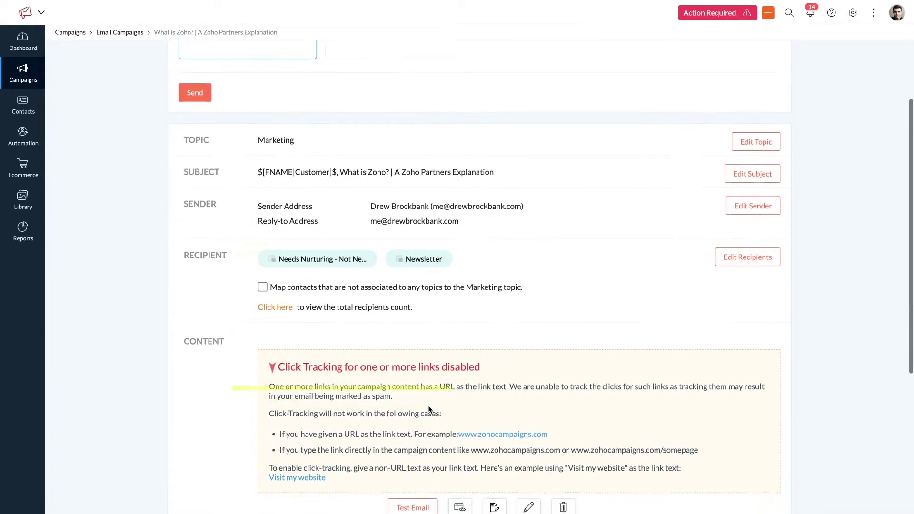
scroll(256, 344, "down", 5)
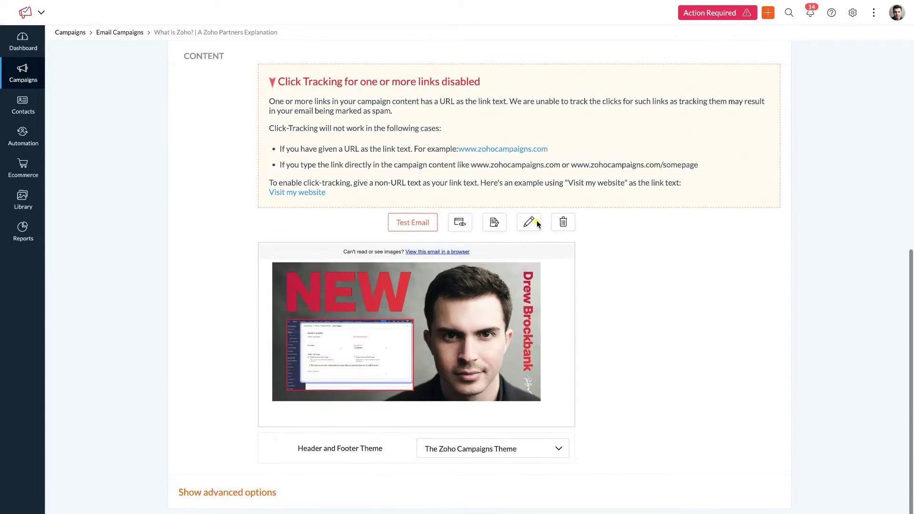
mouse_move(540, 222)
left_mouse_down()
mouse_move(231, 466)
mouse_move(545, 184)
left_mouse_up()
scroll(545, 184, "up", 8)
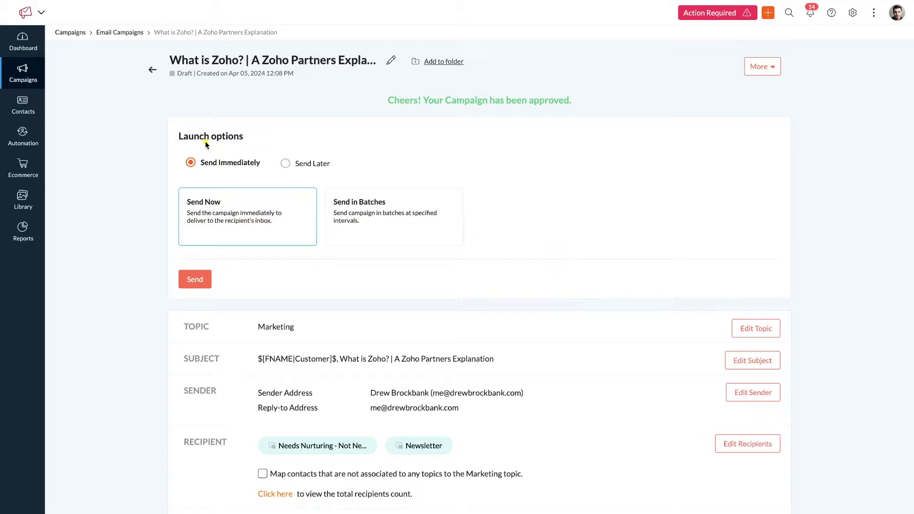
- Preview the full campaign email in desktop and mobile layouts, and close the preview
scroll(190, 174, "down", 9)
left_click(374, 317)
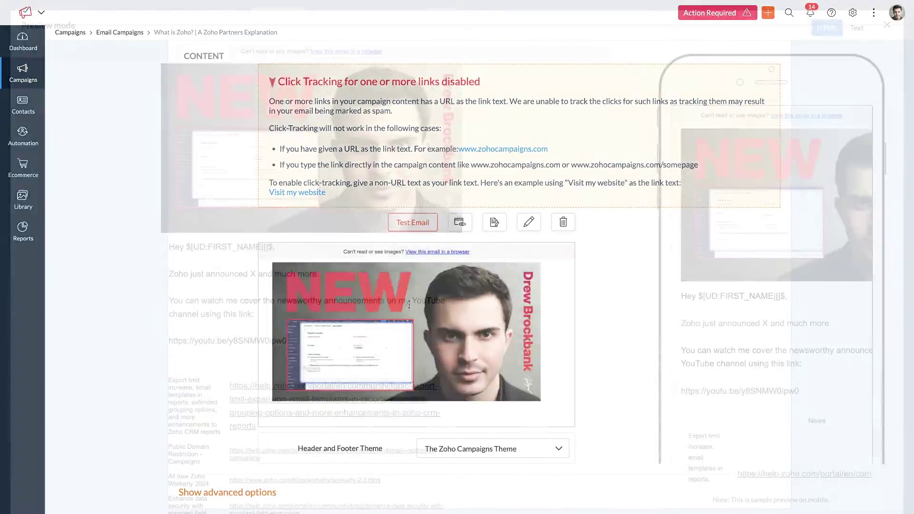
scroll(378, 254, "down", 9)
scroll(378, 255, "up", 9)
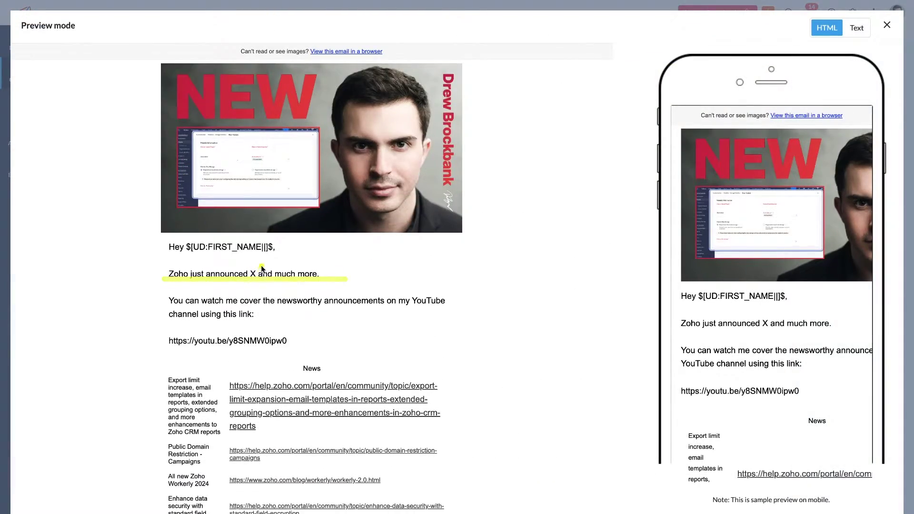
left_click(887, 26)
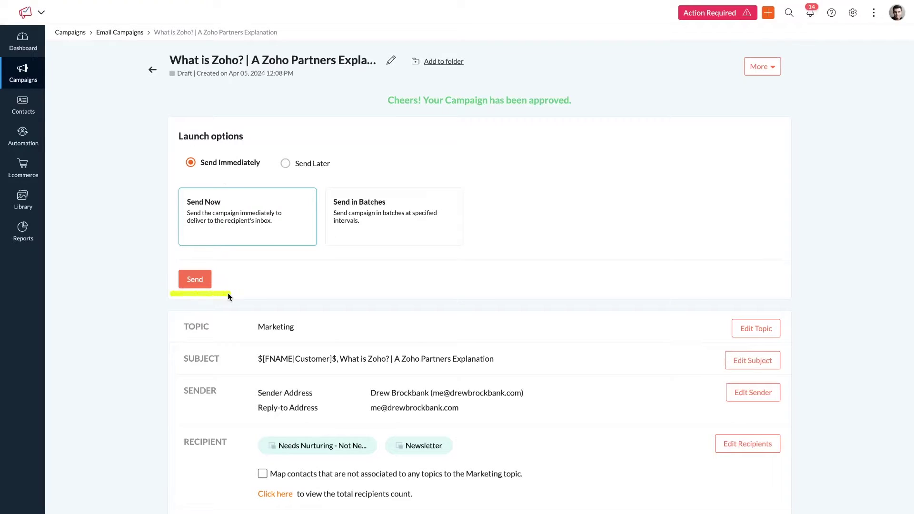
- Set the campaign's launch option to Send Later and check the summary below it
left_click(281, 166)
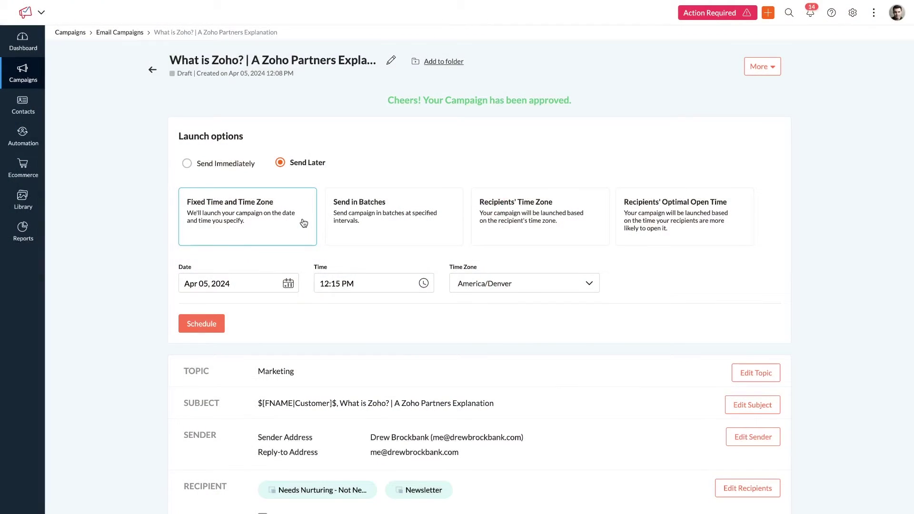
scroll(350, 285, "down", 1)
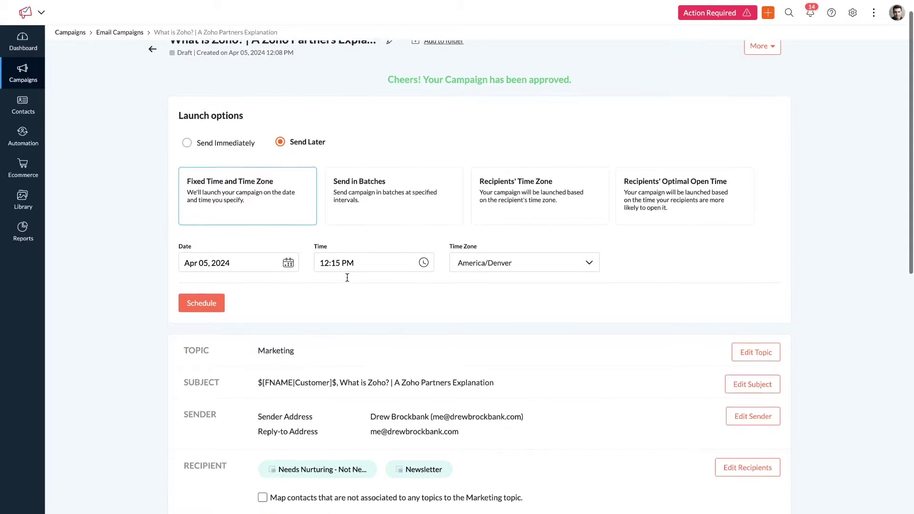
scroll(352, 267, "down", 2)
scroll(387, 254, "down", 4)
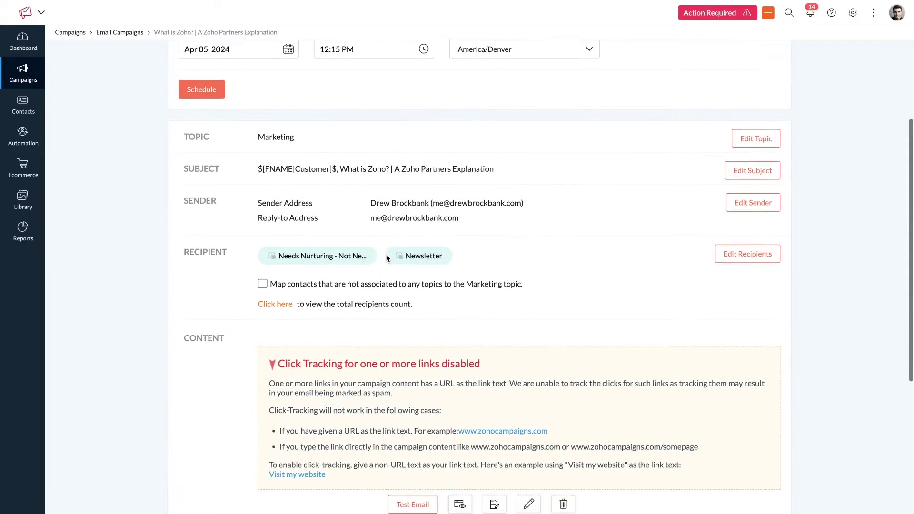
scroll(387, 254, "down", 5)
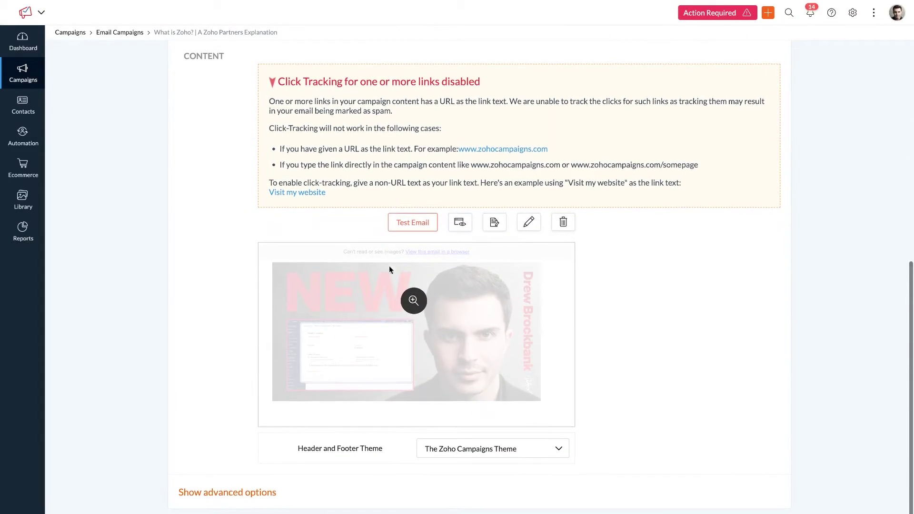
- Recheck the email from header to footer in preview mode and return to the scheduling page
left_click(414, 301)
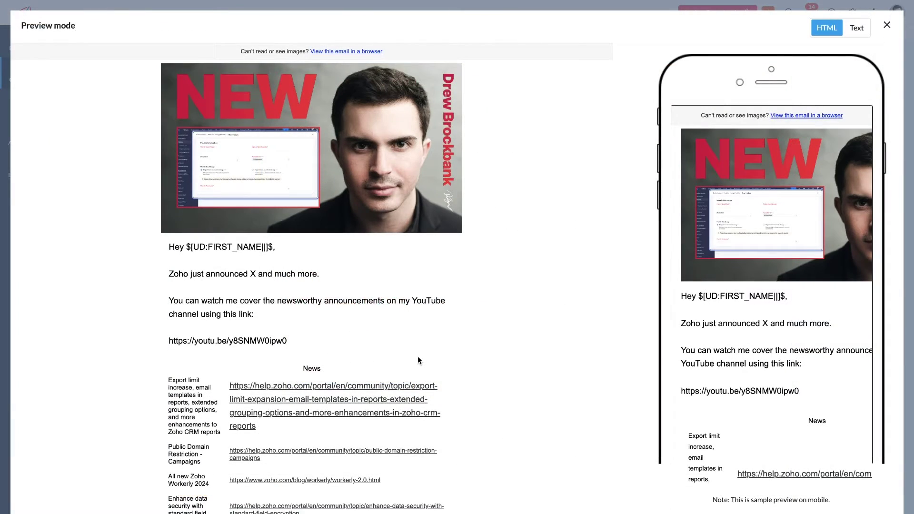
scroll(418, 356, "down", 10)
scroll(418, 356, "up", 10)
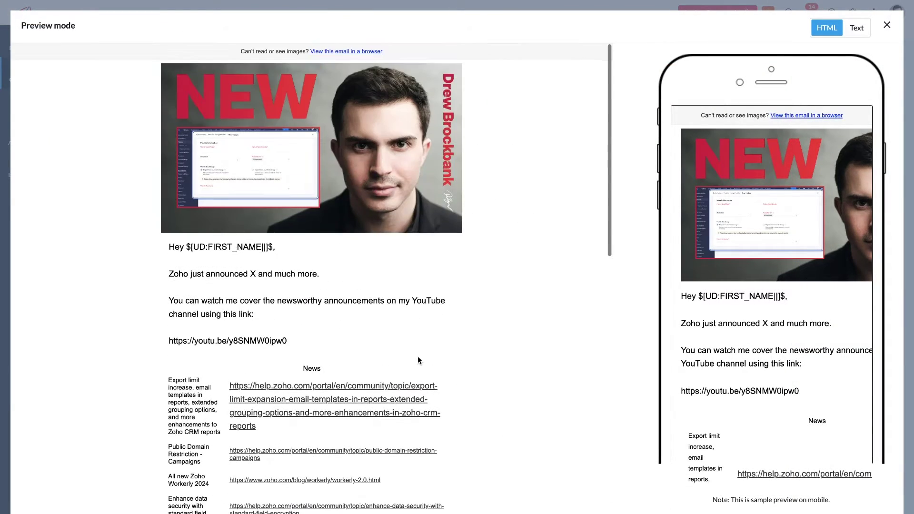
left_click(888, 24)
- Review the recipient lists selected for the campaign
scroll(576, 229, "up", 4)
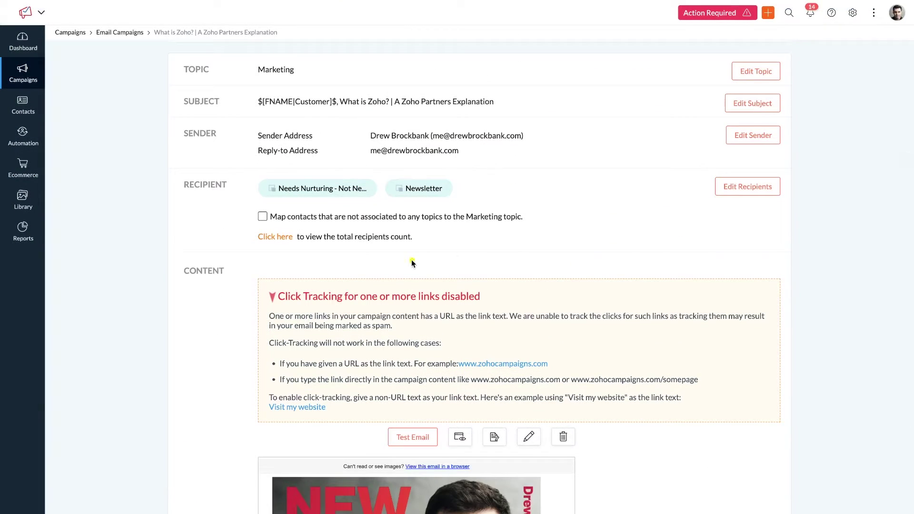
scroll(481, 180, "up", 1)
mouse_move(482, 180)
left_mouse_down()
mouse_move(224, 175)
mouse_move(482, 307)
mouse_move(480, 184)
left_mouse_up()
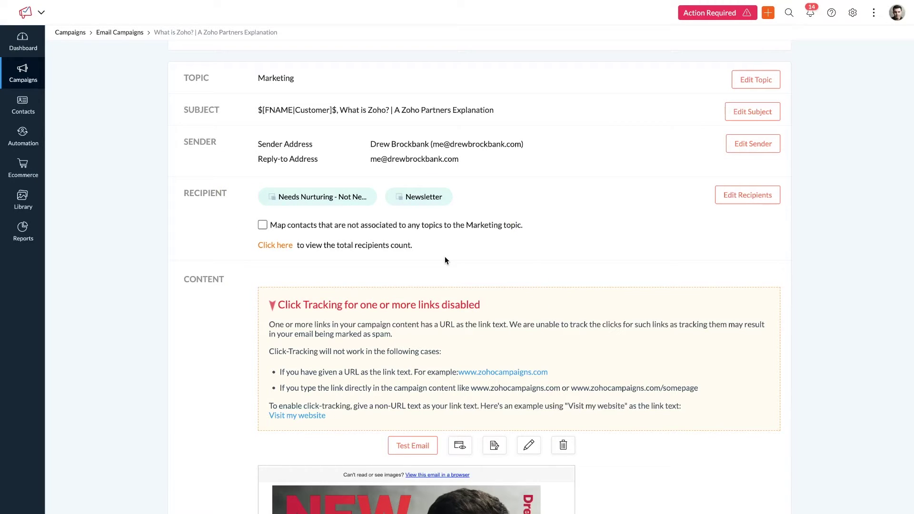
left_click_drag(251, 208, 501, 208)
scroll(524, 285, "up", 2)
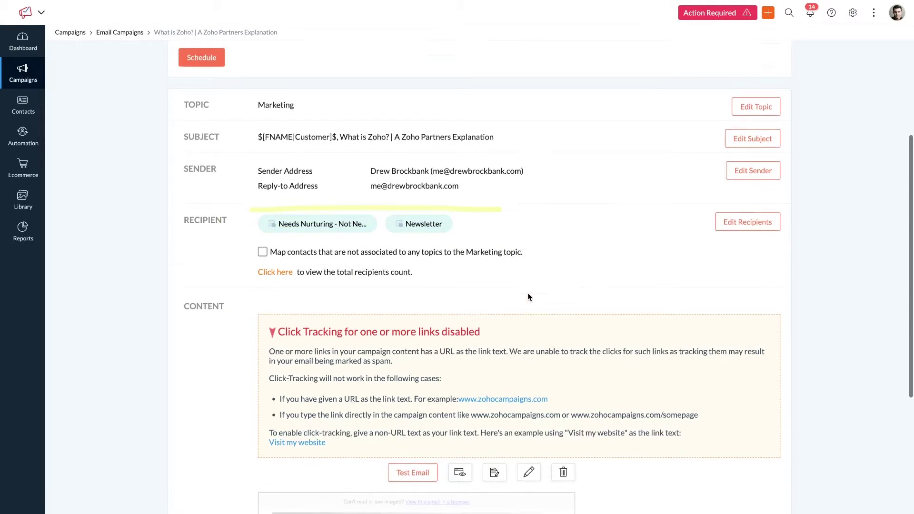
scroll(528, 294, "up", 1)
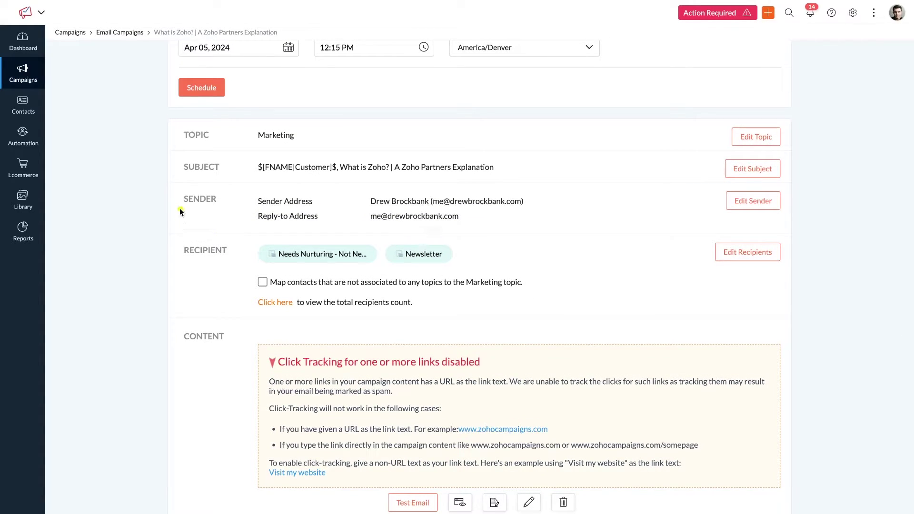
- Check the campaign's sender and reply-to addresses, subject line and topic
left_click_drag(371, 208, 536, 209)
left_click_drag(263, 218, 505, 246)
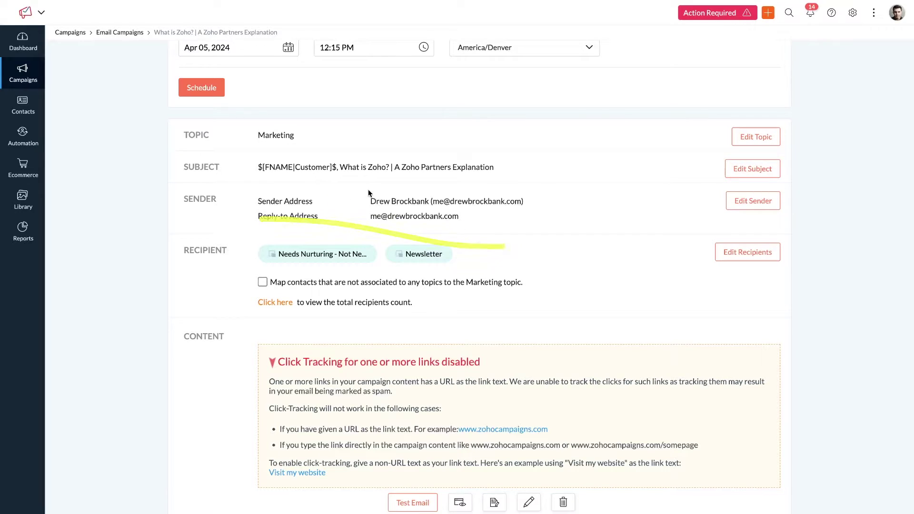
left_click_drag(253, 227, 470, 228)
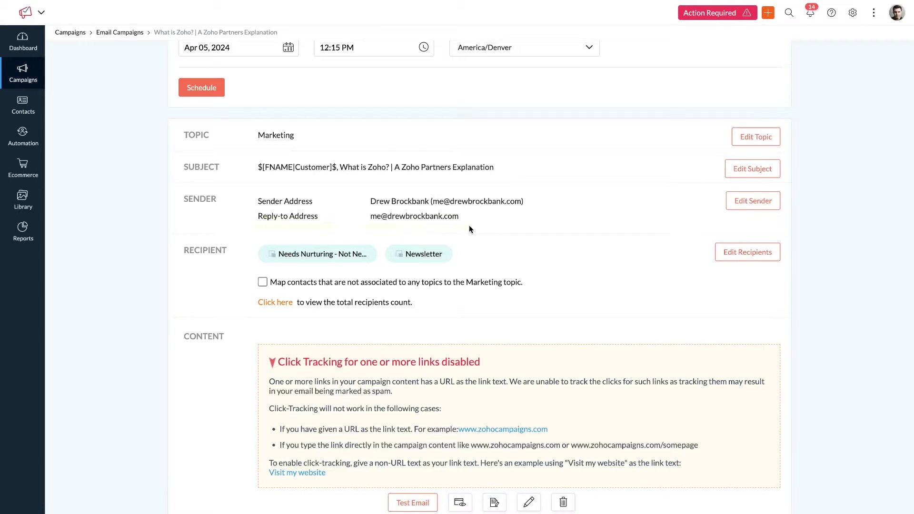
left_click_drag(261, 227, 469, 227)
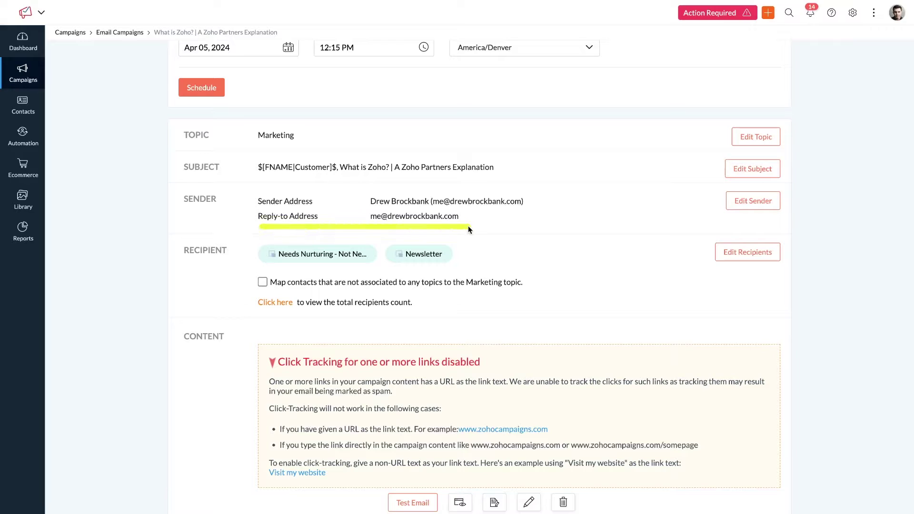
left_click_drag(254, 179, 541, 180)
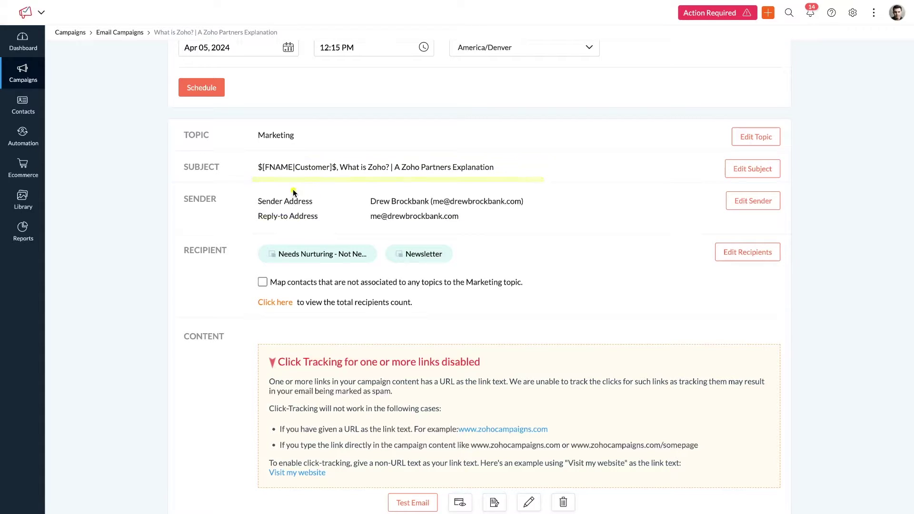
left_click_drag(253, 173, 310, 172)
left_click_drag(258, 144, 314, 144)
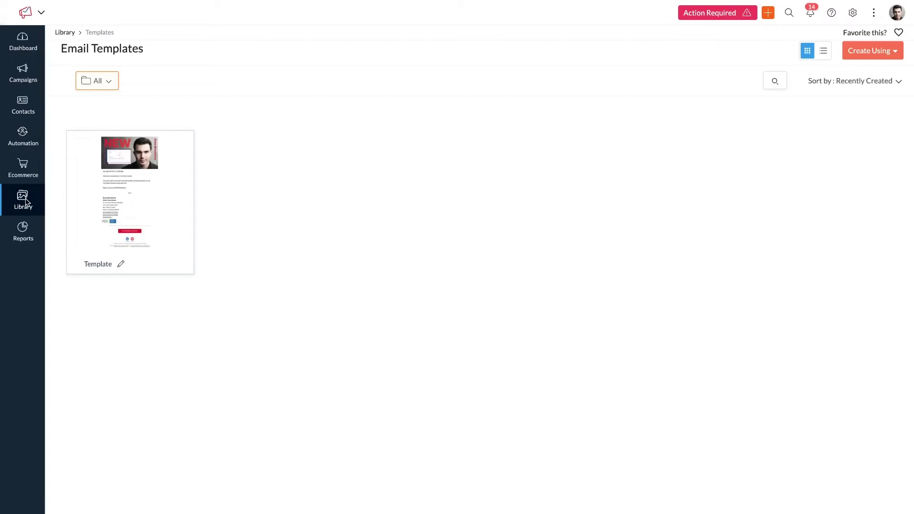
- Open the Email Templates section of the library
mouse_move(26, 202)
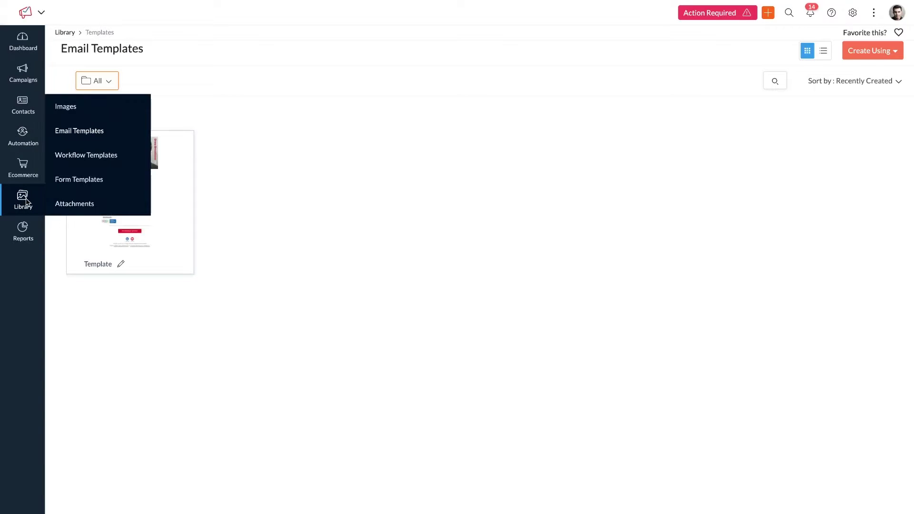
left_click(72, 113)
left_click(95, 130)
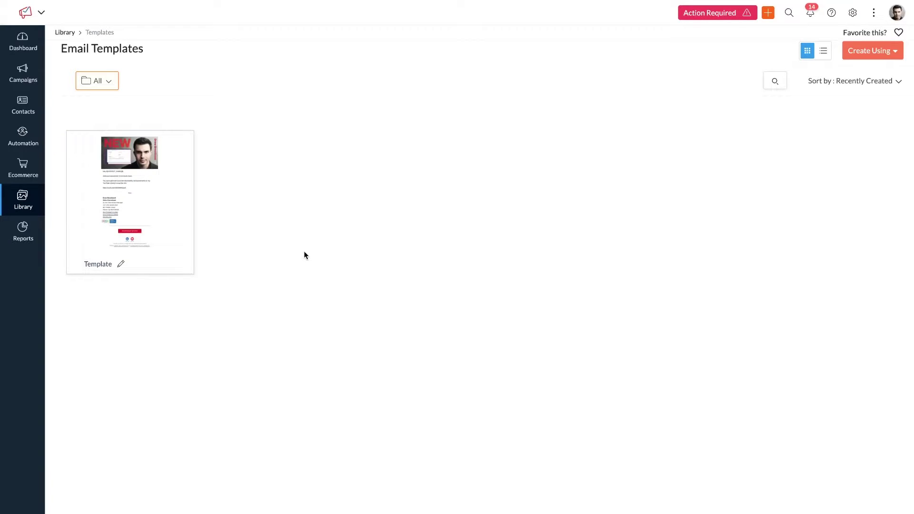
- Inspect the content of the saved email template named Template in the editor and return to the template list
mouse_move(156, 204)
left_click(185, 160)
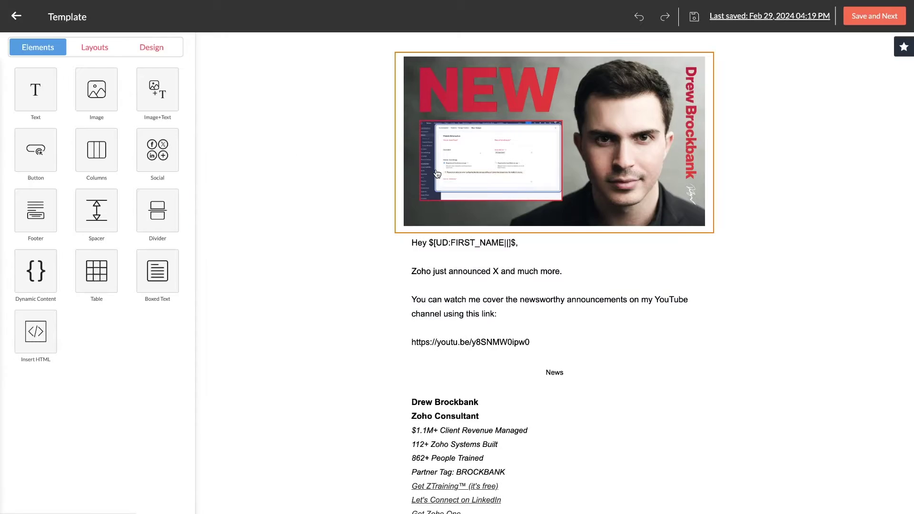
scroll(476, 190, "down", 3)
scroll(447, 196, "up", 4)
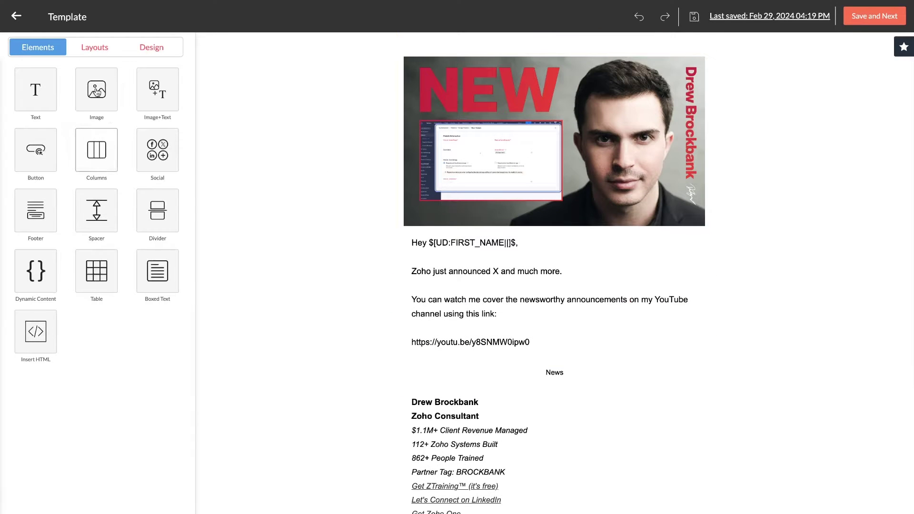
left_click(18, 19)
left_click(496, 106)
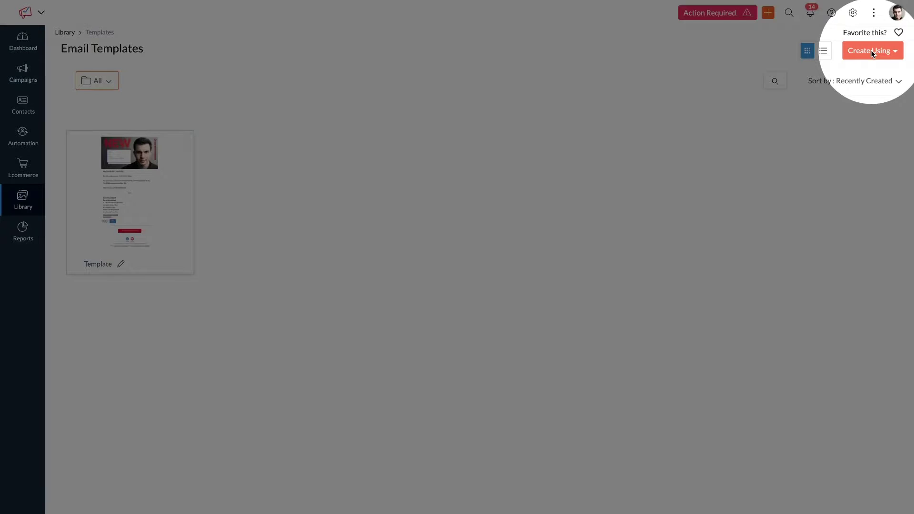
- Start creating a new email template from the Basic Templates gallery
left_click(872, 51)
left_click_drag(814, 75, 858, 75)
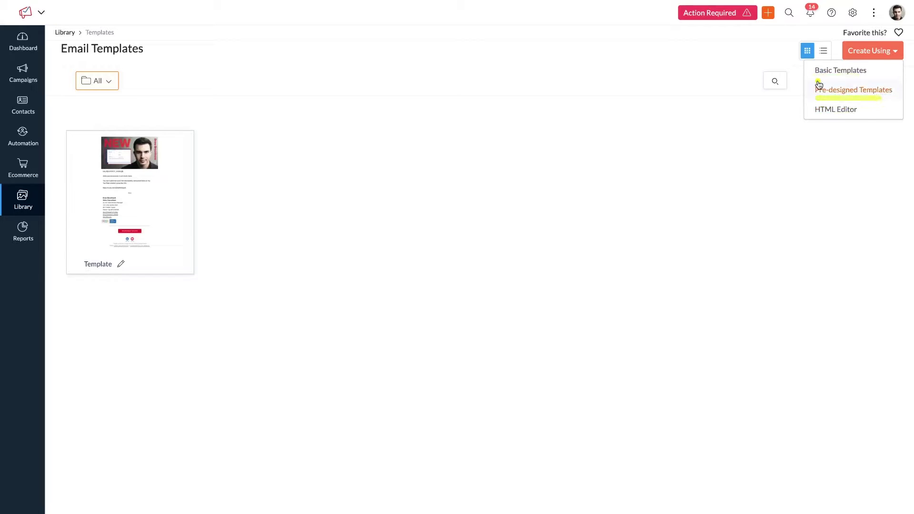
left_click(846, 76)
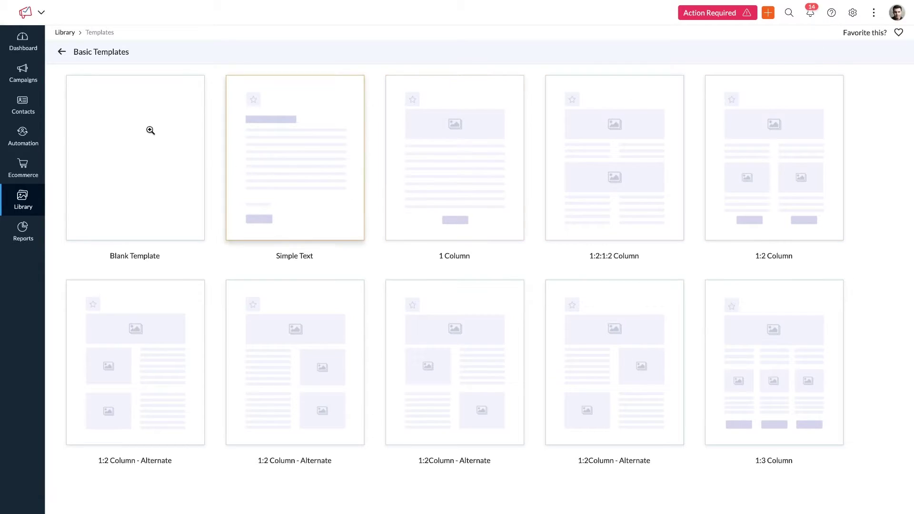
- Leave the Basic Templates gallery and start a new email template from the Pre-designed Templates gallery
left_click(61, 52)
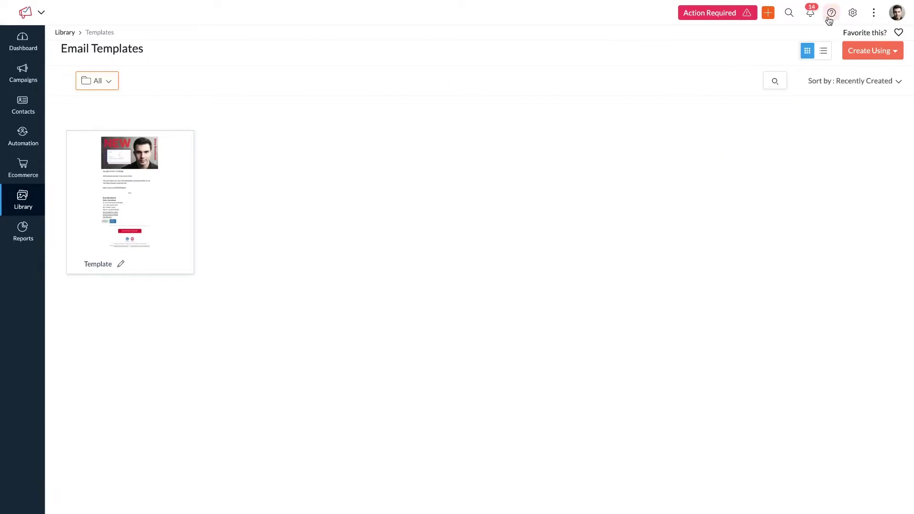
left_click(873, 52)
left_click(857, 89)
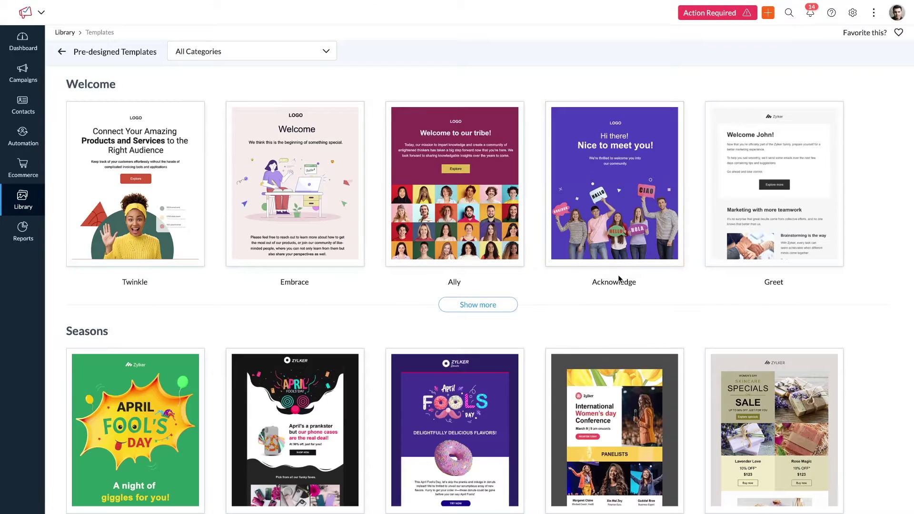
- Browse the pre-designed email templates across all categories, from Welcome and Seasons through Newsletters, Webinar, Survey and Birthday
scroll(618, 275, "down", 1)
scroll(618, 275, "up", 1)
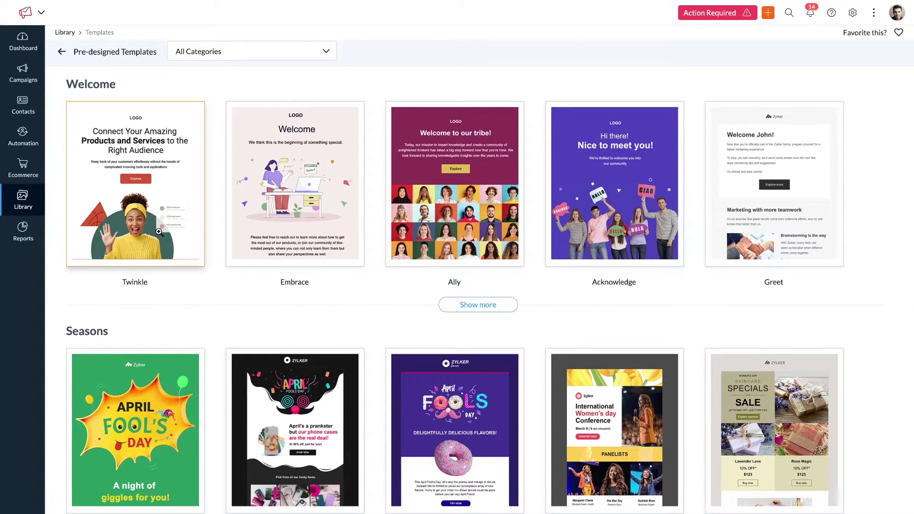
scroll(453, 257, "down", 8)
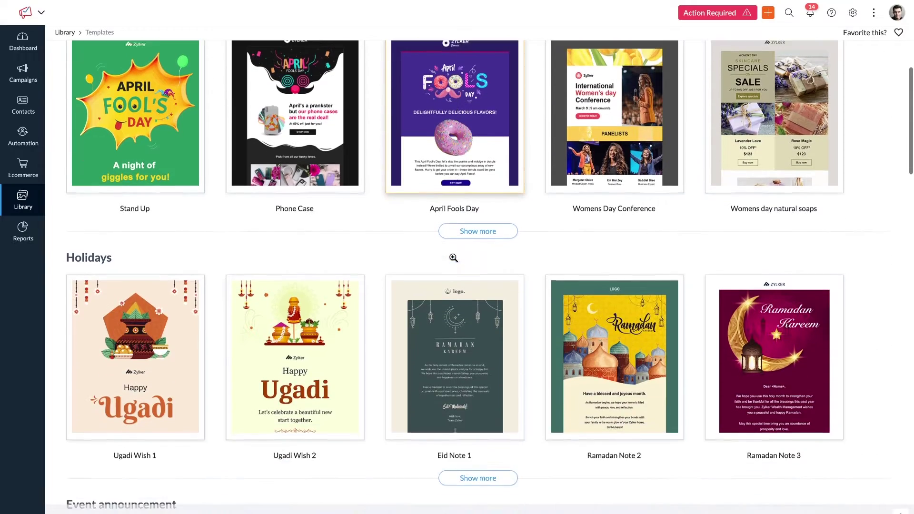
scroll(453, 257, "down", 7)
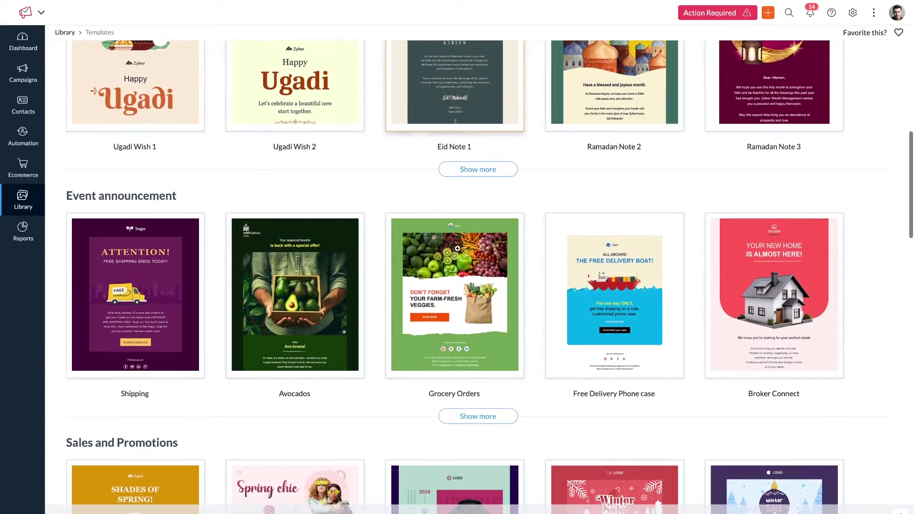
scroll(462, 264, "down", 1)
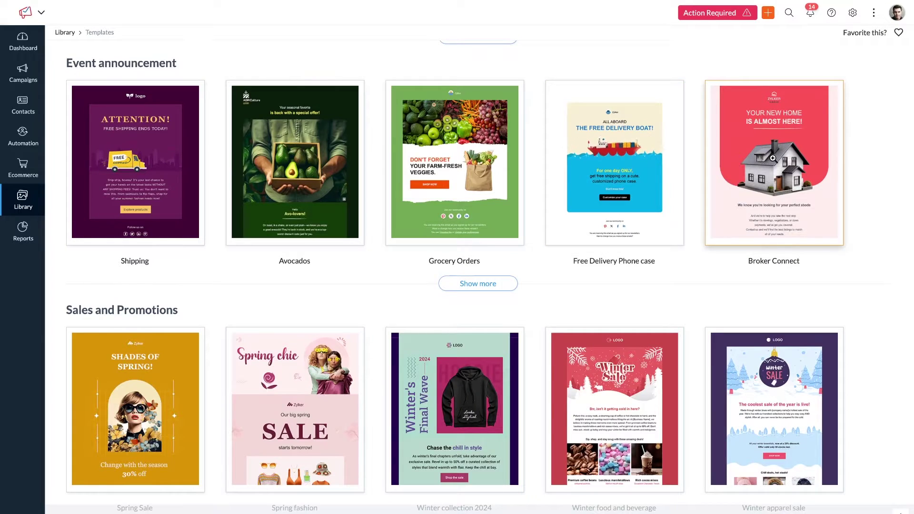
scroll(773, 158, "down", 10)
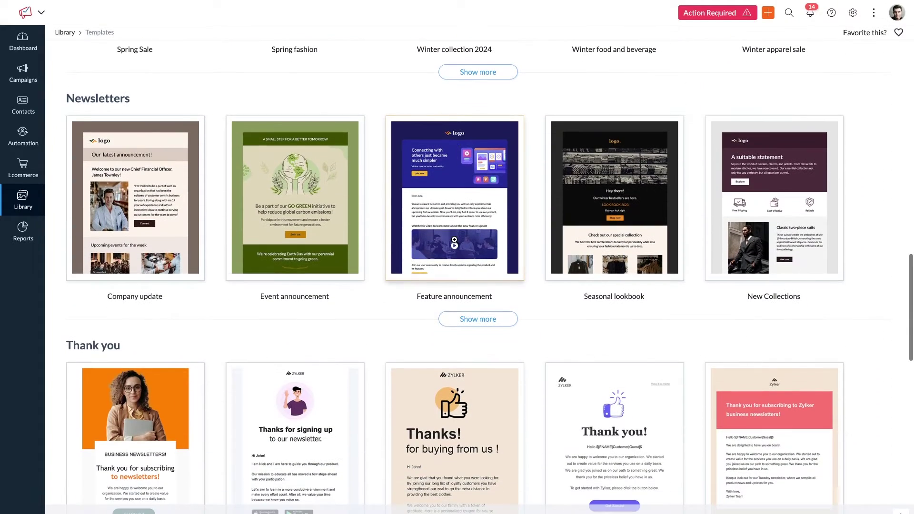
scroll(454, 243, "down", 5)
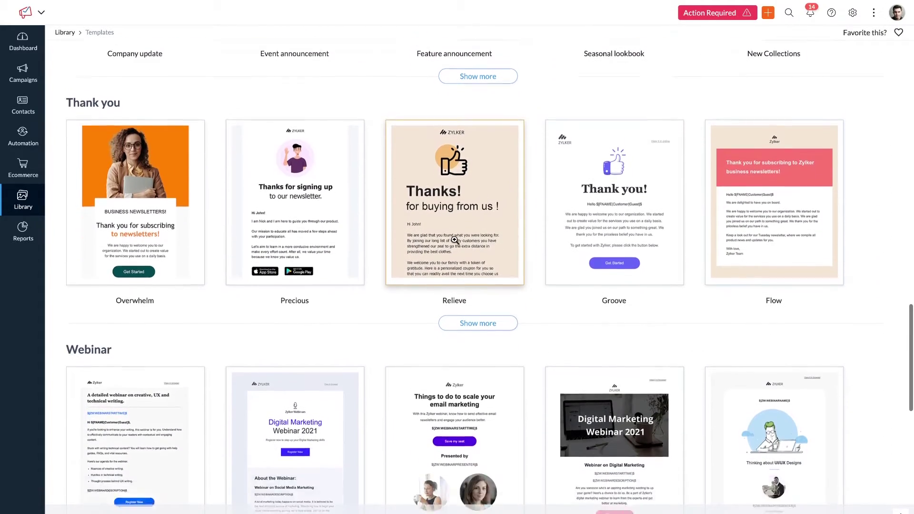
scroll(455, 240, "down", 3)
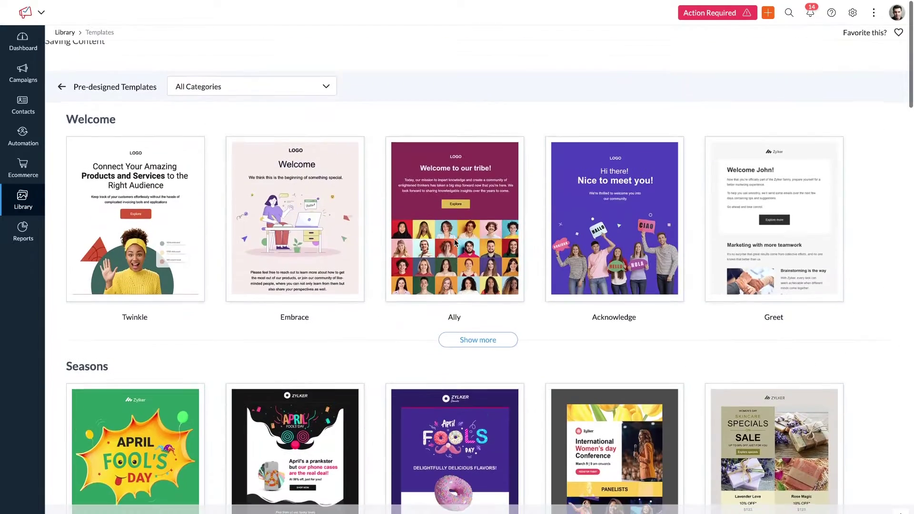
scroll(186, 262, "down", 1)
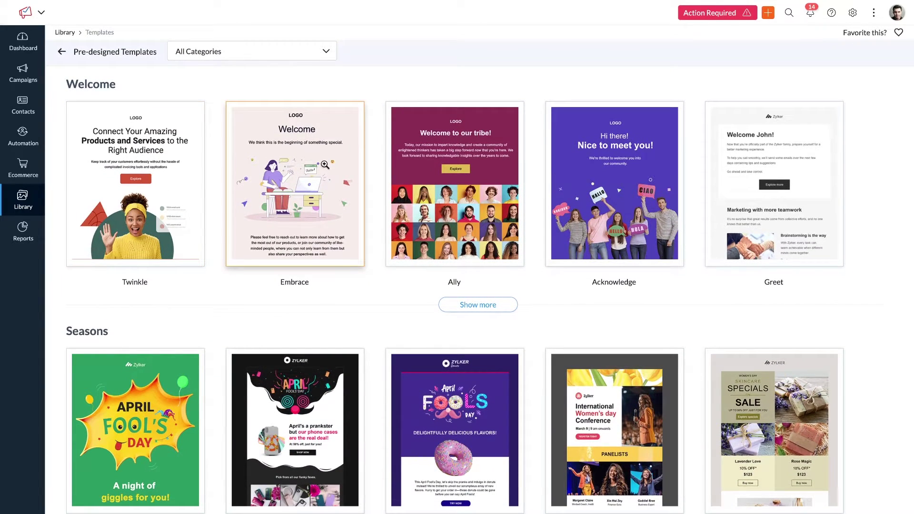
scroll(327, 181, "down", 10)
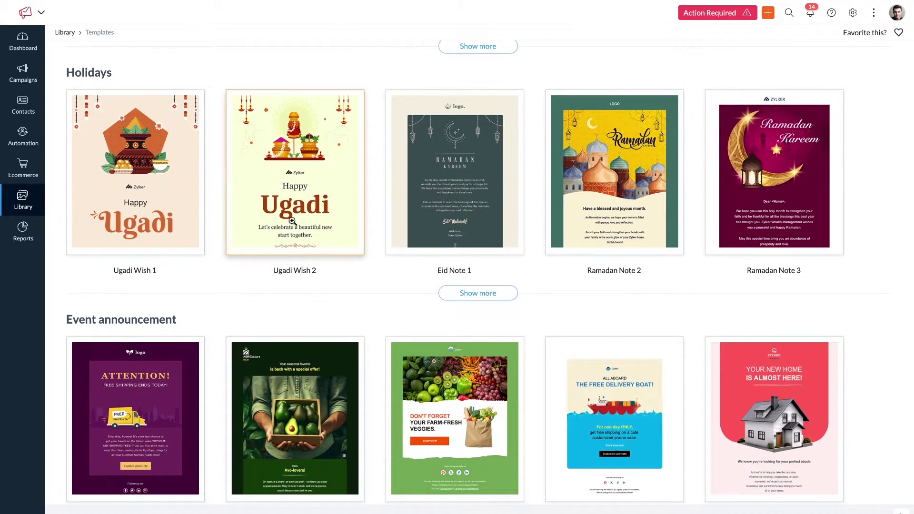
scroll(292, 222, "down", 5)
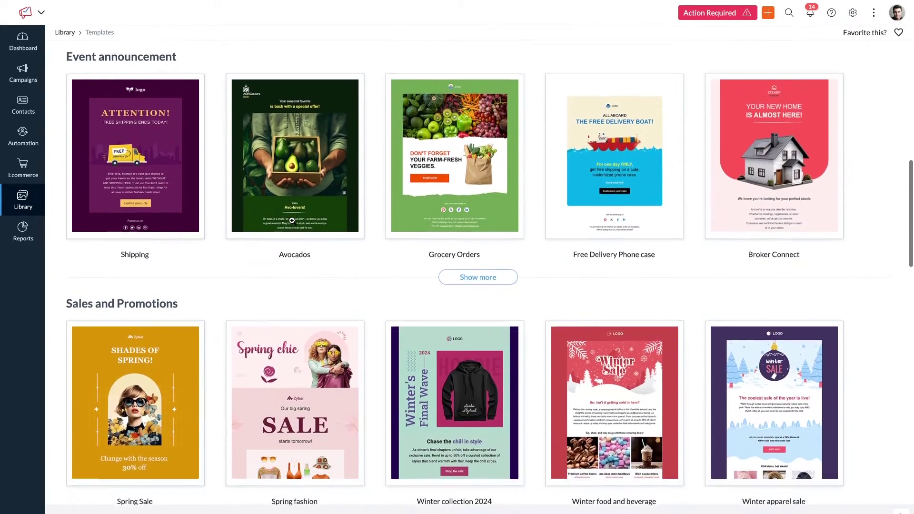
scroll(292, 221, "down", 20)
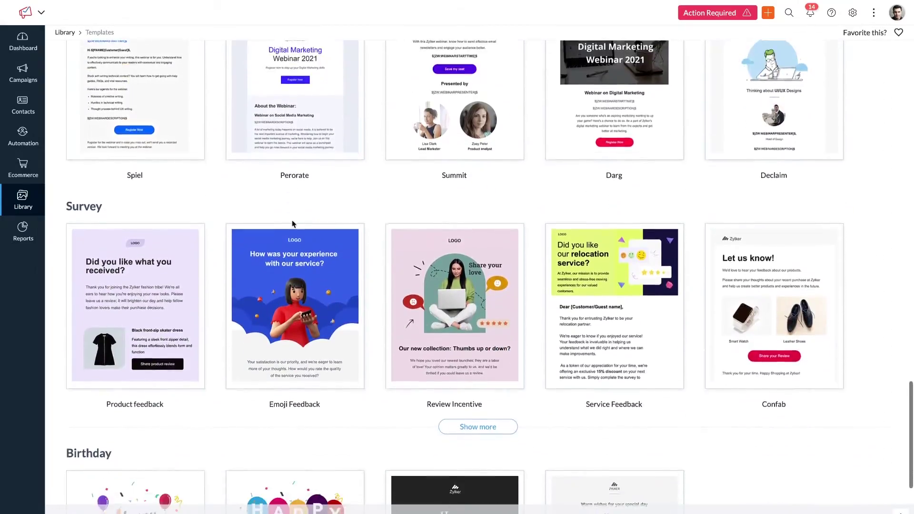
scroll(292, 224, "down", 3)
scroll(292, 224, "up", 20)
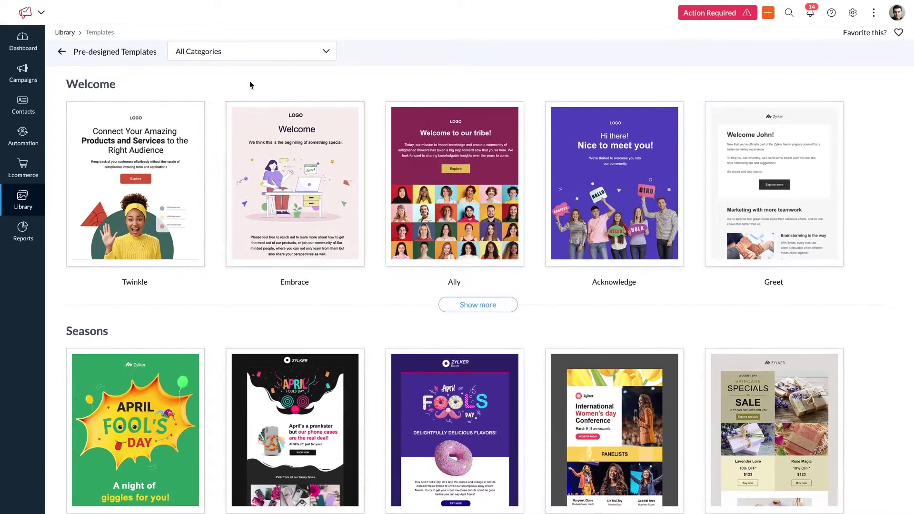
scroll(220, 216, "down", 4)
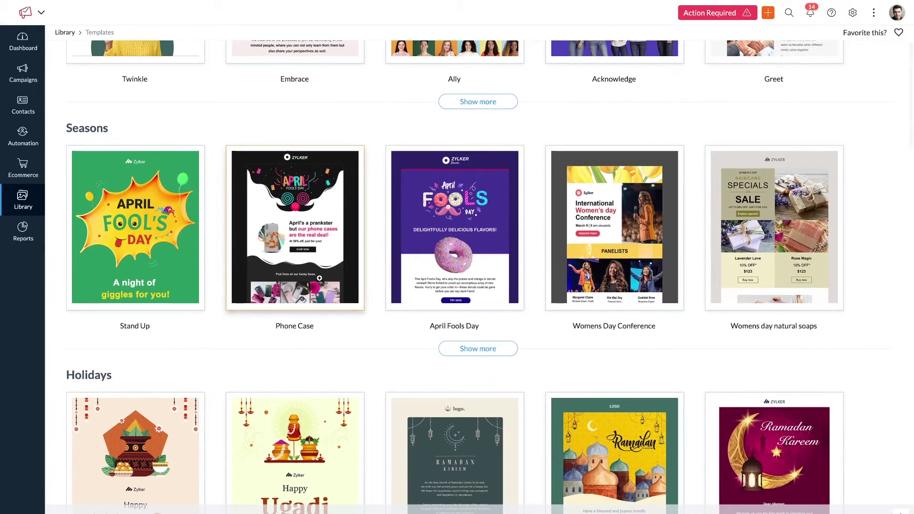
scroll(319, 278, "up", 4)
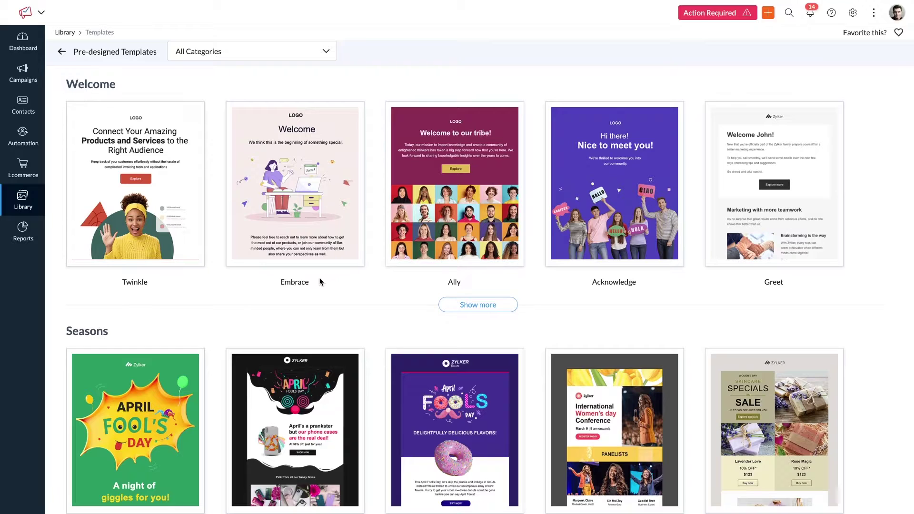
- Return to the email template list and create a new template named Test using the HTML Editor
left_click(62, 51)
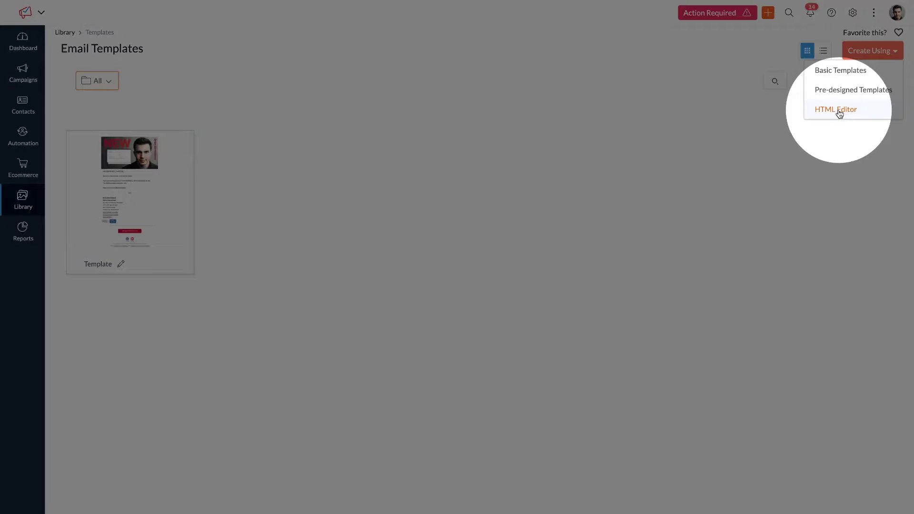
left_click(839, 113)
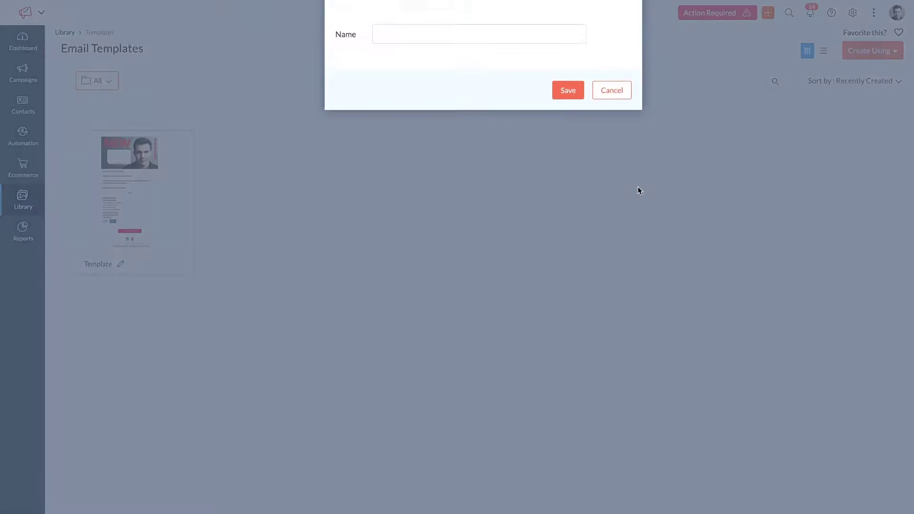
left_click(418, 68)
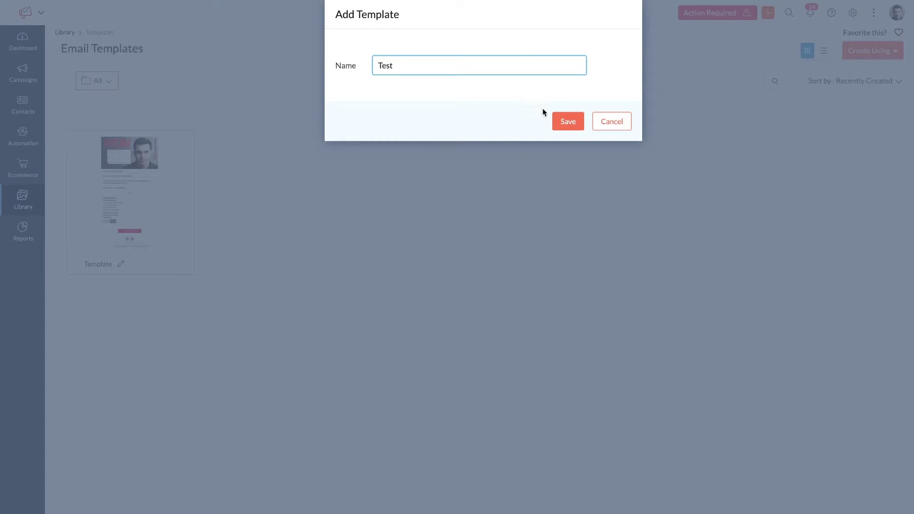
left_click(562, 121)
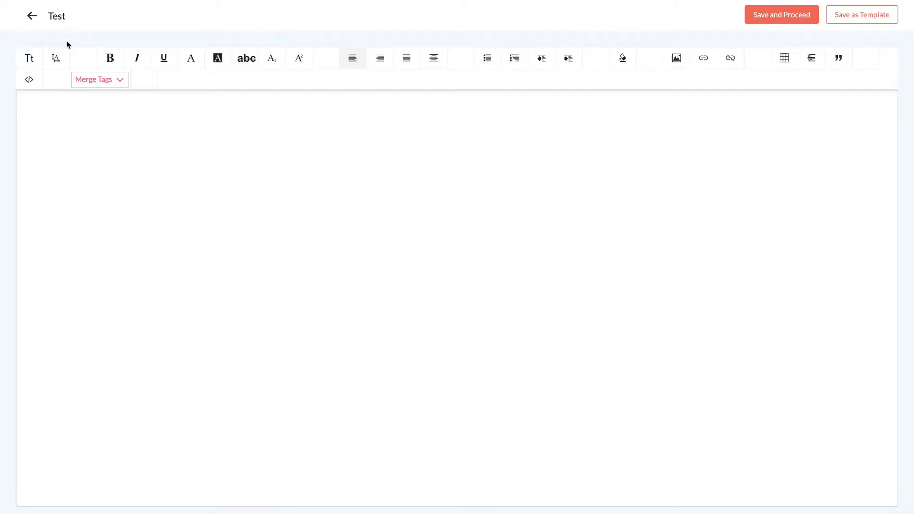
- Examine the merge tag categories and formatting tools in the HTML editor, and close the editor without saving
left_click(127, 90)
scroll(140, 188, "down", 2)
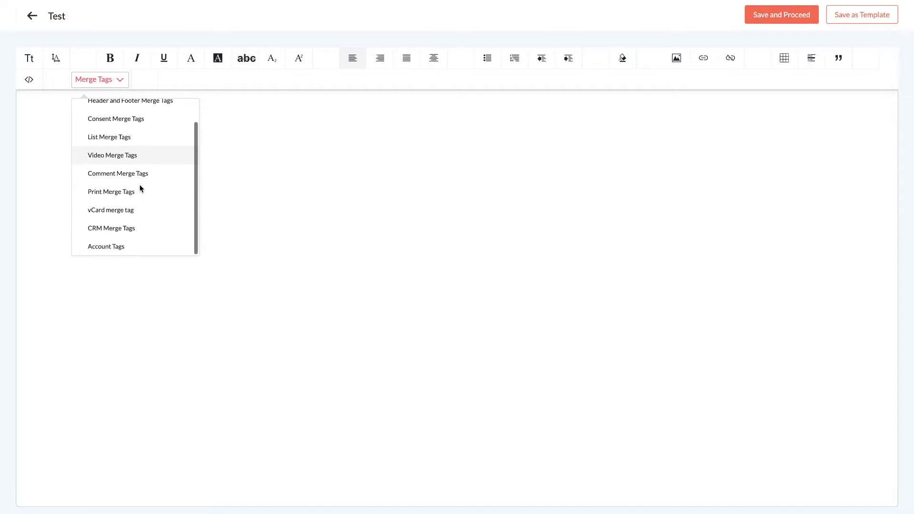
scroll(140, 188, "up", 2)
left_click(312, 120)
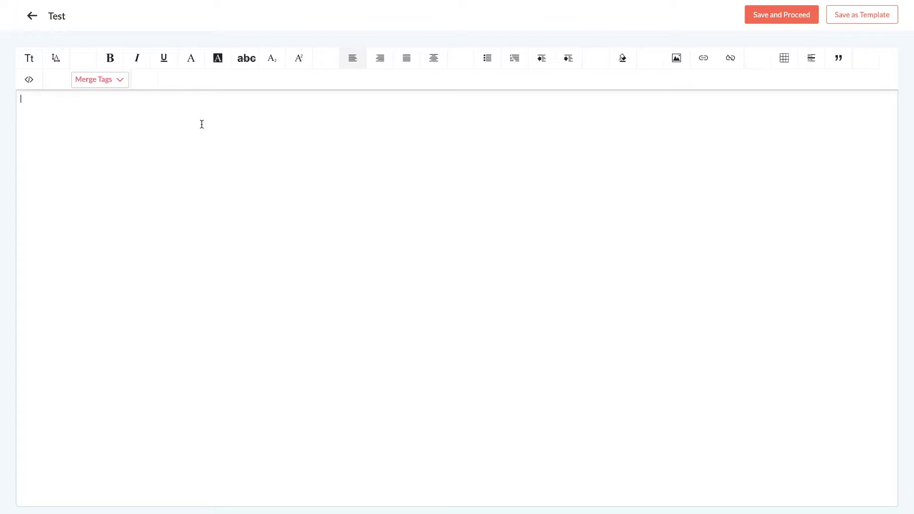
mouse_move(135, 82)
left_mouse_down()
mouse_move(1, 456)
mouse_move(3, 23)
mouse_move(149, 179)
left_mouse_up()
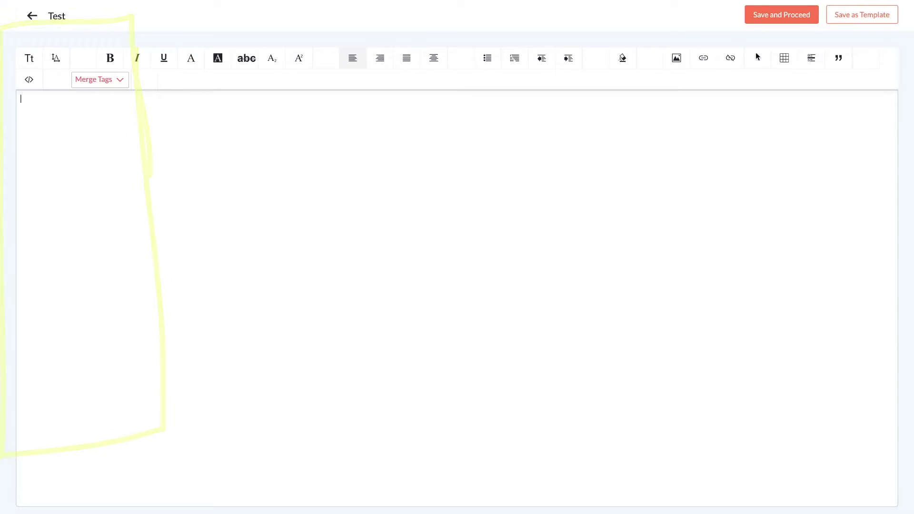
mouse_move(910, 41)
left_mouse_down()
mouse_move(773, 106)
mouse_move(912, 19)
mouse_move(912, 27)
left_mouse_up()
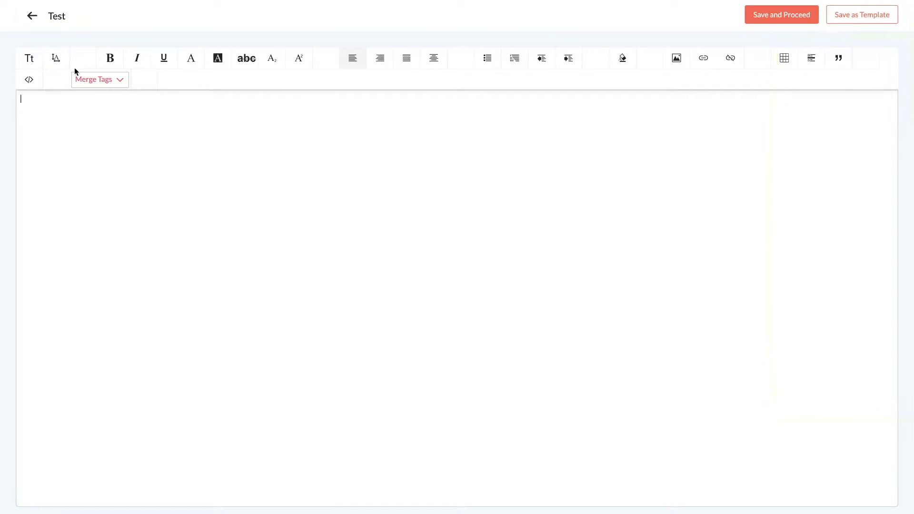
left_click(33, 16)
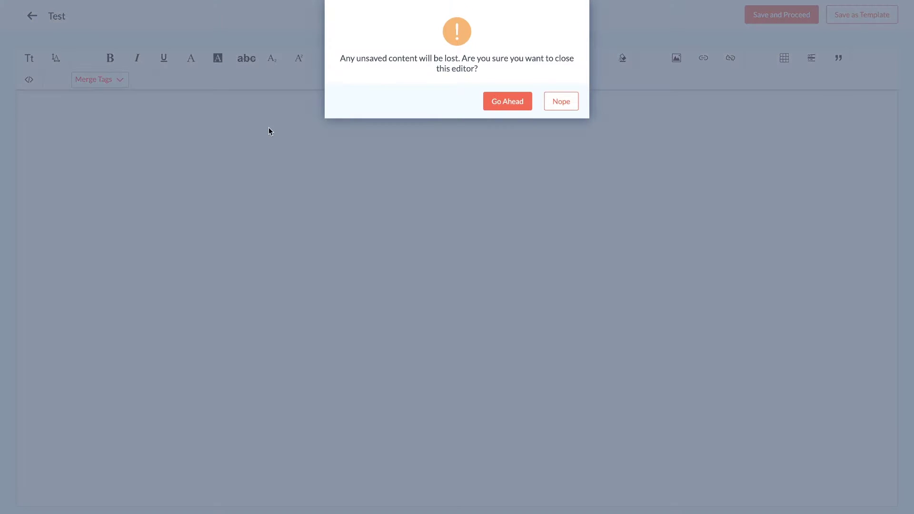
left_click(516, 98)
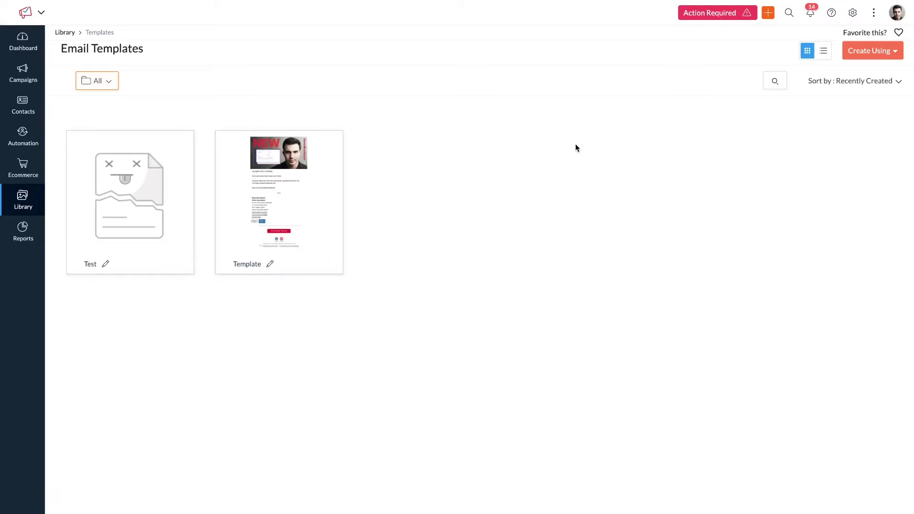
- Delete the Test template from the email template list and dismiss the notification
left_click(174, 241)
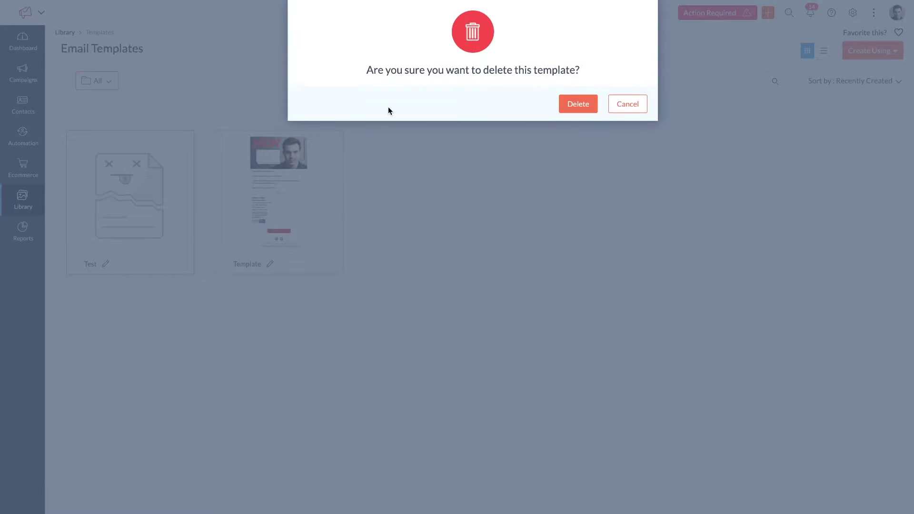
left_click(567, 108)
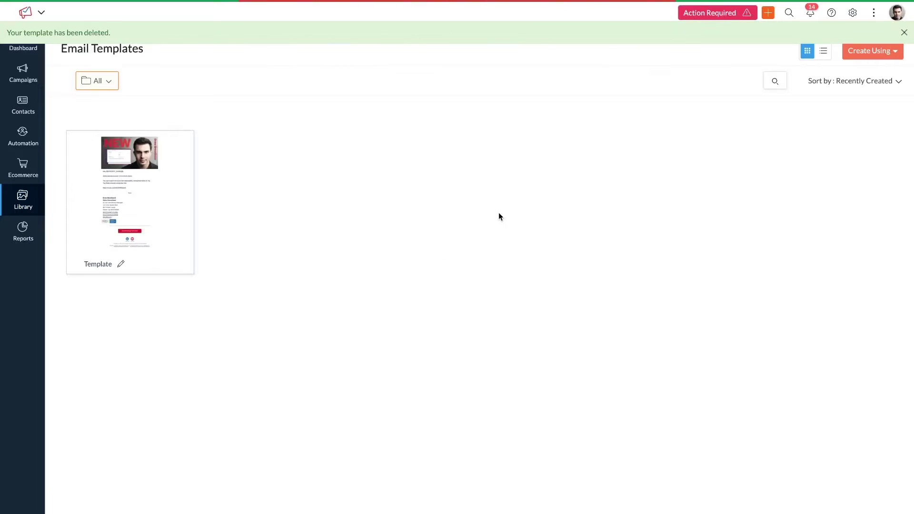
left_click(904, 32)
- Check the template creation options and view the saved email template named Template in the editor, returning to the template list
left_click(885, 51)
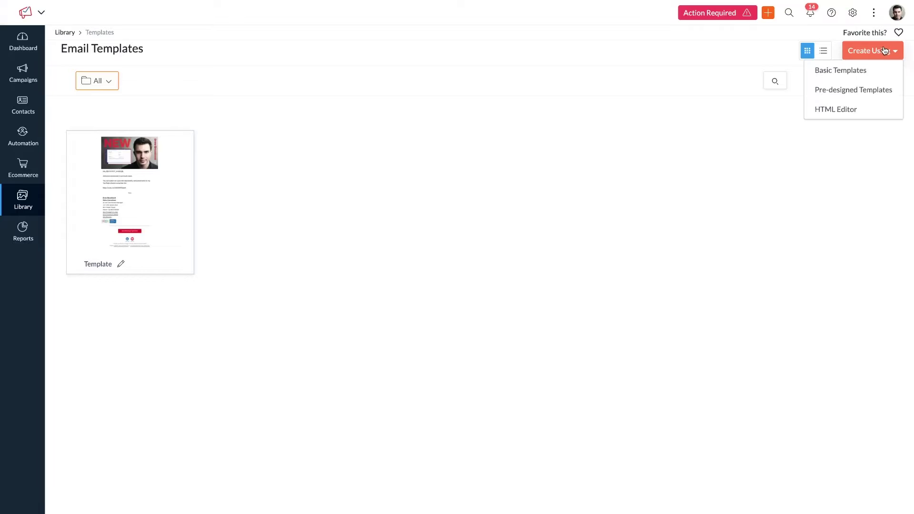
left_click(738, 194)
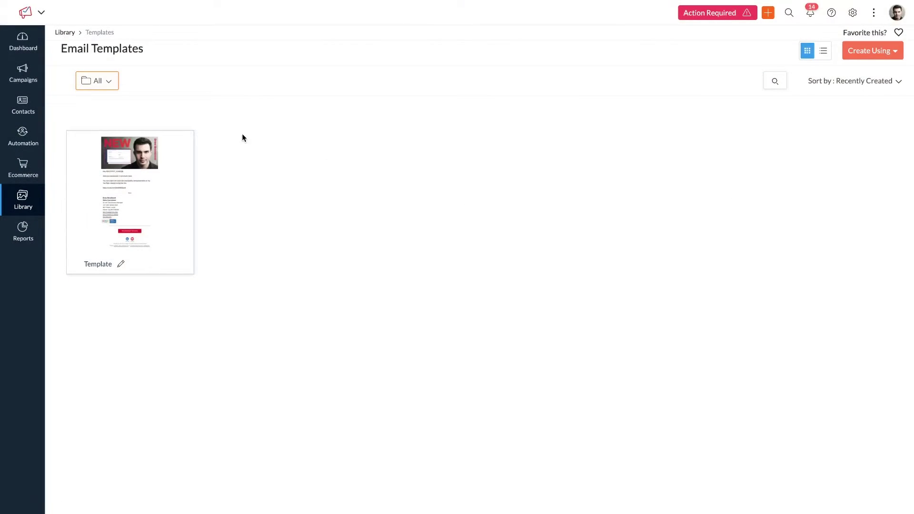
left_click(151, 241)
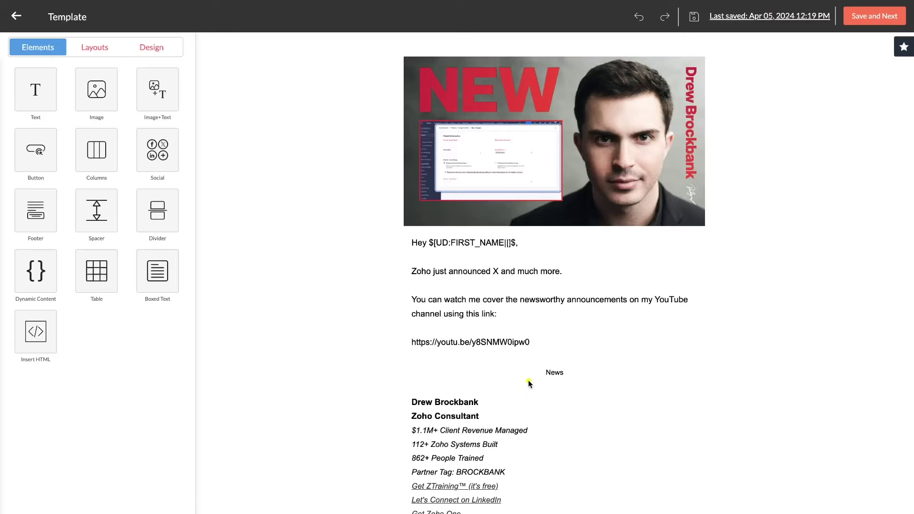
left_click(16, 16)
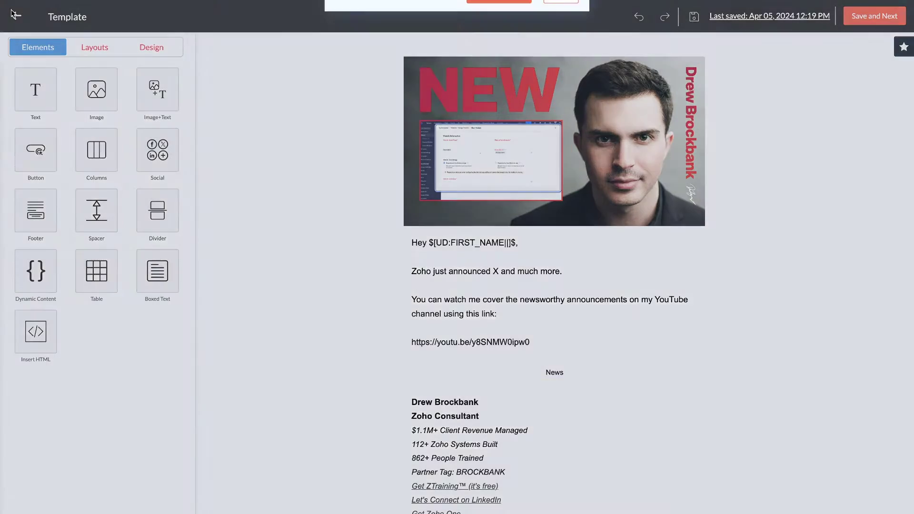
left_click(503, 113)
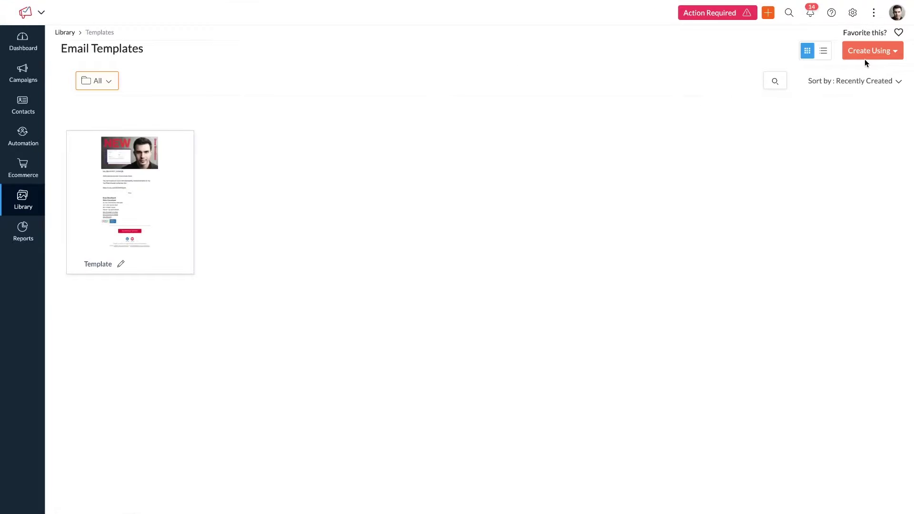
- Reopen the Pre-designed Templates gallery and look over its Seasons and Holidays designs
left_click(865, 56)
left_click(839, 90)
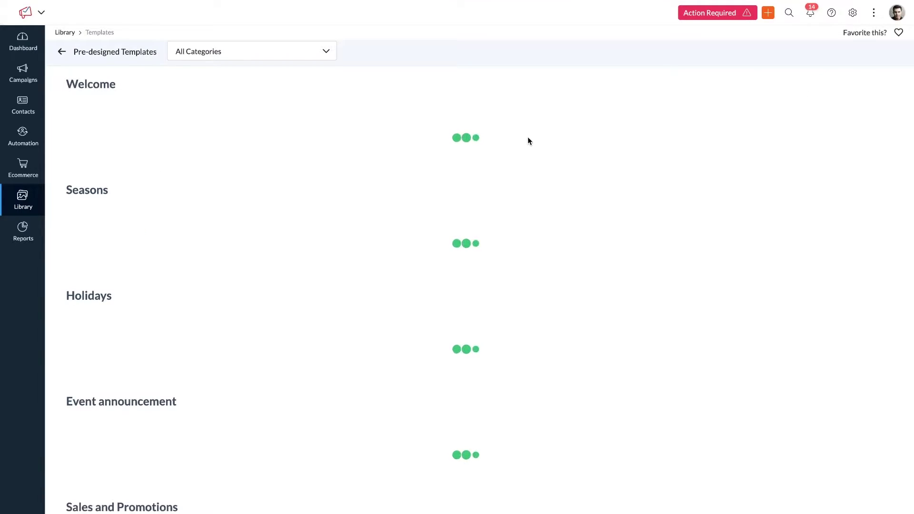
scroll(261, 252, "down", 6)
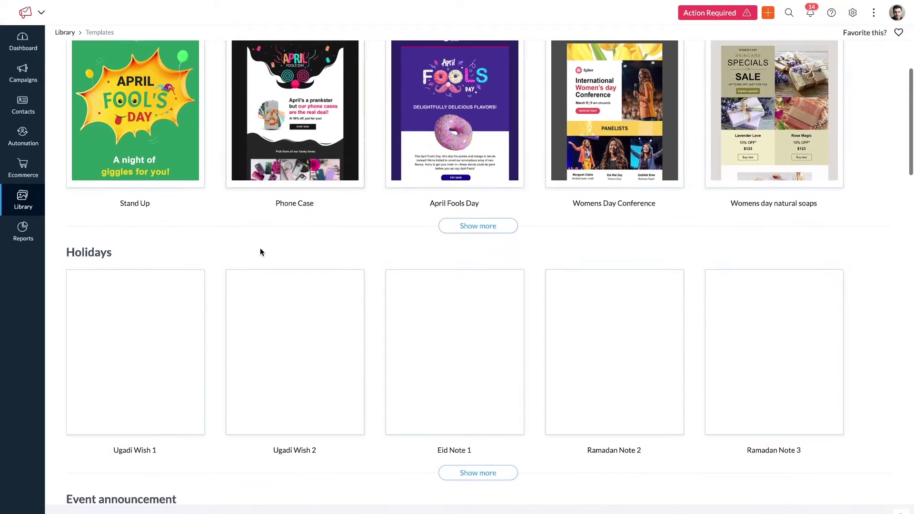
- Preview the Twinkle design from the Welcome category and look through its full layout
scroll(260, 249, "up", 6)
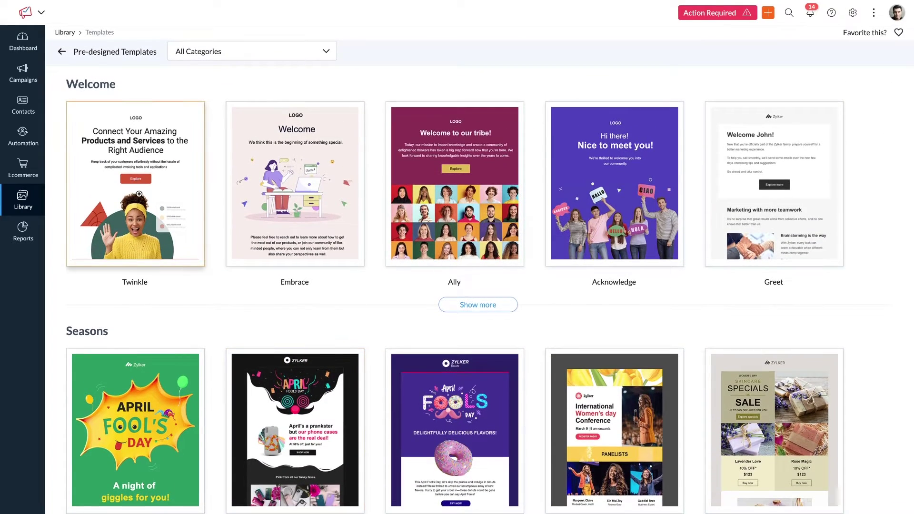
left_click(176, 246)
scroll(426, 244, "down", 7)
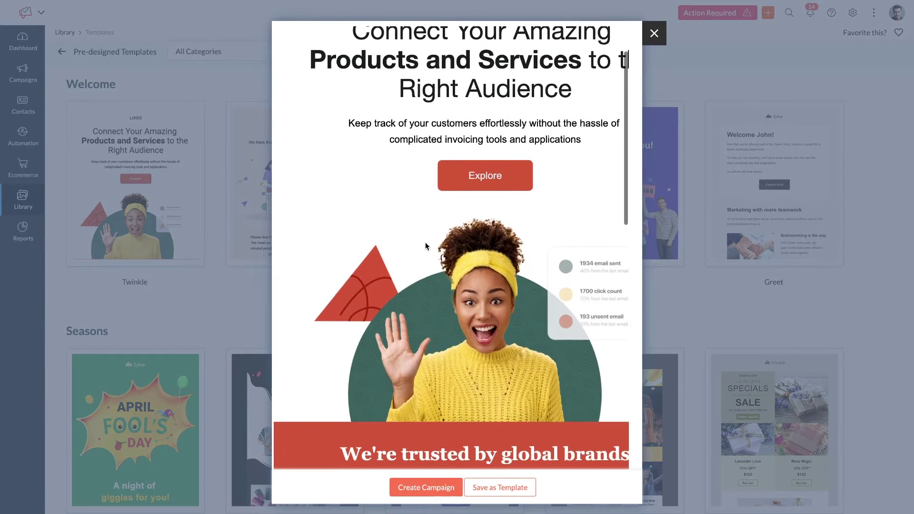
scroll(424, 245, "right", 2)
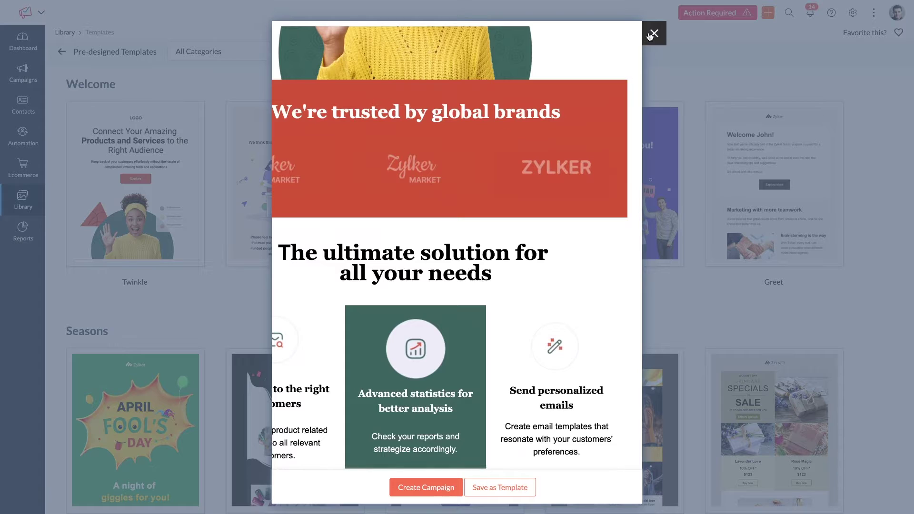
scroll(530, 92, "left", 2)
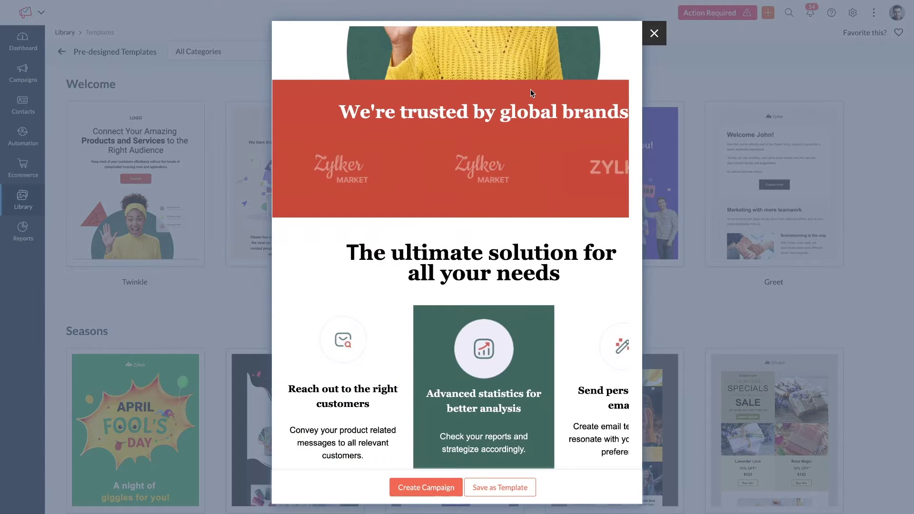
scroll(531, 89, "up", 10)
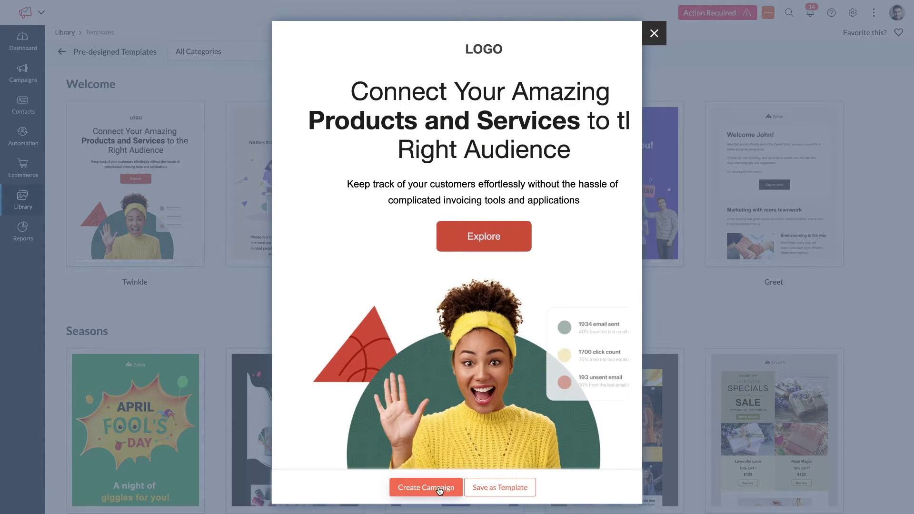
- Save the Twinkle design as a new template named Welcome
left_click(500, 489)
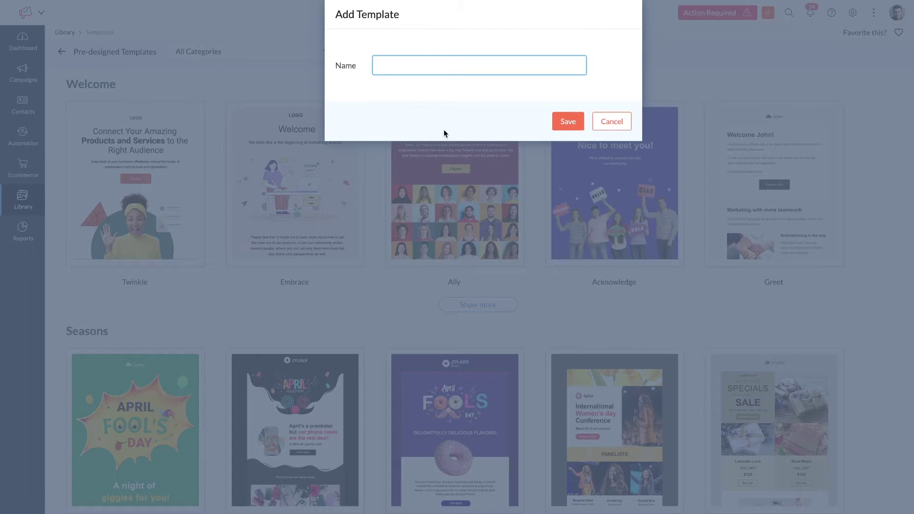
type("Welcome")
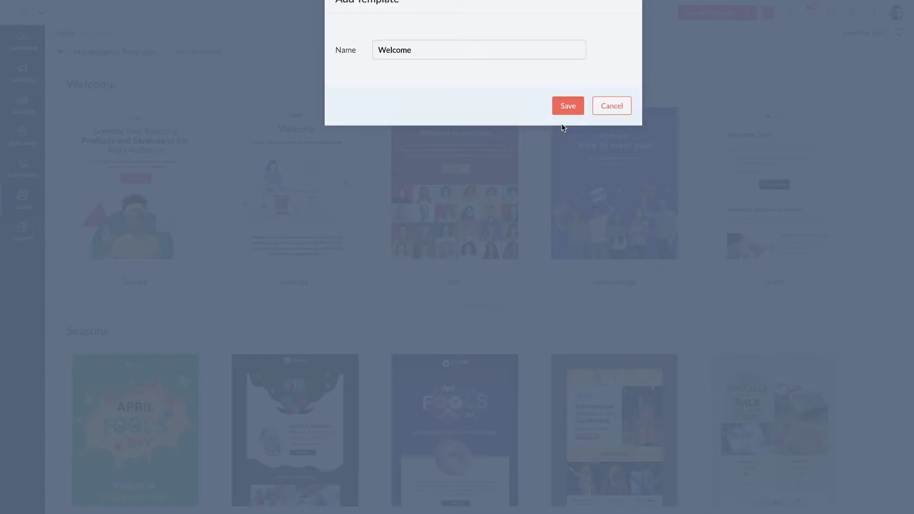
left_click(563, 123)
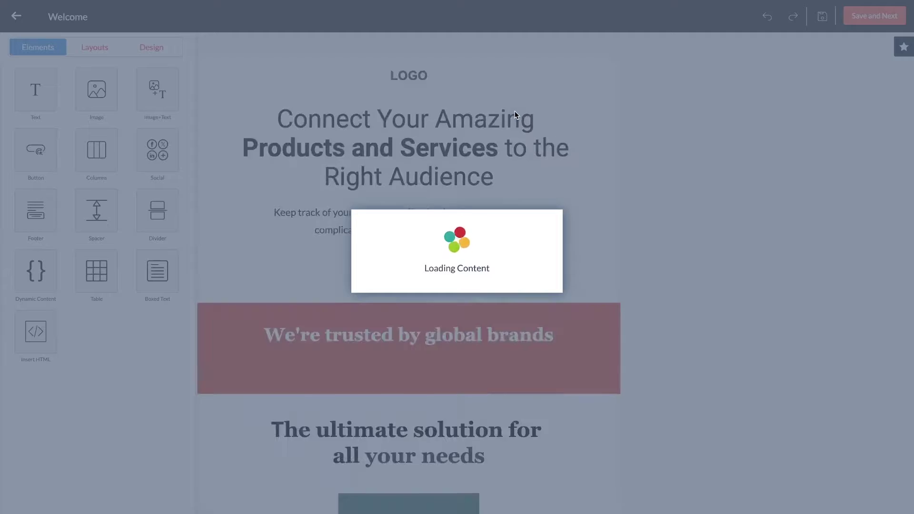
- Look over the Welcome template's content and the available content elements in the editor
scroll(499, 228, "down", 15)
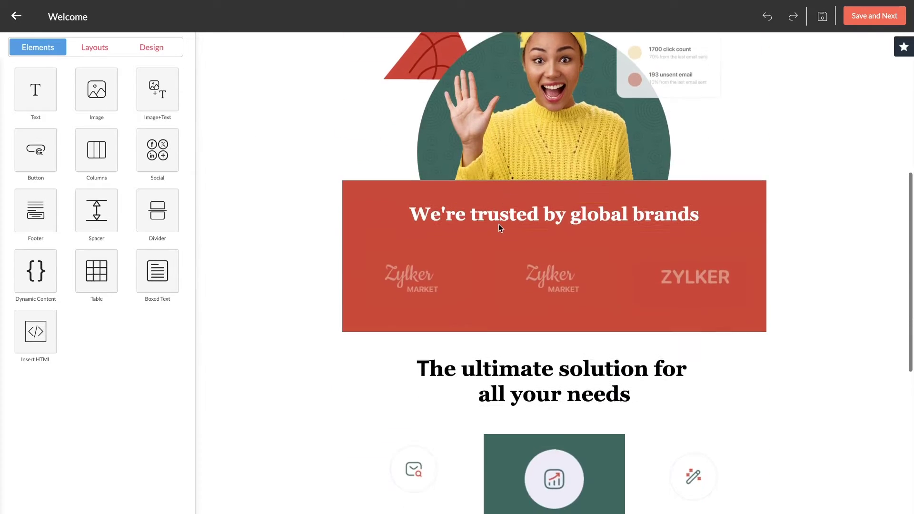
scroll(544, 157, "up", 15)
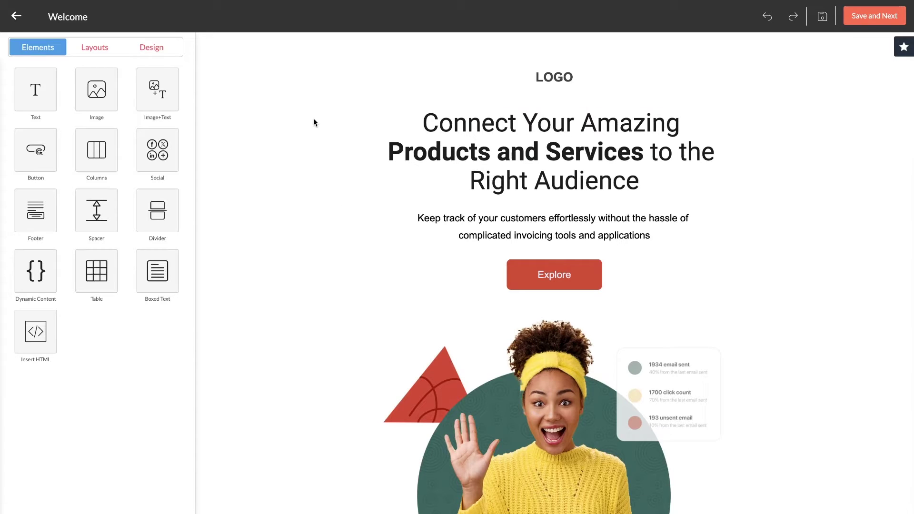
mouse_move(670, 53)
left_mouse_down()
mouse_move(371, 55)
mouse_move(730, 362)
left_mouse_up()
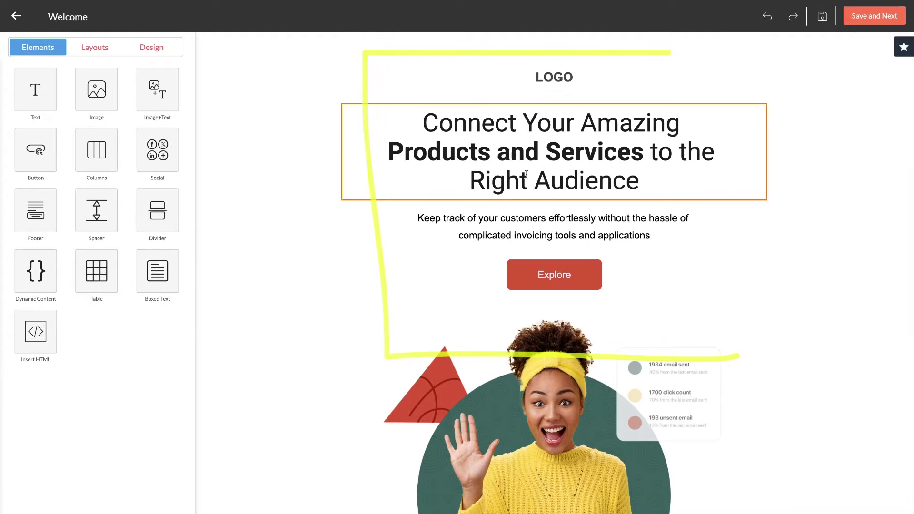
mouse_move(190, 55)
left_mouse_down()
mouse_move(4, 388)
mouse_move(206, 382)
mouse_move(195, 54)
left_mouse_up()
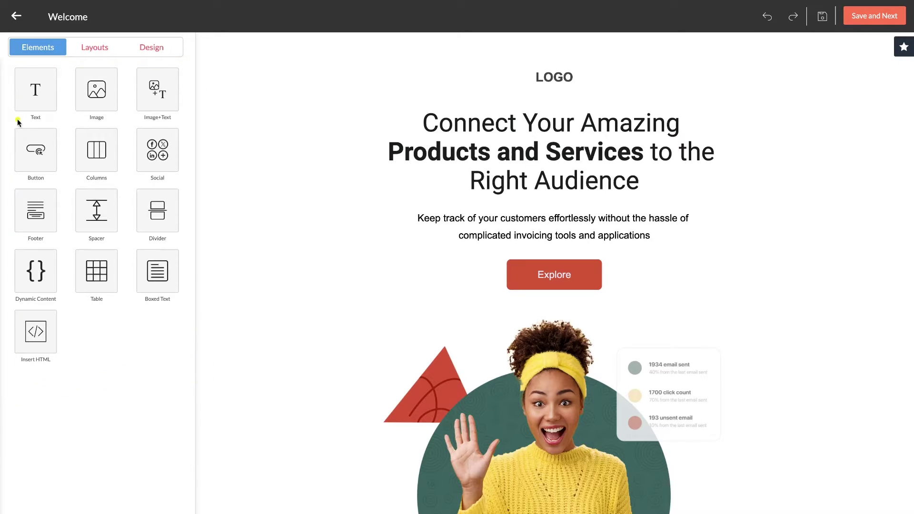
left_click_drag(15, 119, 60, 120)
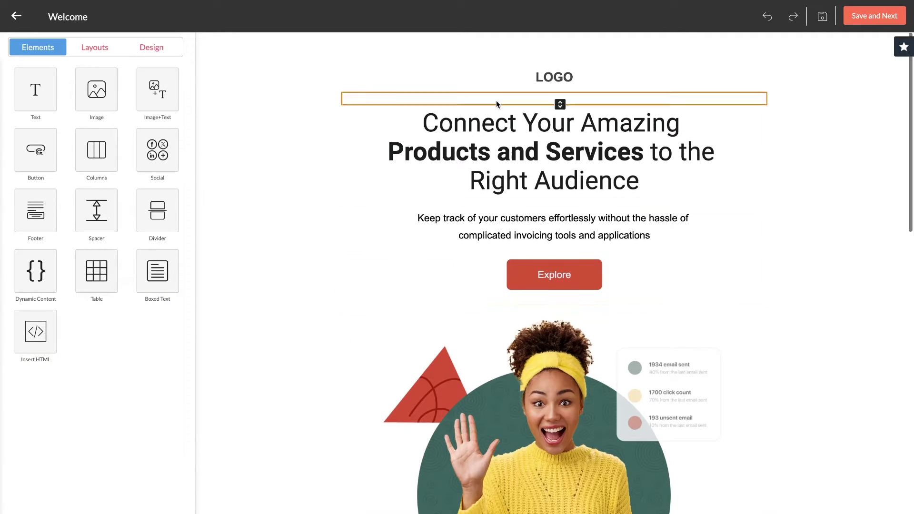
- Inspect the text properties and formatting options of the LOGO, heading and paragraph blocks, and close the properties
left_click(571, 74)
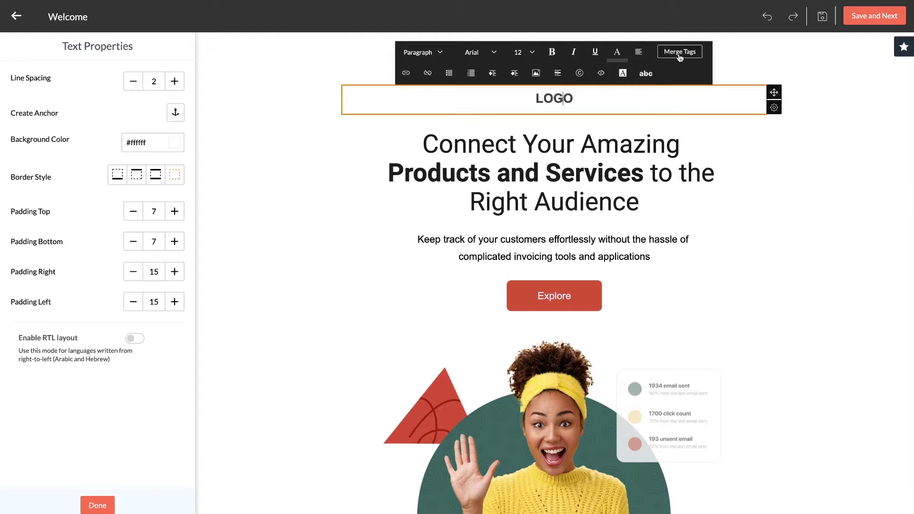
left_click(624, 152)
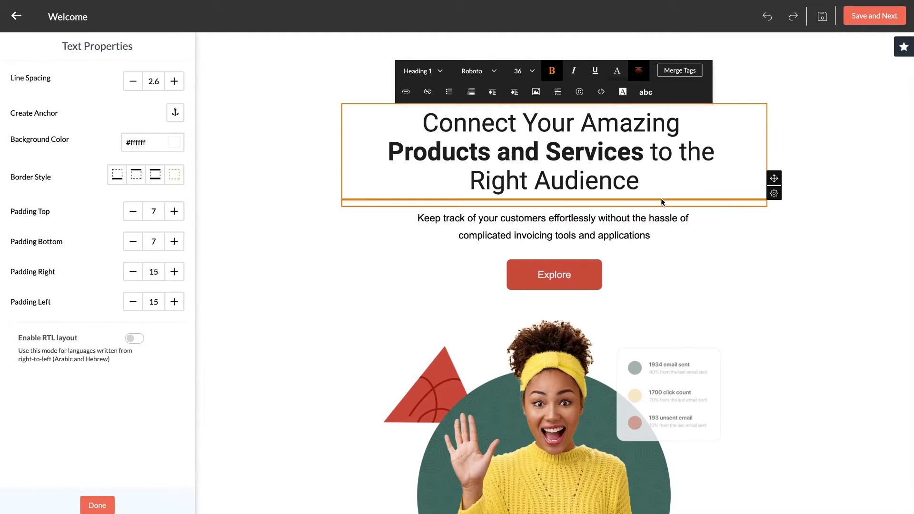
left_click(666, 238)
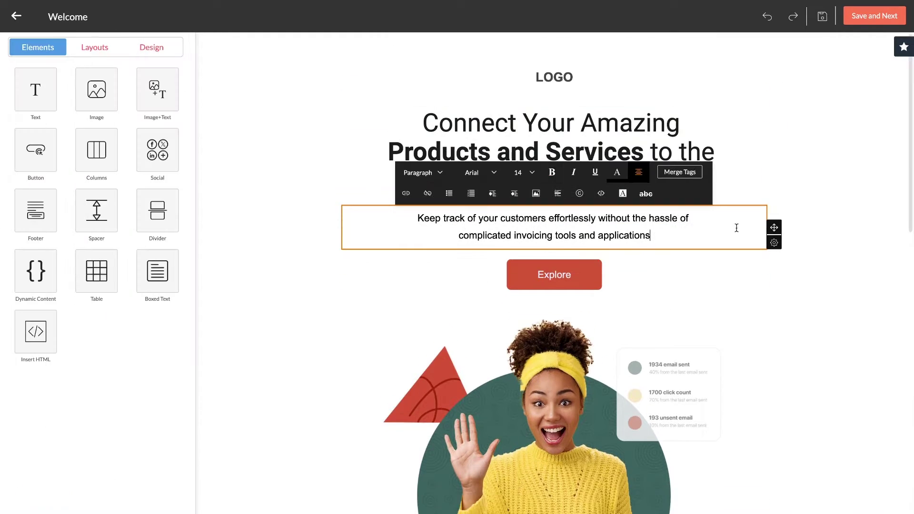
left_click(700, 80)
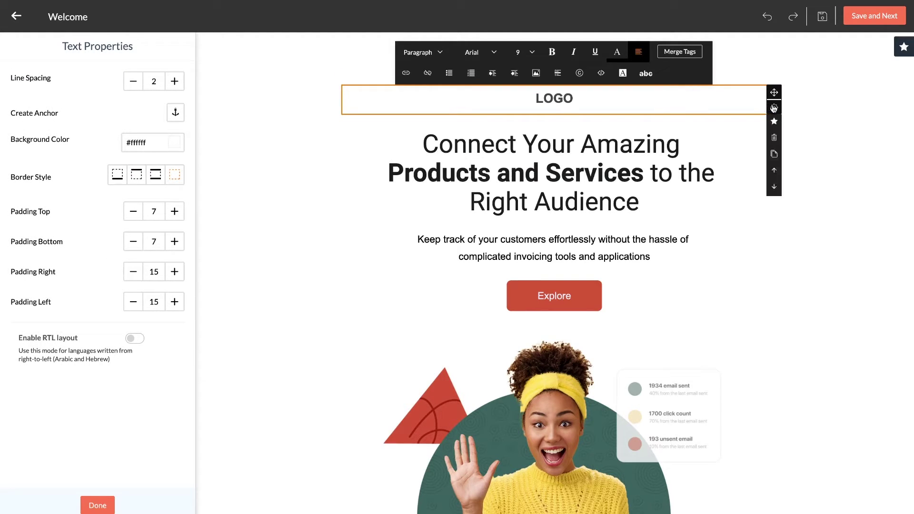
left_click(98, 504)
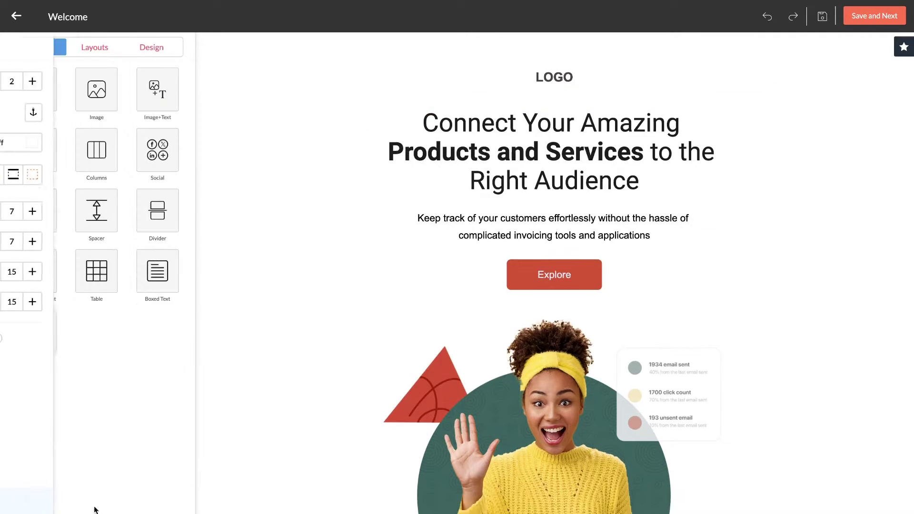
- Insert a single-image block above the LOGO text and fill it with the Zoho Authorized Partner image from My Files
left_click_drag(97, 87, 556, 78)
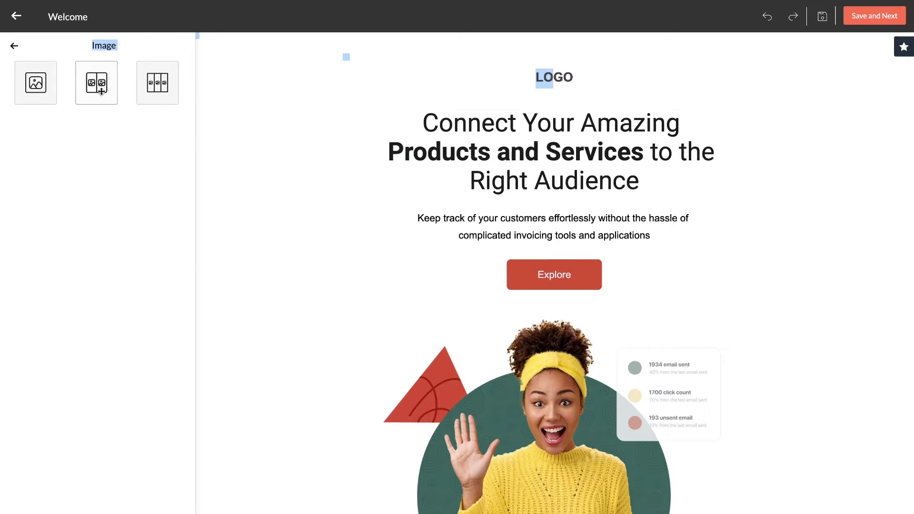
left_click_drag(17, 92, 524, 59)
left_click(567, 130)
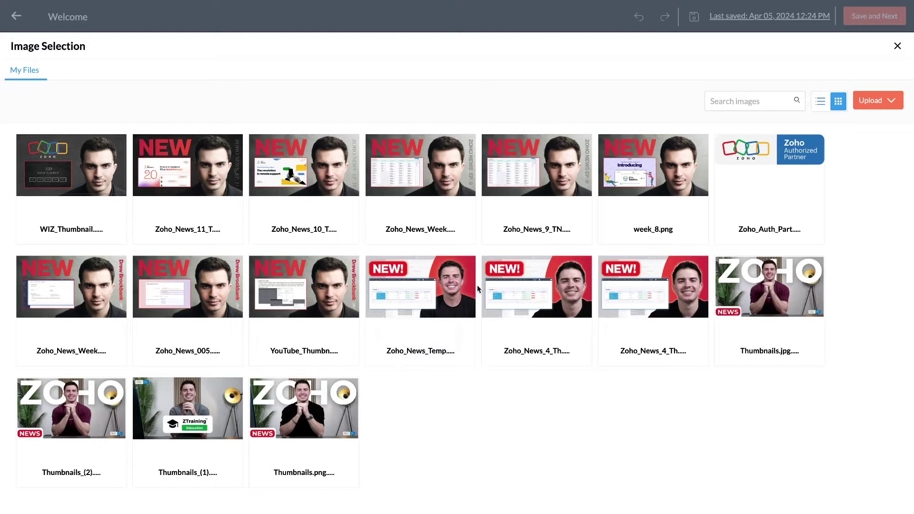
left_click(770, 211)
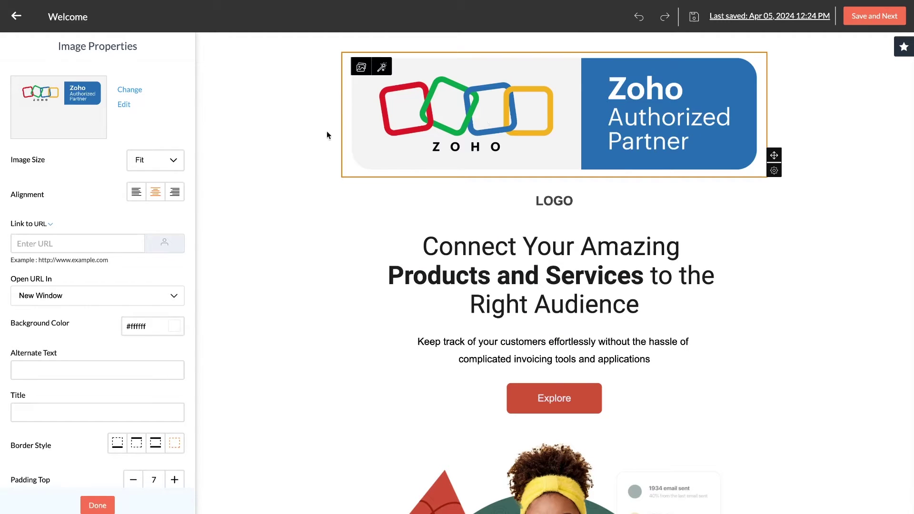
- Set the Zoho Authorized Partner image's size to Small and align it to the center
scroll(116, 234, "down", 3)
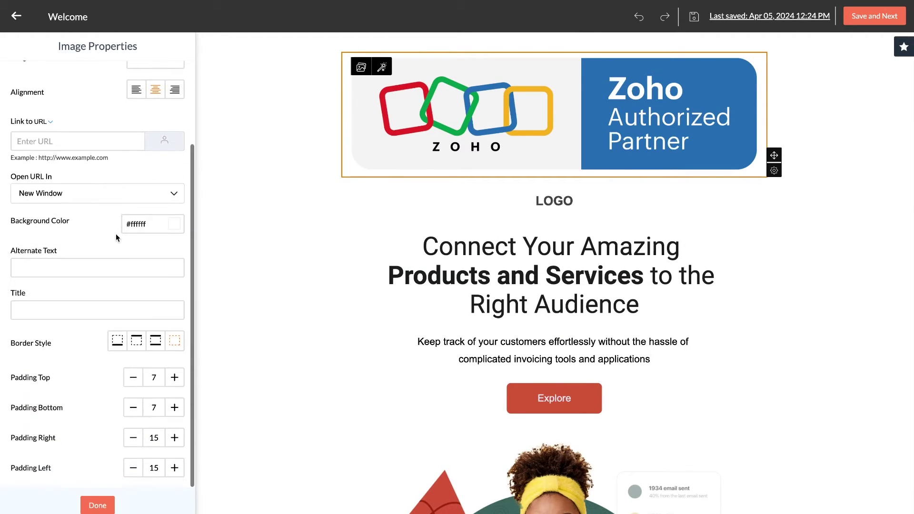
scroll(116, 236, "up", 3)
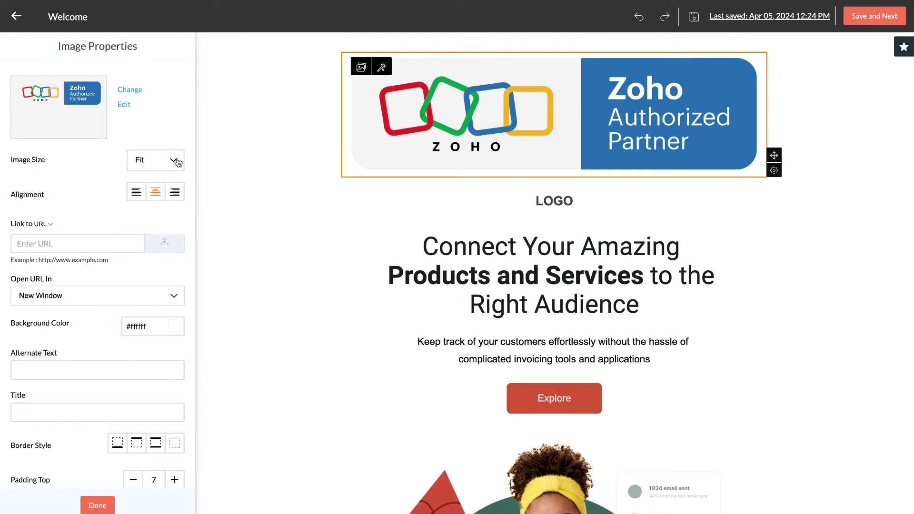
left_click(177, 162)
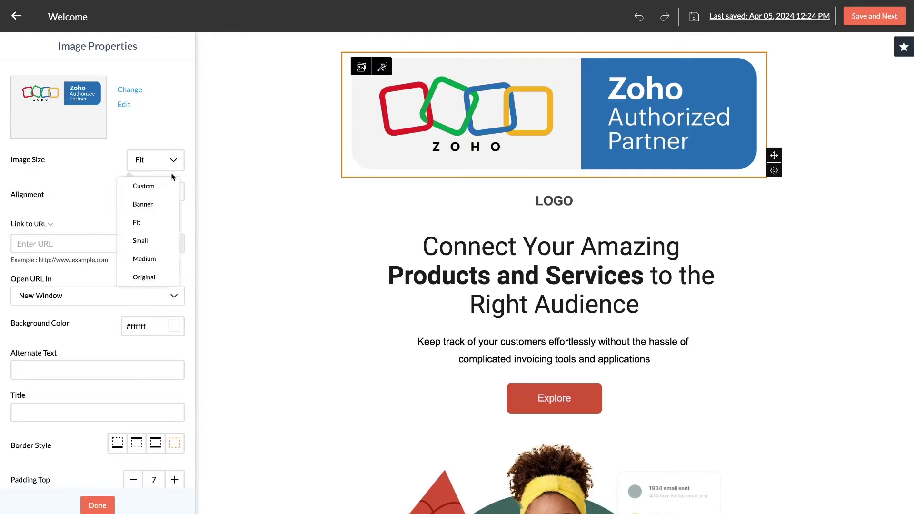
left_click(143, 241)
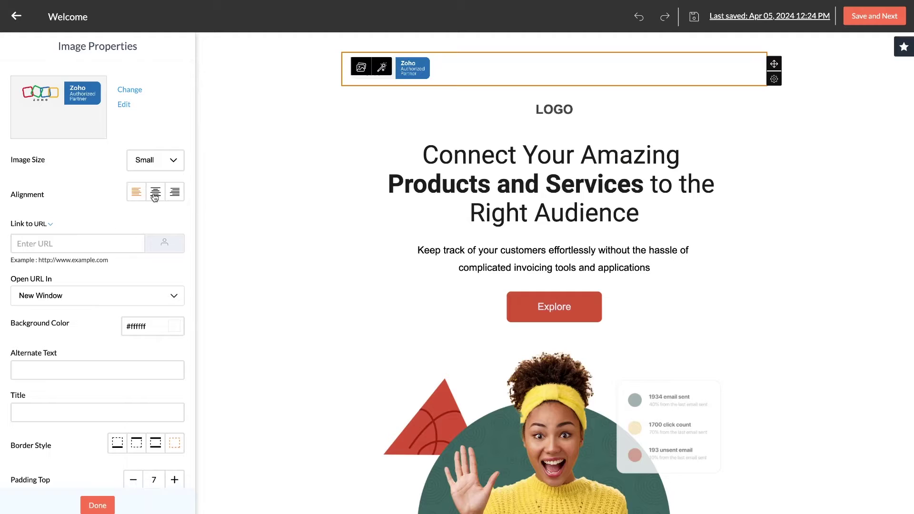
left_click(155, 193)
- Delete the LOGO text block below the Zoho Authorized Partner image
left_click(704, 117)
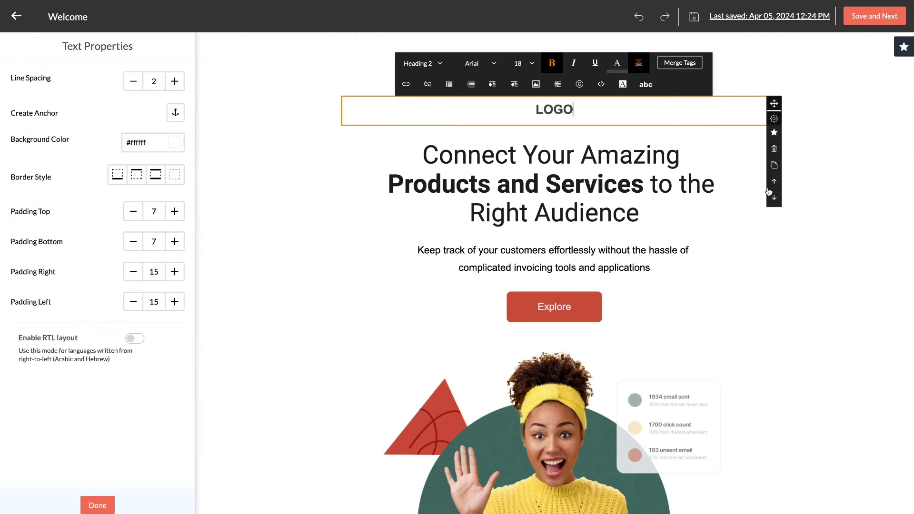
left_click(776, 163)
left_click(563, 149)
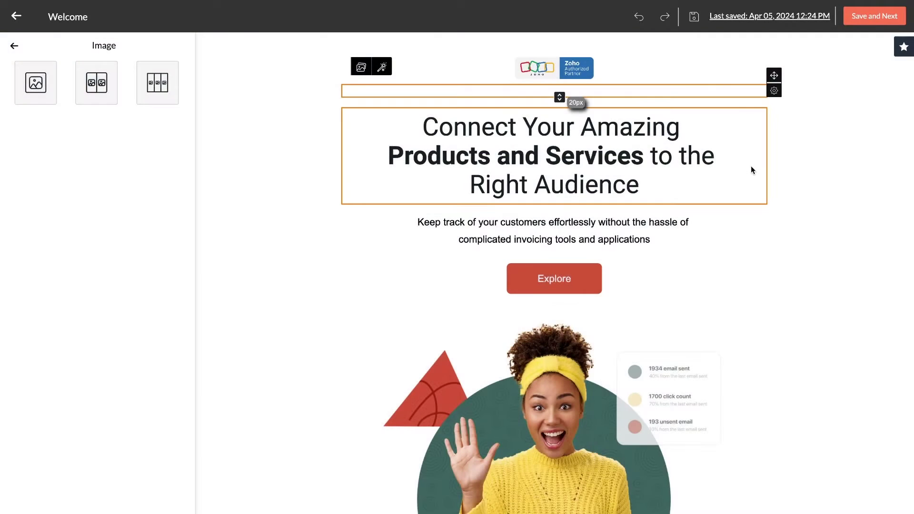
- Delete the 20px spacer directly below the Zoho Authorized Partner image
left_click(750, 162)
left_click(676, 92)
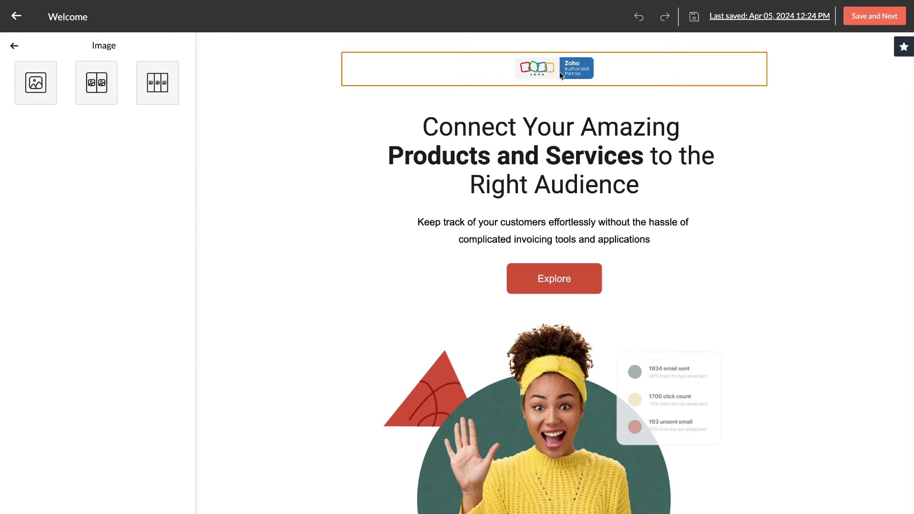
left_click(565, 91)
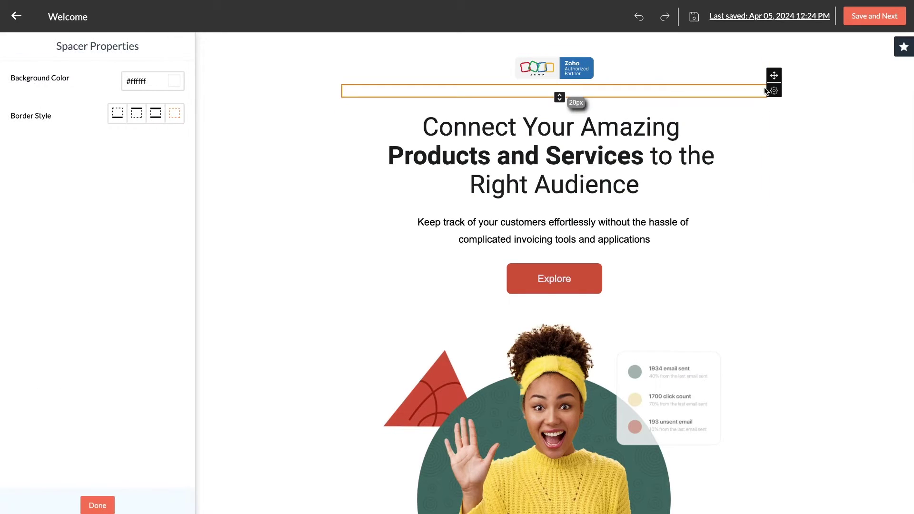
left_click(774, 120)
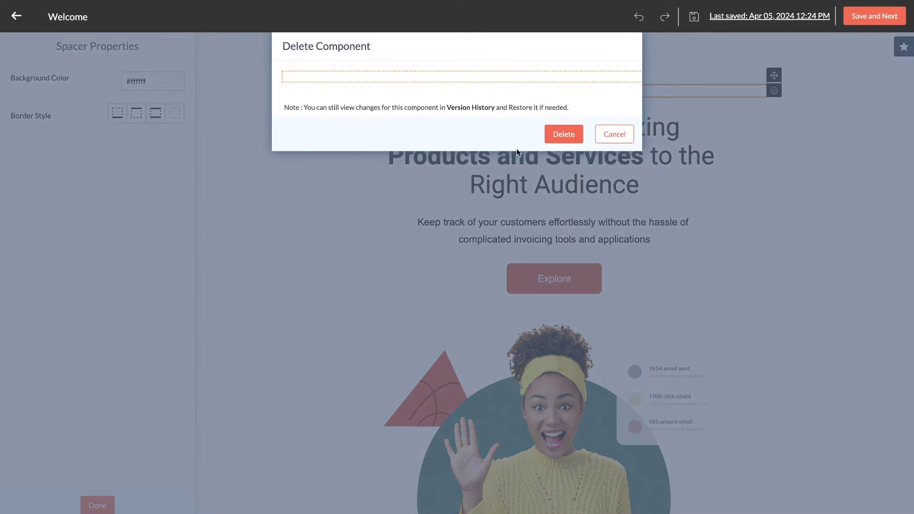
left_click(562, 133)
left_click(595, 137)
left_click(804, 128)
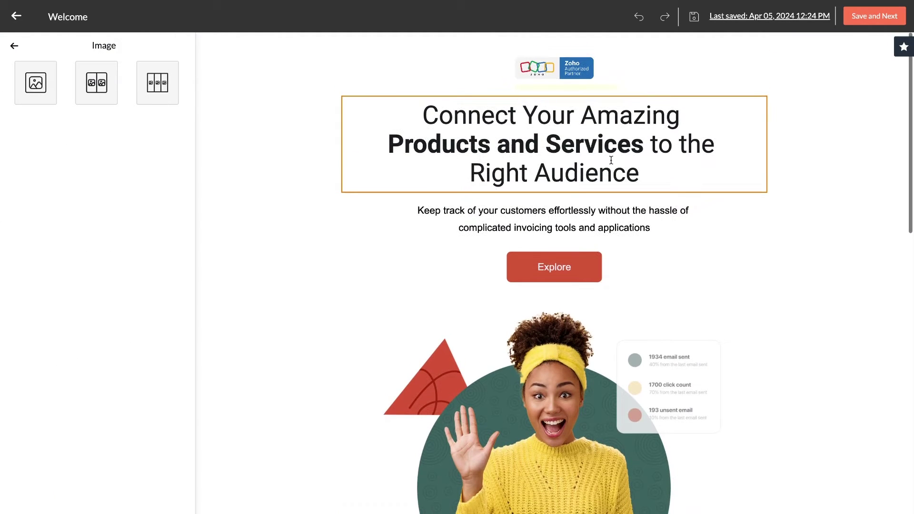
- Switch to the Zoho consulting website in the browser and copy the main headline above its introductory paragraph
triple_click(420, 124)
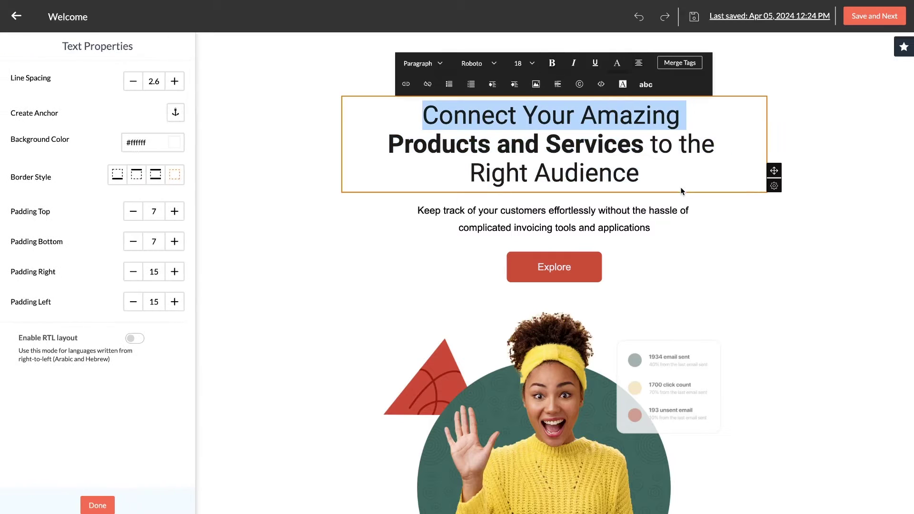
left_click(643, 175)
key("ctrl+t")
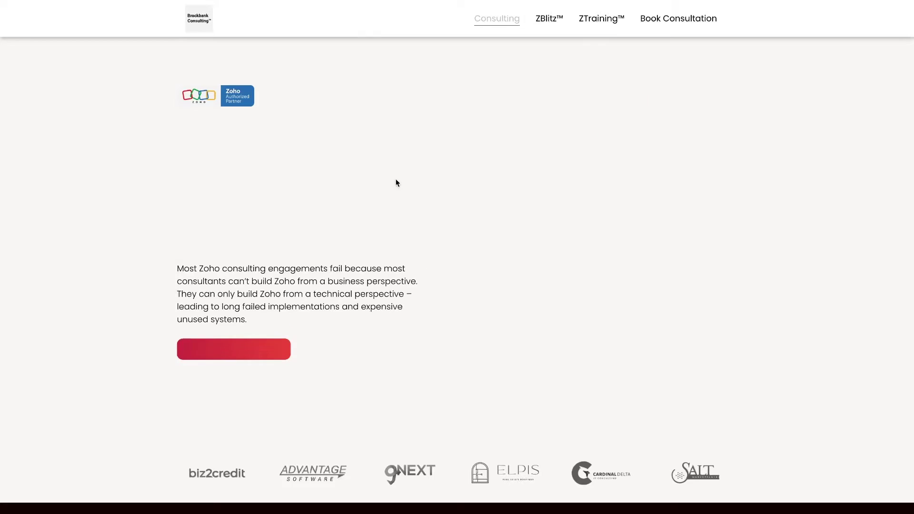
left_click_drag(181, 130, 413, 230)
key("ctrl+c")
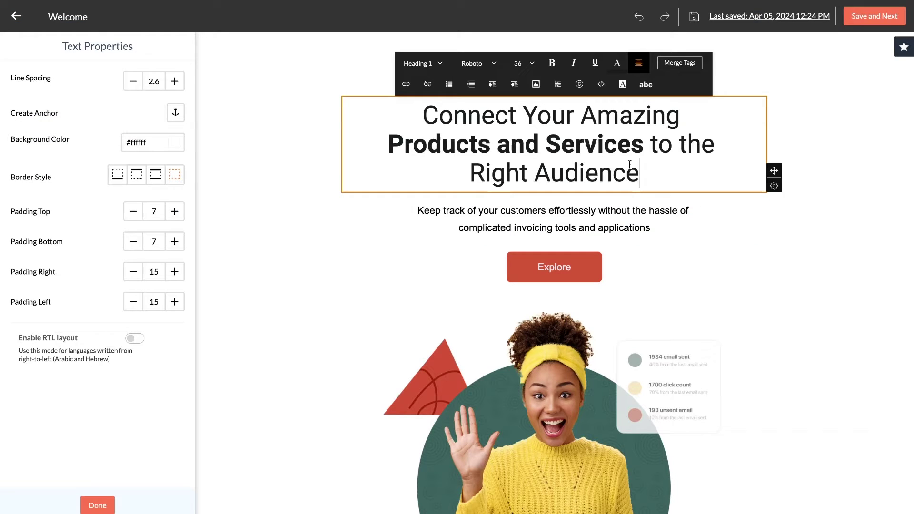
- Try to replace the "Connect Your Amazing Products and Services" heading with the copied website headline, and undo the paste
left_click_drag(630, 165, 422, 116)
key("ctrl+v")
key("ctrl+z")
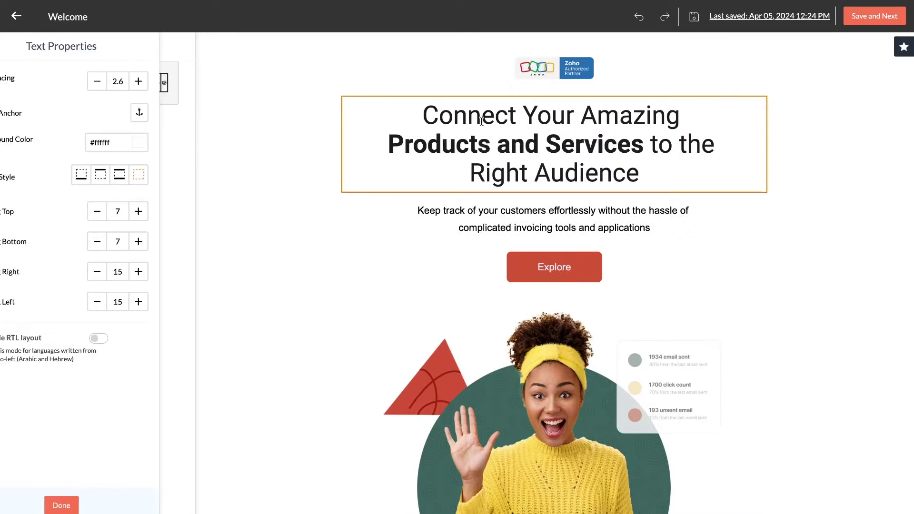
- Replace the "Connect Your Amazing Products and Services to the Right Audience" heading with "Zoho Consulting That Works"
left_click(500, 117)
left_click(419, 116)
type("Zoho Consulin")
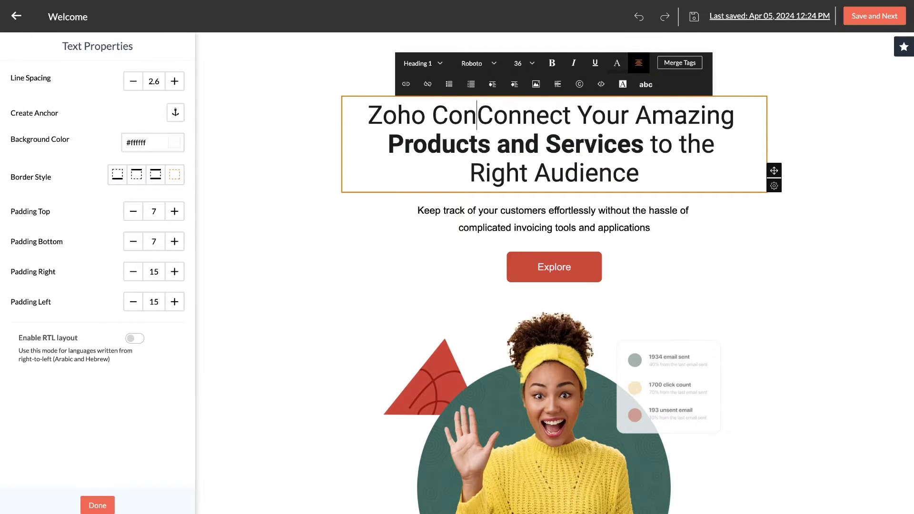
key("BackSpace")
key("BackSpace")
type("ting that w")
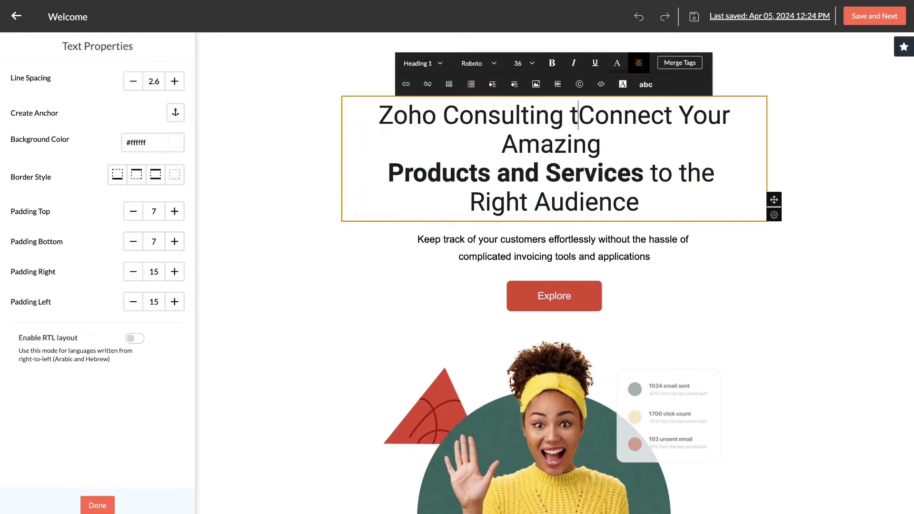
key("BackSpace")
key("BackSpace")
key("BackSpace")
key("BackSpace")
key("BackSpace")
key("BackSpace")
type("That Works")
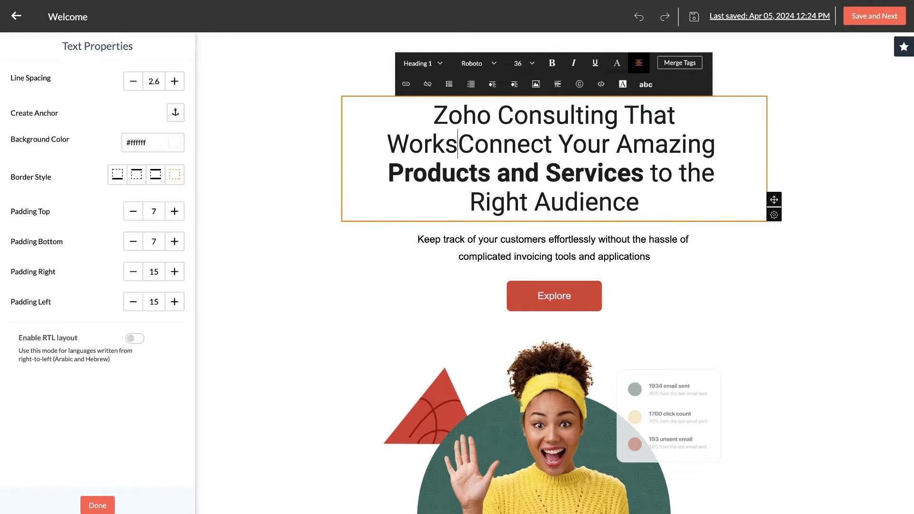
key("ctrl+shift+End")
key("Delete")
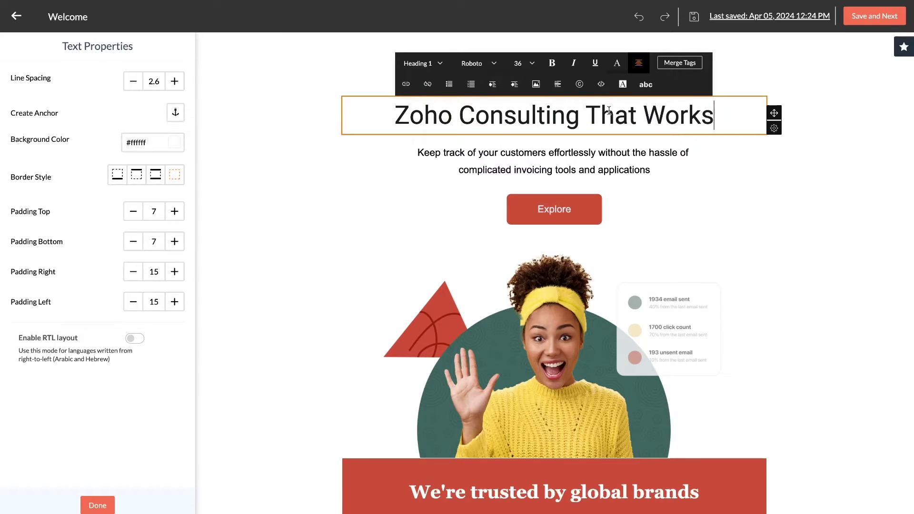
- Break the heading into two lines, with "Zoho Consulting" above "That Works"
key("Return")
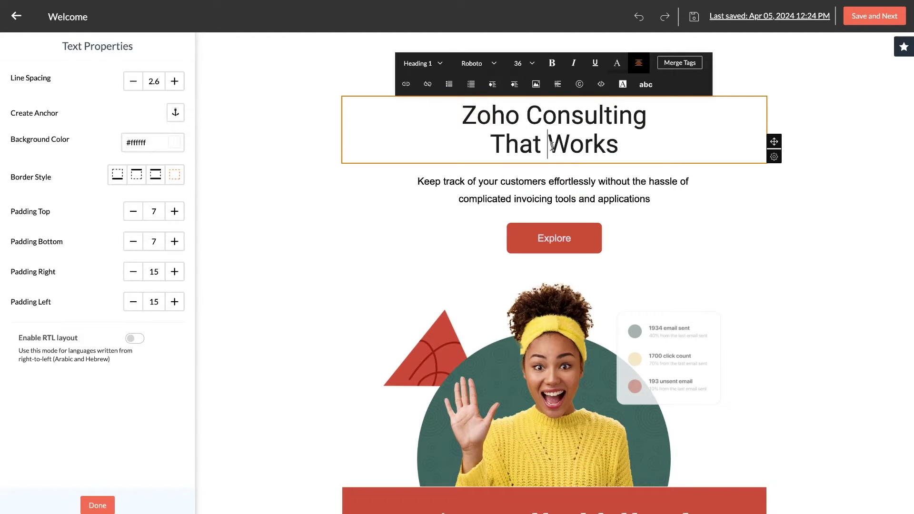
key("Return")
key("Delete")
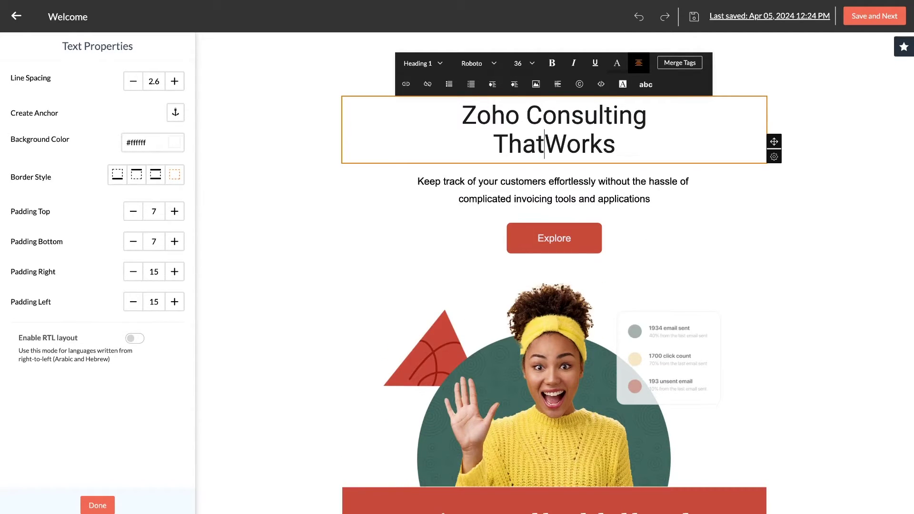
left_click(732, 212)
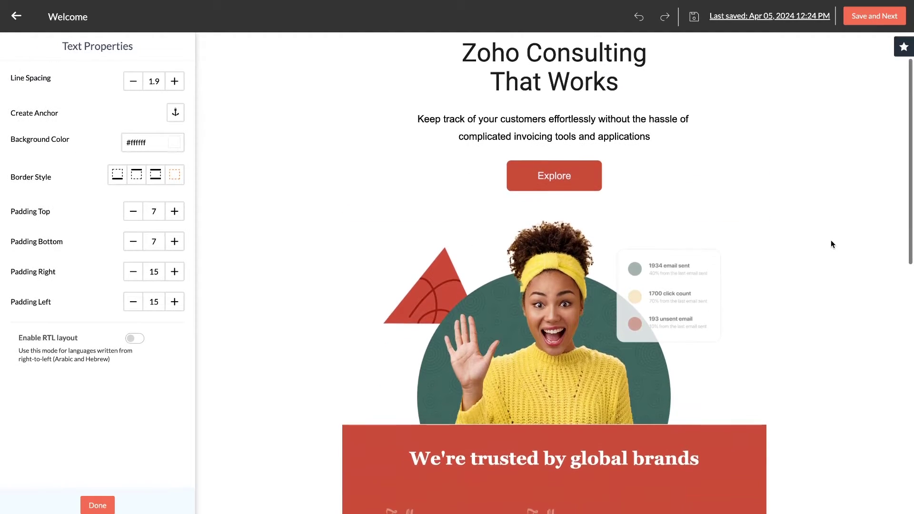
- Open the Explore button's design properties, and copy the headline's gradient start colour #CB2D3E by inspecting it on the Zoho consulting website
left_click(603, 223)
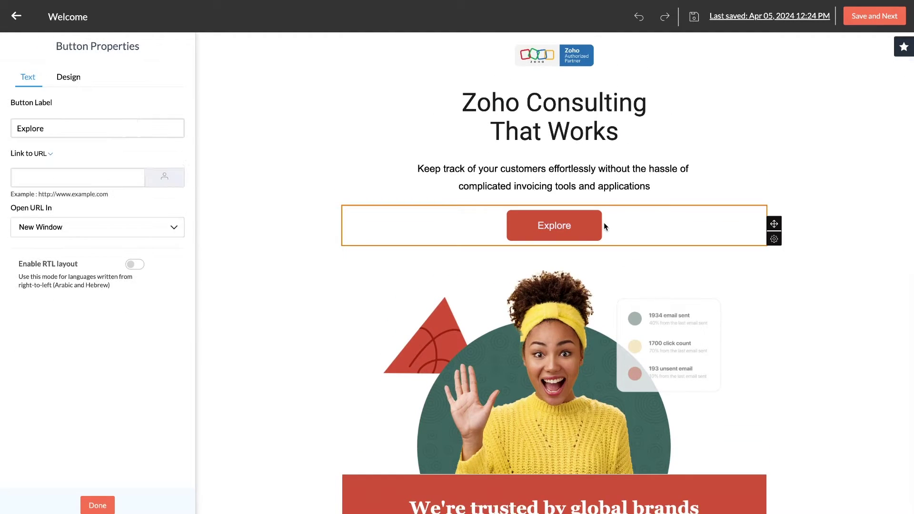
left_click(68, 79)
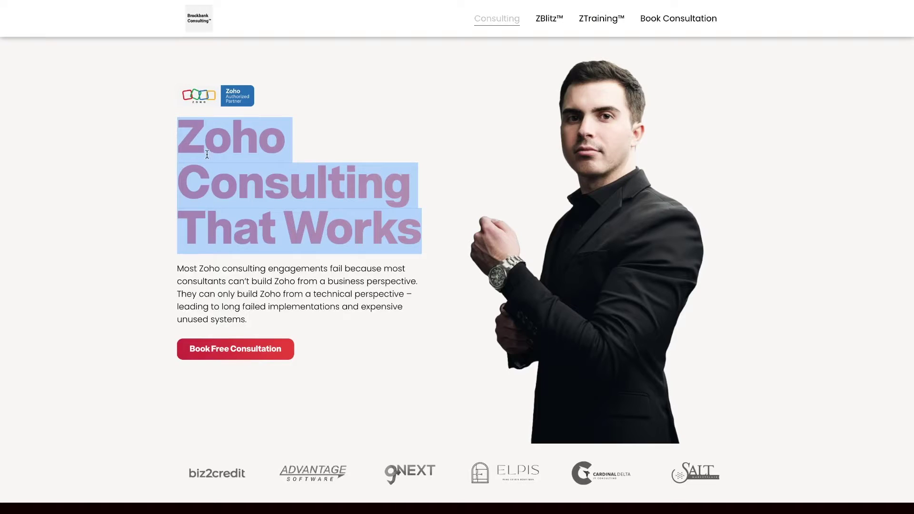
triple_click(301, 154)
right_click(302, 155)
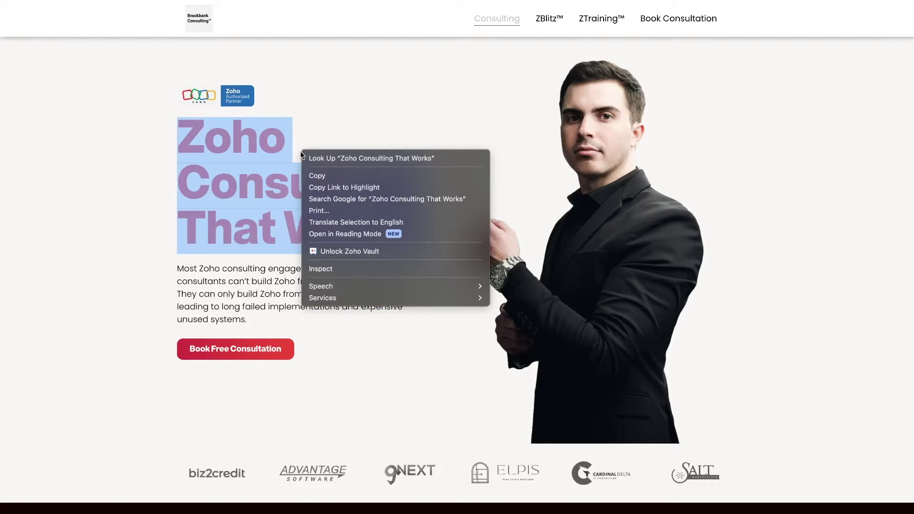
left_click(353, 269)
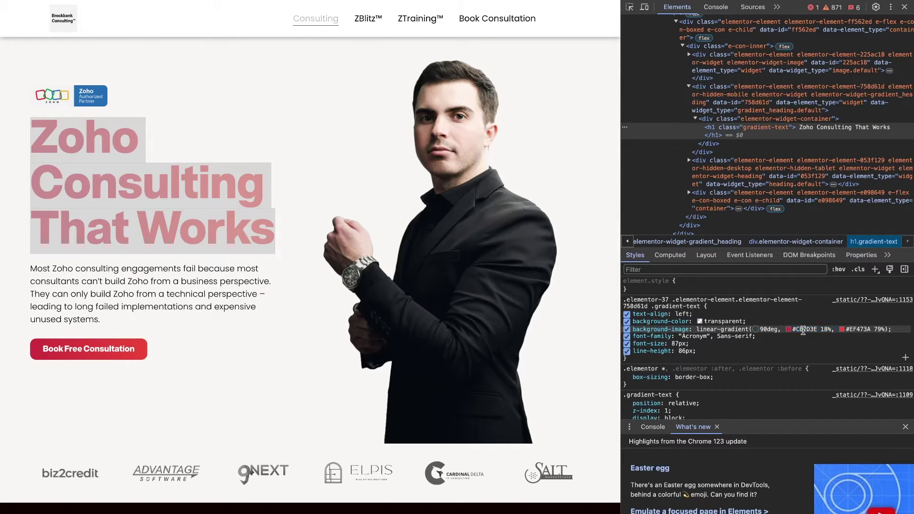
left_click(803, 331)
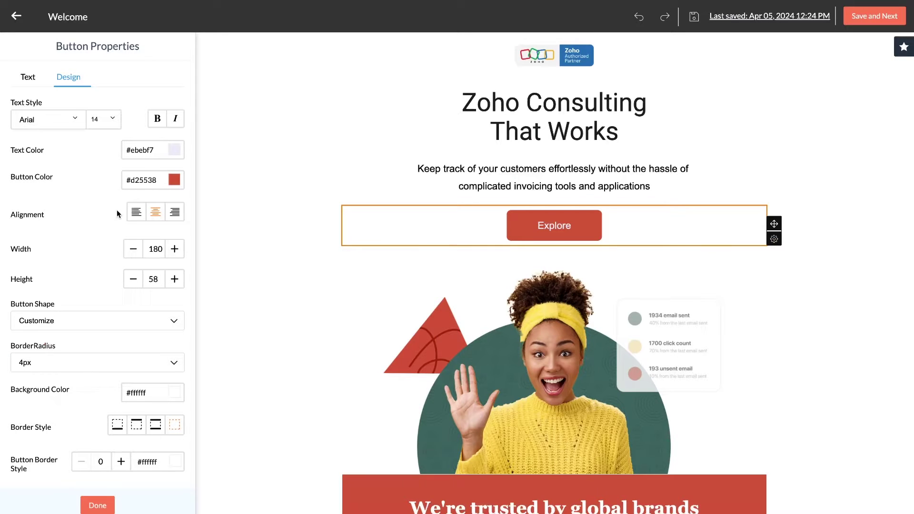
- Back in the email template, set the Explore button's colour to #cb2d3e
left_click(151, 179)
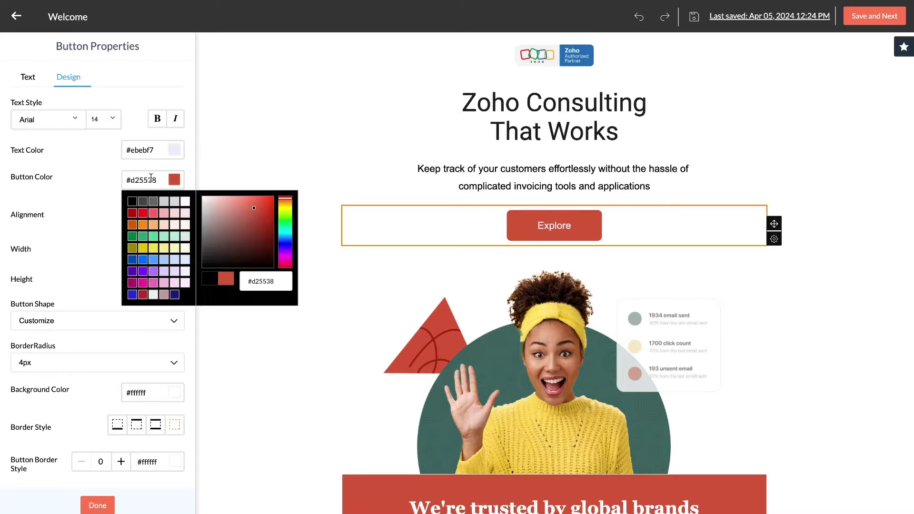
key("Return")
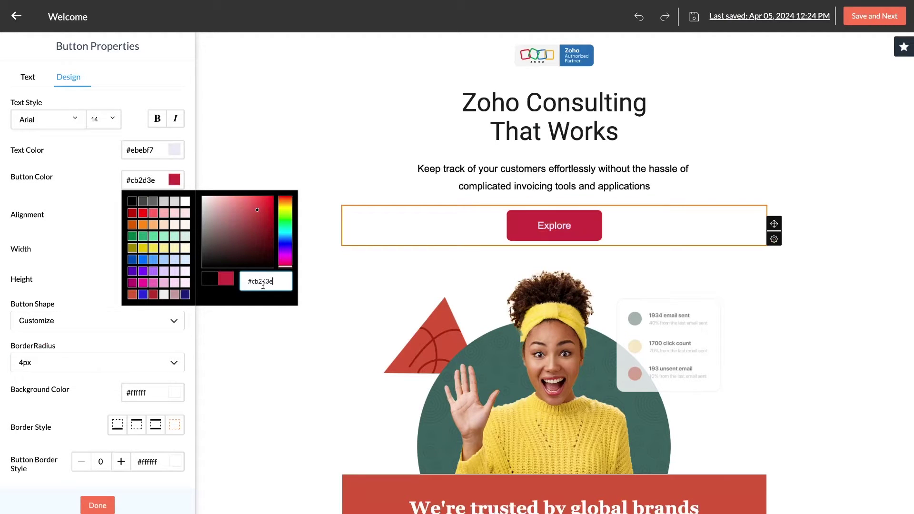
left_click(282, 321)
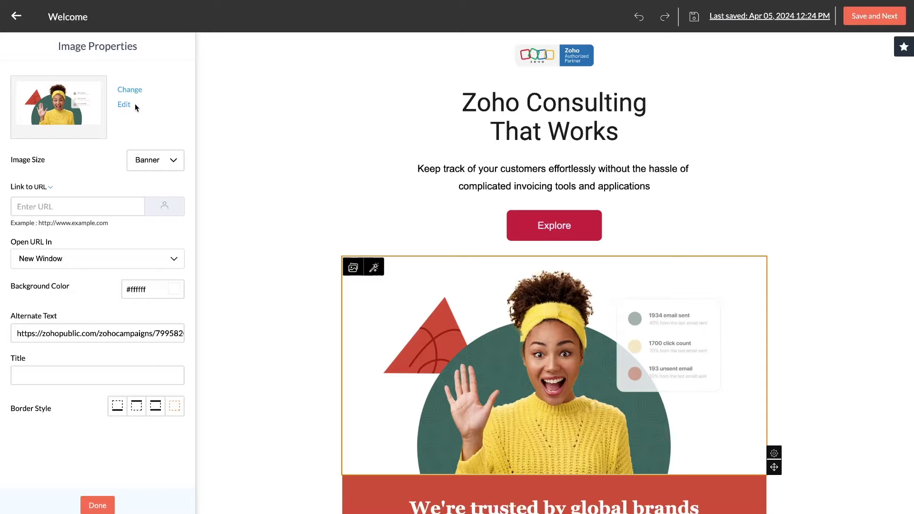
- Replace the banner image of the waving woman with the Zoho_News_11 thumbnail from the stored files
left_click(125, 92)
mouse_move(453, 198)
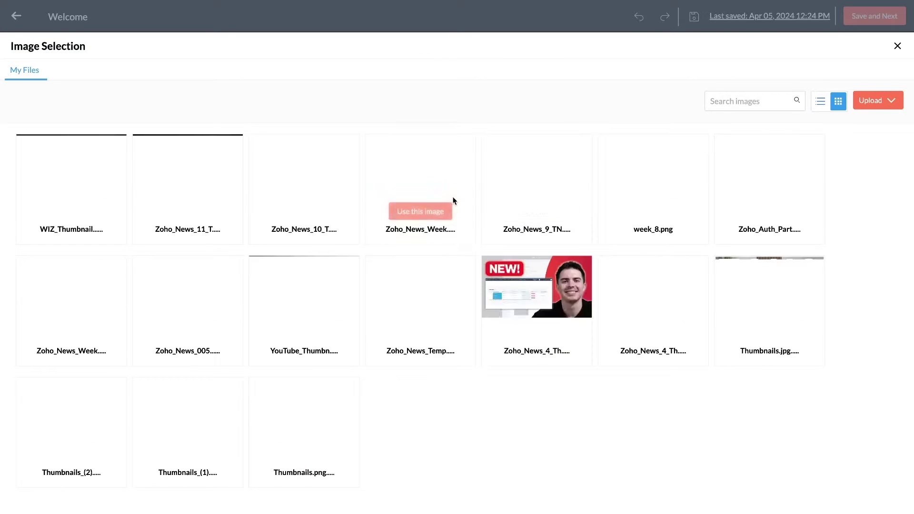
mouse_move(182, 217)
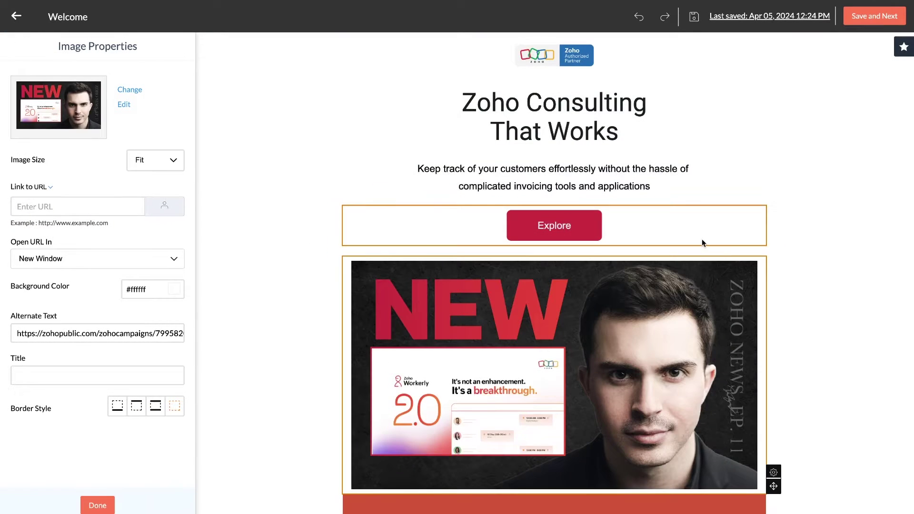
left_click(267, 253)
- Set the background colour of the three-column logo row under "We're trusted by global brands" to #cb2d3e
scroll(277, 289, "down", 7)
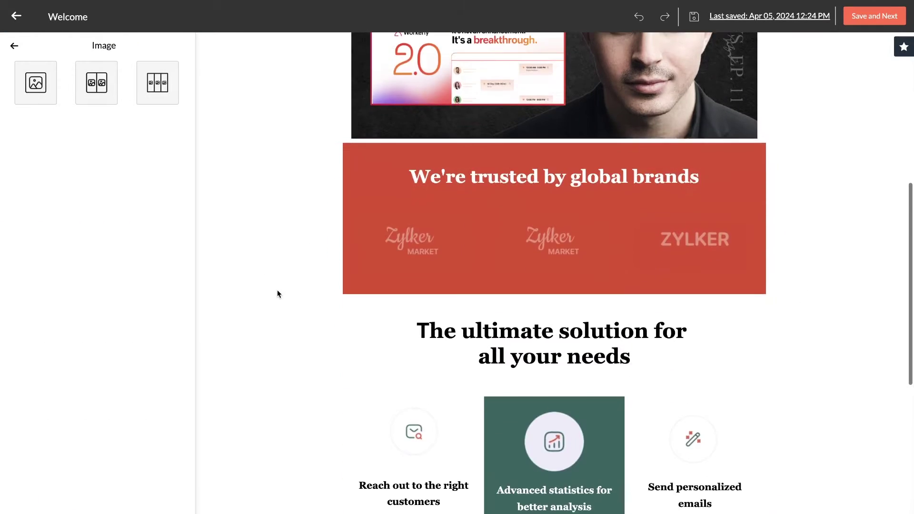
left_click(478, 178)
triple_click(479, 178)
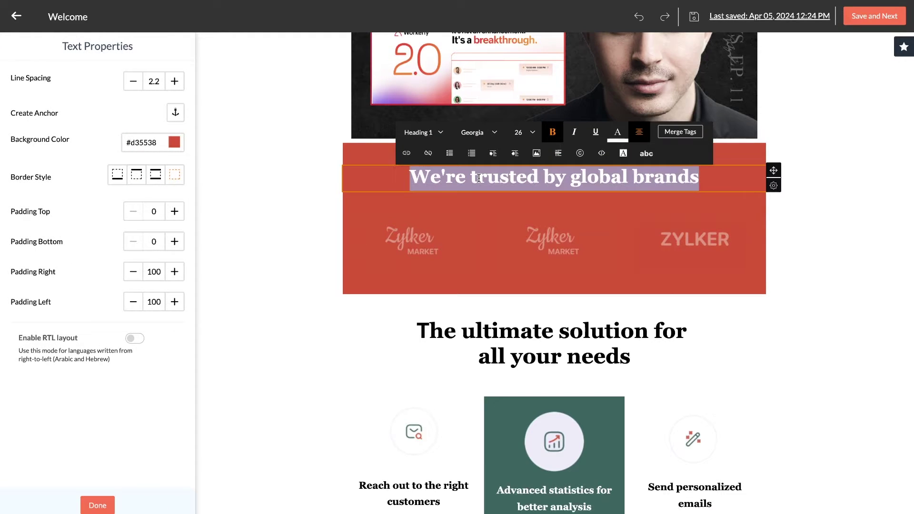
left_click(347, 161)
mouse_move(776, 161)
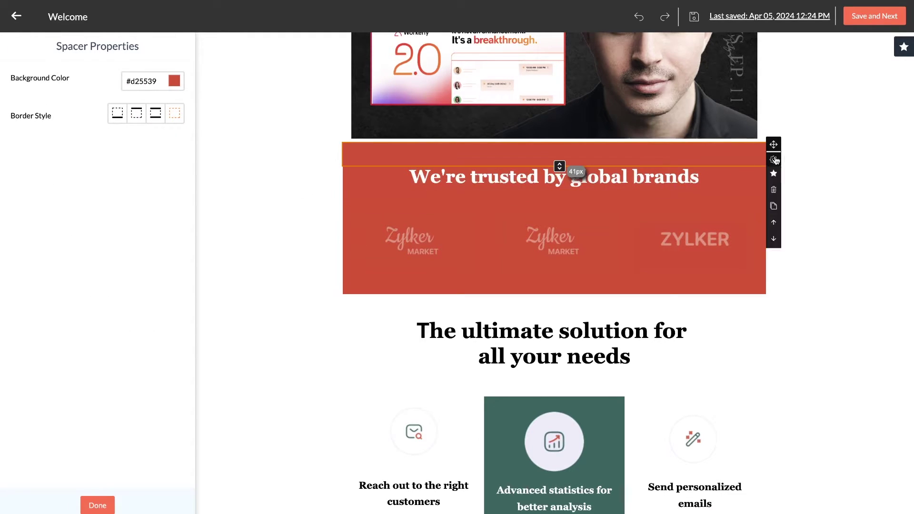
left_click(765, 261)
left_click(769, 200)
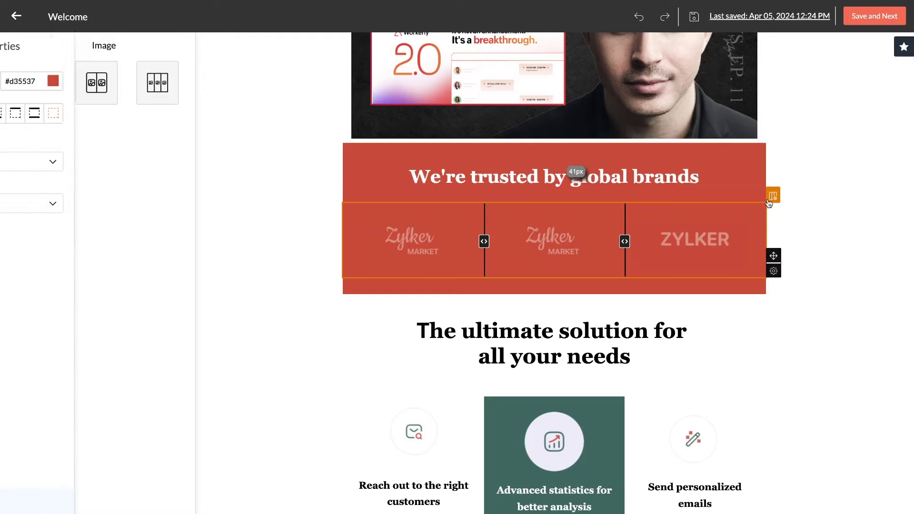
left_click(174, 81)
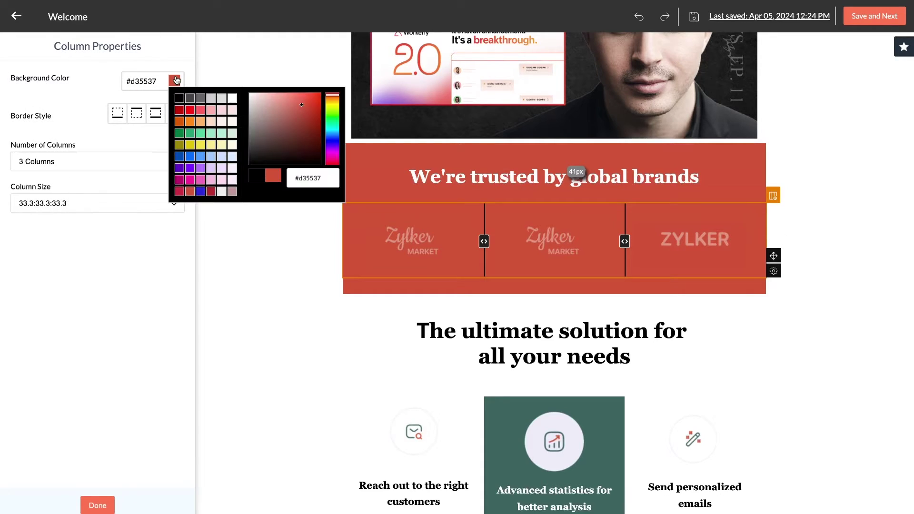
type("cb2d3e")
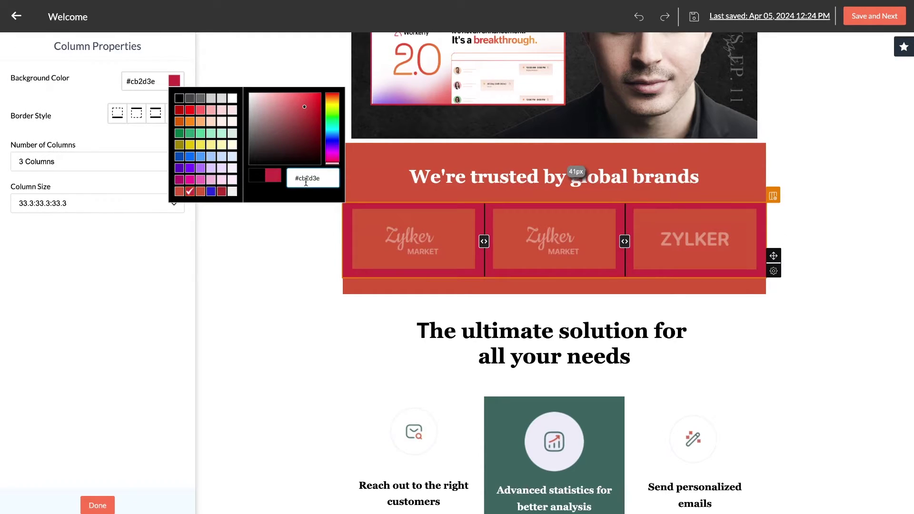
key("Escape")
- Set the background colour of the spacers directly above and below the "We're trusted by global brands" heading to #cb2d3e
left_click(345, 187)
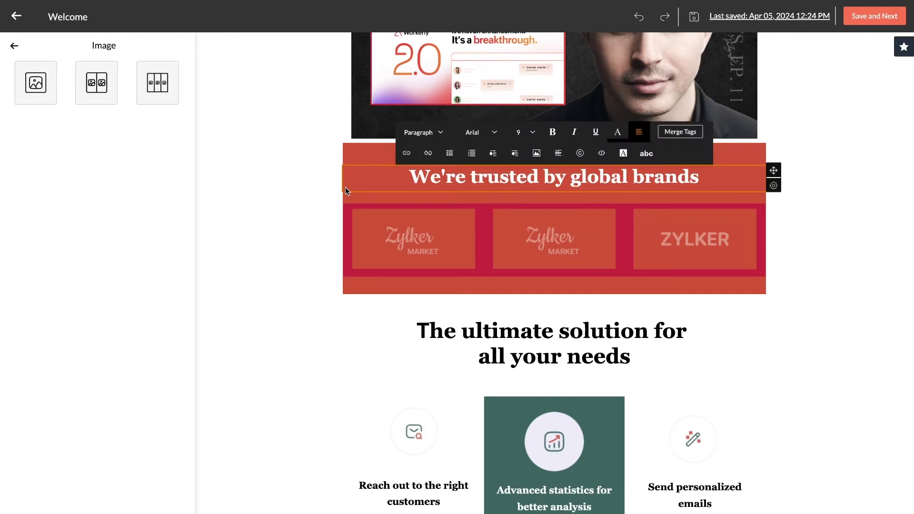
left_click(354, 150)
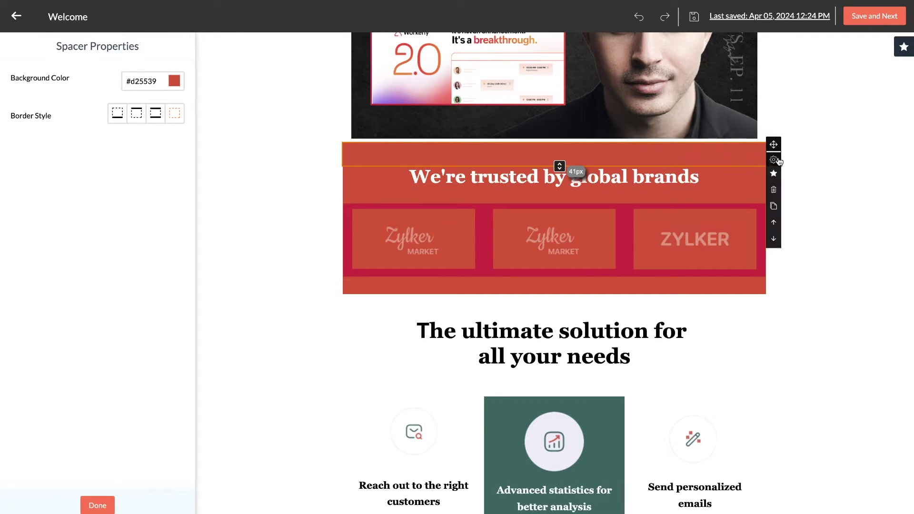
left_click(174, 82)
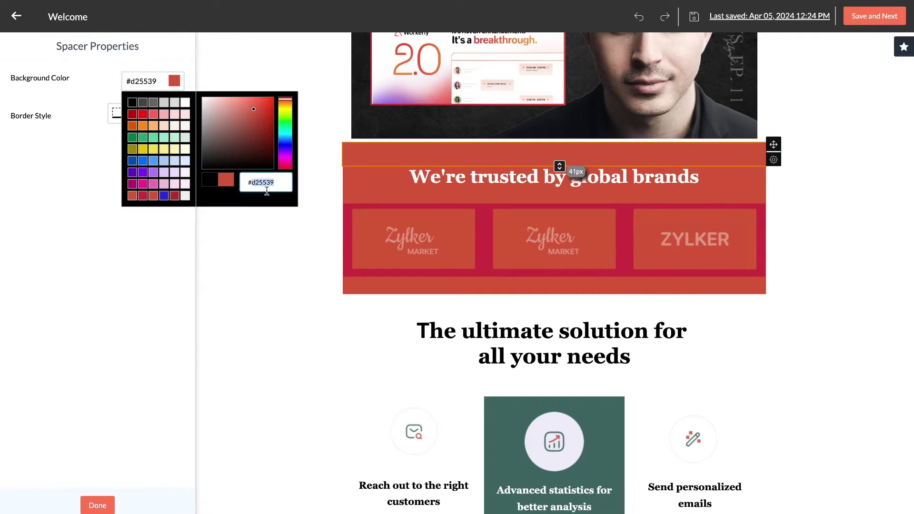
key("ctrl+v")
left_click(391, 193)
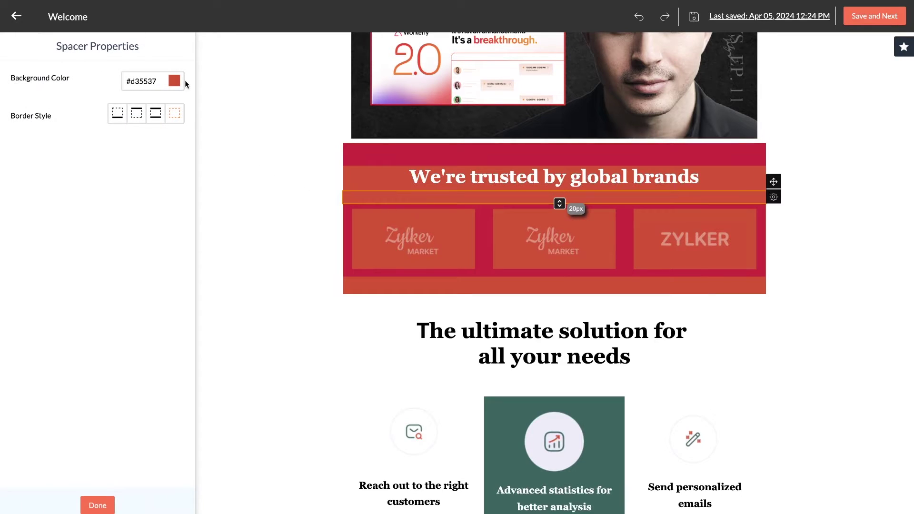
left_click(175, 82)
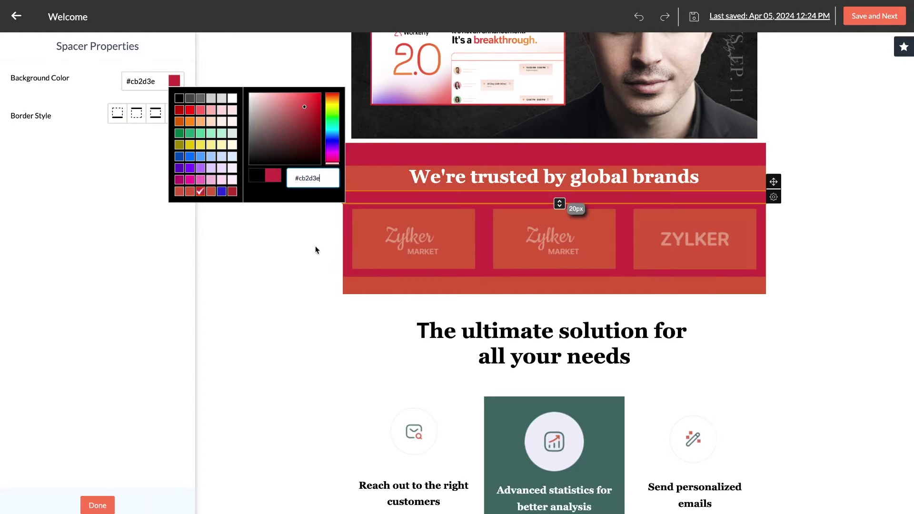
left_click(377, 214)
- Set the background colour of the "We're trusted by global brands" text block and the spacer below the brand logos to #cb2d3e
left_click(356, 185)
left_click(172, 144)
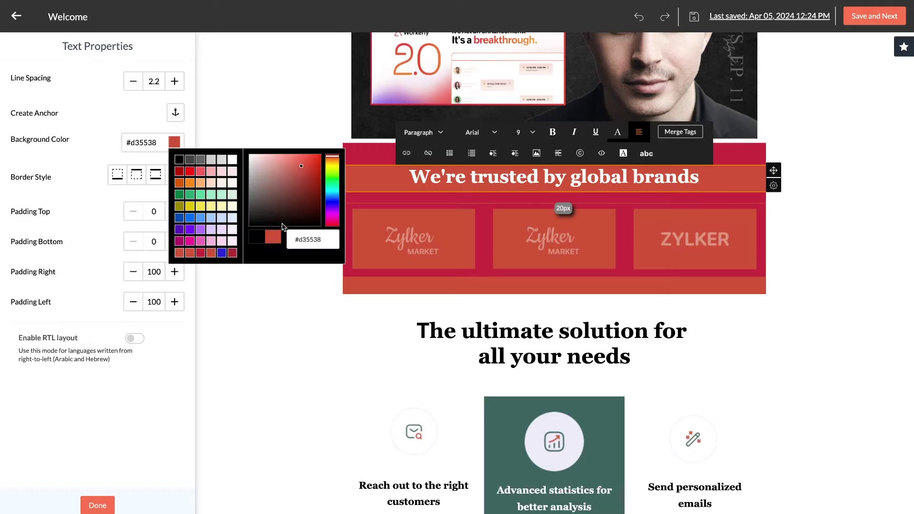
left_click(390, 284)
left_click(374, 283)
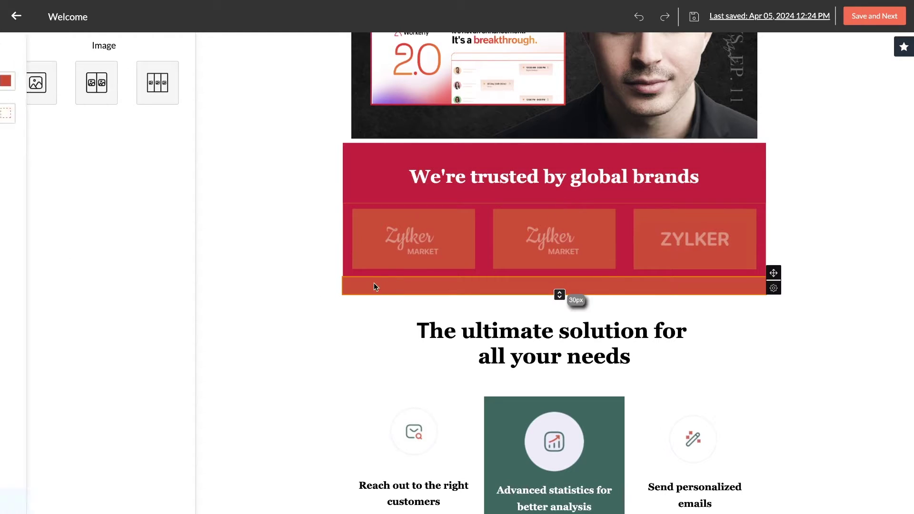
left_click(175, 82)
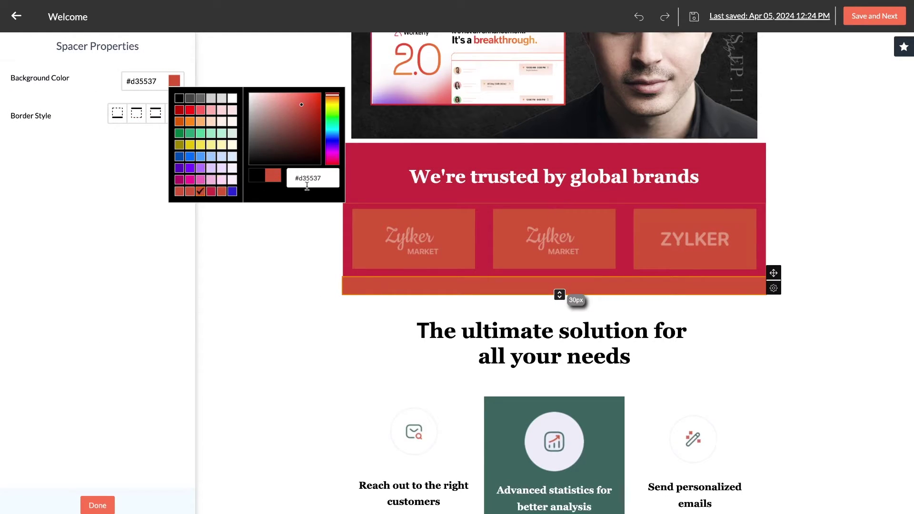
left_click(308, 243)
- Replace the "We're trusted by global brands" heading with text beginning "Don't trust us."
left_click(483, 177)
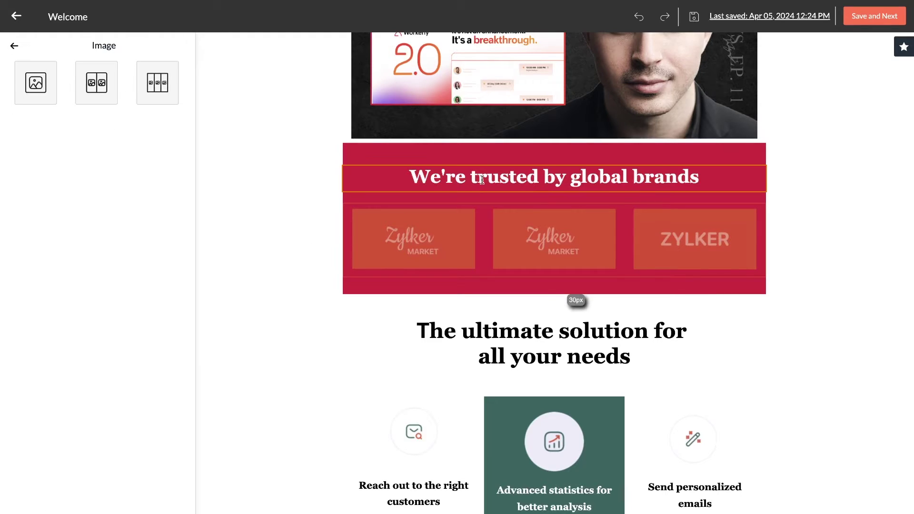
scroll(491, 200, "up", 1)
triple_click(494, 215)
type("Do")
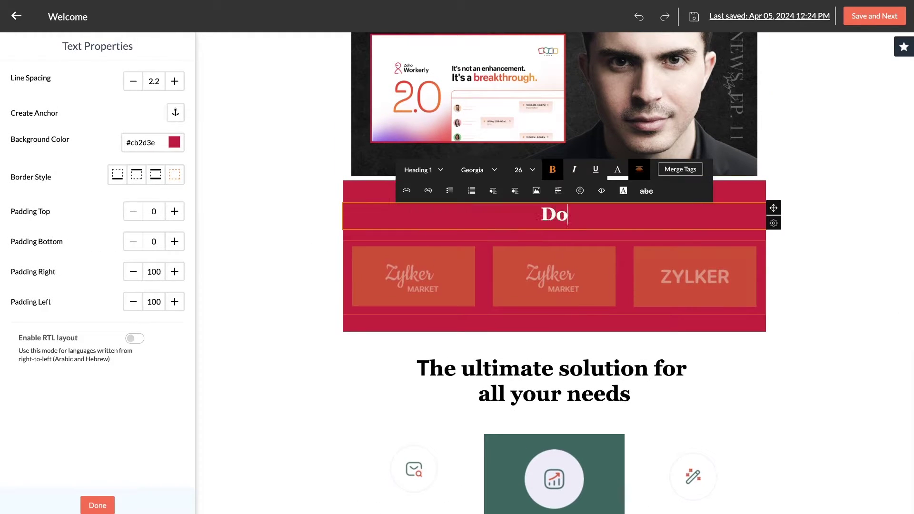
type("n't trust them.")
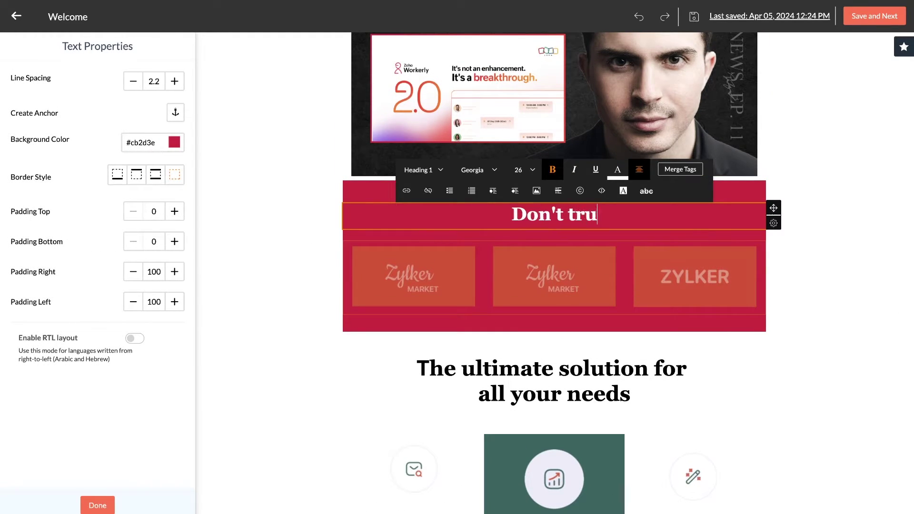
key("BackSpace")
key("BackSpace")
key("BackSpace")
key("BackSpace")
key("BackSpace")
key("BackSpace")
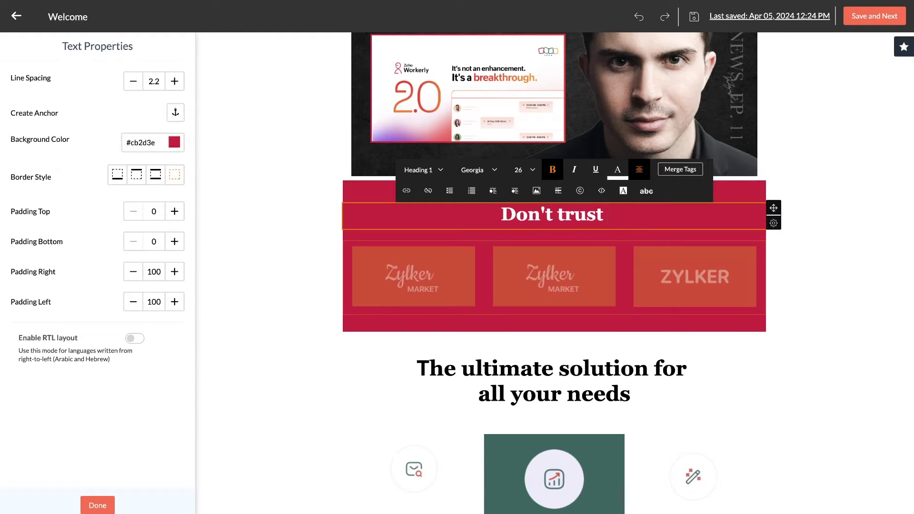
type("us. Trust")
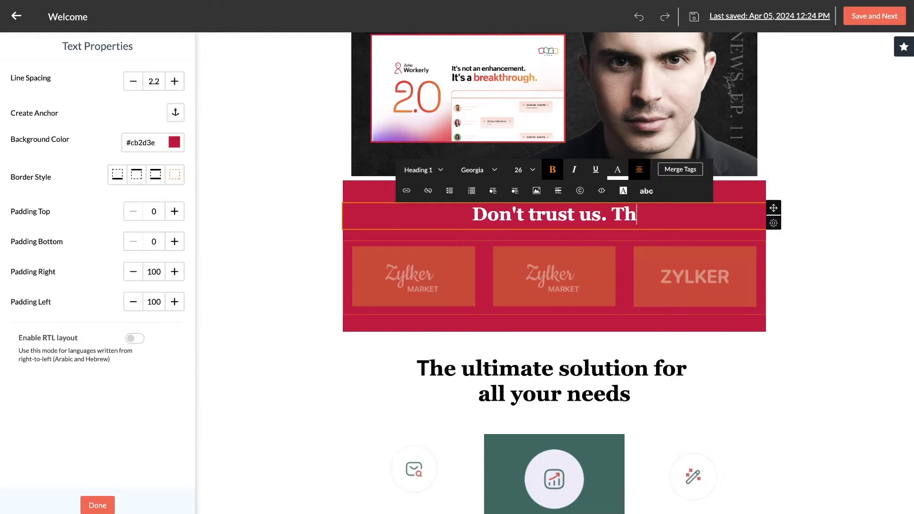
- Reword the heading above the brand logos to "Don't take our word for it. Take theirs:"
key("BackSpace")
key("BackSpace")
key("BackSpace")
key("BackSpace")
key("BackSpace")
key("BackSpace")
key("BackSpace")
key("BackSpace")
key("BackSpace")
key("BackSpace")
key("BackSpace")
key("BackSpace")
key("BackSpace")
key("BackSpace")
key("BackSpace")
key("BackSpace")
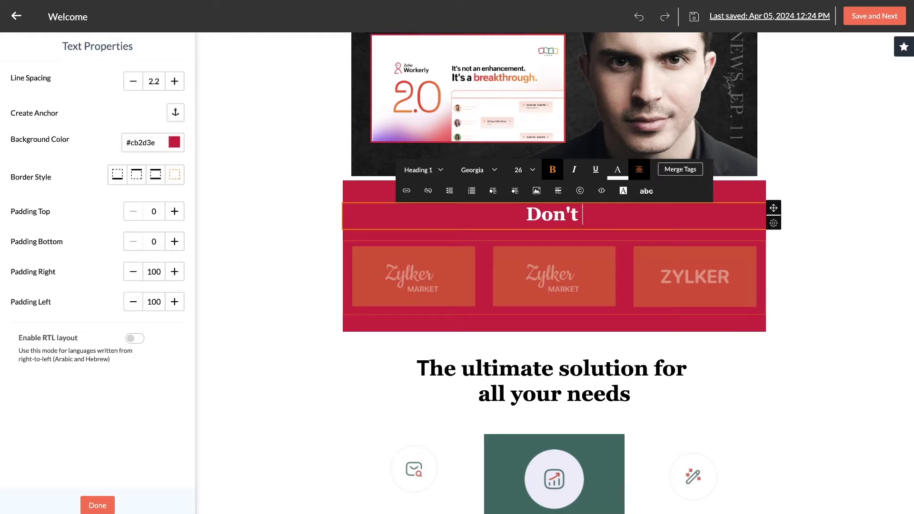
type("take our word ")
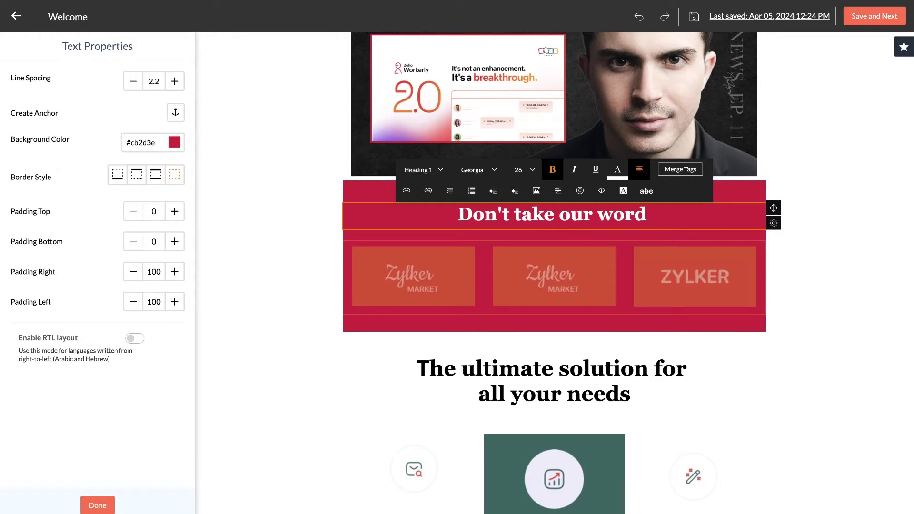
type("for it")
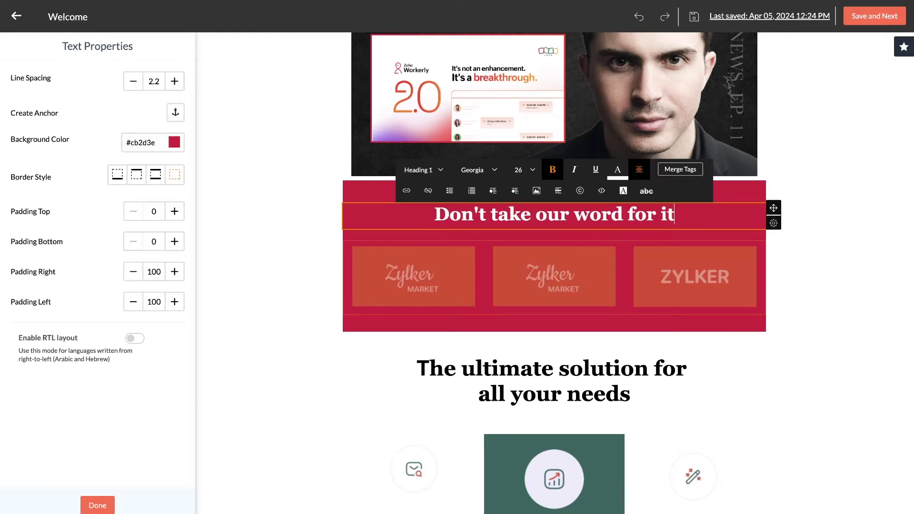
type(". Take theirs")
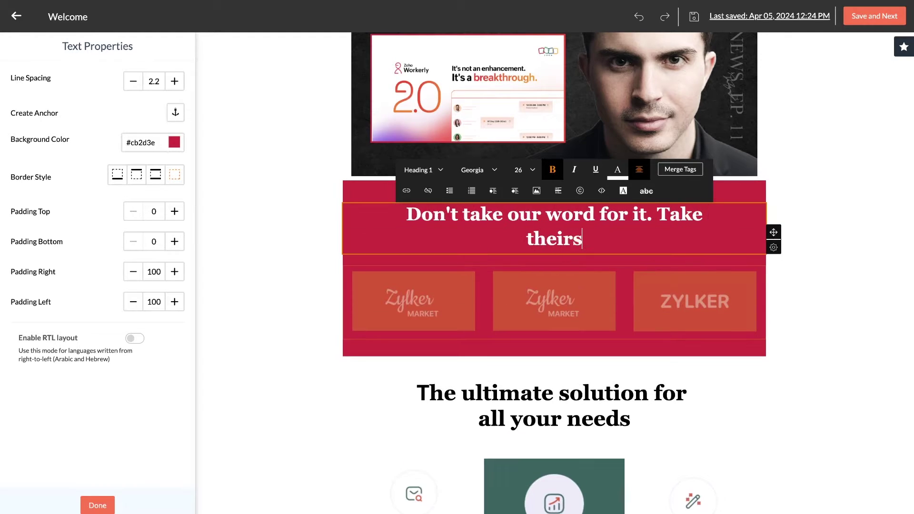
type(":")
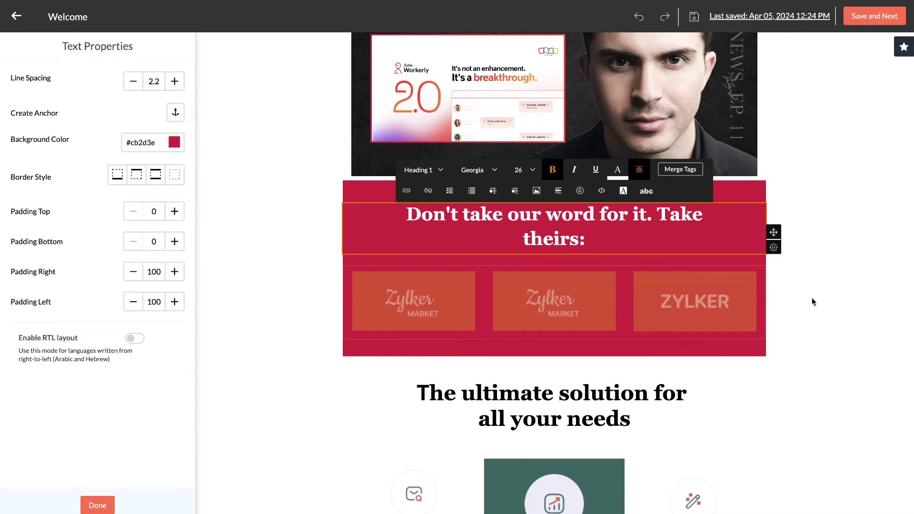
left_click(813, 298)
- Look over the whole Welcome template and save it to the email templates library
scroll(812, 298, "up", 2)
scroll(812, 298, "up", 3)
scroll(731, 330, "down", 10)
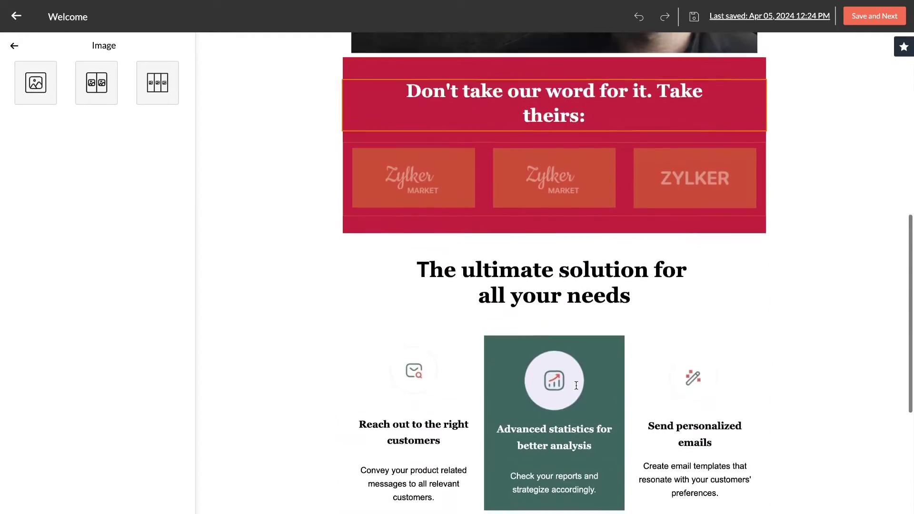
scroll(576, 389, "down", 2)
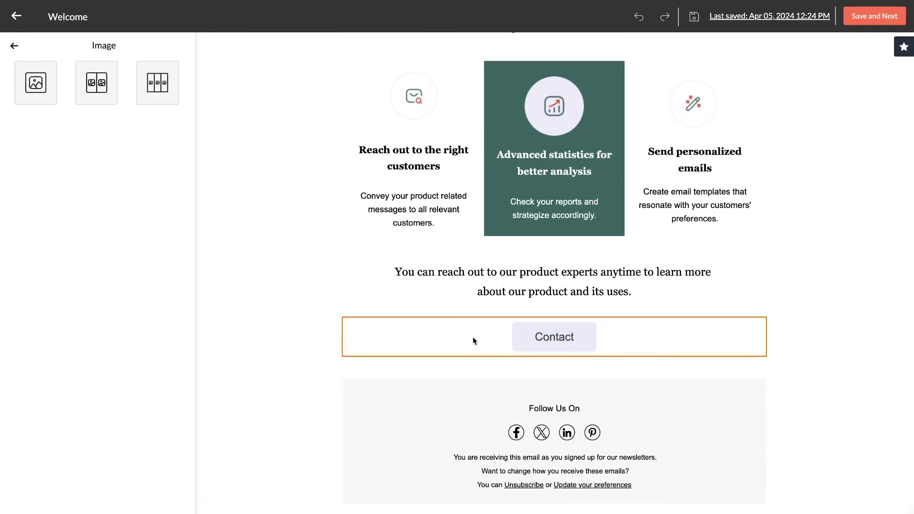
scroll(383, 314, "up", 10)
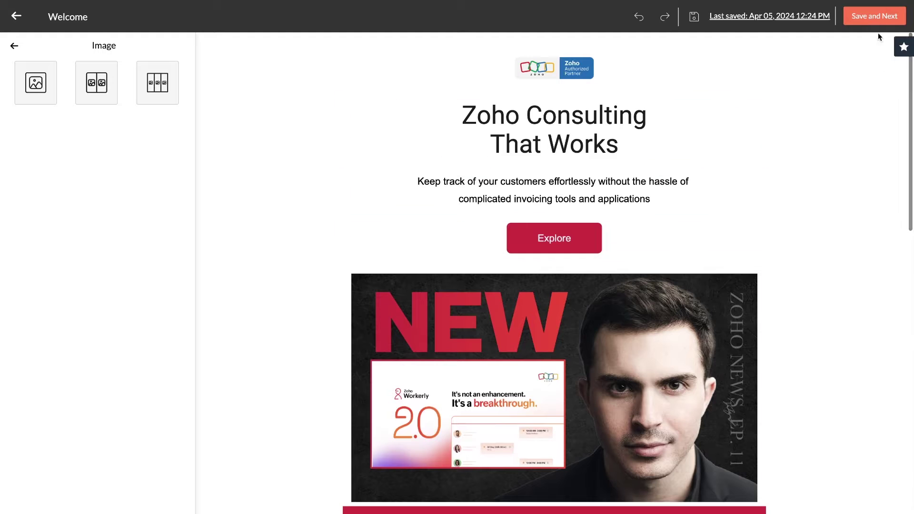
left_click(874, 16)
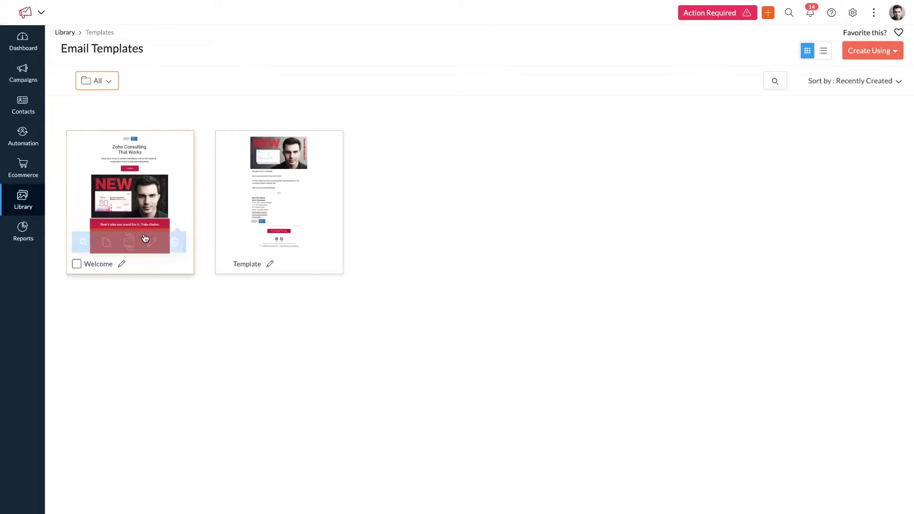
mouse_move(222, 122)
left_mouse_down()
mouse_move(29, 123)
mouse_move(174, 86)
left_mouse_up()
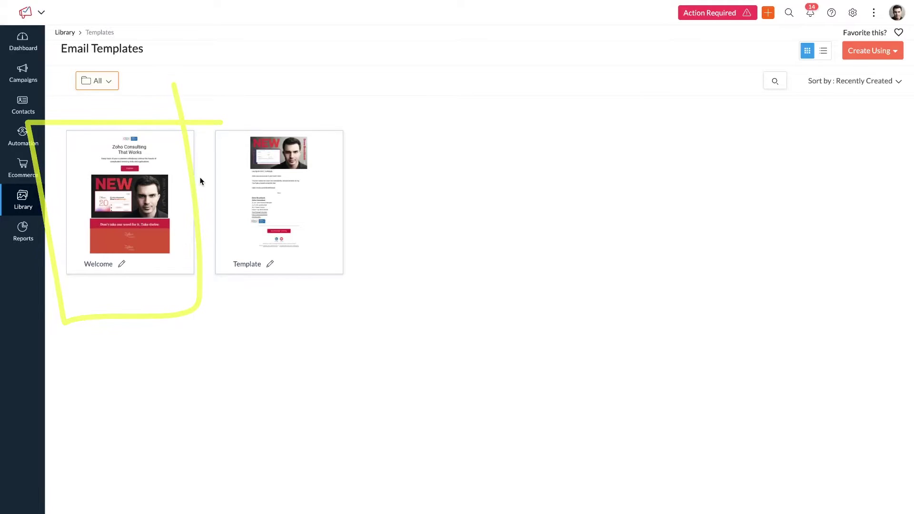
mouse_move(222, 133)
left_mouse_down()
mouse_move(77, 127)
mouse_move(53, 273)
mouse_move(212, 143)
left_mouse_up()
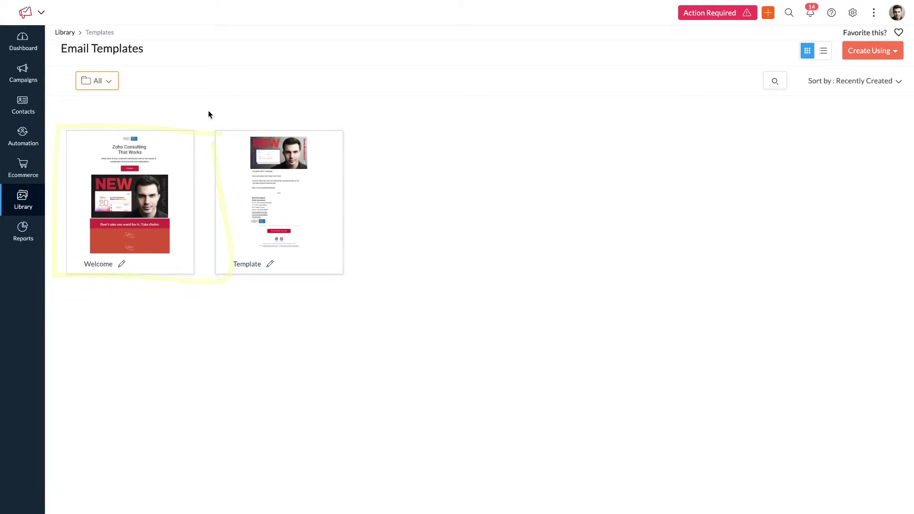
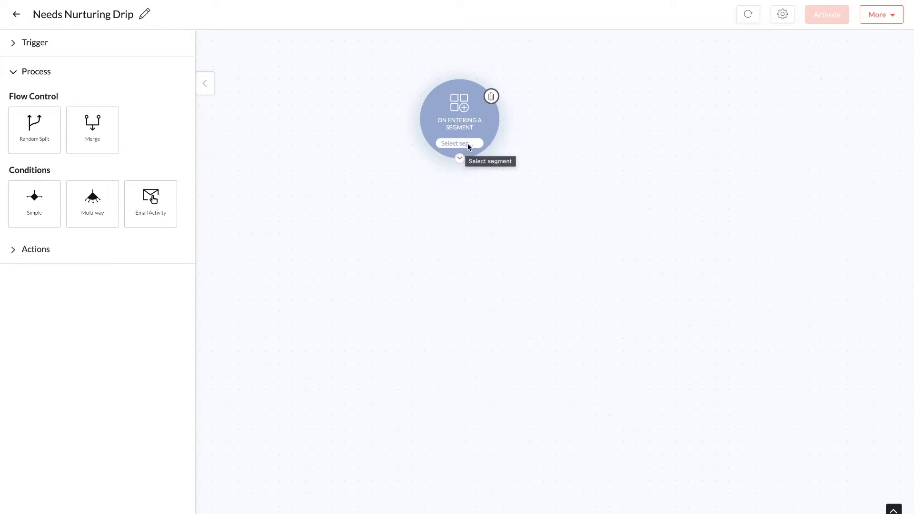
- Configure the segment trigger with Needs Nurturing - Not Newsletter, admitting existing and new contacts from the segment, and save it
left_click(468, 143)
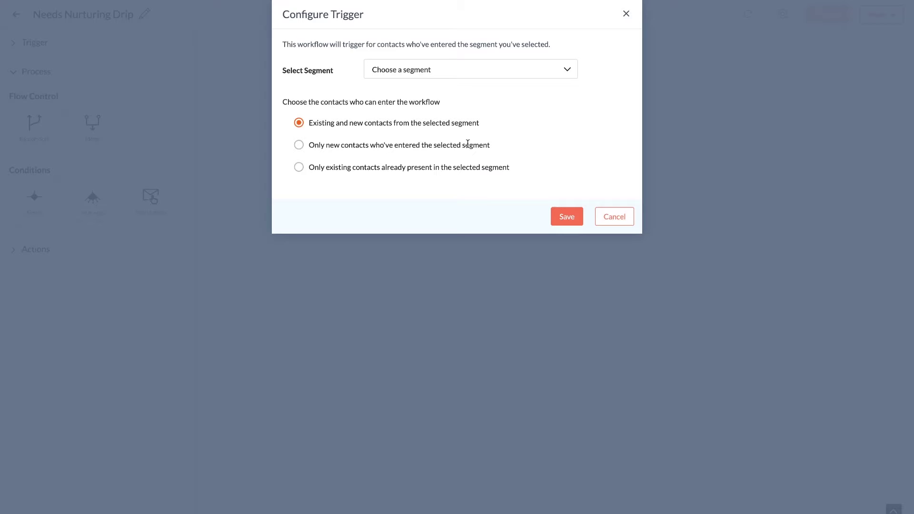
left_click(495, 73)
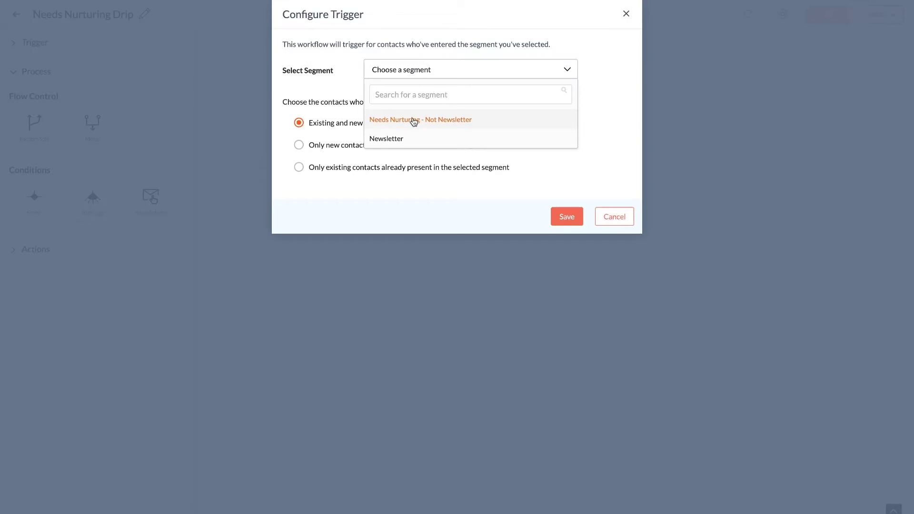
left_click(419, 121)
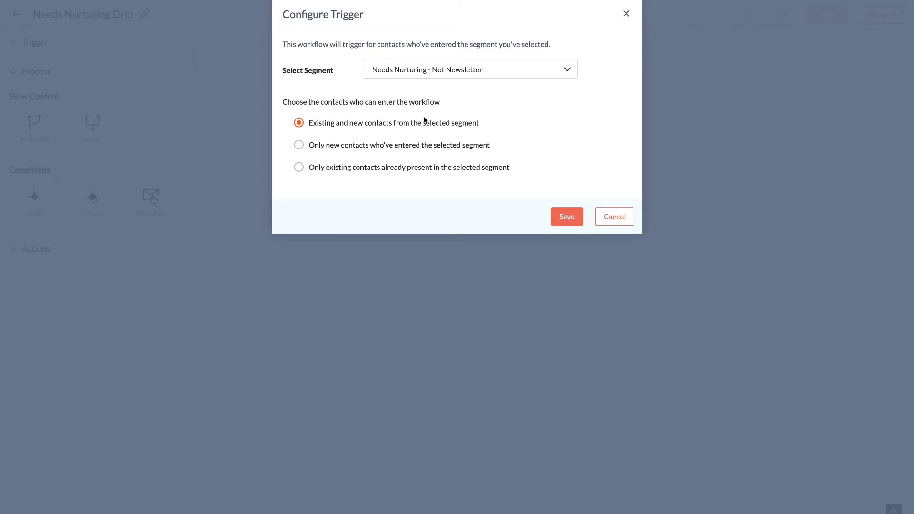
left_click_drag(313, 130, 470, 131)
left_click_drag(307, 152, 508, 152)
left_click_drag(307, 175, 513, 176)
left_click_drag(308, 130, 523, 133)
left_click(552, 220)
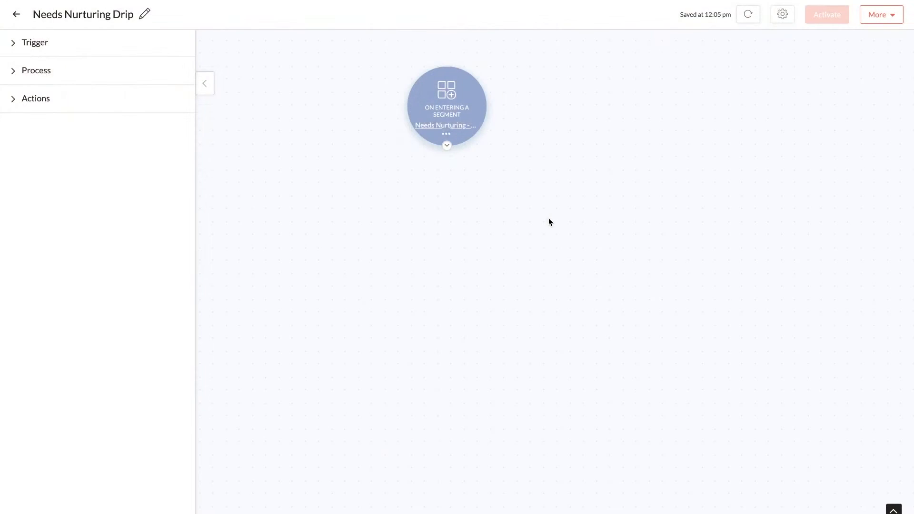
- Examine the trigger types available for the workflow, from form submission and list entry to the cyclic trigger
left_click(25, 72)
left_click(41, 52)
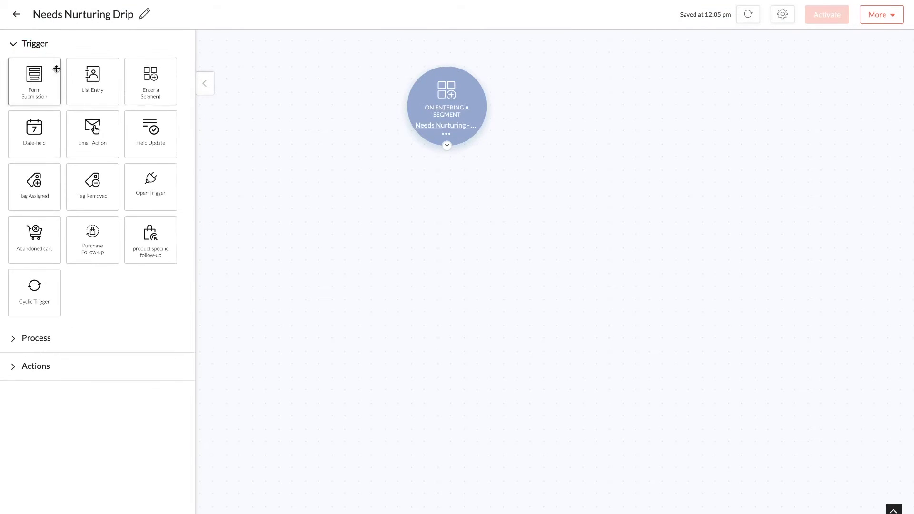
left_click_drag(29, 109, 132, 107)
mouse_move(490, 56)
left_mouse_down()
mouse_move(407, 64)
mouse_move(469, 70)
left_mouse_up()
left_click_drag(120, 59, 72, 104)
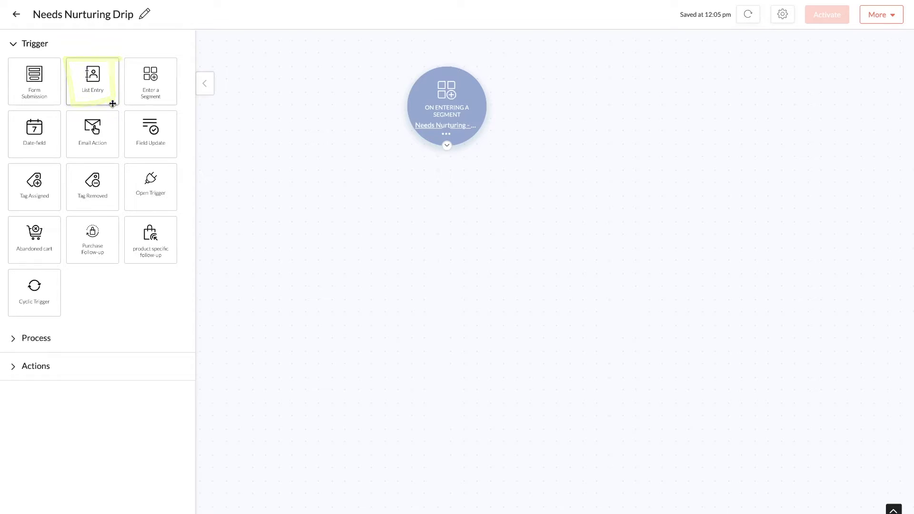
left_click_drag(180, 57, 127, 107)
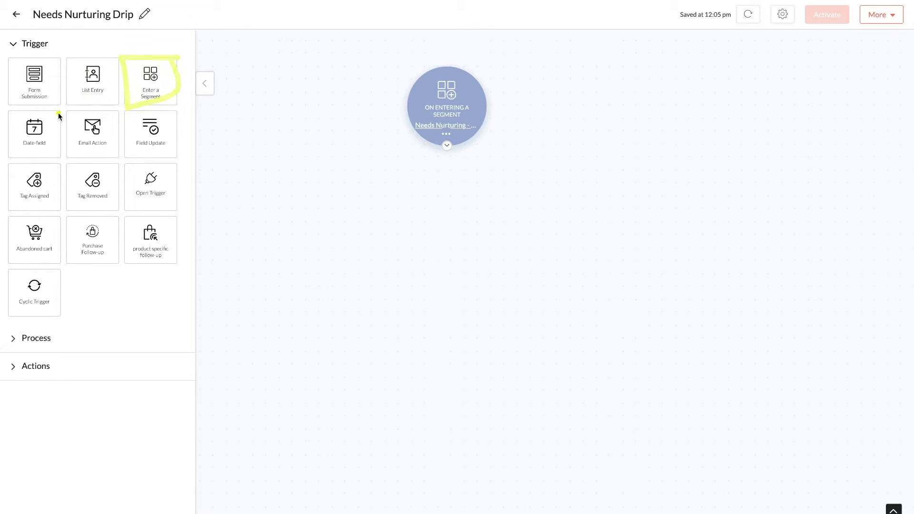
mouse_move(57, 116)
left_mouse_down()
mouse_move(6, 152)
mouse_move(54, 98)
left_mouse_up()
mouse_move(110, 109)
left_mouse_down()
mouse_move(106, 157)
mouse_move(105, 122)
mouse_move(154, 168)
left_mouse_up()
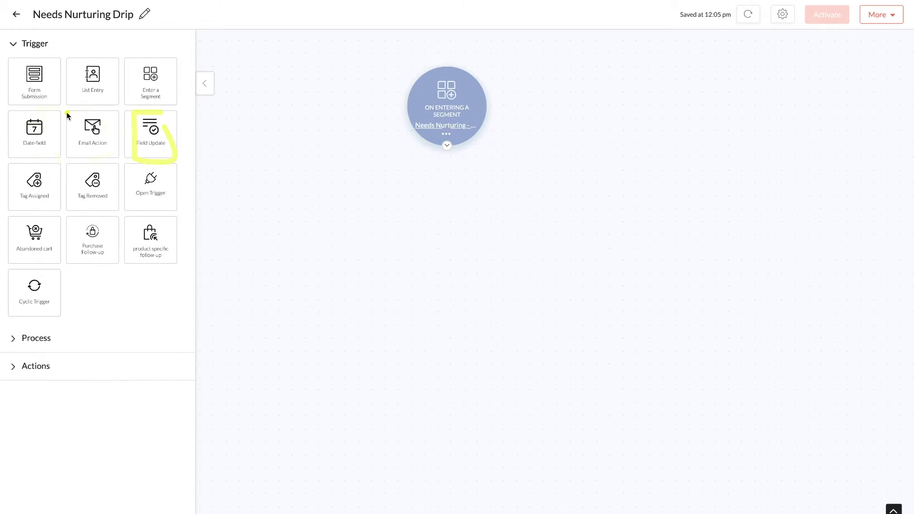
mouse_move(67, 114)
left_mouse_down()
mouse_move(8, 164)
mouse_move(48, 118)
left_mouse_up()
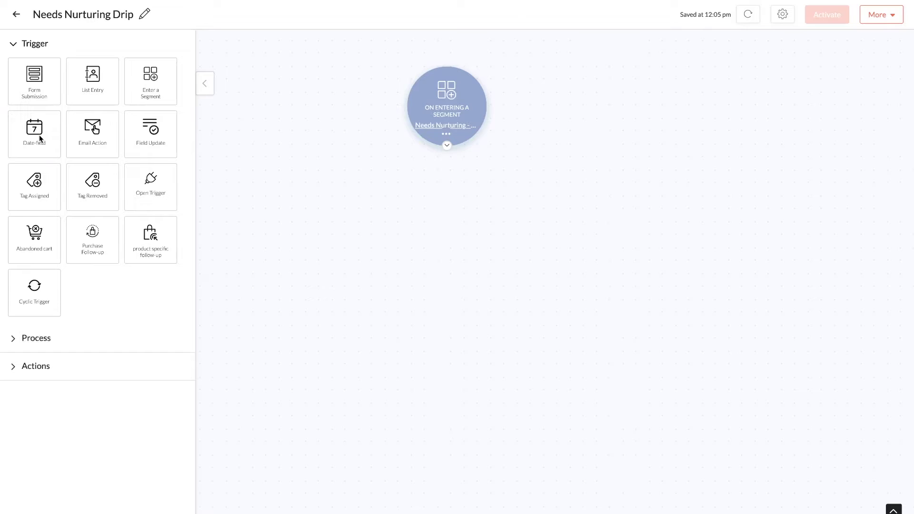
mouse_move(119, 116)
left_mouse_down()
mouse_move(73, 116)
mouse_move(106, 172)
mouse_move(123, 126)
left_mouse_up()
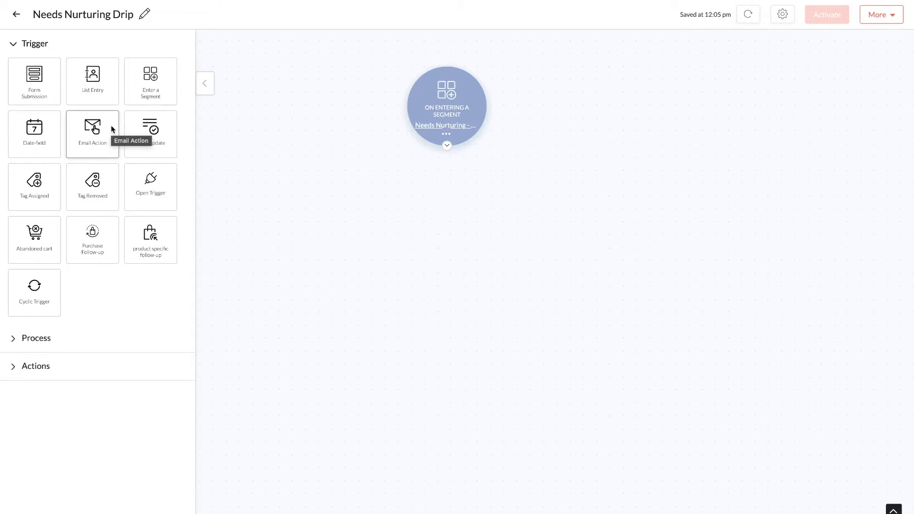
mouse_move(120, 110)
left_mouse_down()
mouse_move(77, 111)
mouse_move(115, 154)
left_mouse_up()
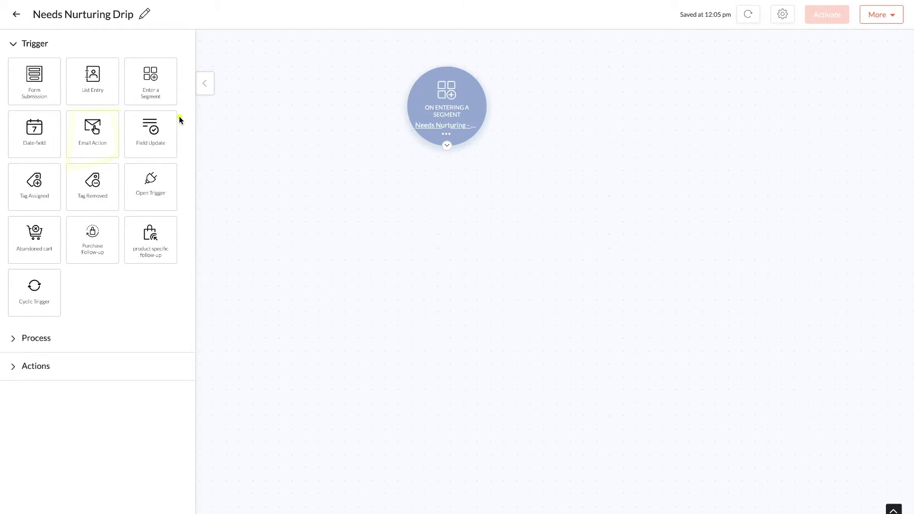
mouse_move(180, 116)
left_mouse_down()
mouse_move(137, 117)
mouse_move(173, 152)
left_mouse_up()
left_click_drag(134, 150, 165, 151)
left_click_drag(15, 203, 44, 202)
left_click_drag(133, 203, 164, 203)
left_click_drag(10, 259, 59, 258)
left_click_drag(135, 258, 169, 259)
left_click_drag(16, 309, 53, 311)
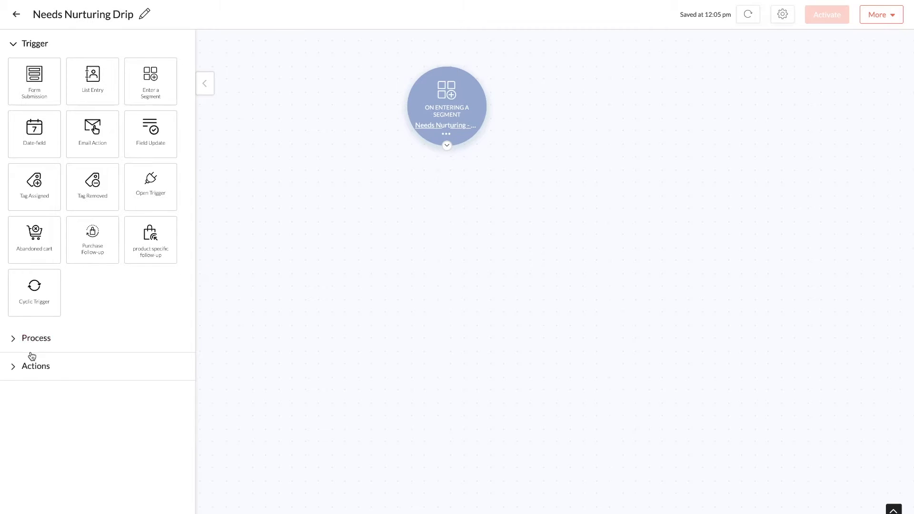
- Examine the flow control and condition elements available as workflow processes
left_click(31, 352)
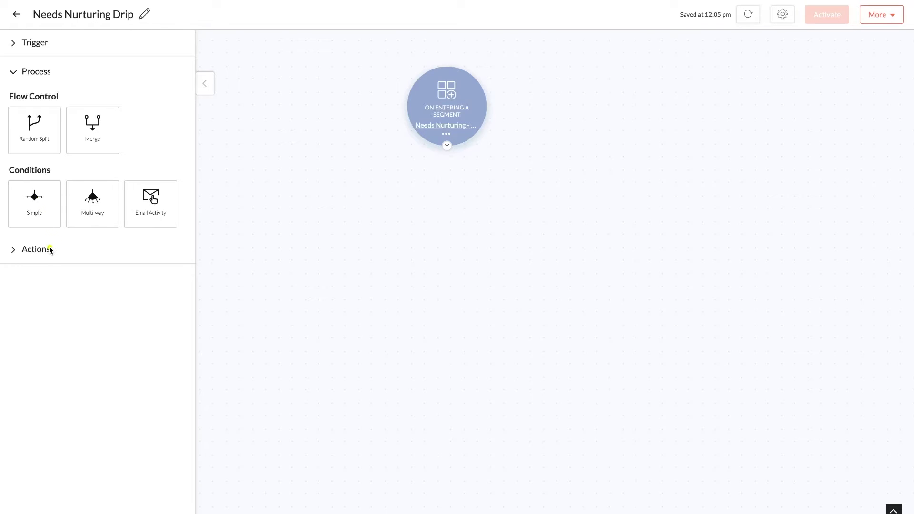
left_click_drag(392, 152, 563, 153)
left_click_drag(12, 158, 116, 156)
mouse_move(126, 89)
left_mouse_down()
mouse_move(3, 145)
mouse_move(123, 140)
left_mouse_up()
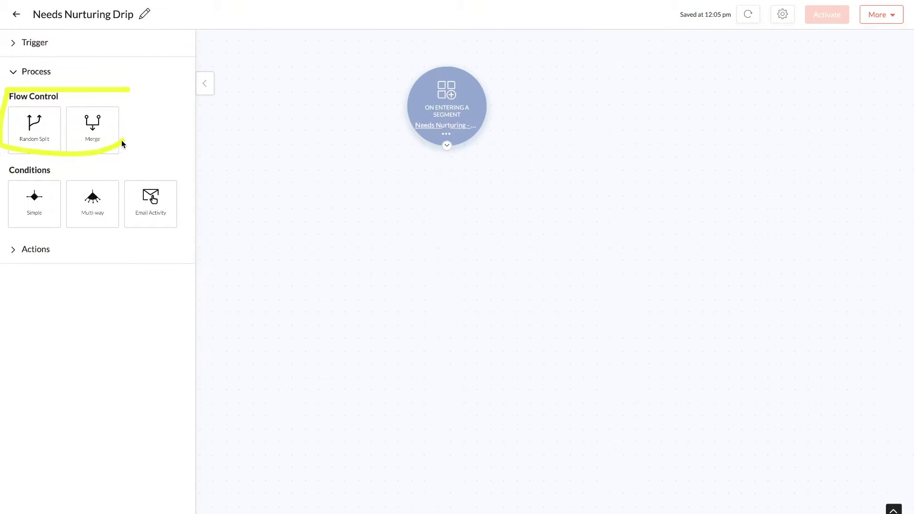
- Add a Send Email action to the workflow directly below the segment trigger
left_click(66, 255)
scroll(127, 246, "down", 2)
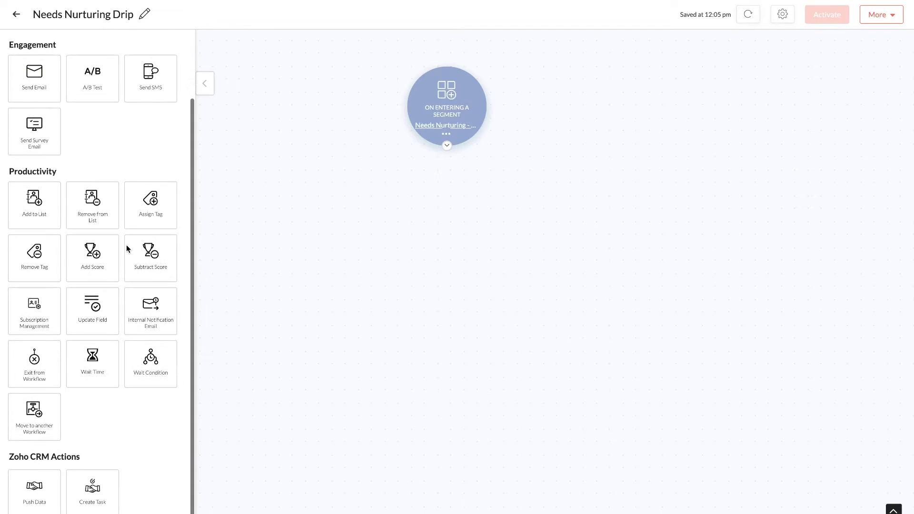
scroll(127, 245, "up", 2)
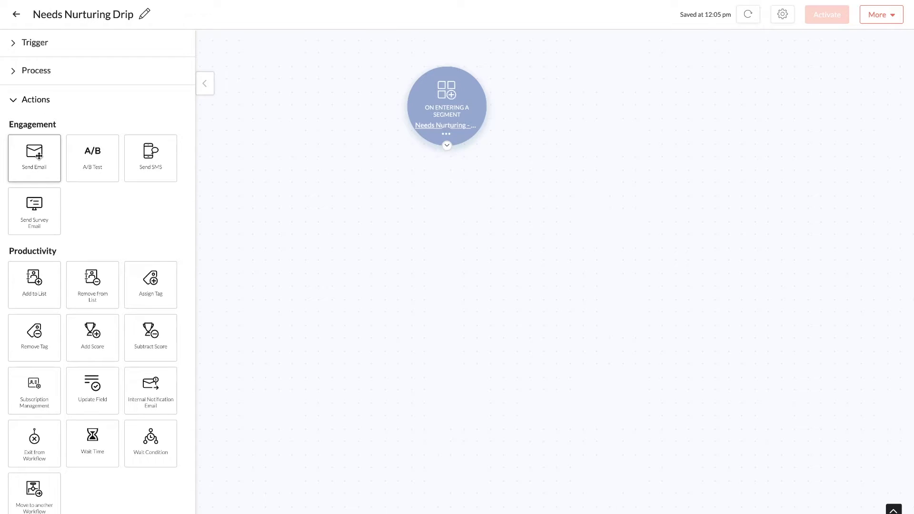
left_click_drag(33, 165, 434, 220)
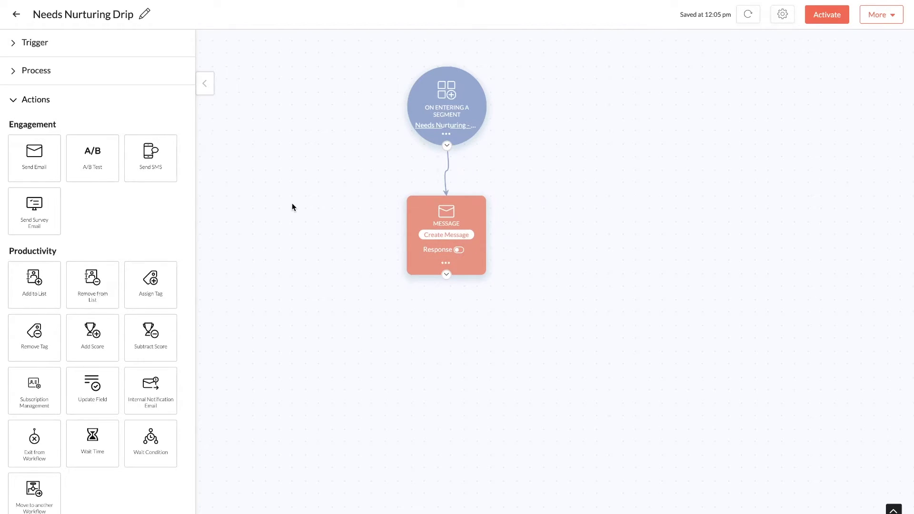
left_click(443, 248)
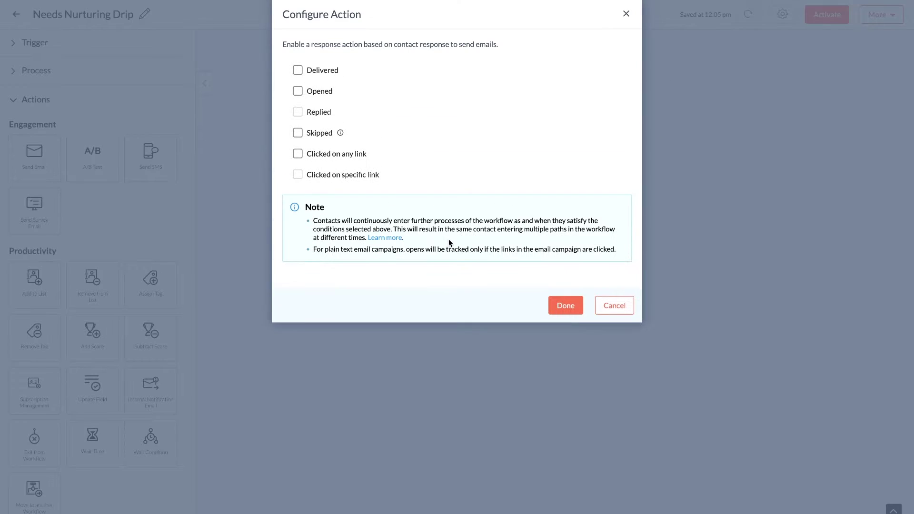
left_click(611, 305)
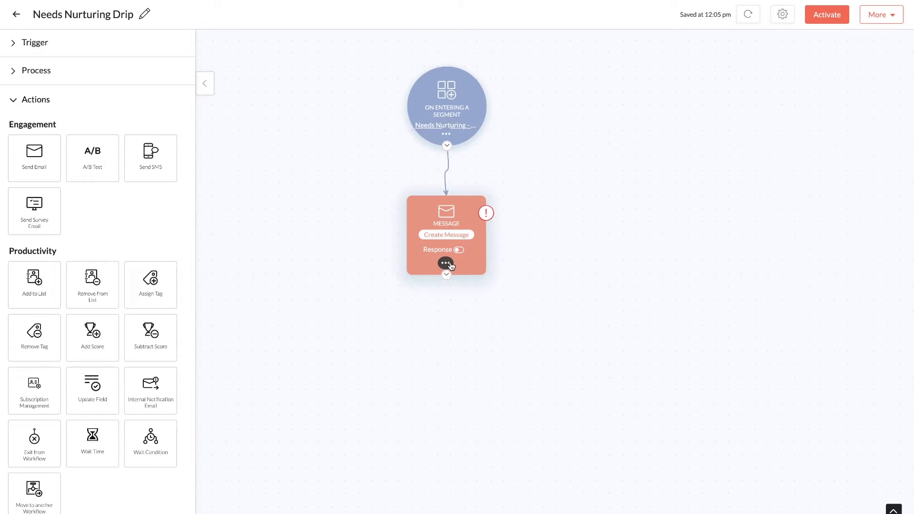
left_click(446, 264)
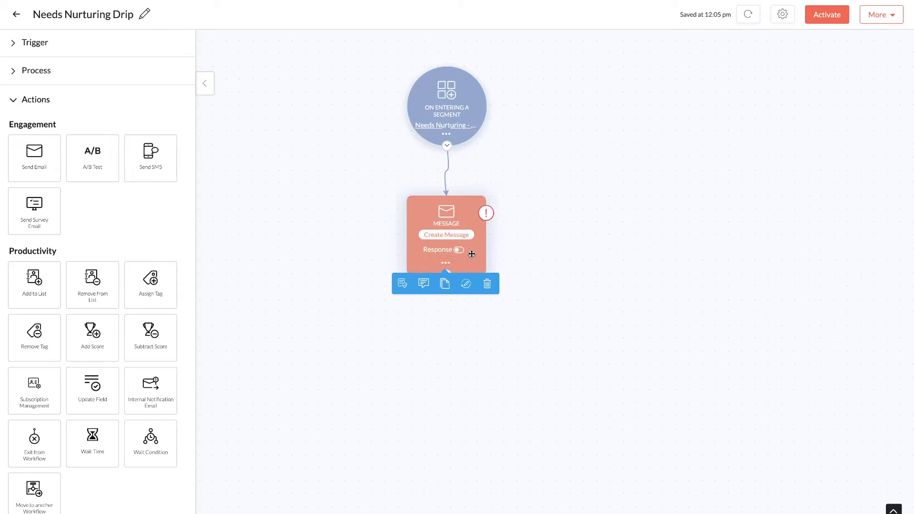
- Create the content of the first workflow message from the saved Welcome template and save it
left_click(443, 236)
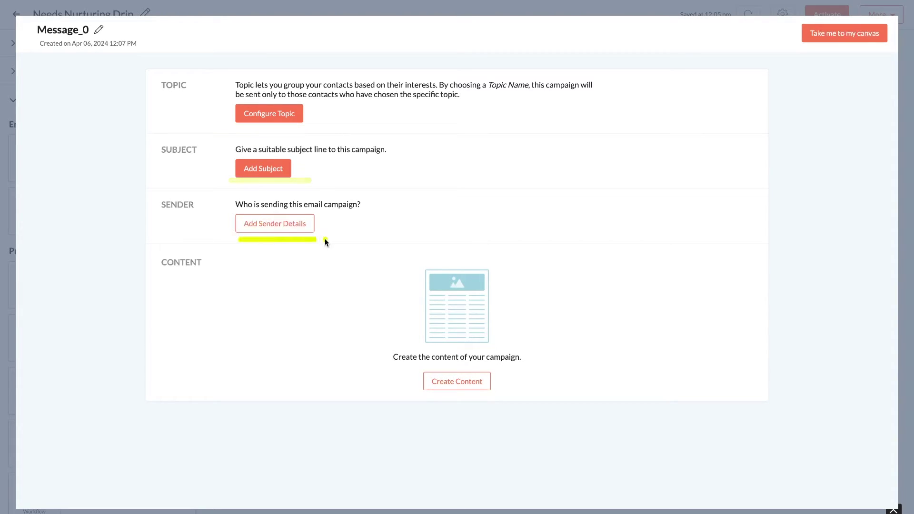
left_click(457, 381)
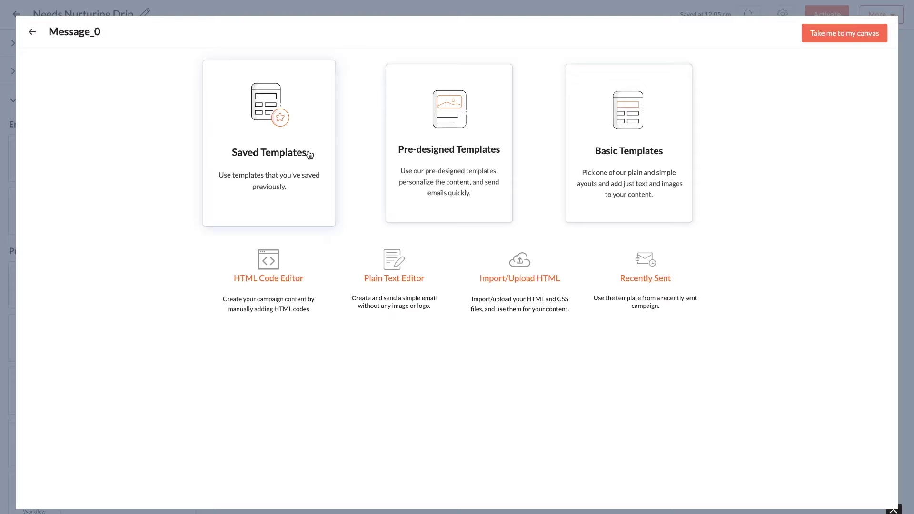
left_click(309, 155)
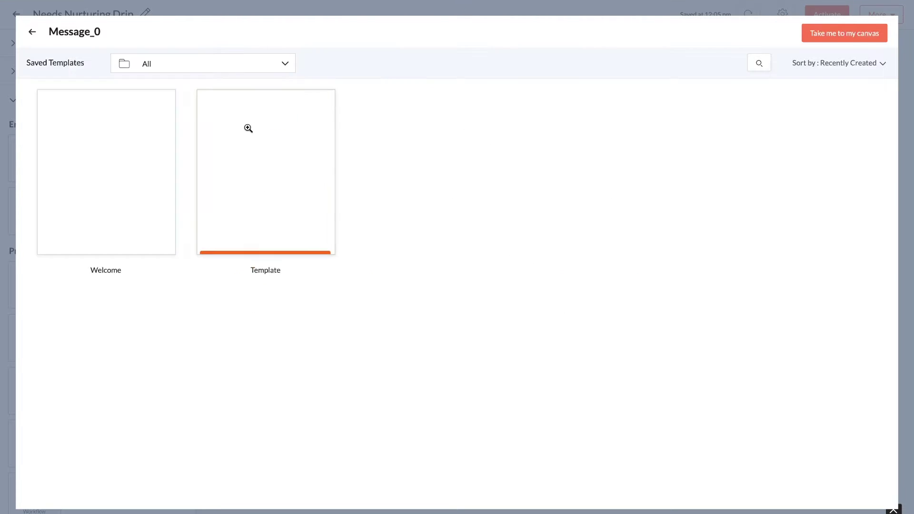
left_click(109, 250)
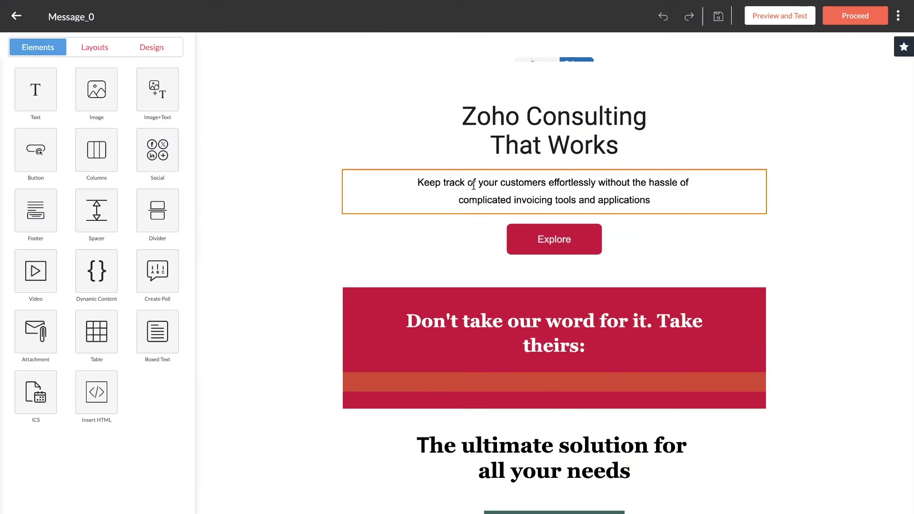
left_click(853, 15)
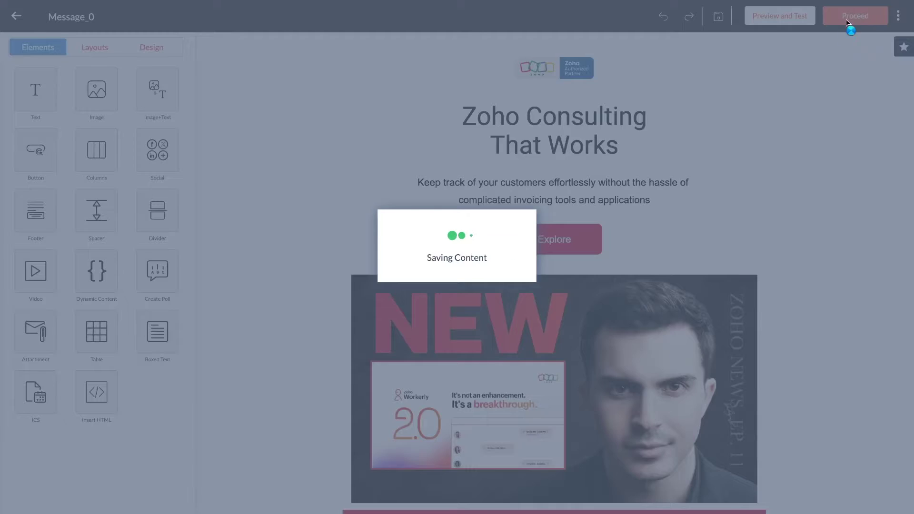
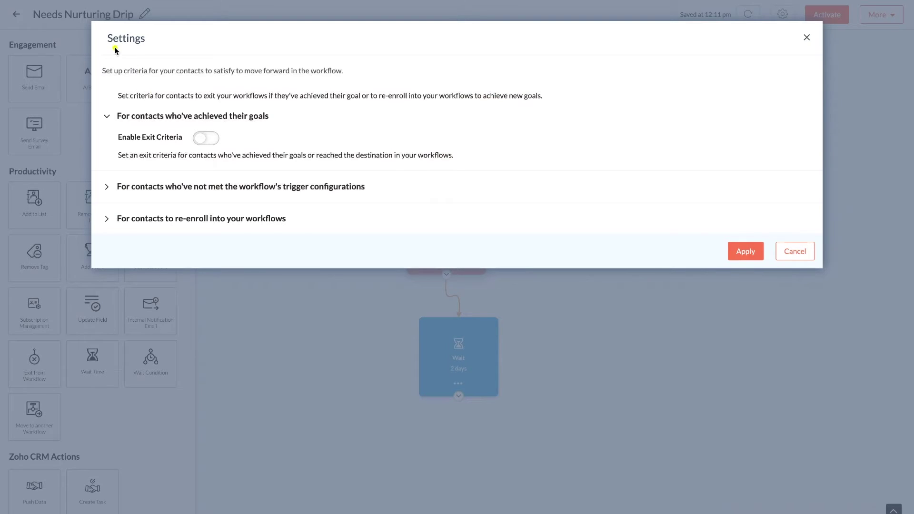
- Examine the exit criteria options for contacts who've achieved their goals in the workflow settings
left_click_drag(99, 47, 144, 48)
left_click_drag(96, 76, 392, 77)
left_click_drag(118, 122, 286, 125)
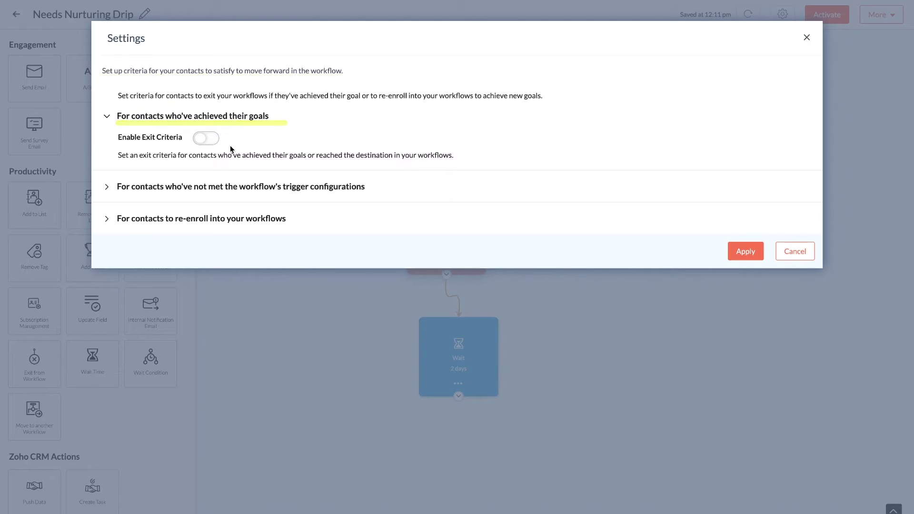
left_click(203, 138)
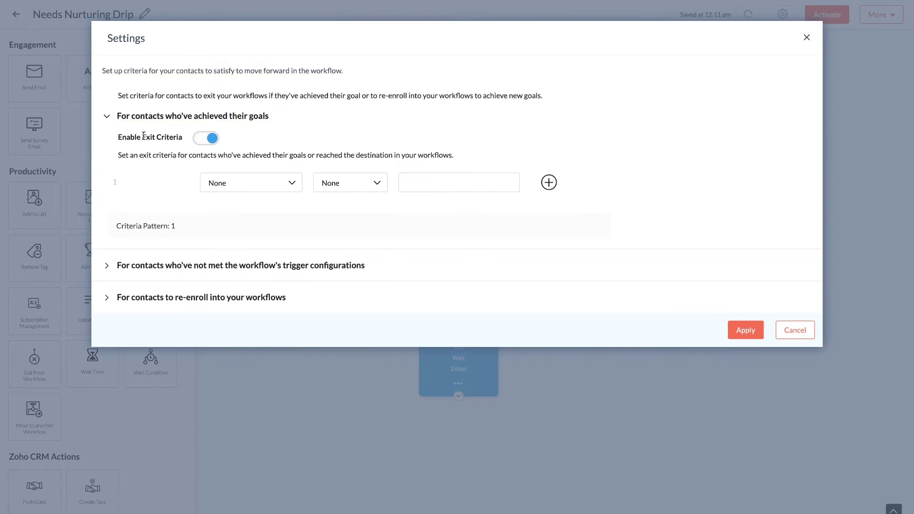
left_click(206, 140)
- Set the workflow to remove contacts who've not met its trigger configurations, and apply the settings
left_click(158, 186)
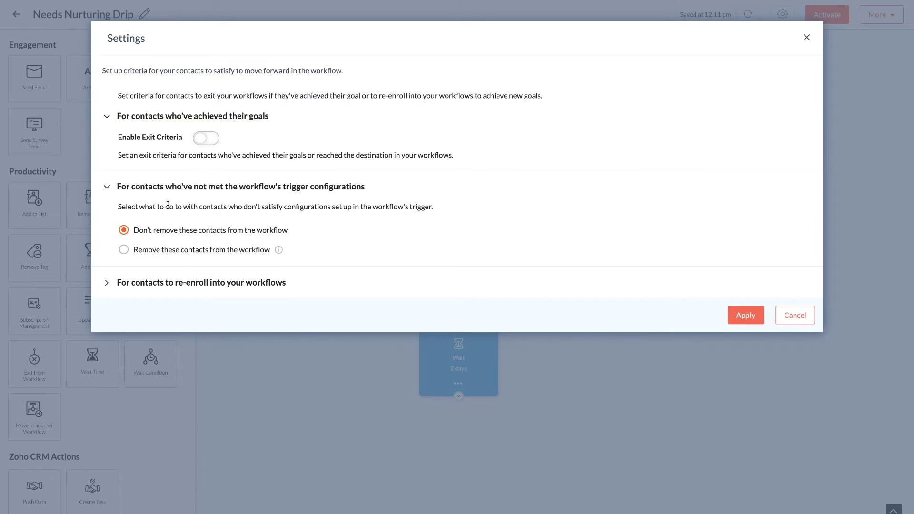
left_click_drag(120, 195, 312, 194)
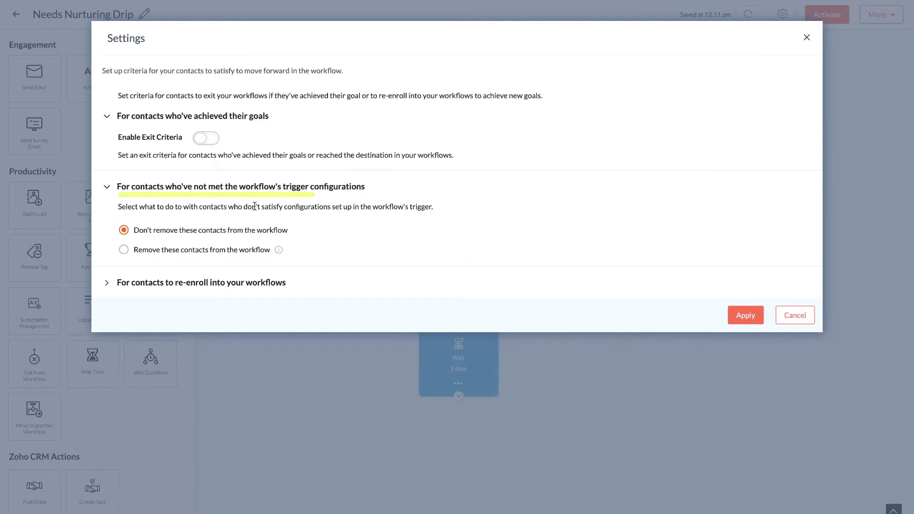
left_click(123, 249)
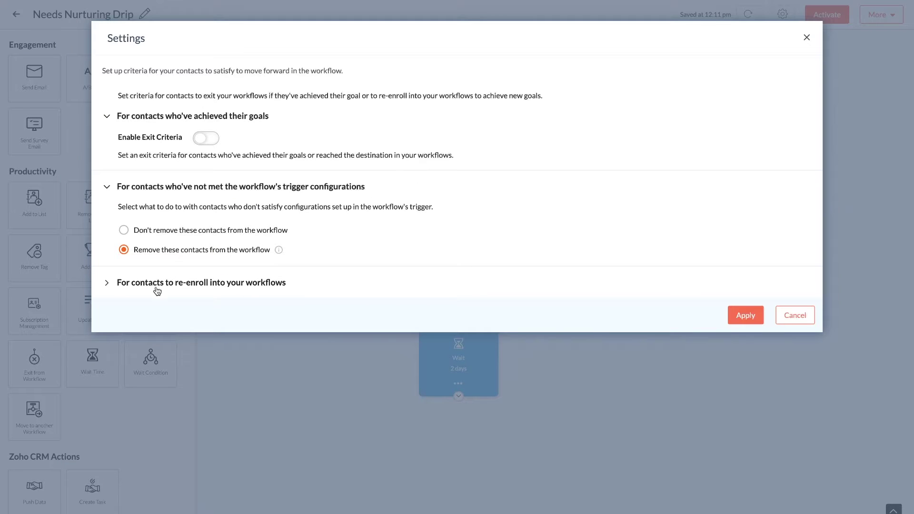
left_click_drag(122, 198, 455, 205)
left_click_drag(216, 214, 487, 211)
left_click_drag(130, 253, 285, 252)
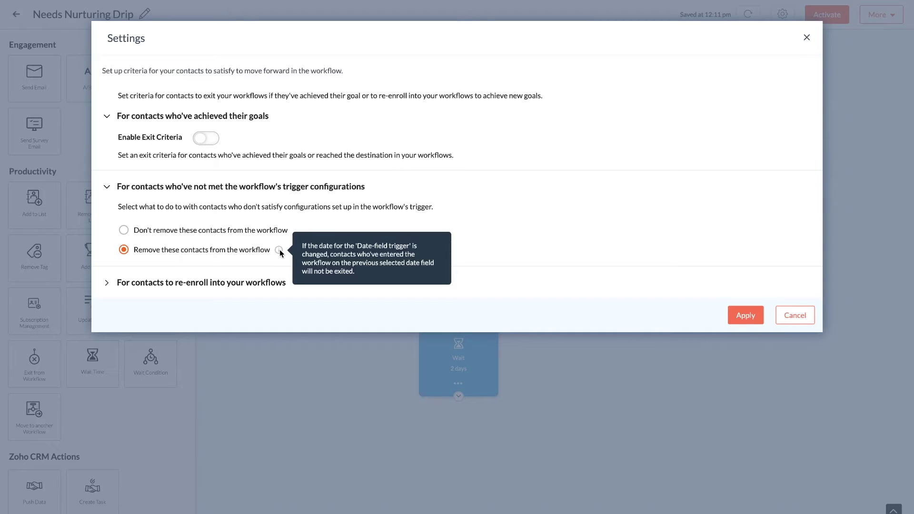
left_click(741, 315)
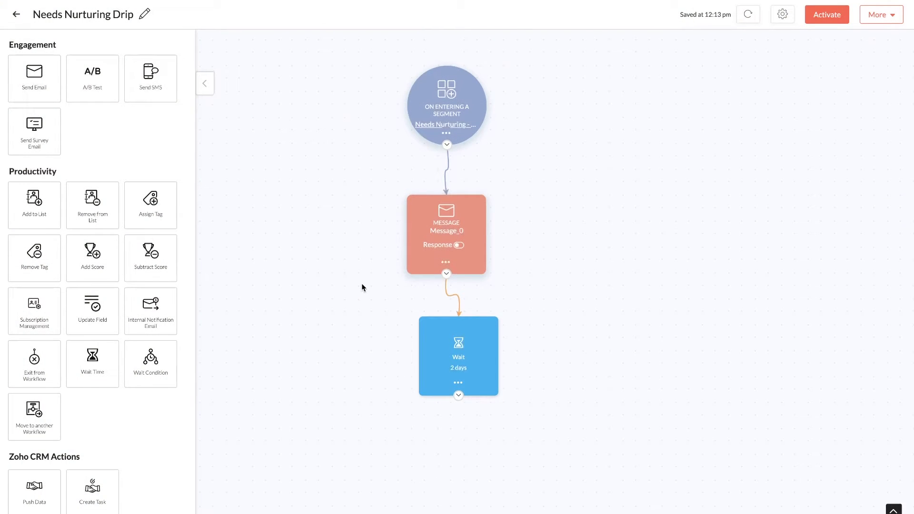
- Add a second Send Email action to the workflow directly below the 2-day wait
scroll(122, 228, "up", 2)
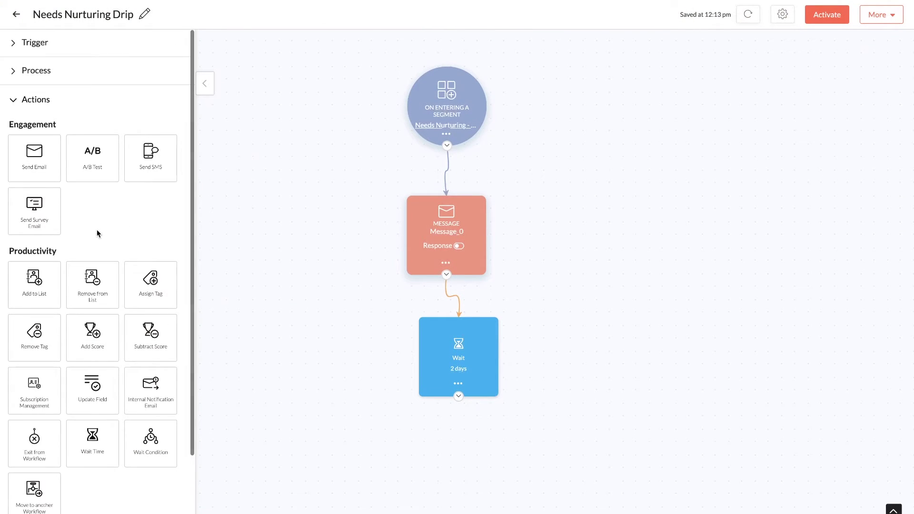
left_click_drag(35, 157, 459, 443)
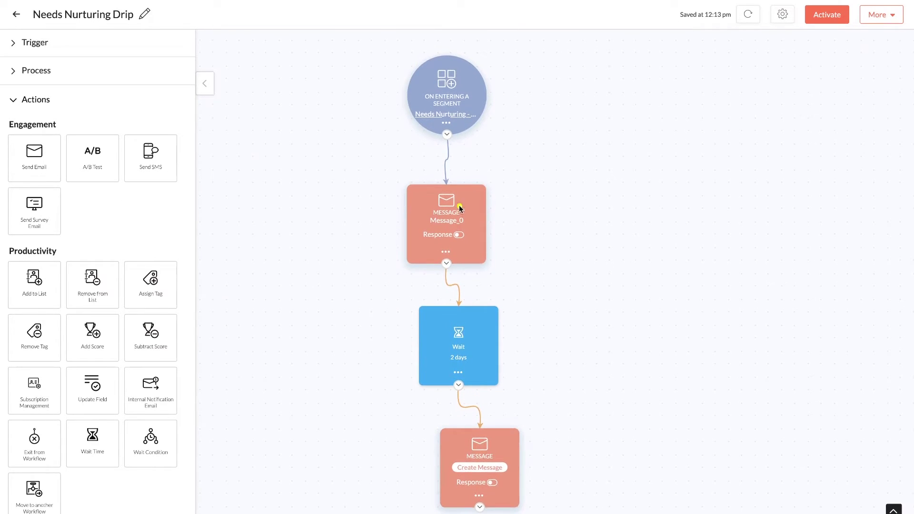
mouse_move(505, 186)
left_mouse_down()
mouse_move(399, 184)
mouse_move(484, 169)
left_mouse_up()
mouse_move(531, 414)
left_mouse_down()
mouse_move(415, 413)
mouse_move(545, 425)
mouse_move(630, 409)
left_mouse_up()
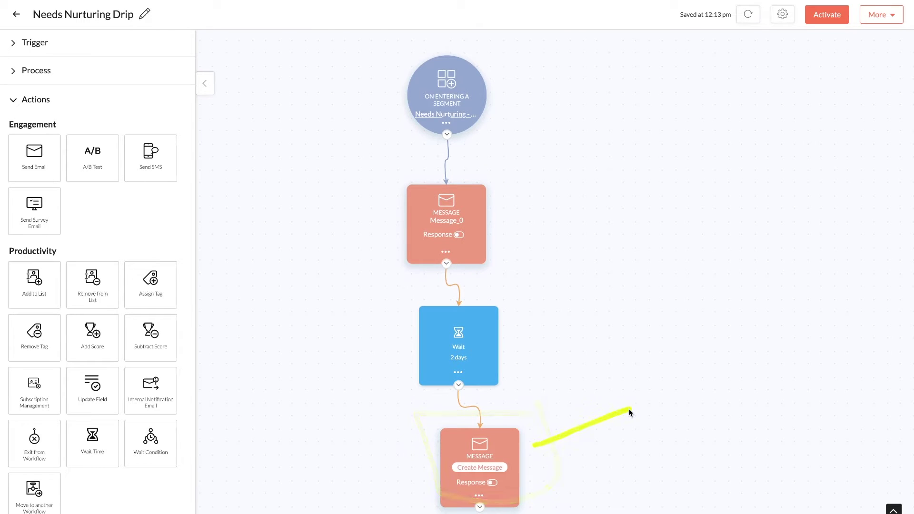
mouse_move(694, 397)
left_mouse_down()
mouse_move(600, 474)
mouse_move(699, 394)
left_mouse_up()
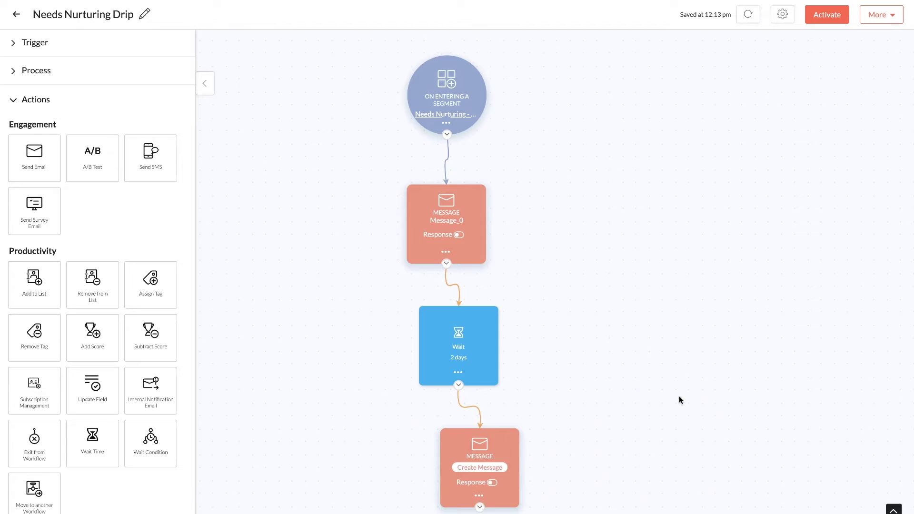
mouse_move(802, 222)
left_mouse_down()
mouse_move(719, 340)
mouse_move(814, 252)
left_mouse_up()
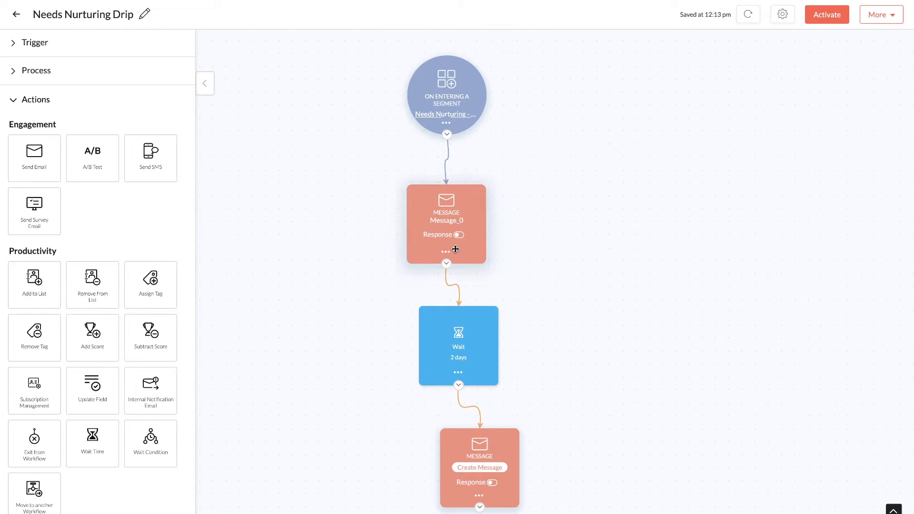
- Start creating the message below the wait and assign it the Marketing topic
left_click(480, 469)
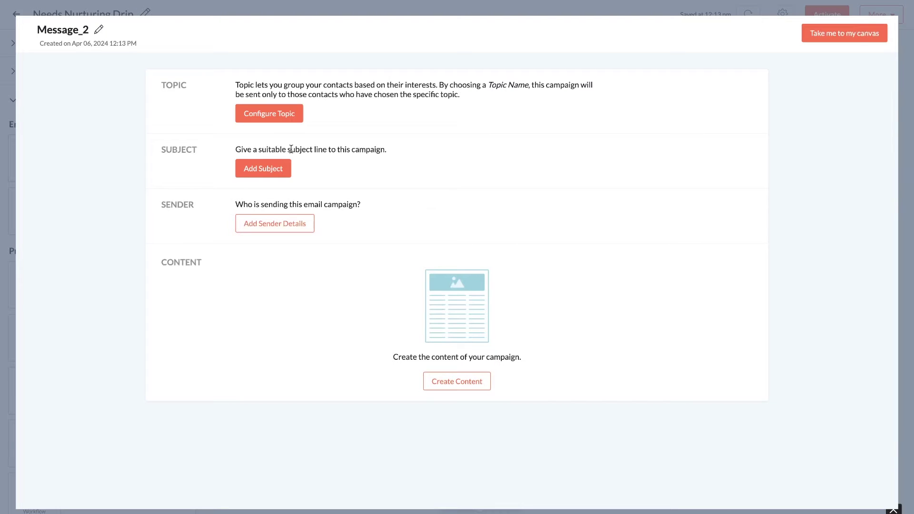
left_click(265, 117)
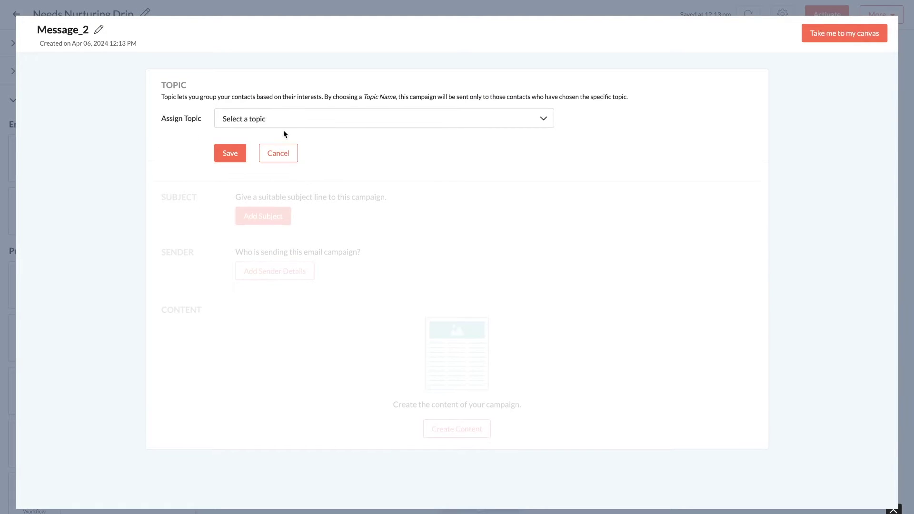
left_click(284, 125)
left_click(288, 156)
left_click(242, 157)
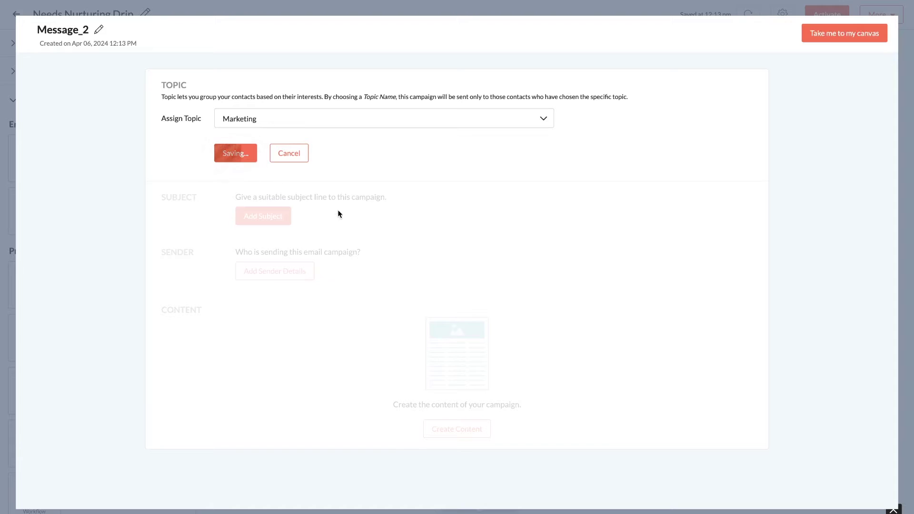
- Set the message's subject to "[Free Zoho Template] Instant Access to Zoho Process Documentation" and save it
left_click(274, 150)
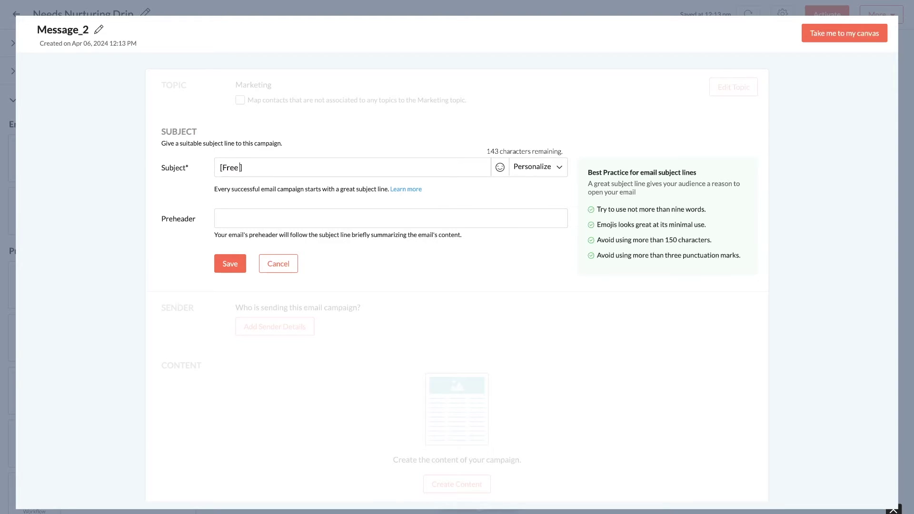
type("[Free Zoho Template")
key("BackSpace")
key("BackSpace")
key("BackSpace")
key("BackSpace")
key("BackSpace")
key("BackSpace")
key("BackSpace")
key("BackSpace")
type("Zoho Template")
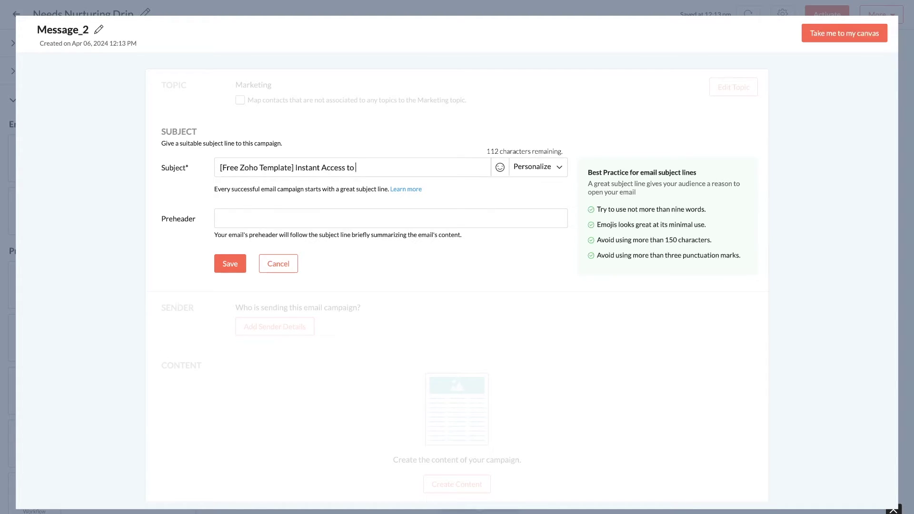
type("Zoho")
key("ctrl+BackSpace")
key("ctrl+BackSpace")
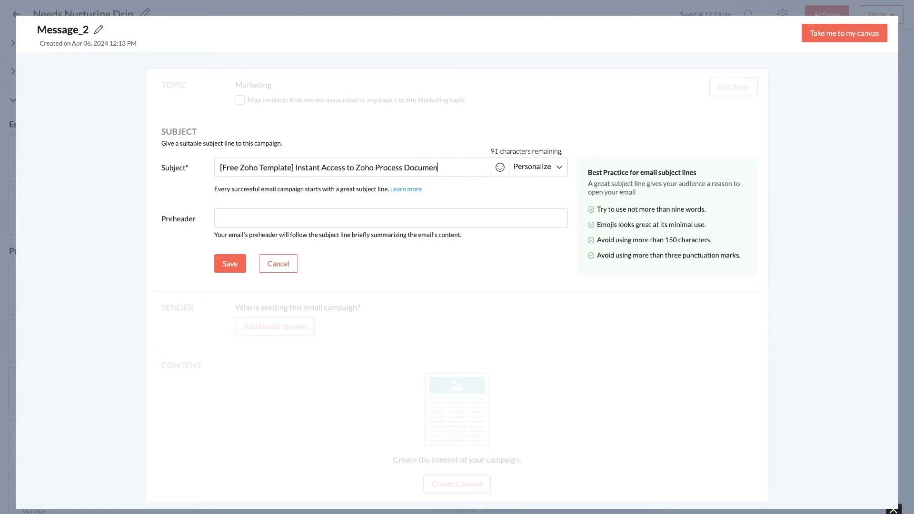
type("tation")
left_click(233, 265)
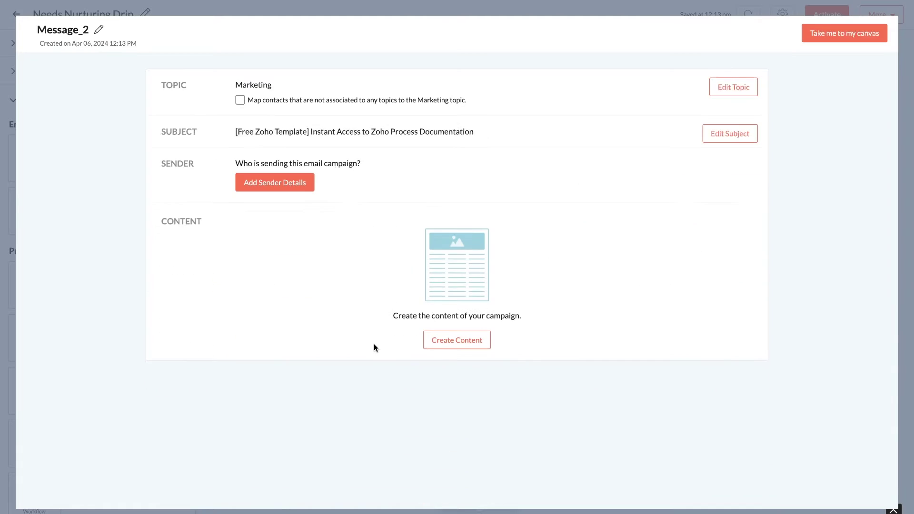
- Add the sender's full name to the message's sender details, using the same sender for all, and save them
left_click(274, 184)
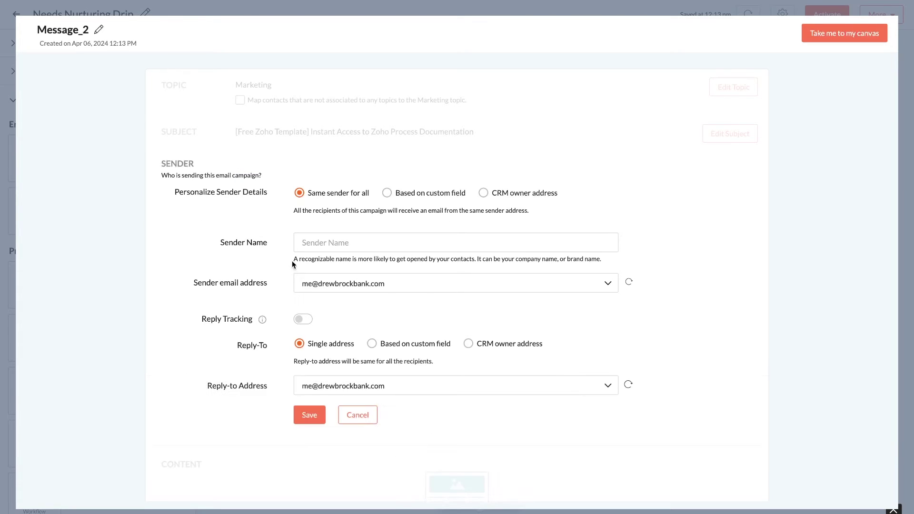
left_click(323, 242)
left_click(379, 268)
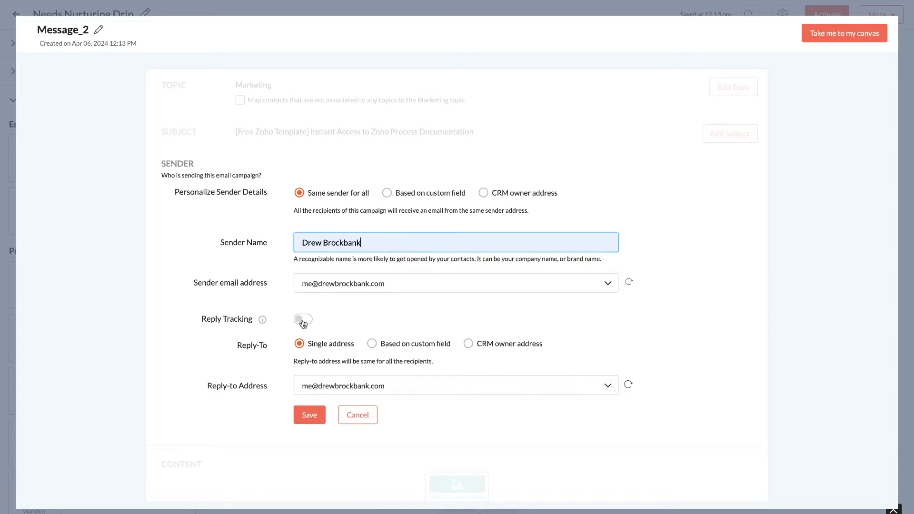
left_click(310, 415)
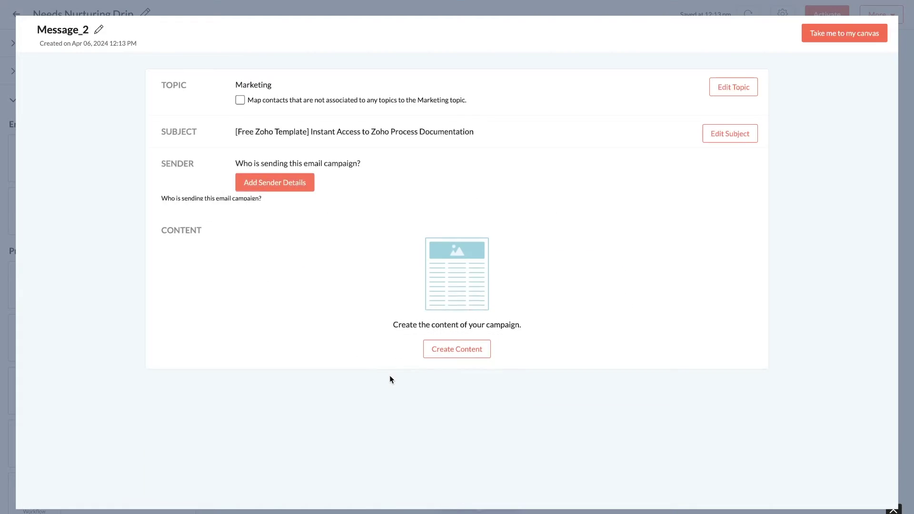
- Create the content of the second workflow message from the saved Welcome template and save it
left_click(456, 337)
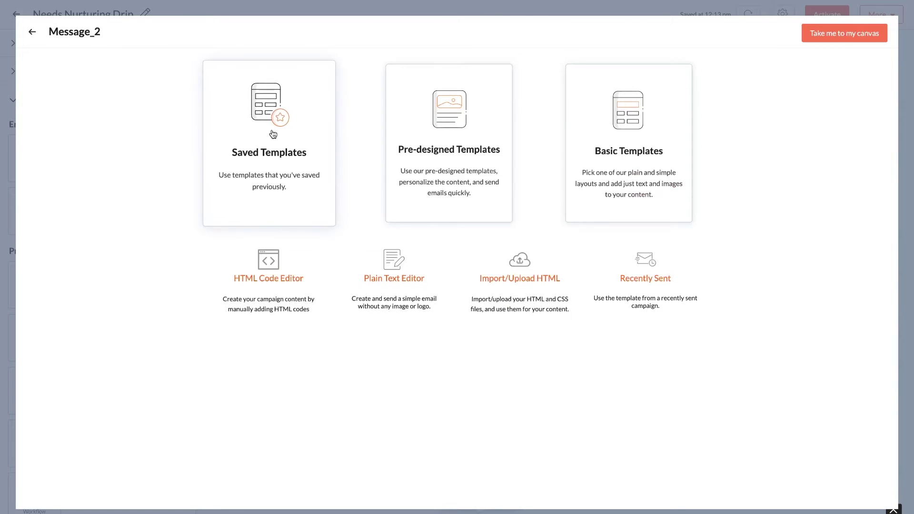
left_click(273, 134)
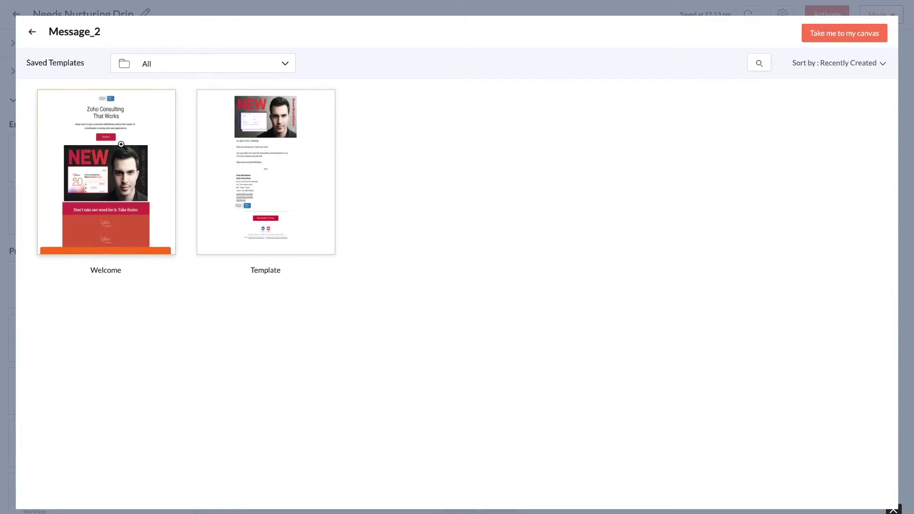
left_click(106, 190)
left_click(514, 488)
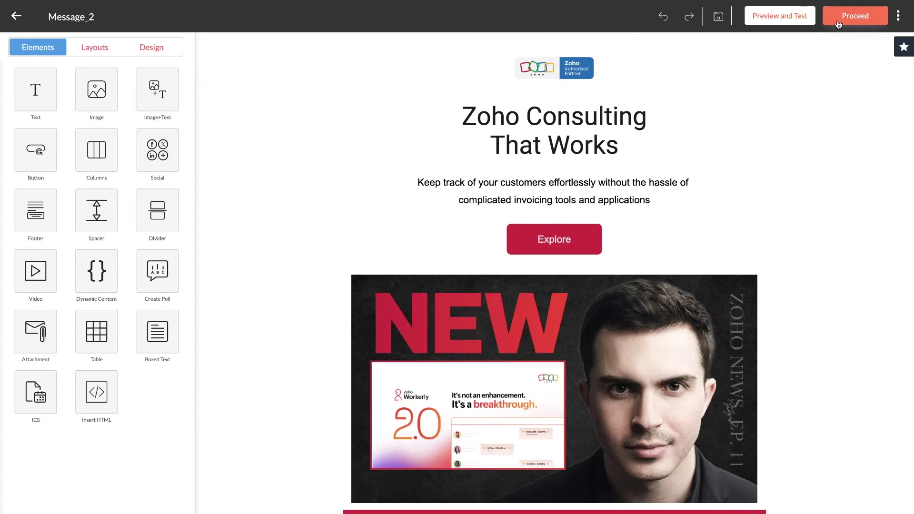
left_click(837, 20)
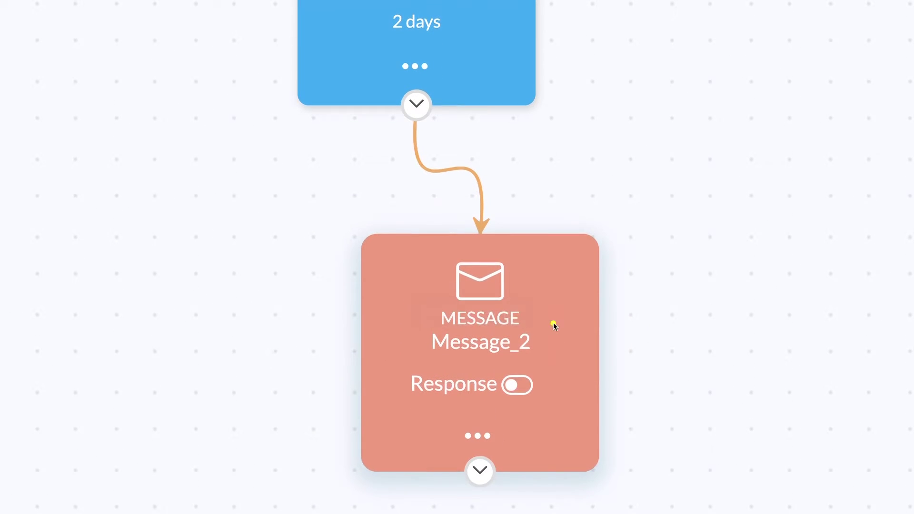
- Examine the response conditions available for the second message's follow-up actions
mouse_move(568, 357)
left_mouse_down()
mouse_move(341, 356)
mouse_move(562, 414)
mouse_move(555, 312)
left_mouse_up()
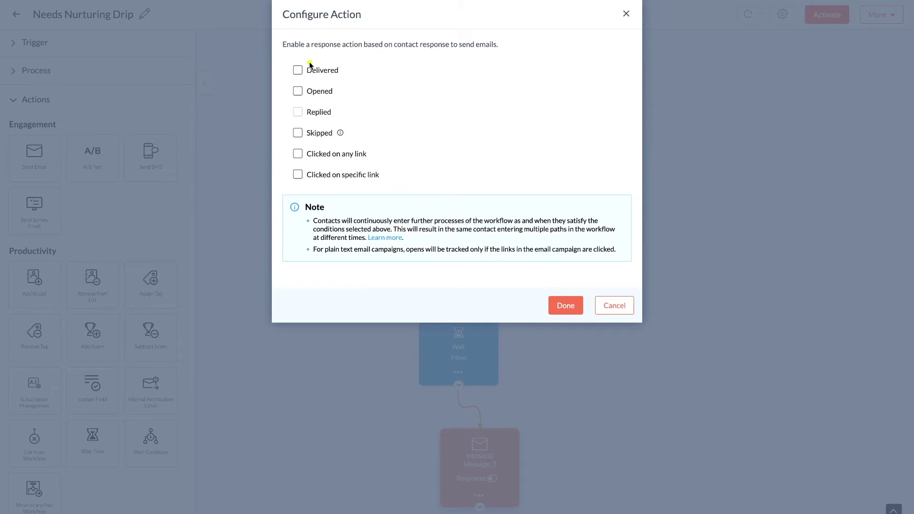
left_click_drag(281, 24, 369, 37)
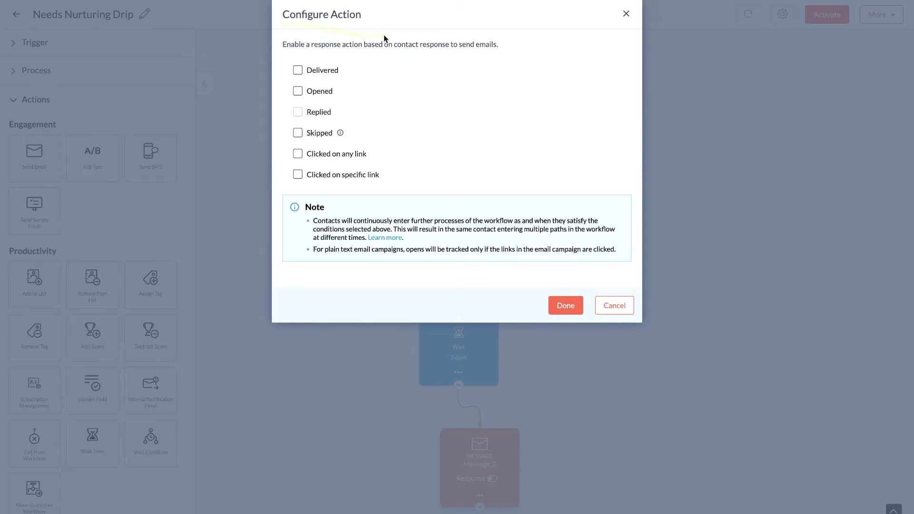